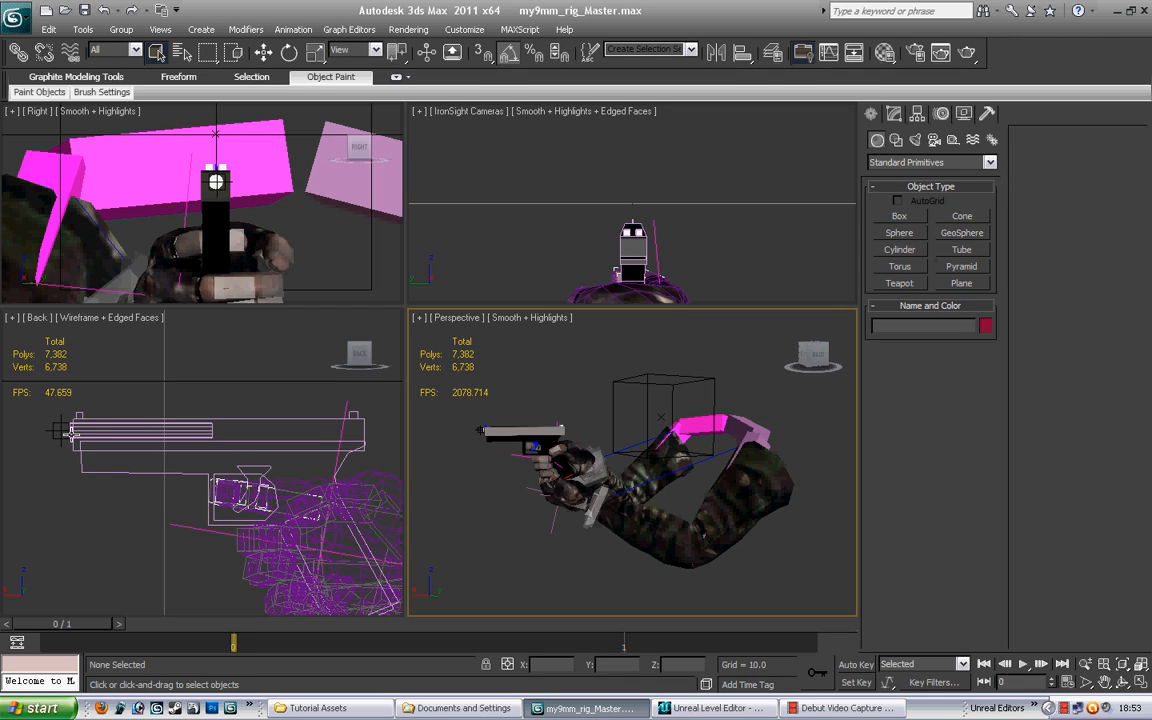
Step: Change the Back viewport to a Top view and frame the gun's muzzle with the Tip helper
click(131, 471)
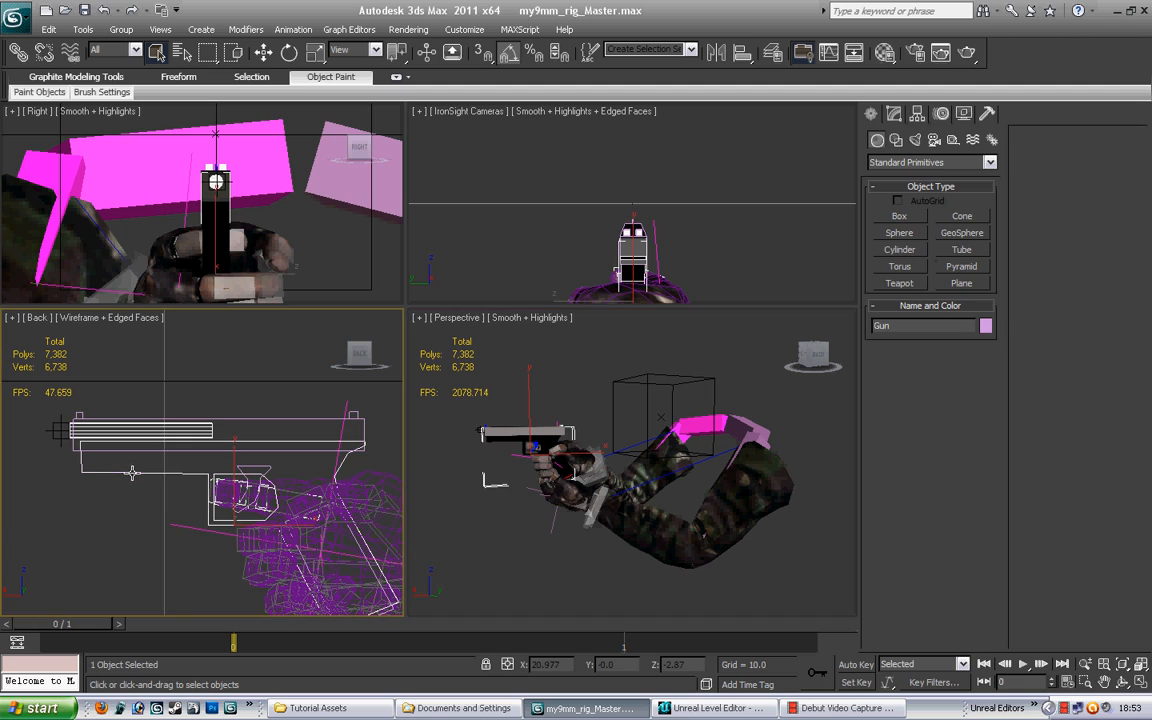
click(38, 318)
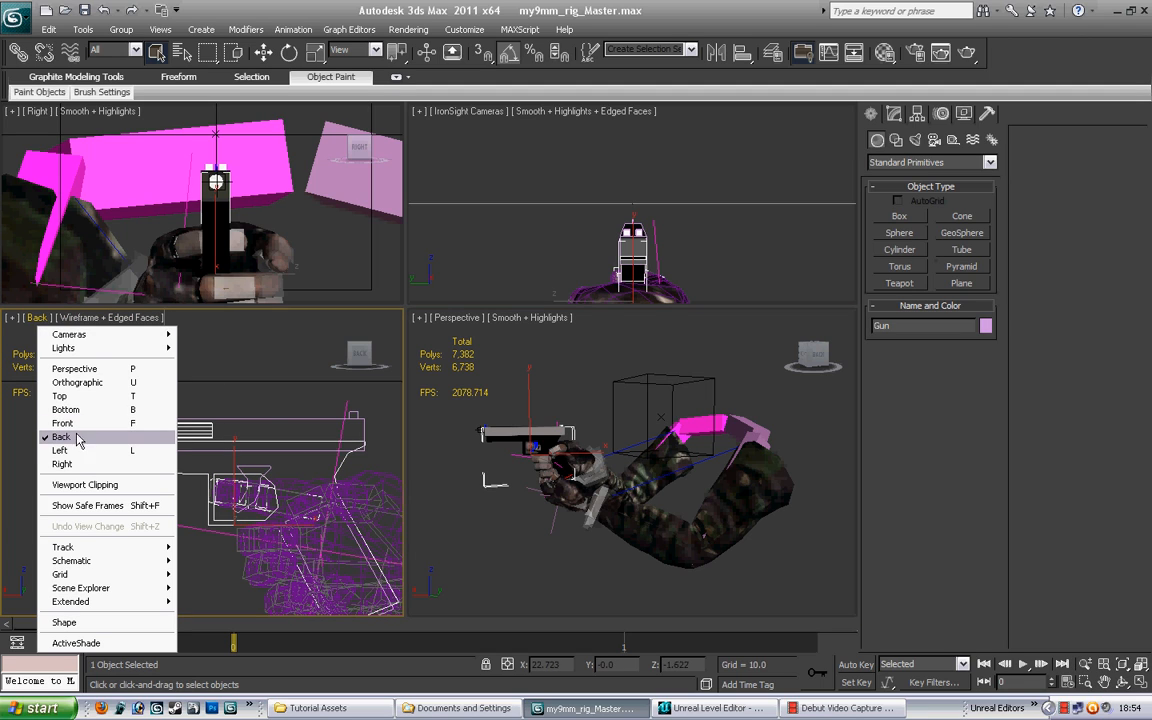
click(62, 396)
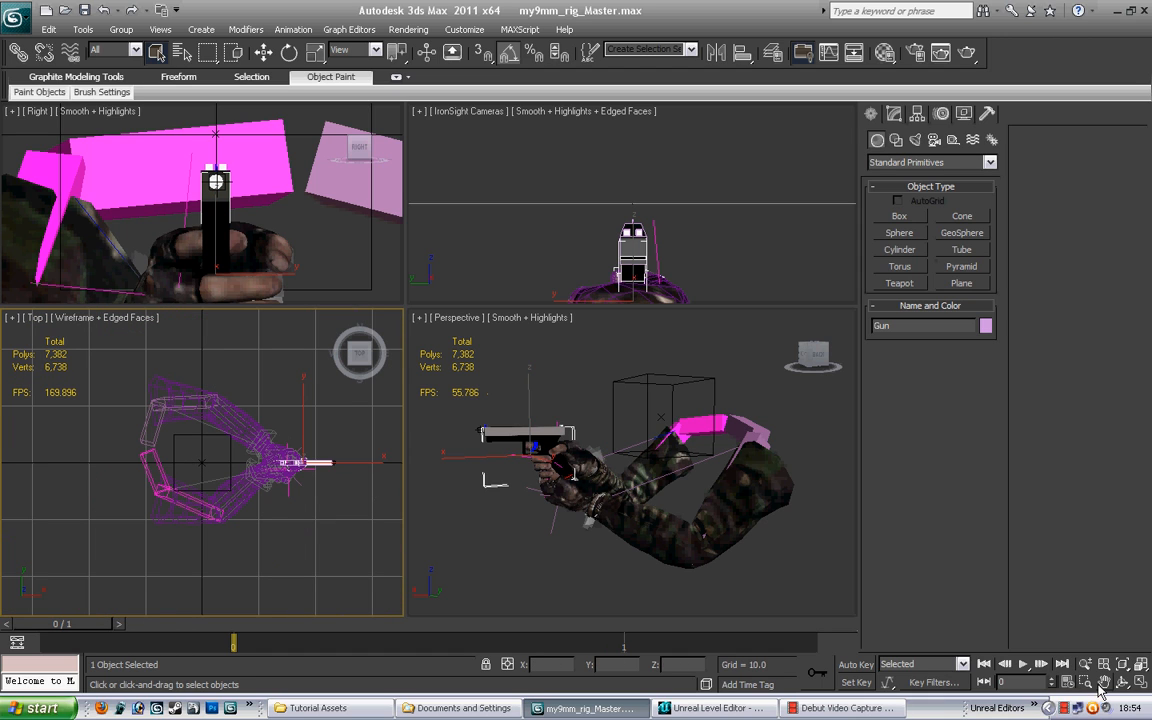
drag(330, 479, 208, 490)
scroll(328, 489, up, 5)
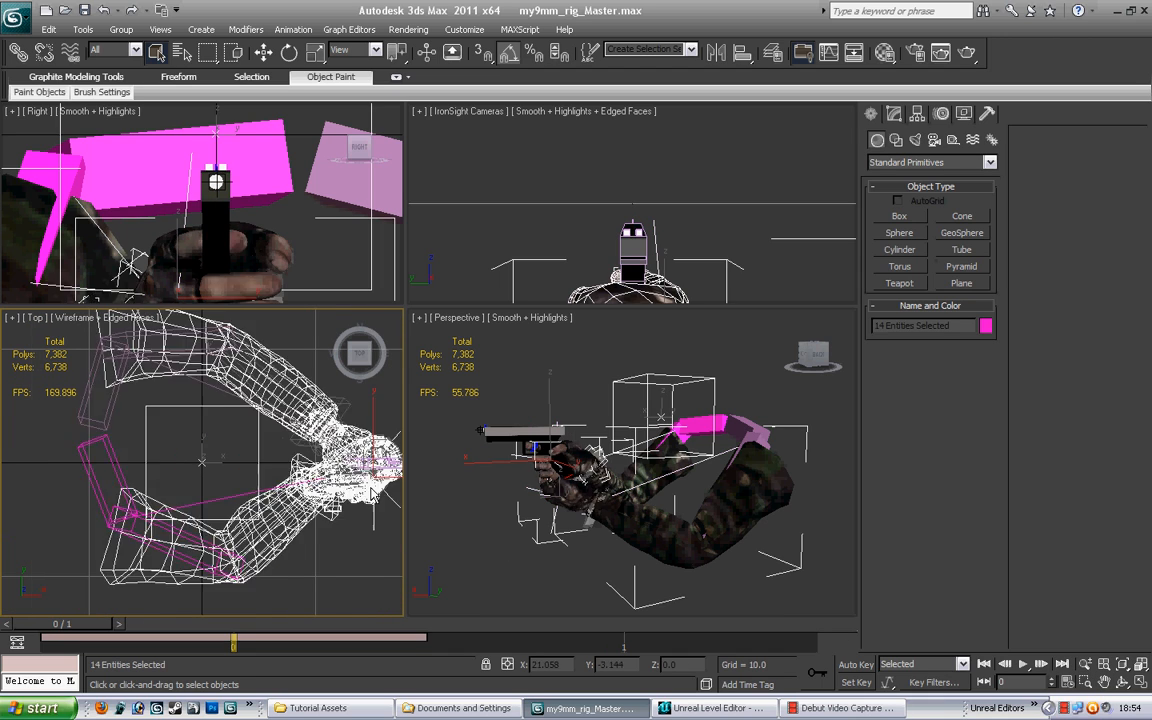
click(1104, 682)
drag(316, 477, 1151, 500)
scroll(1150, 504, up, 6)
drag(316, 489, 138, 401)
scroll(206, 468, up, 5)
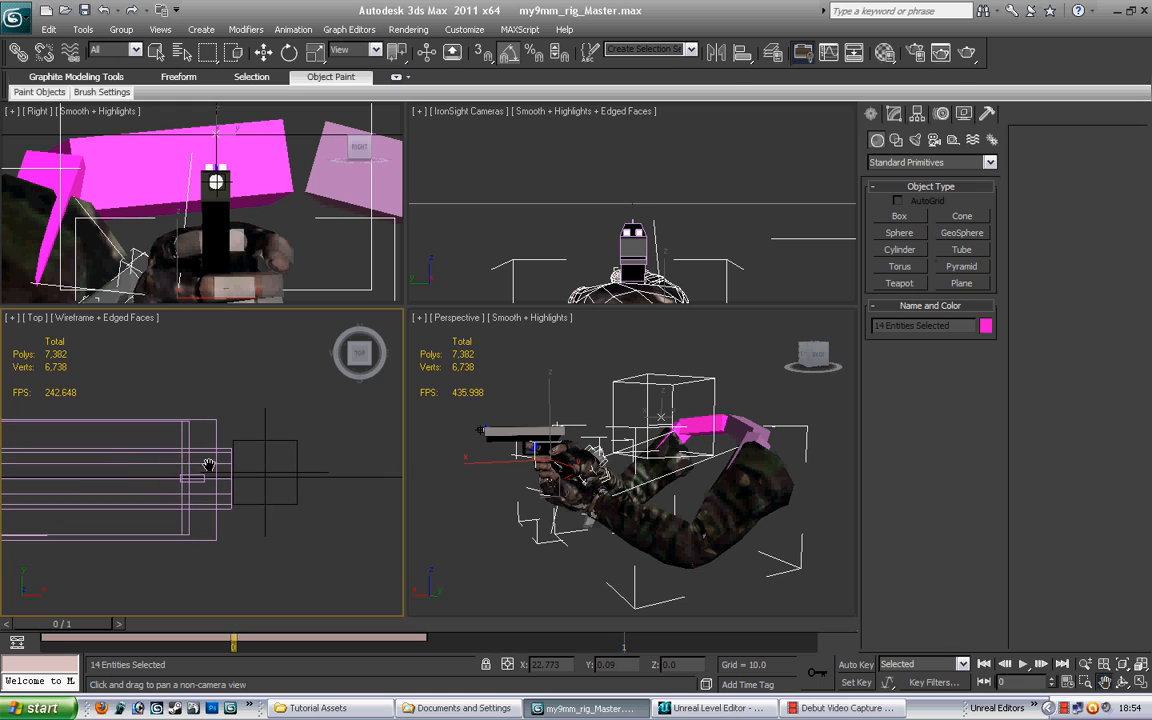
drag(209, 465, 202, 476)
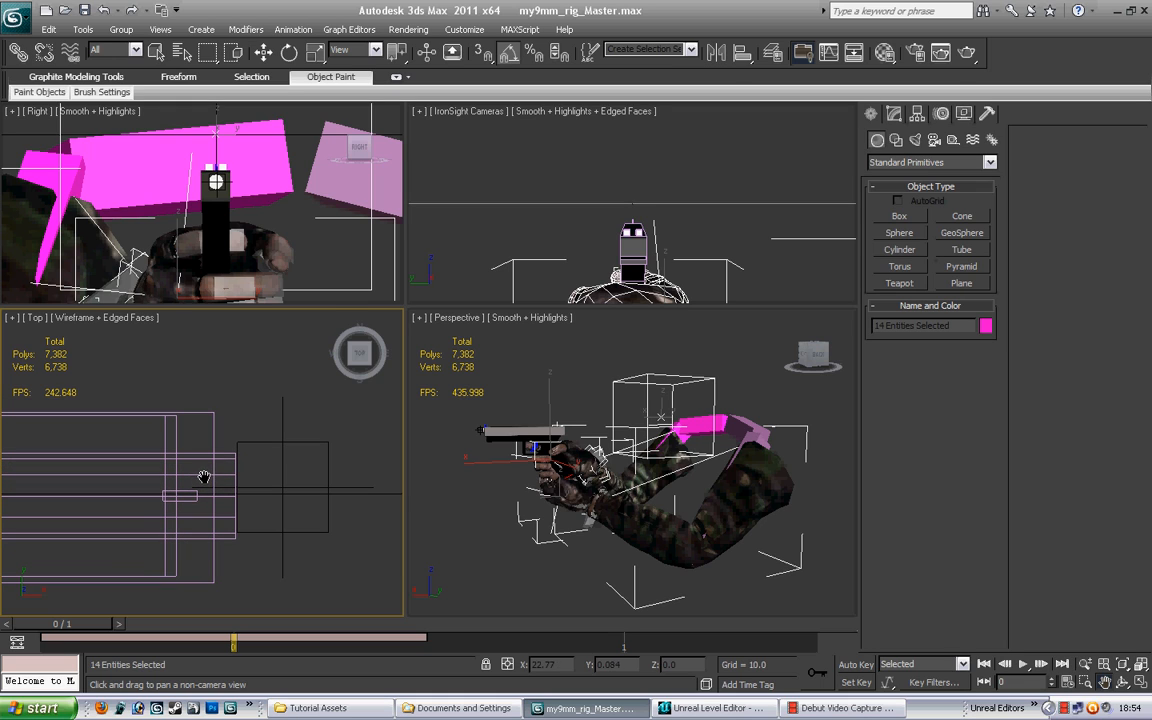
Step: Try a small move of the Gun in the Top view to test the Tip helper's link, and undo it
click(262, 56)
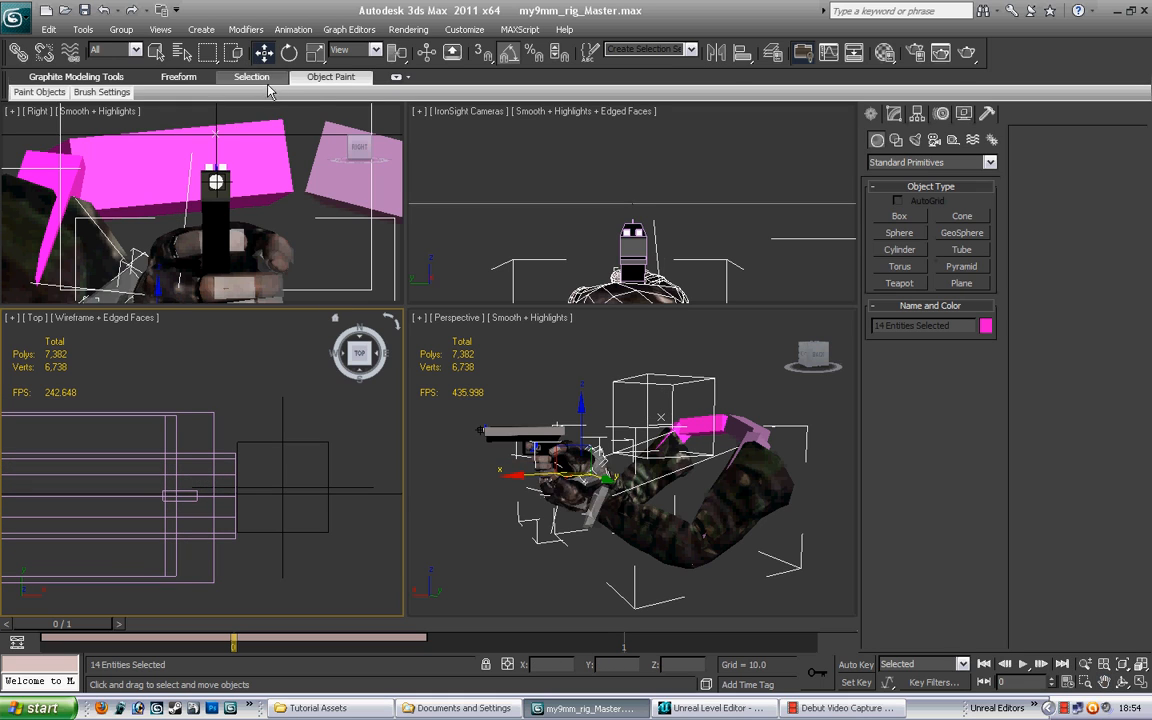
click(522, 443)
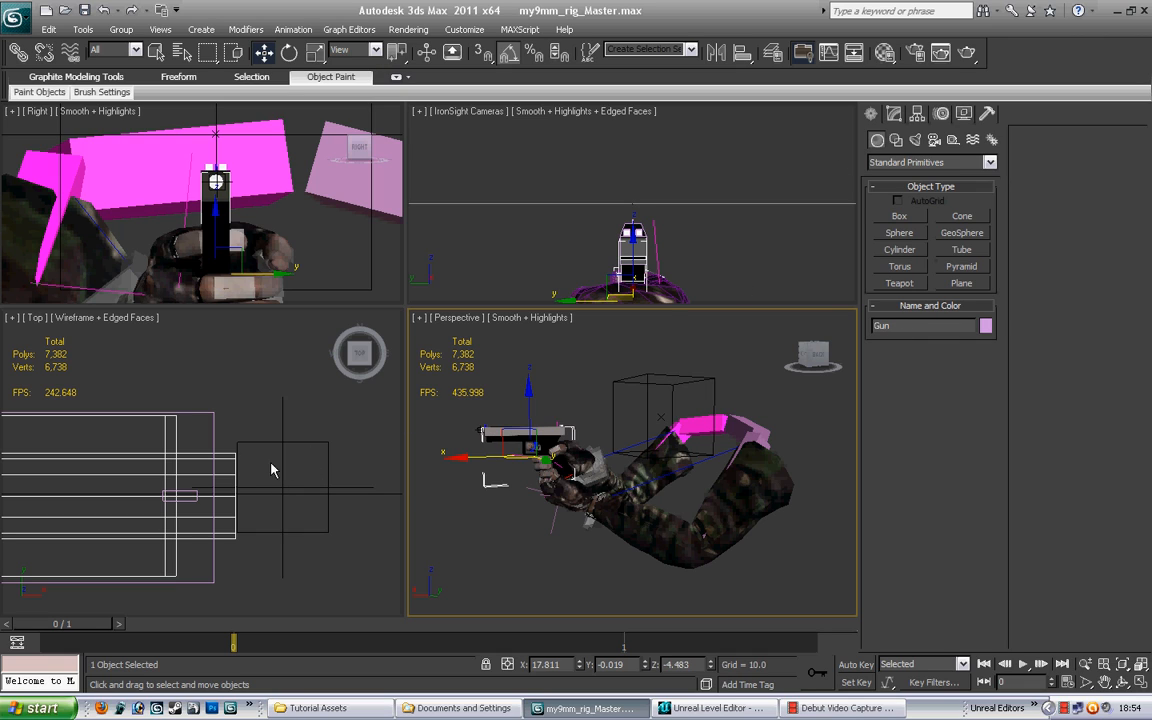
right_click(238, 397)
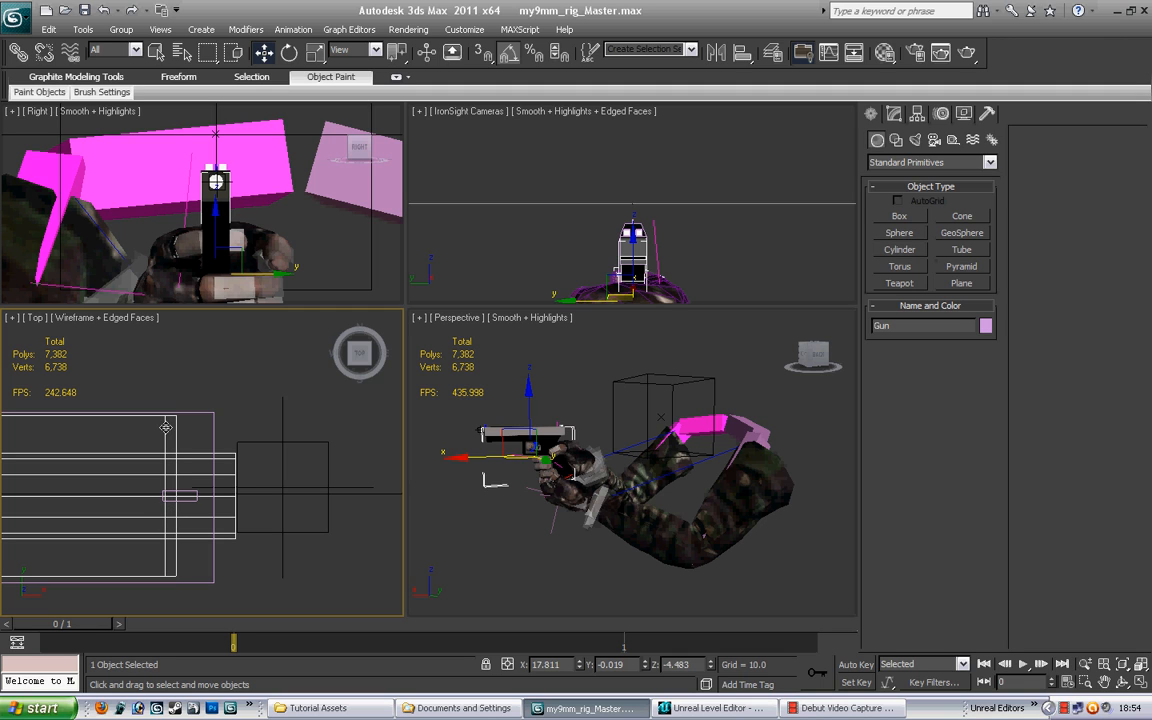
drag(166, 427, 165, 433)
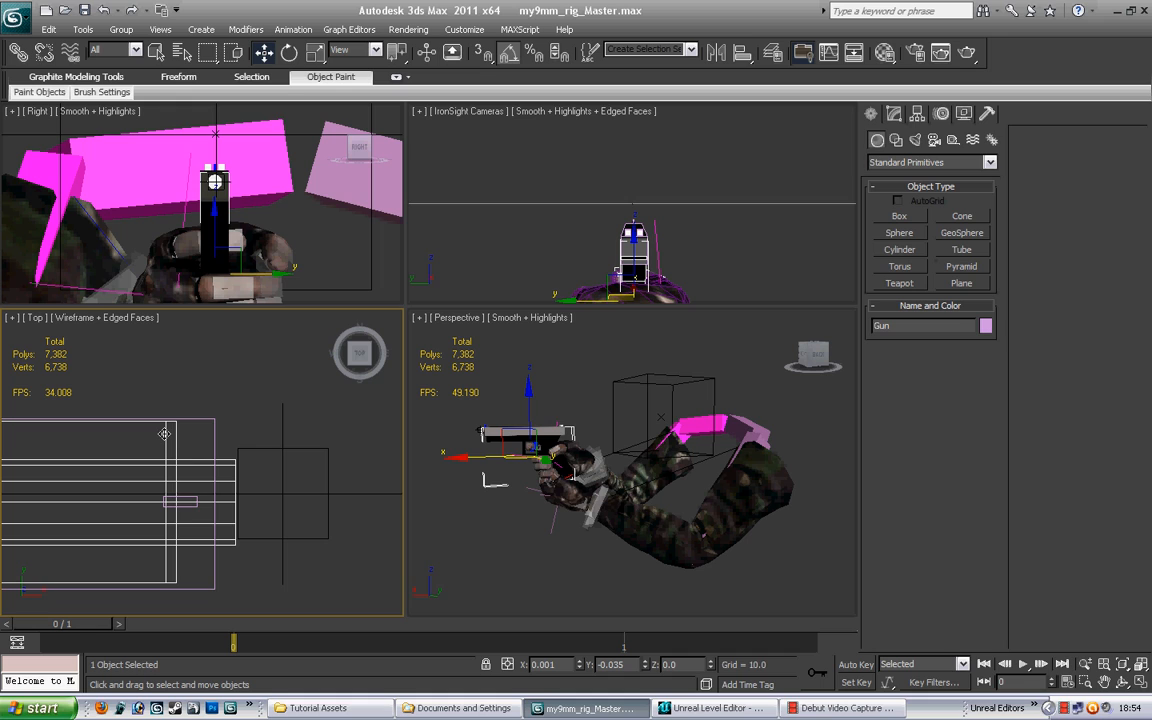
click(48, 29)
click(60, 47)
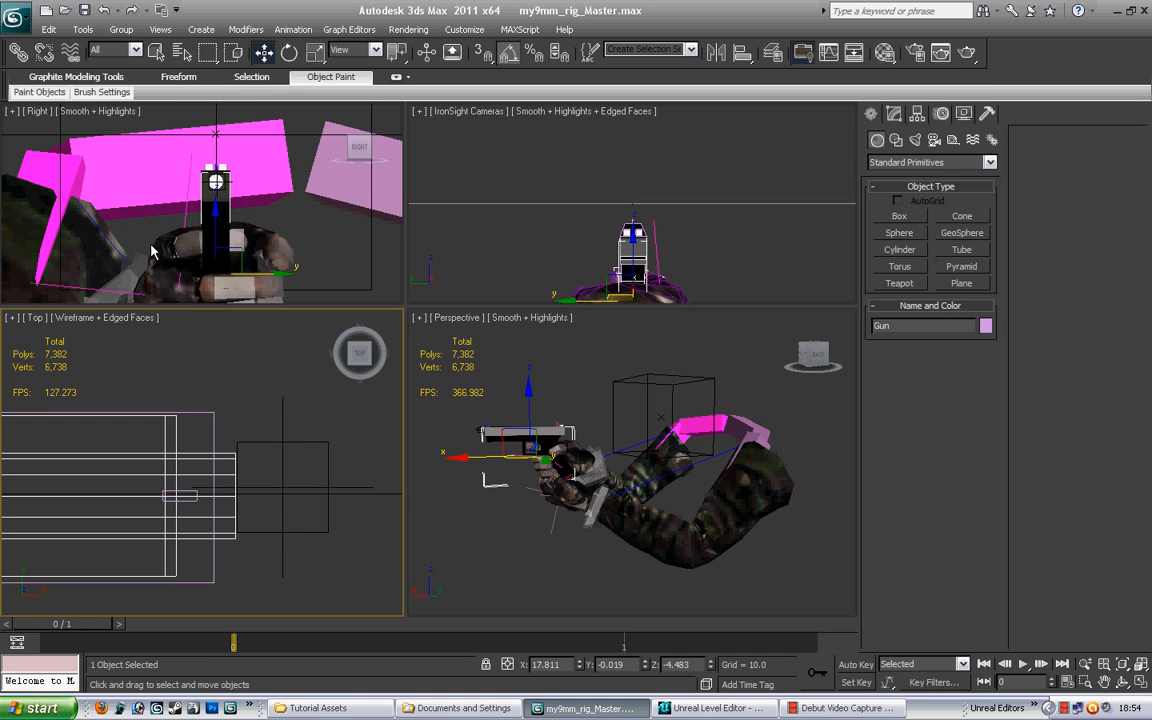
Step: Unlink the Tip helper from the gun and test the separation by shifting the Gun slightly to about Y 0.03
click(284, 452)
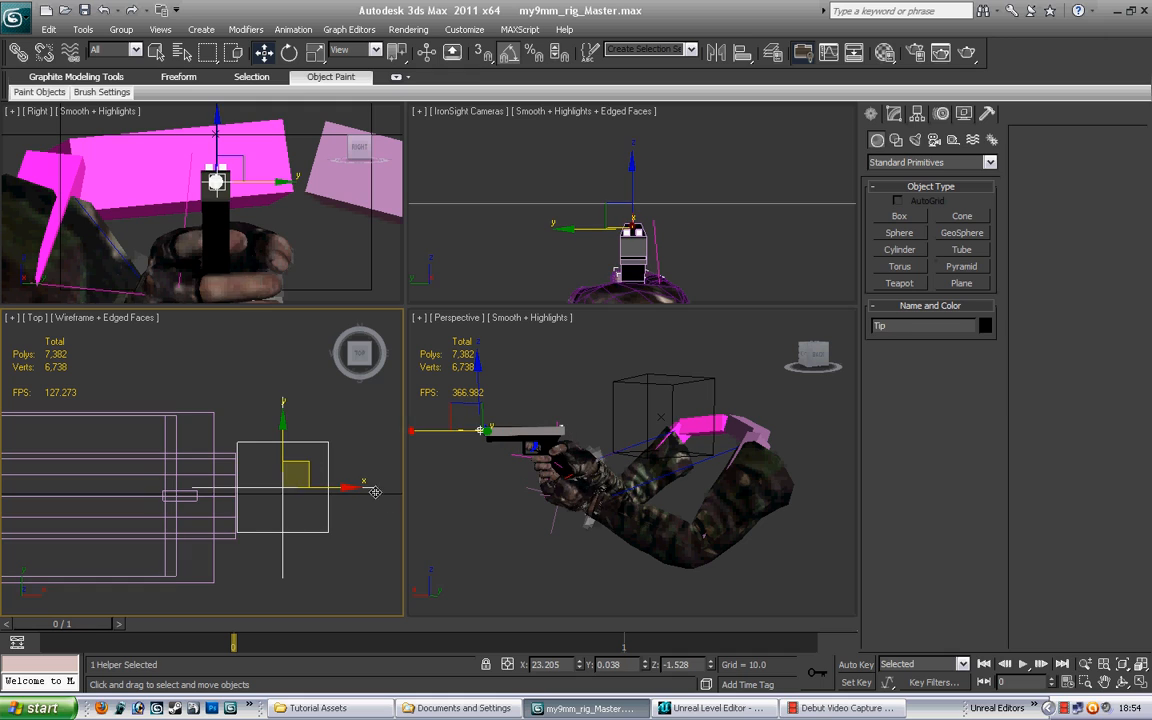
click(49, 56)
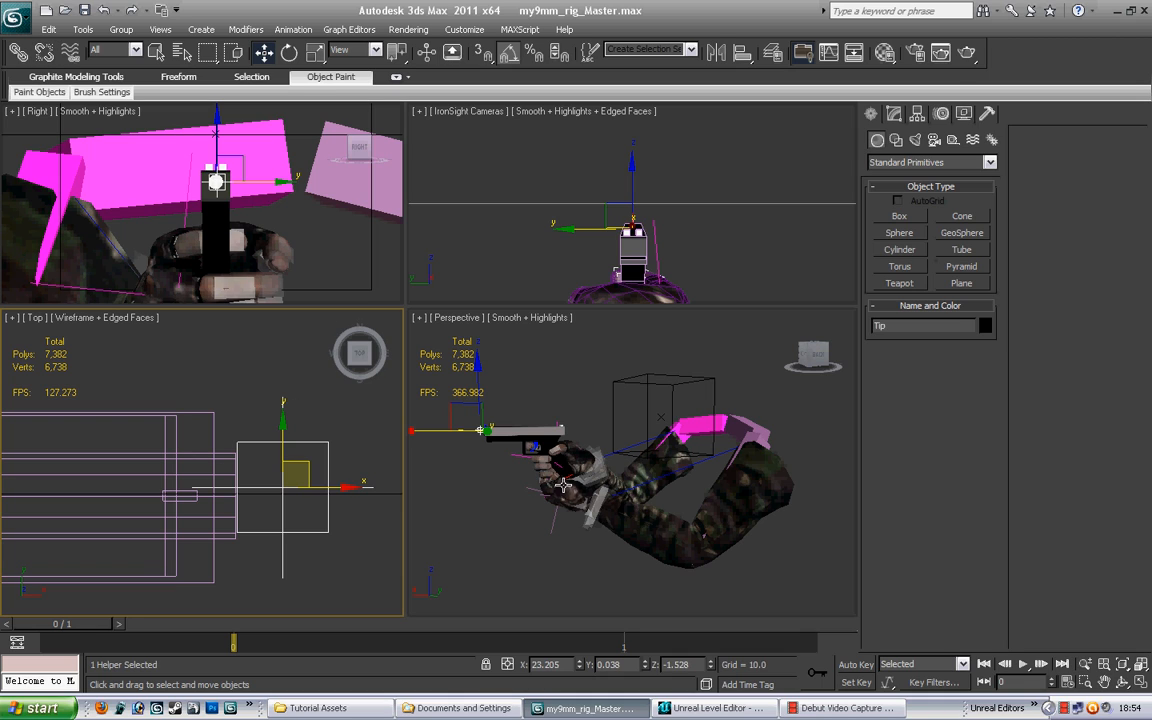
click(508, 429)
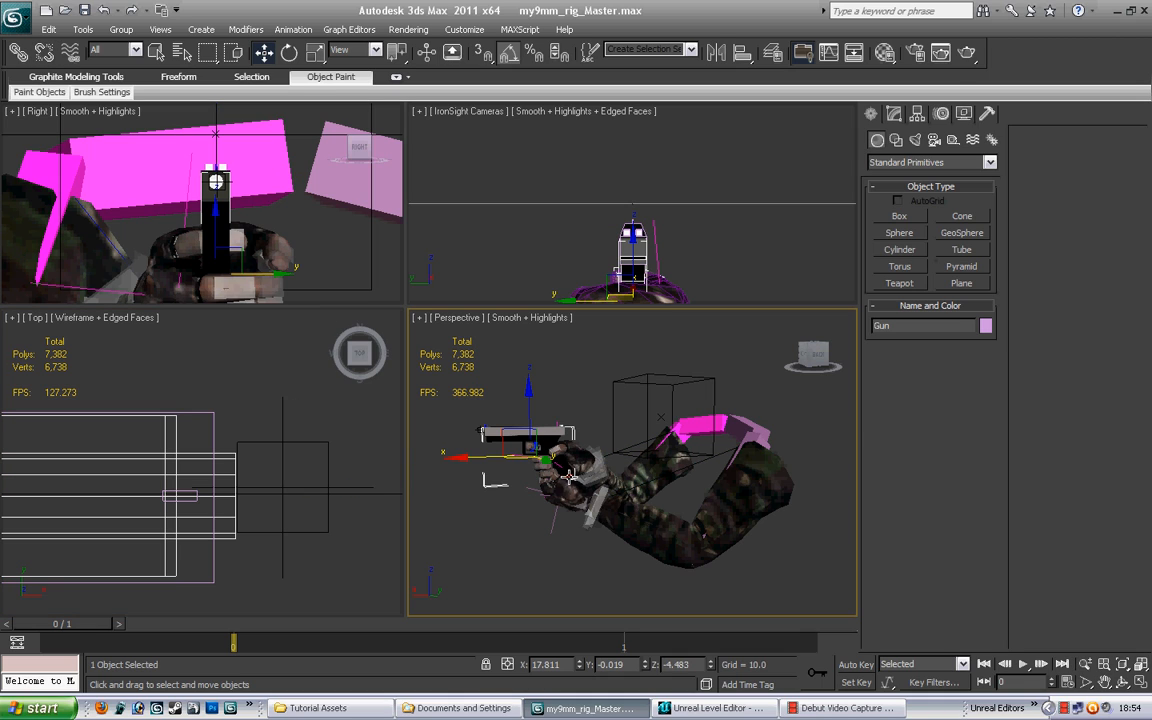
click(186, 460)
drag(189, 456, 187, 450)
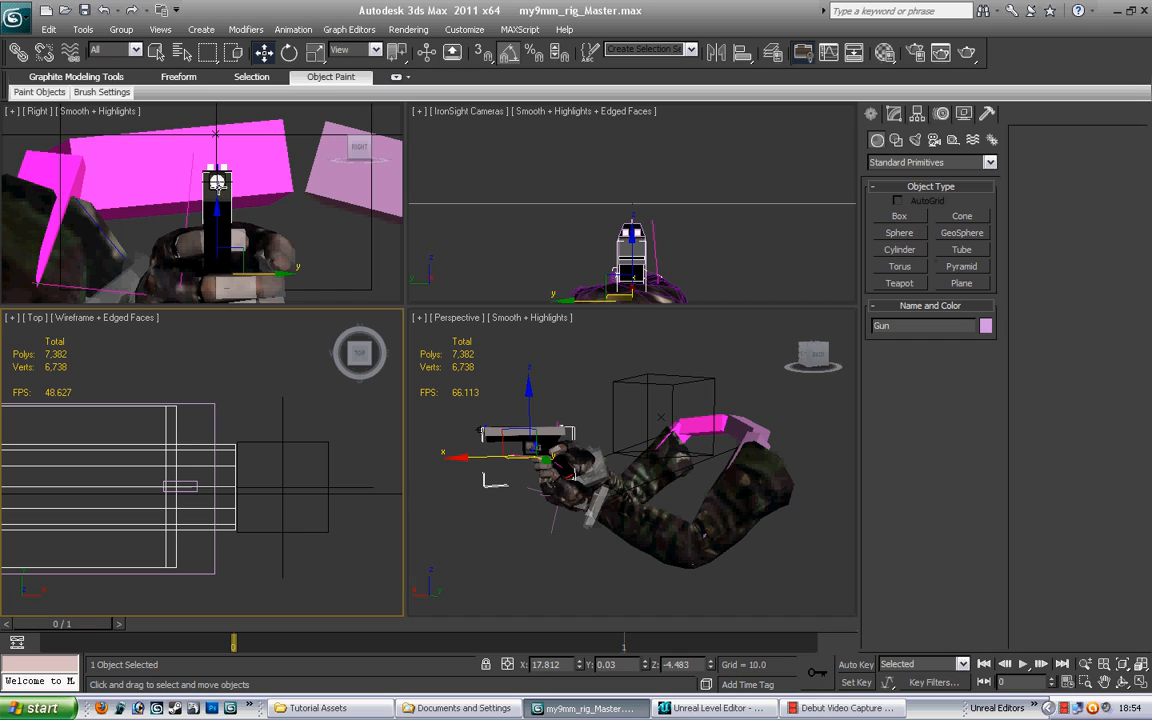
Step: Link the Tip helper to the Gun as its parent and check the parent in the helper's object properties
click(18, 52)
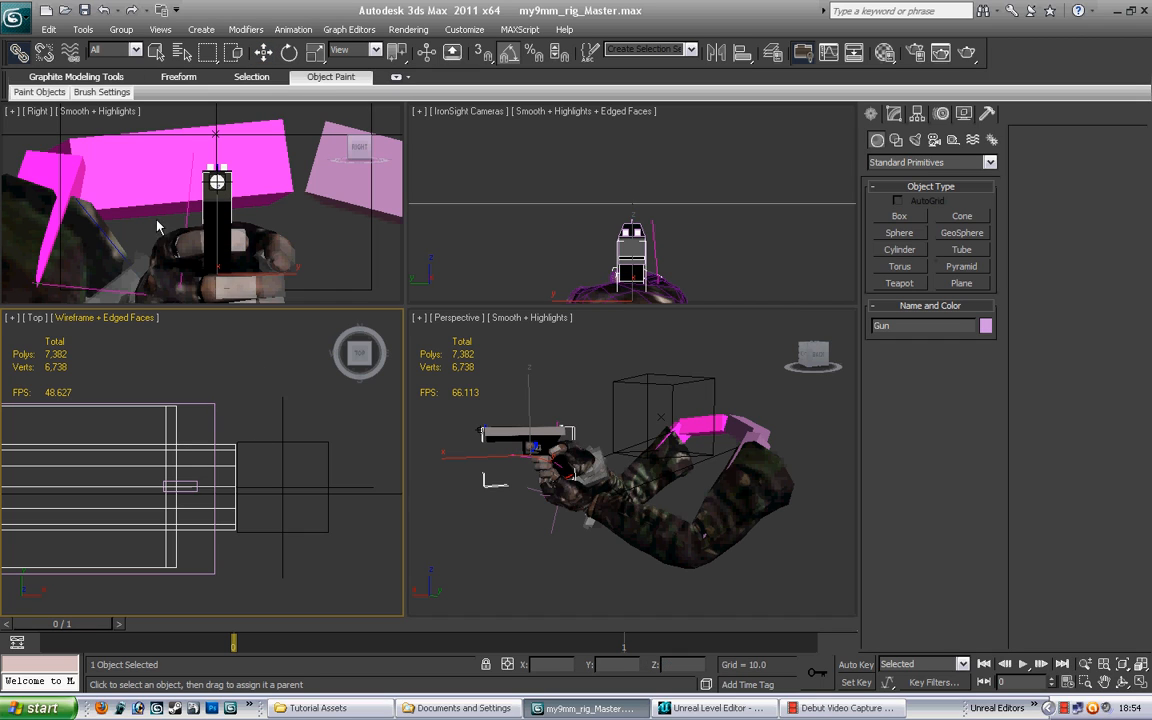
drag(320, 528, 226, 523)
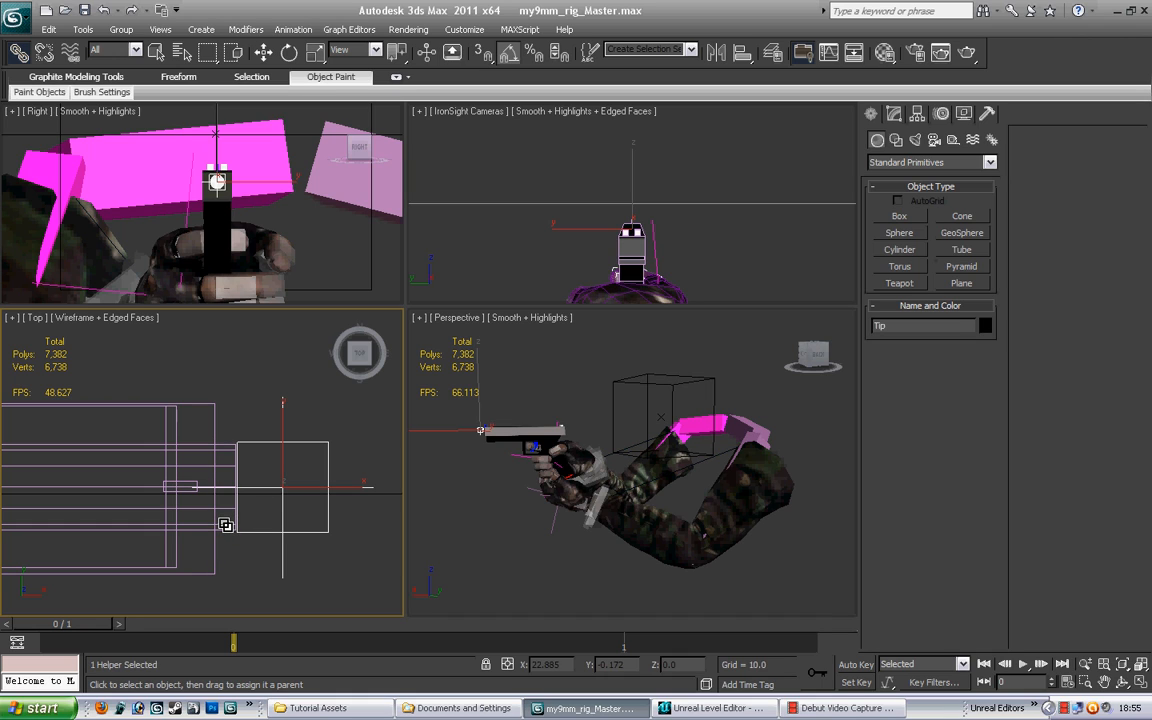
right_click(328, 461)
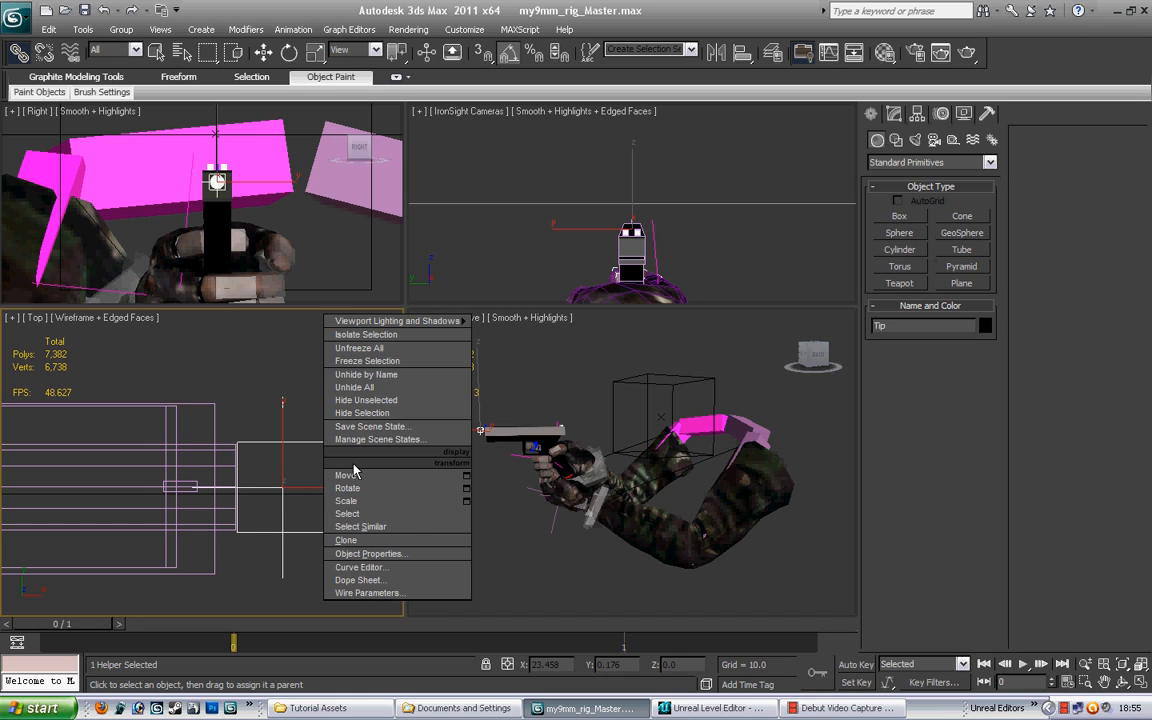
click(417, 553)
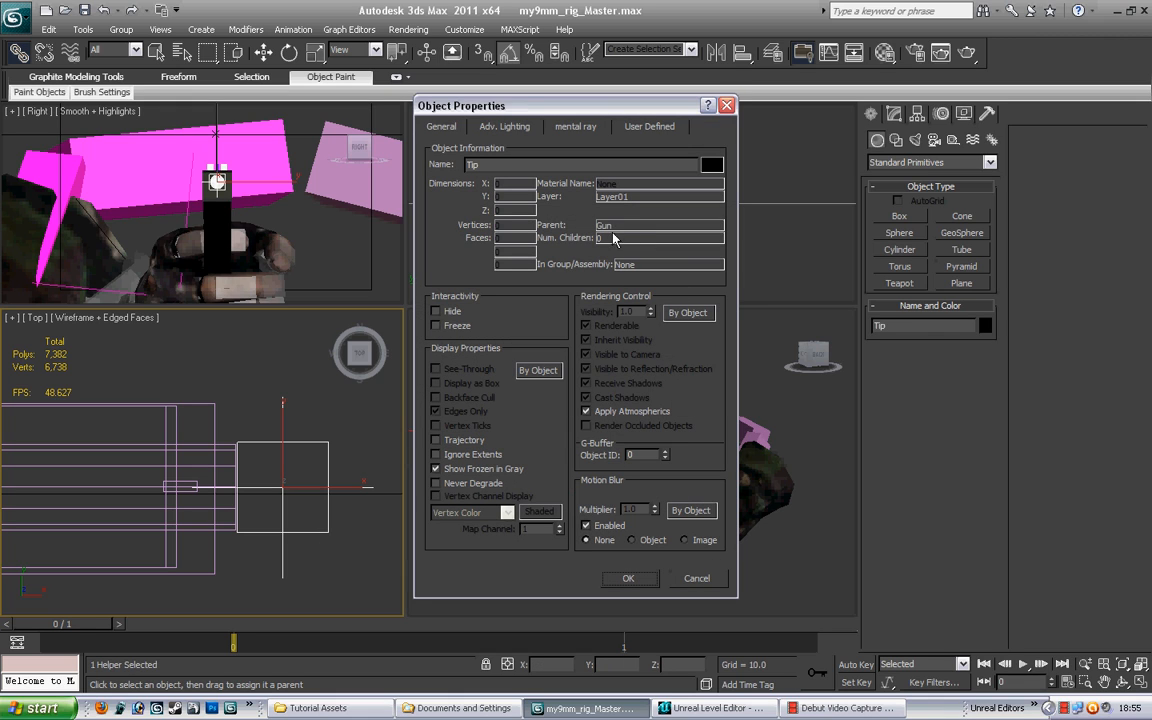
click(730, 108)
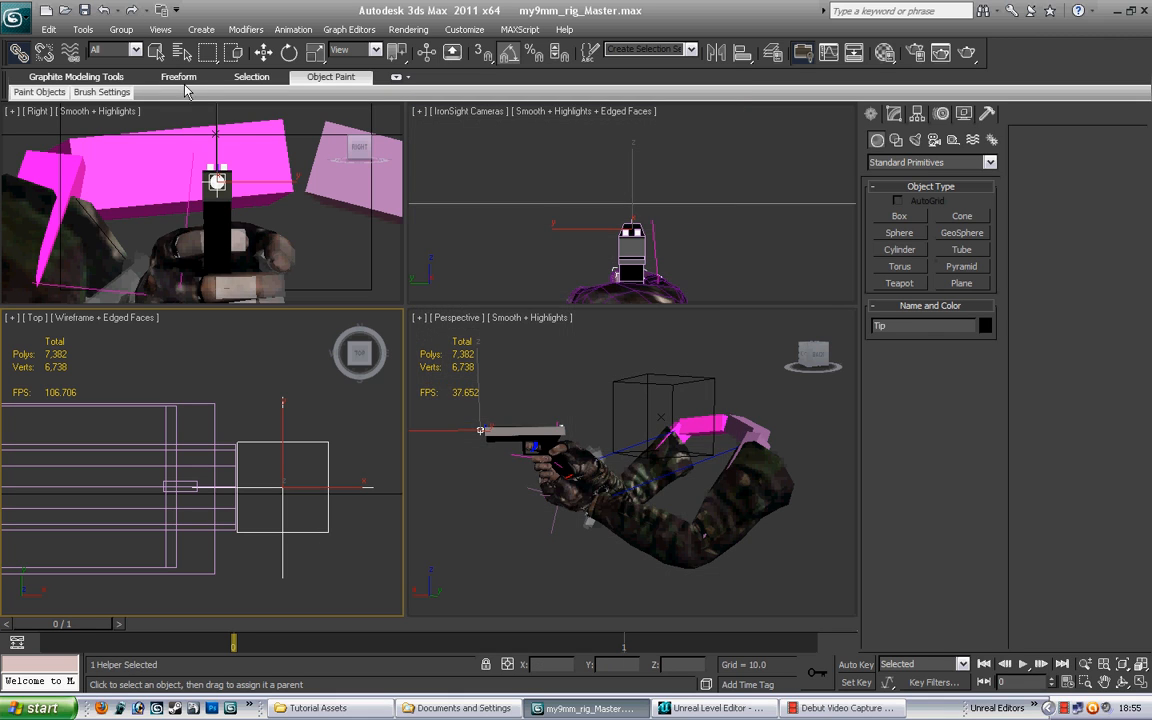
Step: Load the ActorX exporter from the full list of utilities
click(986, 114)
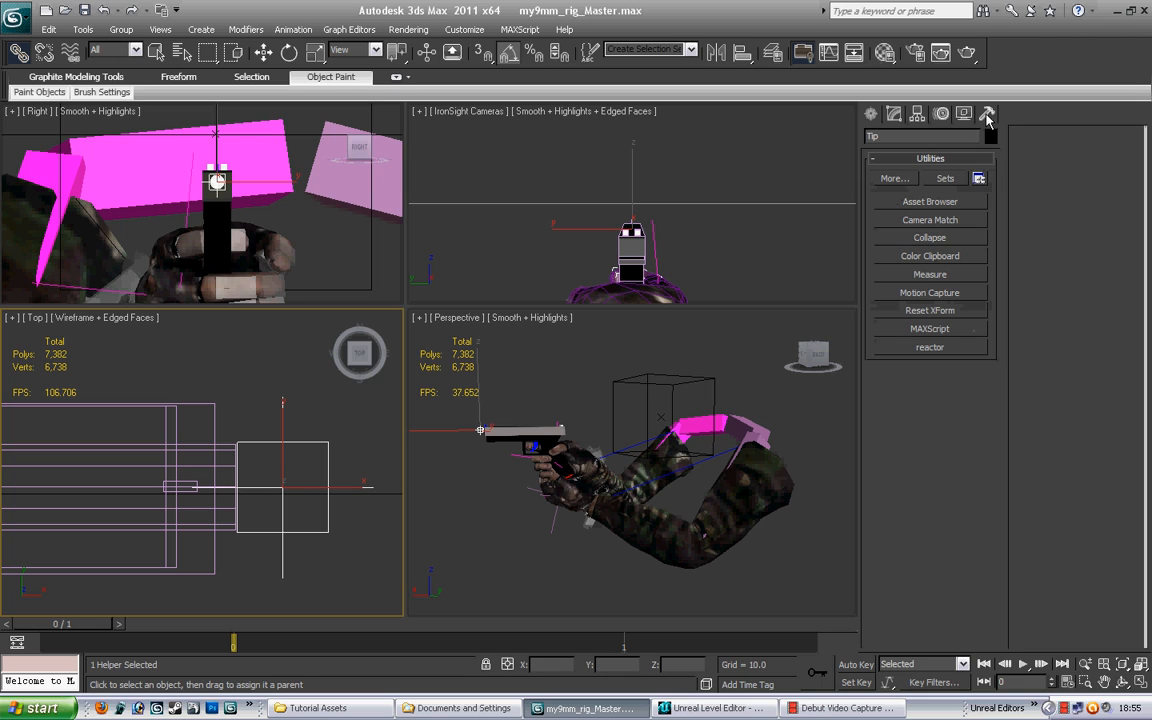
click(892, 178)
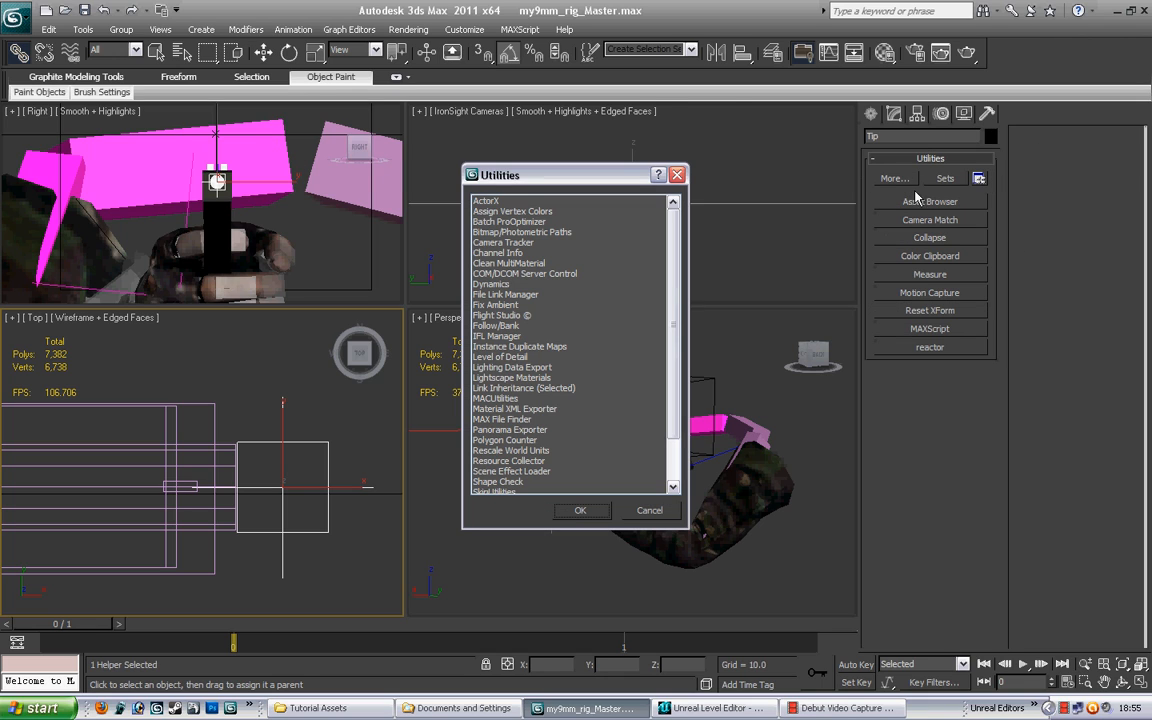
double_click(490, 201)
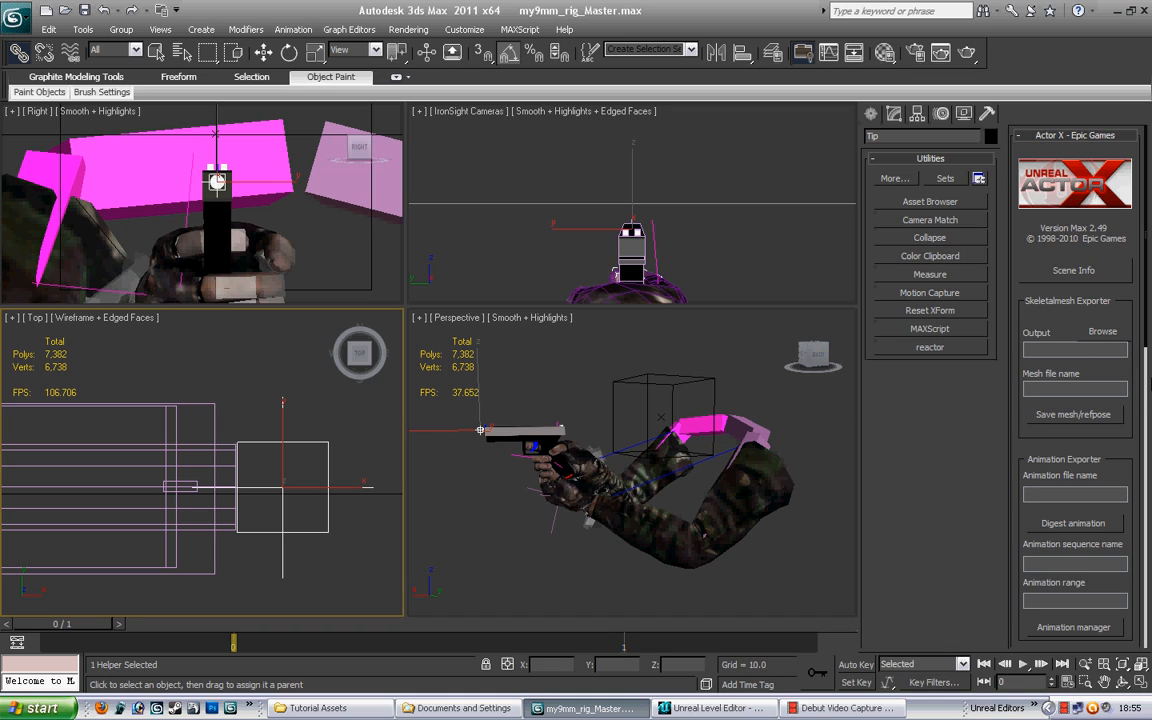
Step: Set the ActorX skeletal mesh output path to the Tutorial Assets folder
click(1103, 332)
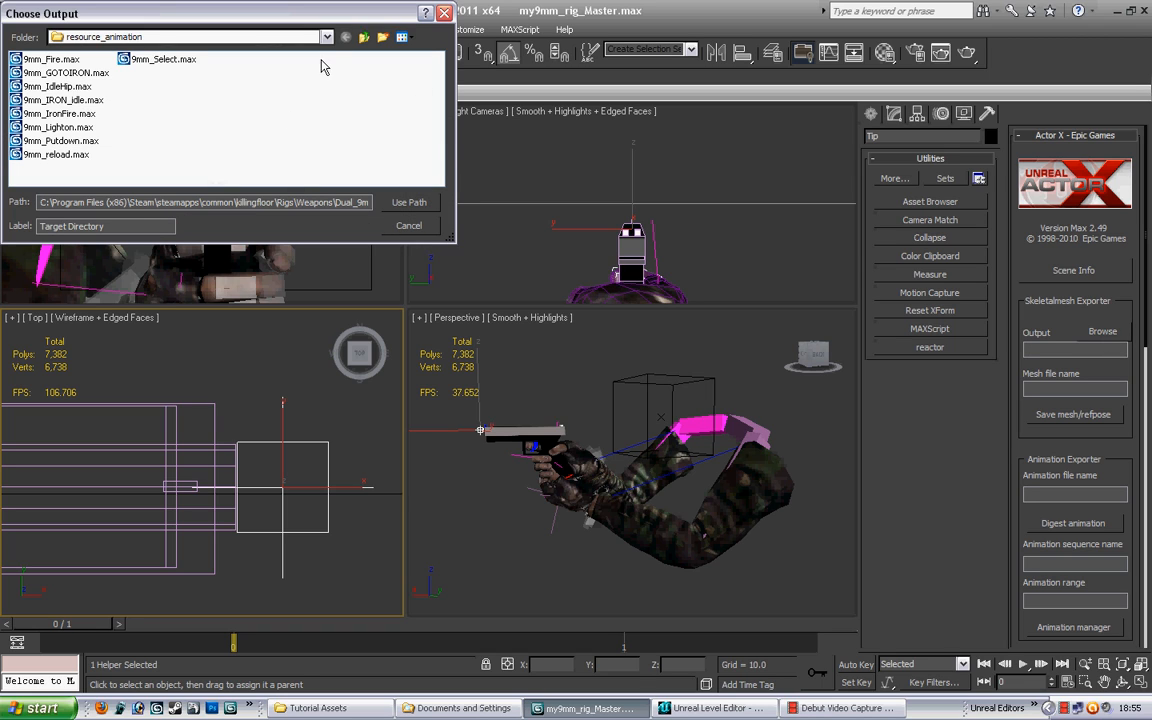
click(351, 706)
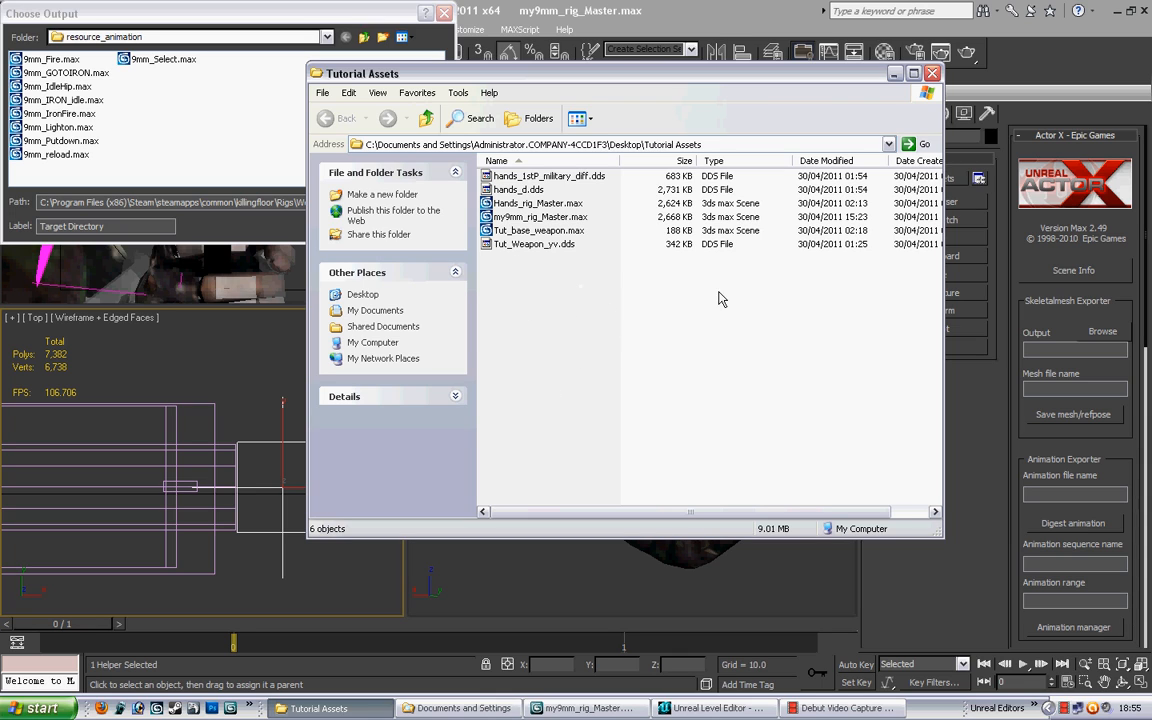
click(932, 74)
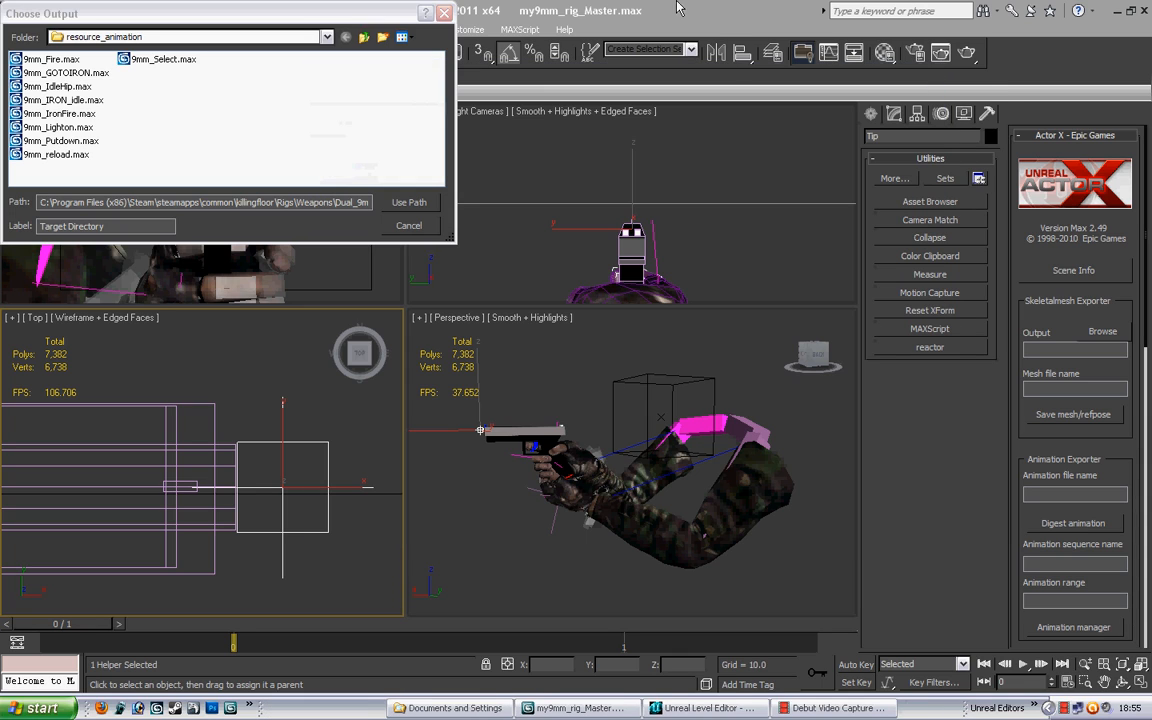
click(330, 38)
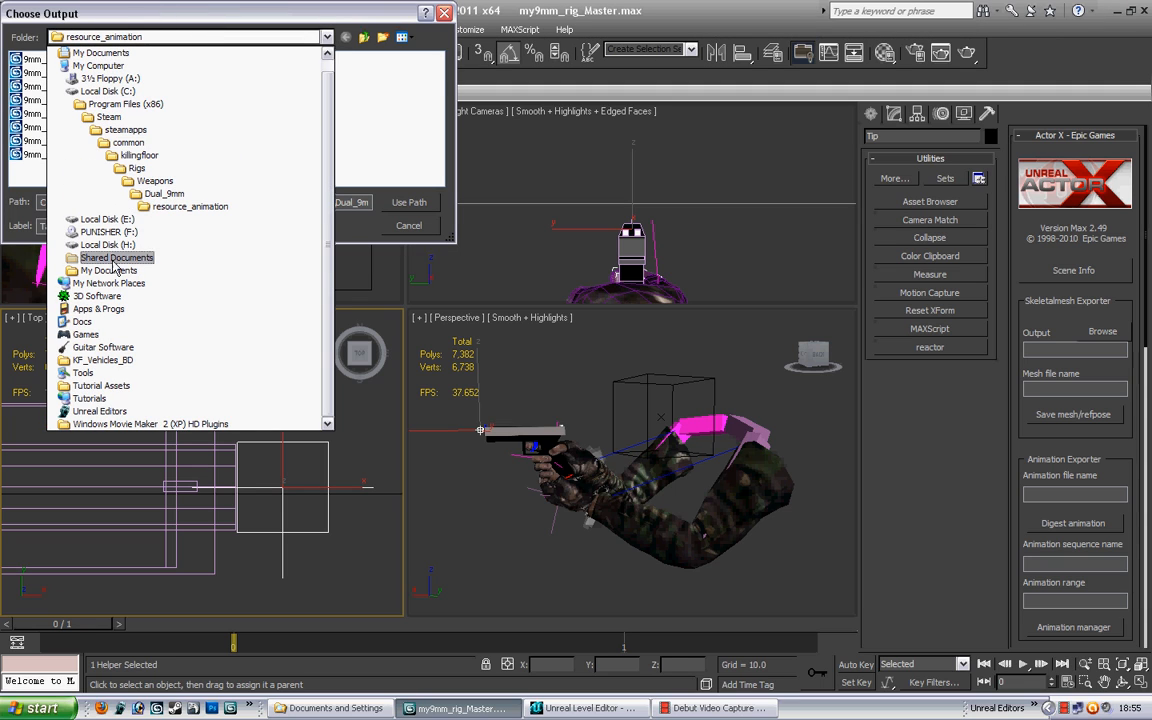
click(102, 386)
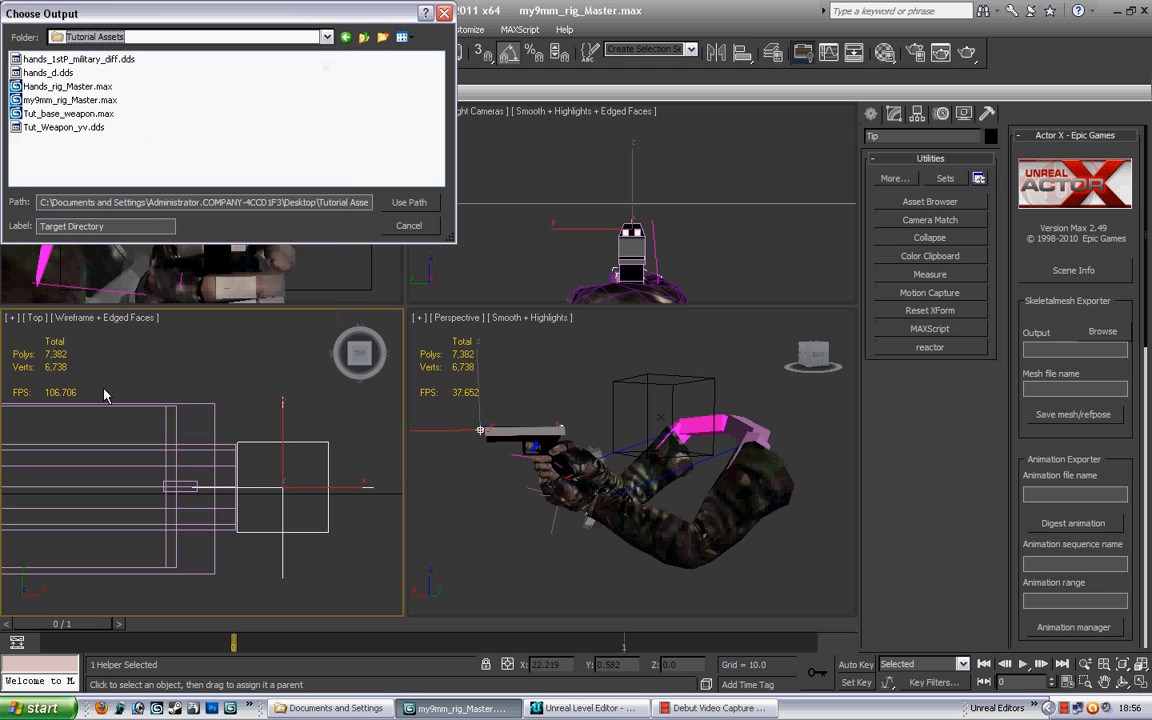
click(409, 203)
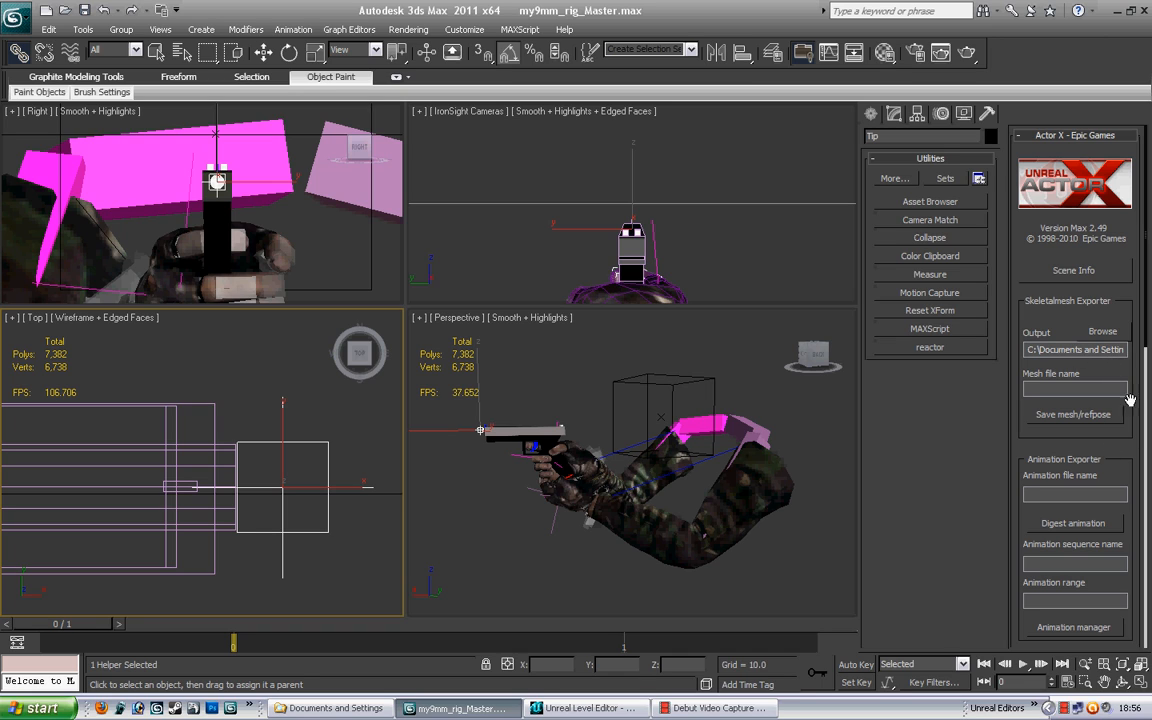
Step: Name the mesh file glock_weapon and have all skin-type, all textured, only selected and bake smoothing groups enabled for the skin export
scroll(1113, 375, down, 1)
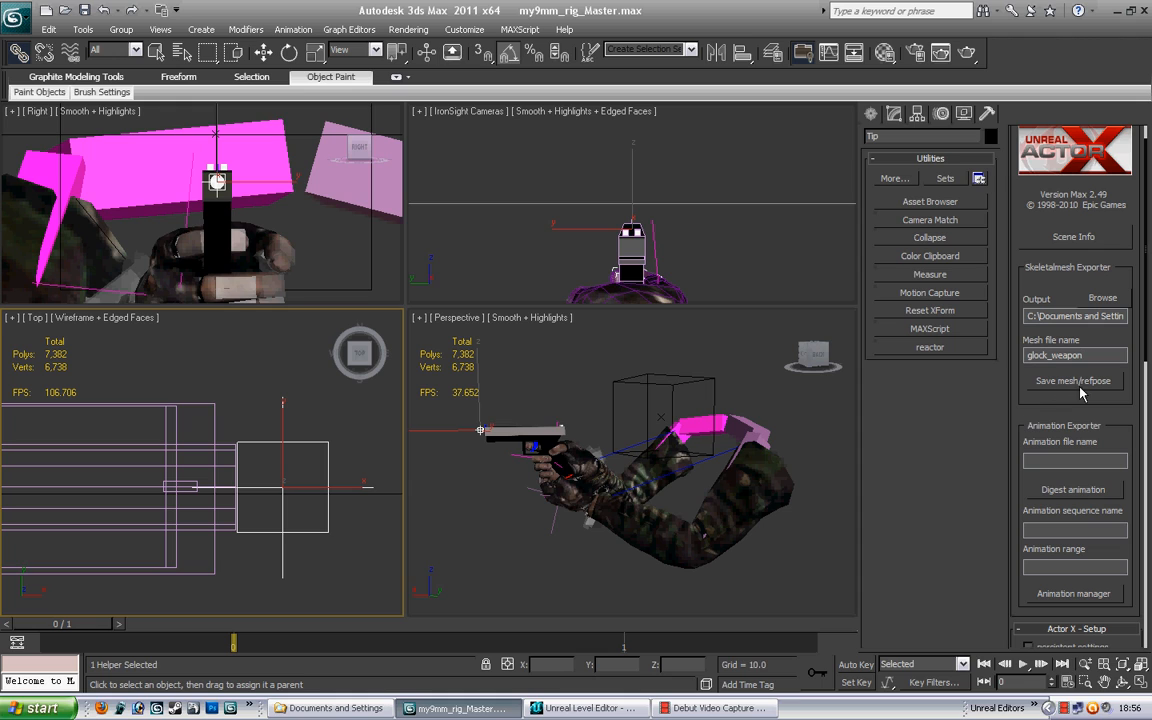
drag(1120, 425, 1120, 352)
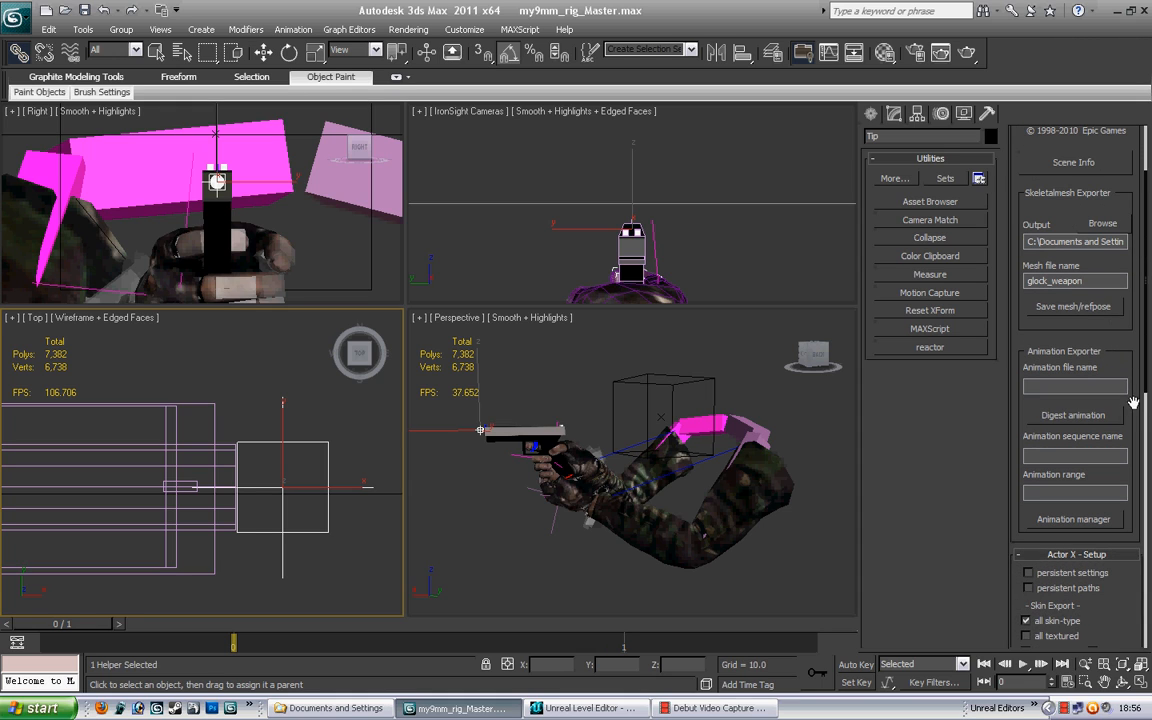
drag(1020, 368, 1018, 272)
click(1025, 520)
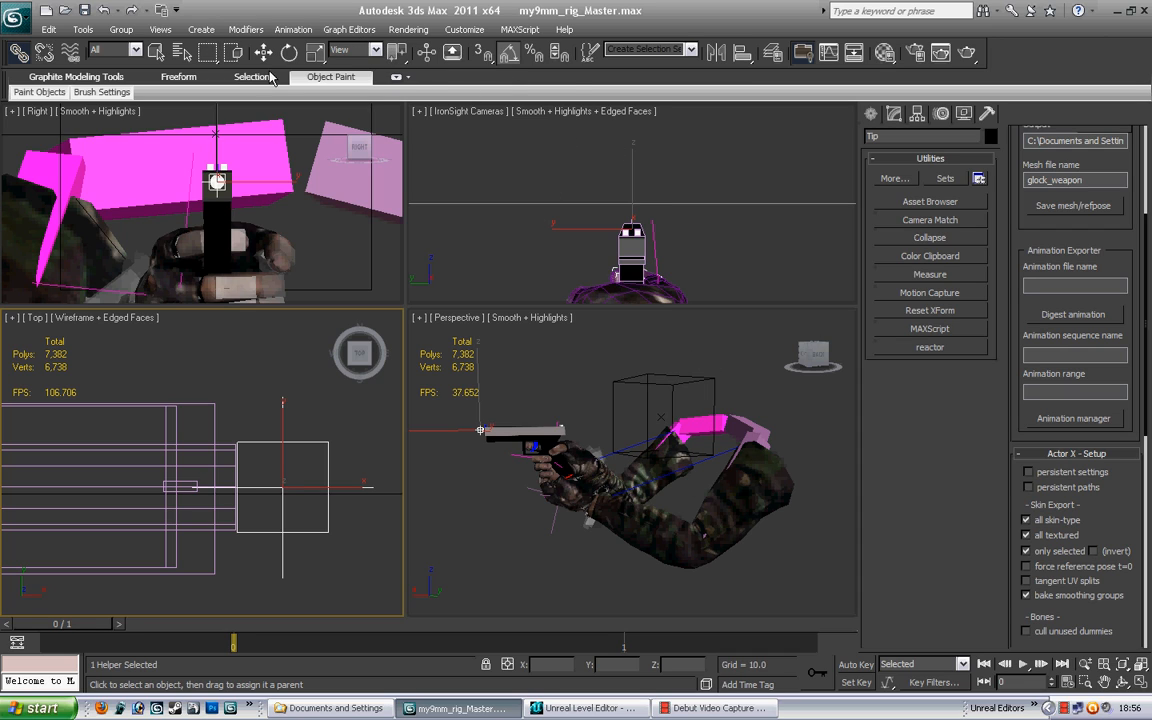
click(186, 52)
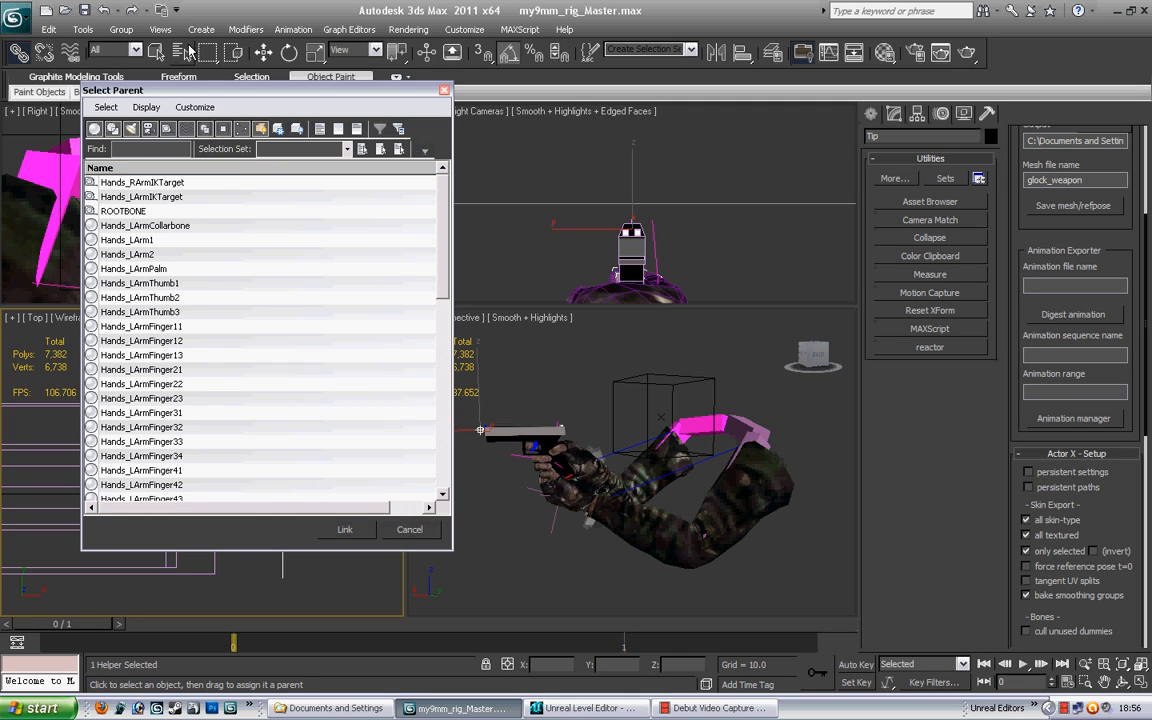
scroll(405, 262, down, 2)
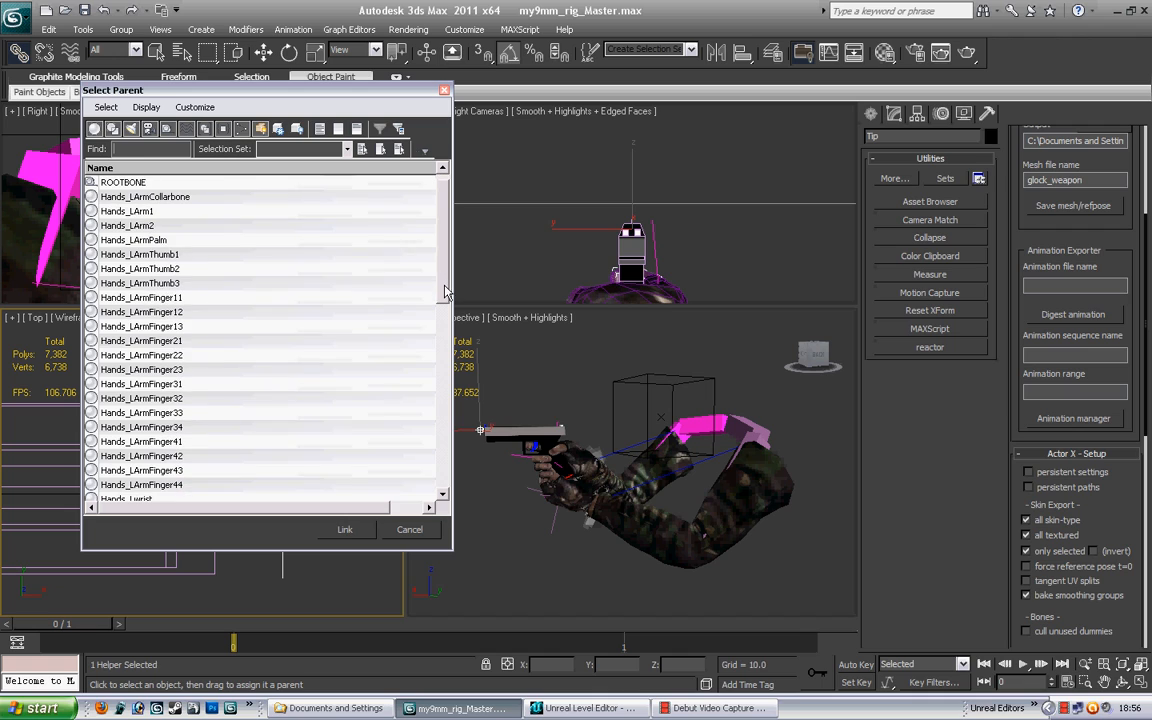
scroll(405, 262, up, 1)
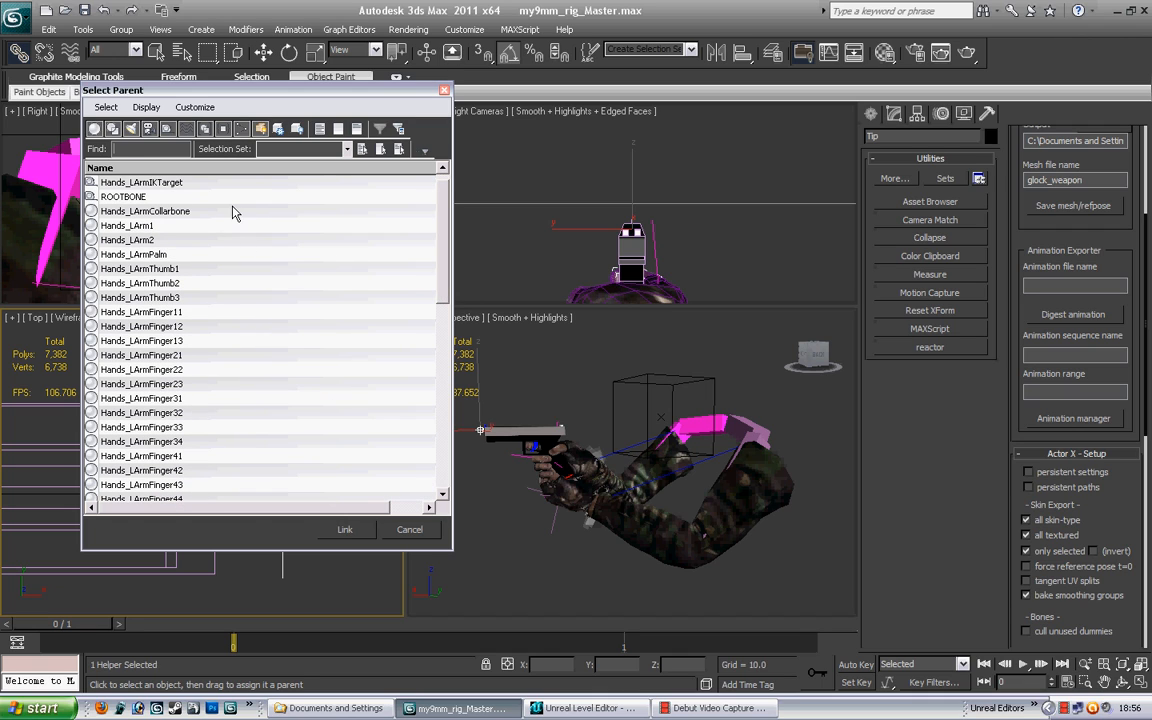
click(176, 213)
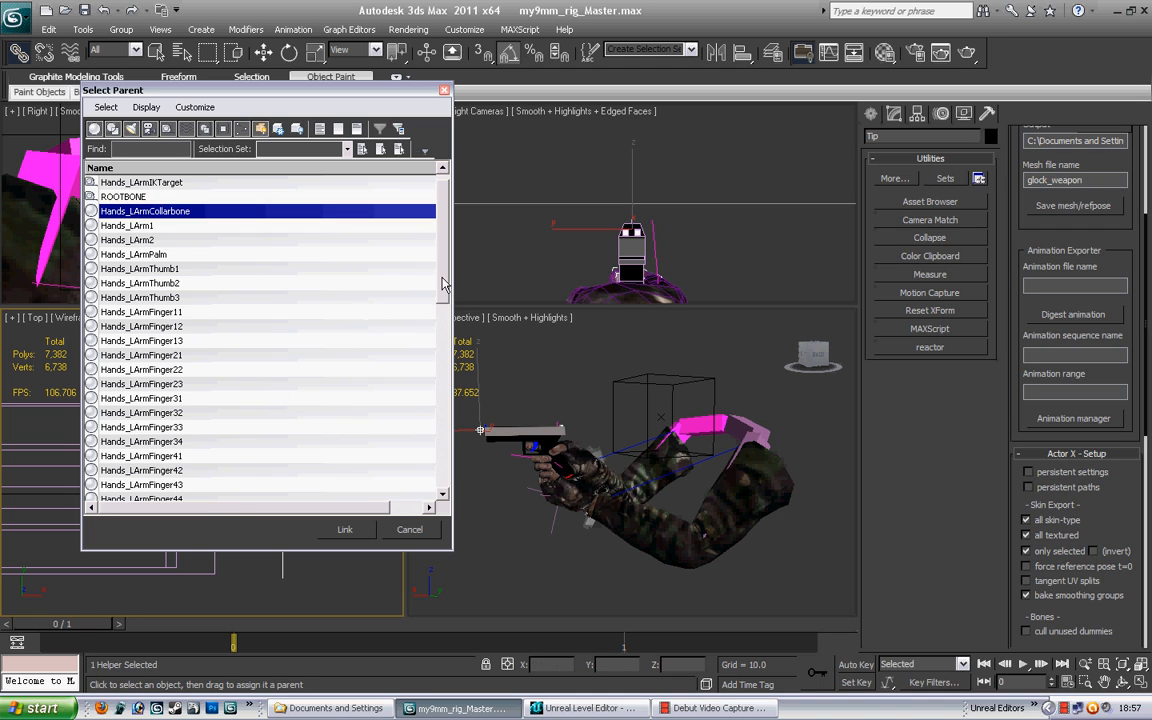
scroll(400, 285, down, 4)
drag(446, 338, 449, 269)
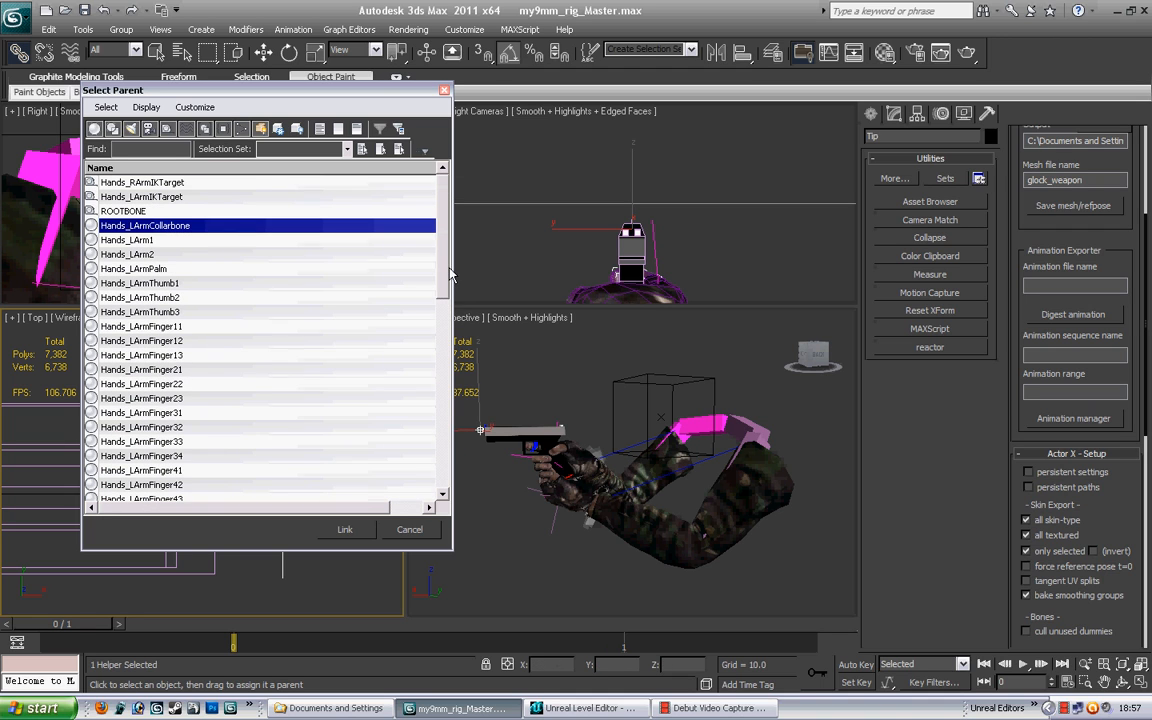
click(242, 241)
key(Up)
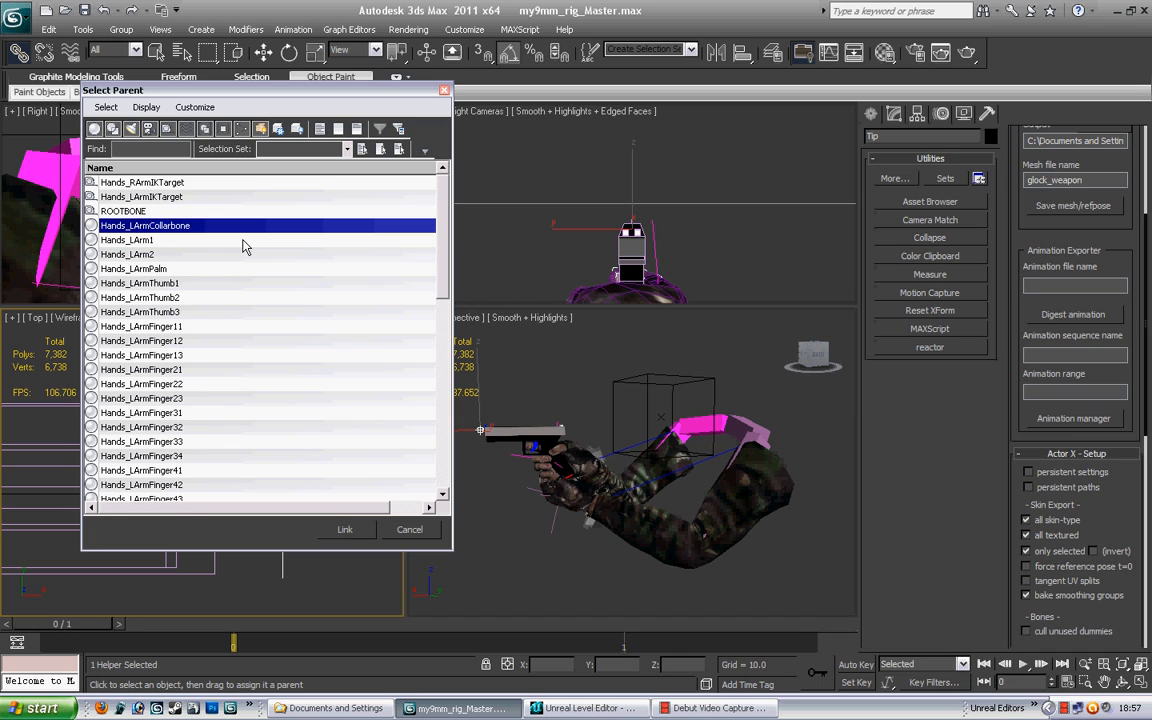
click(368, 522)
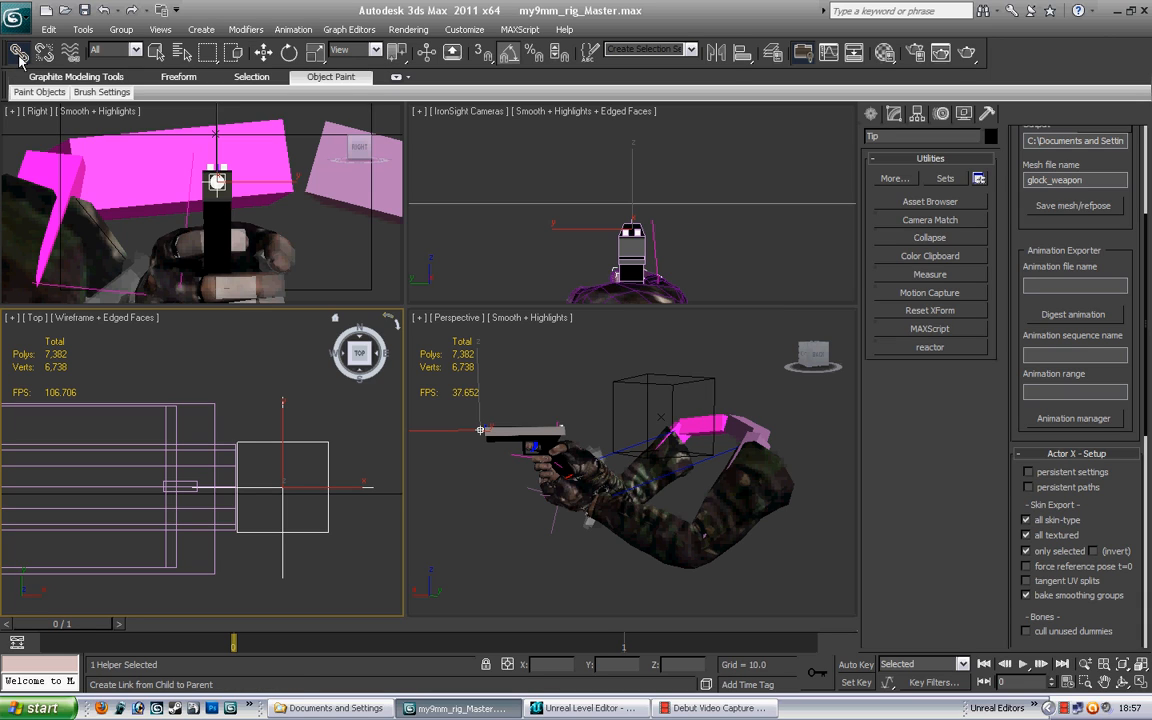
Step: Mark ROOTBONE and all hand bones from Hands_LArmCollarbone through Hands_R_Sleeve in the select-from-scene list
click(156, 52)
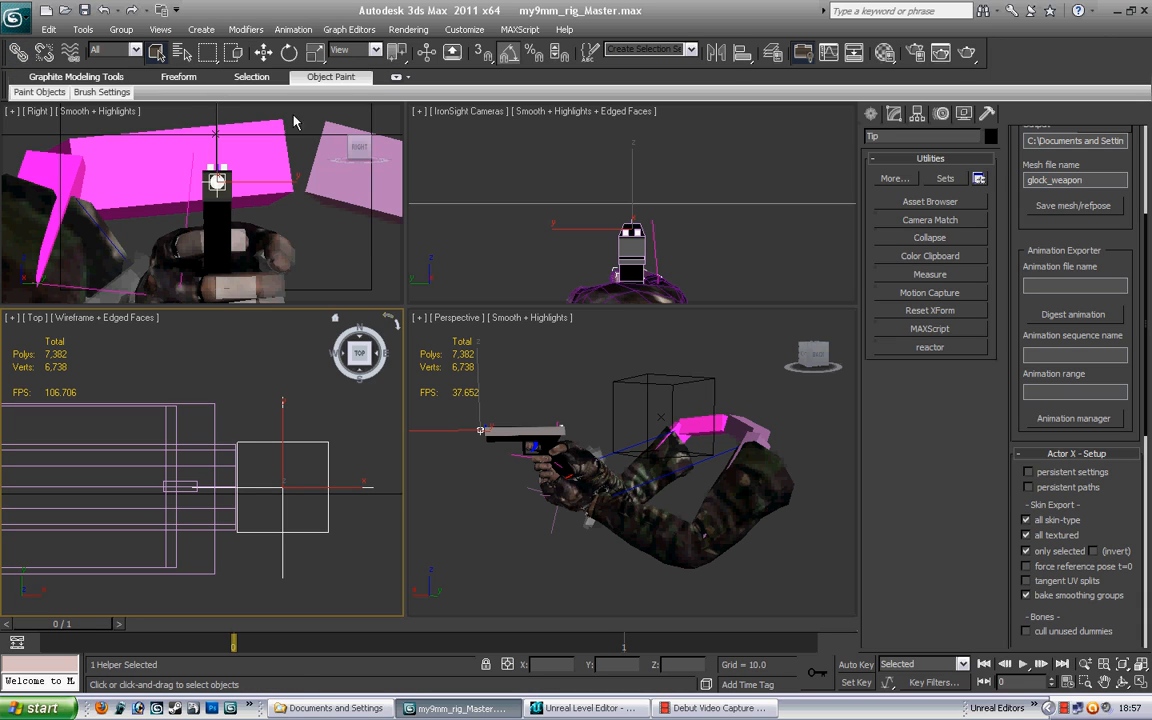
click(183, 53)
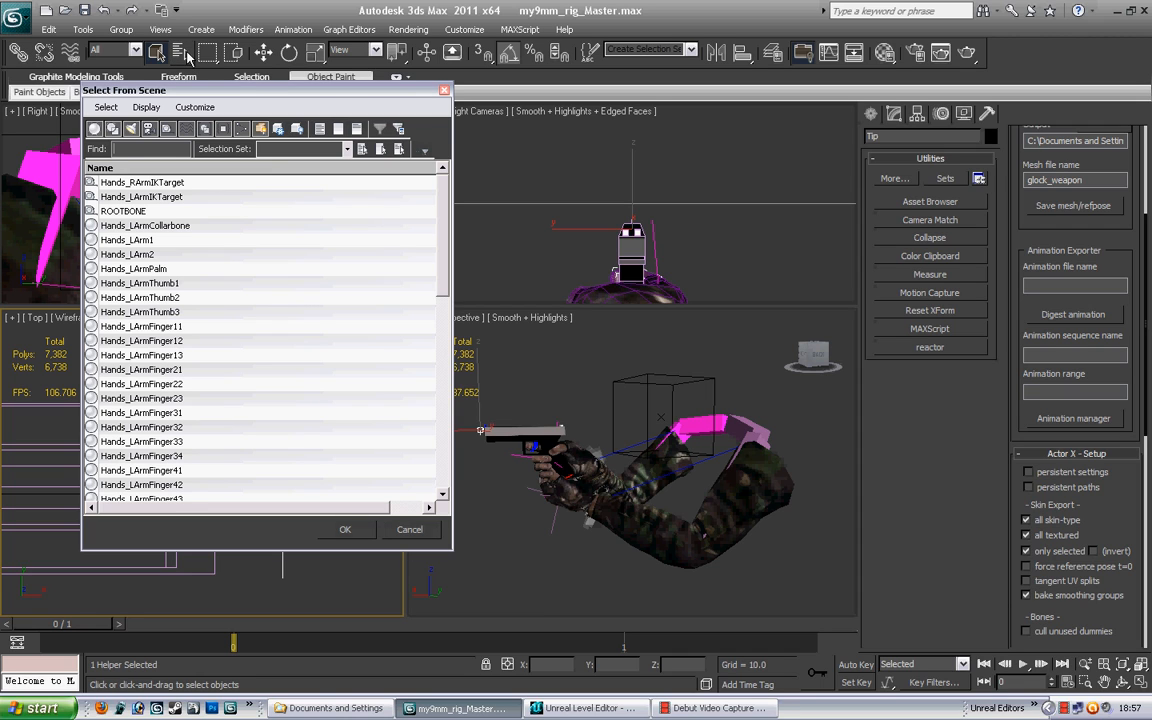
drag(222, 226, 193, 385)
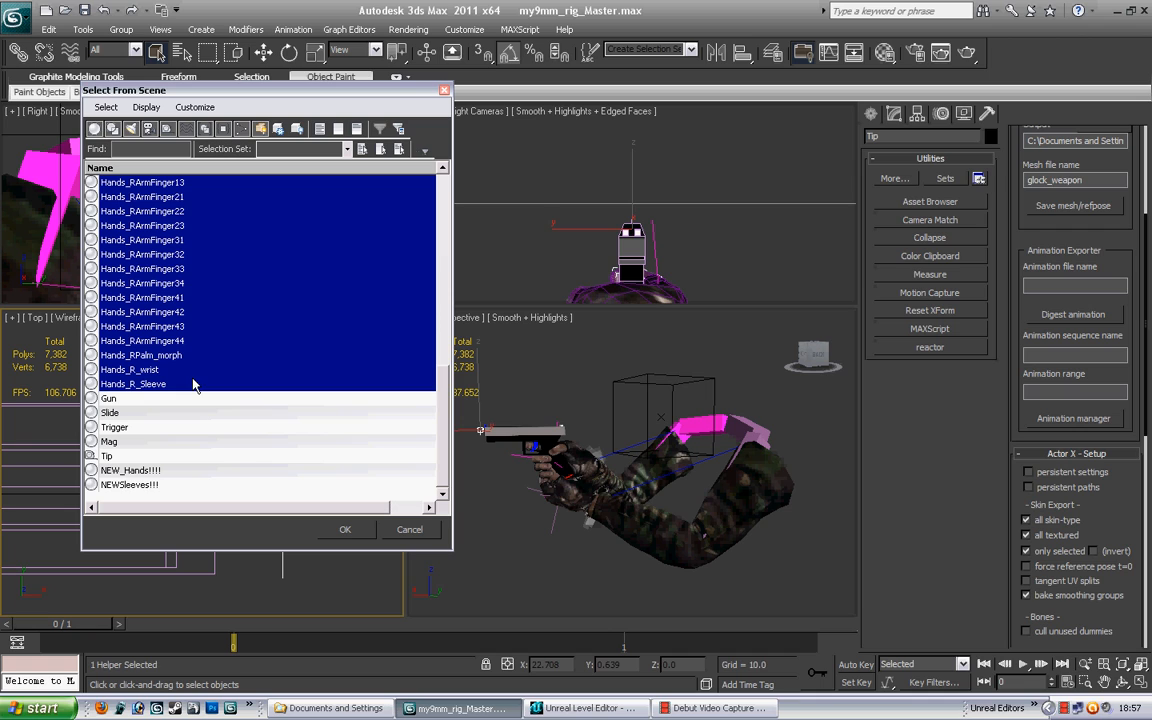
scroll(239, 321, up, 12)
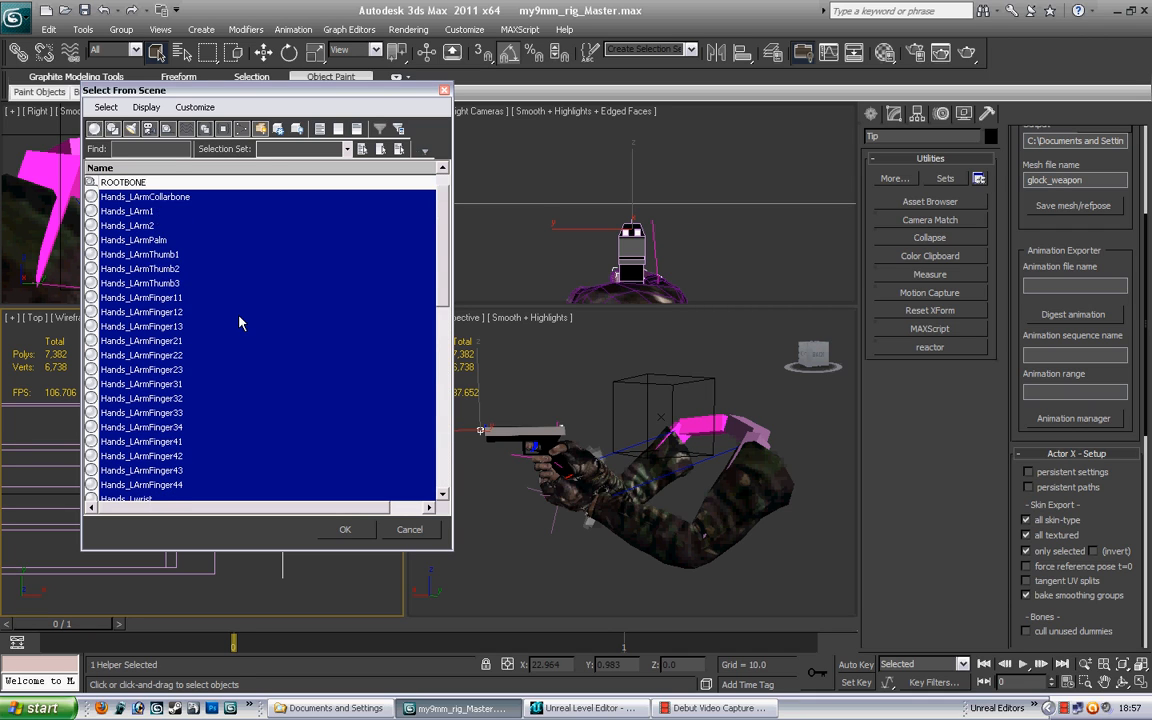
scroll(239, 321, up, 1)
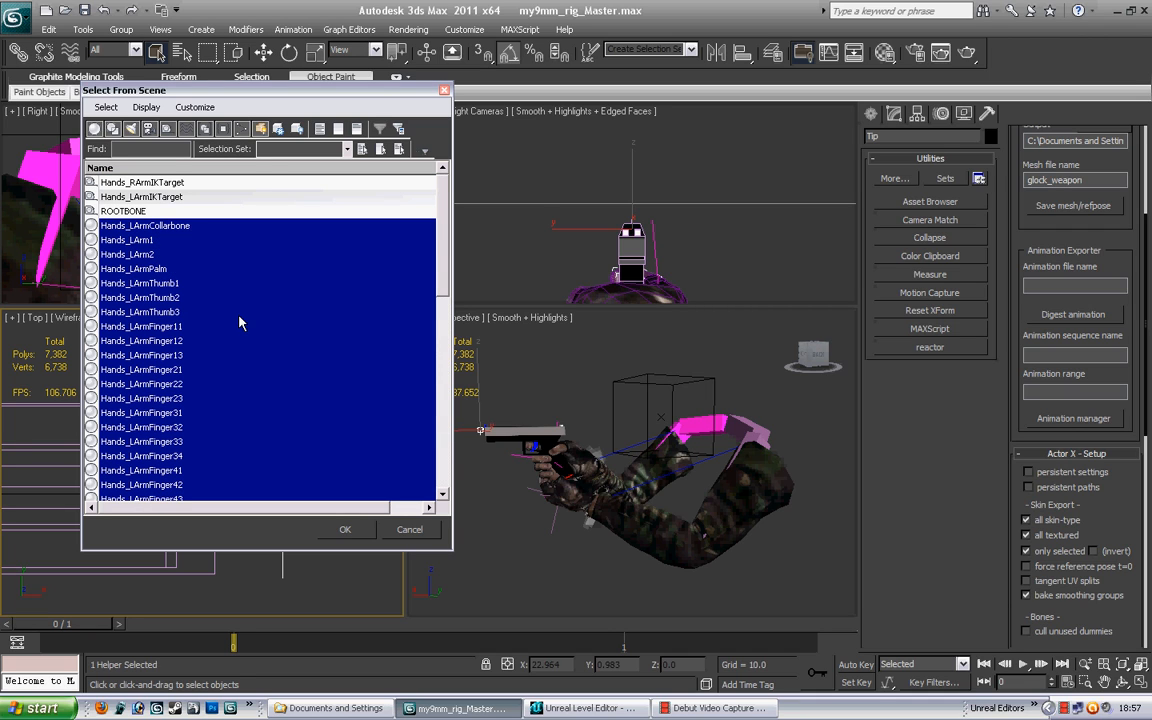
ctrl+click(148, 212)
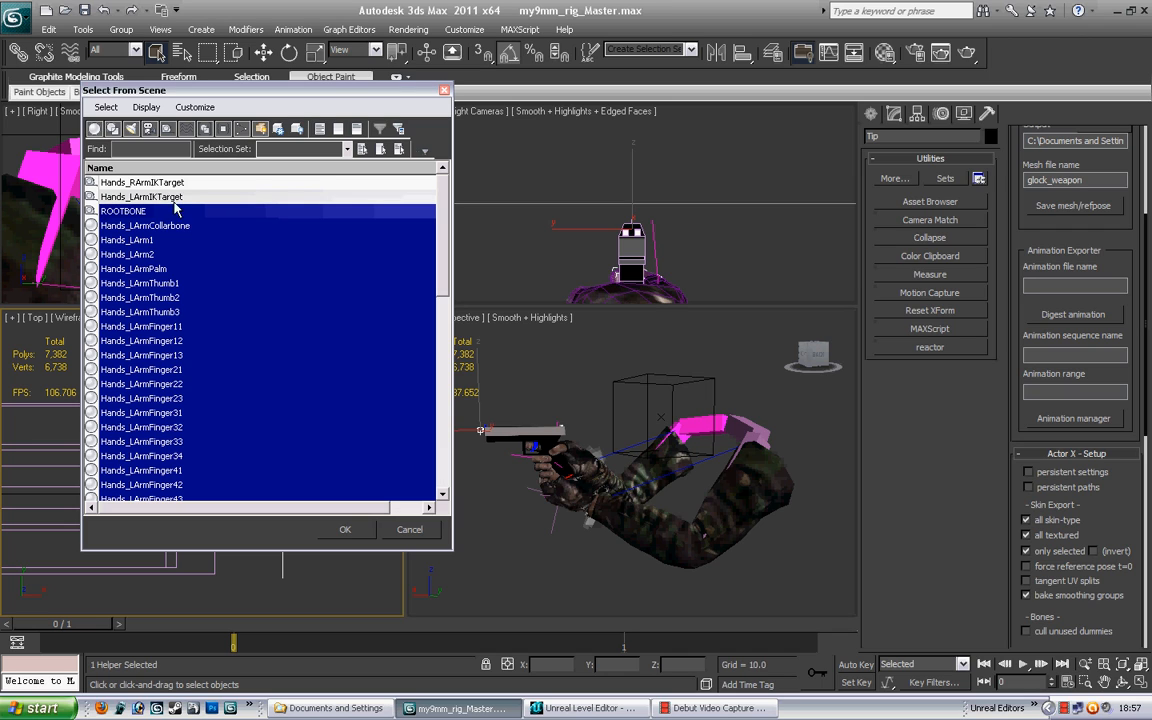
Step: Add Gun, Slide, Trigger, Mag, Tip, NEW_Hands!!!! and NEWSleeves!!! to the marked bones and apply the scene selection
scroll(219, 239, down, 10)
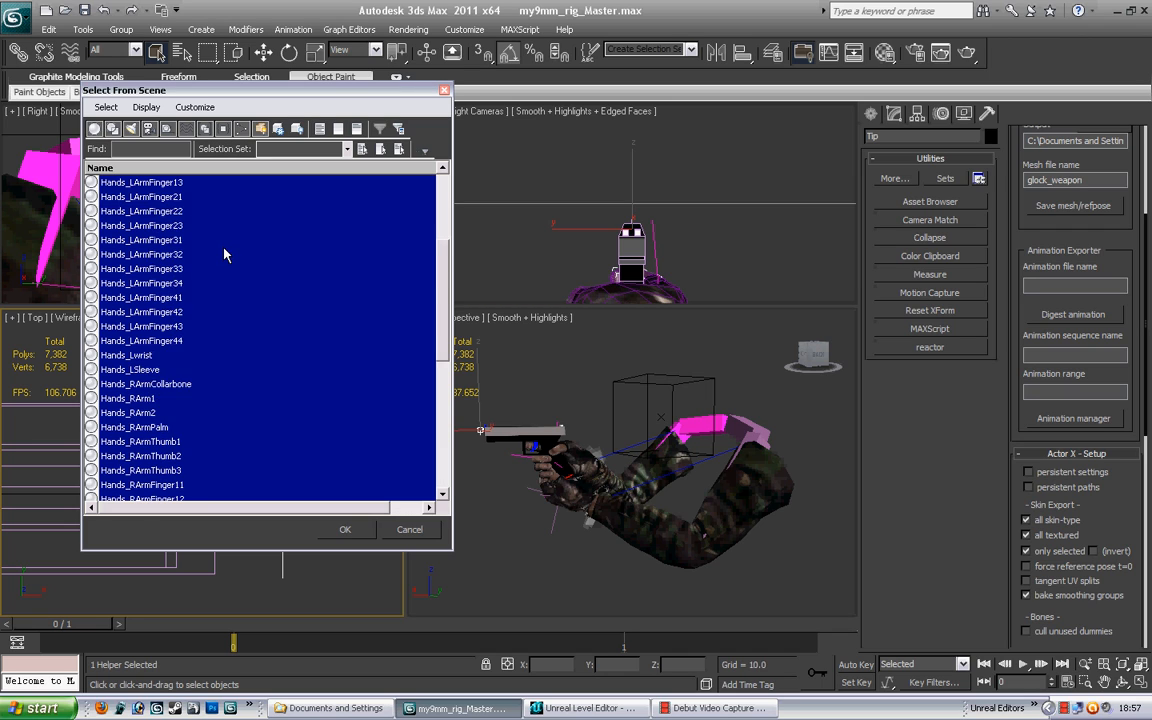
scroll(224, 255, down, 1)
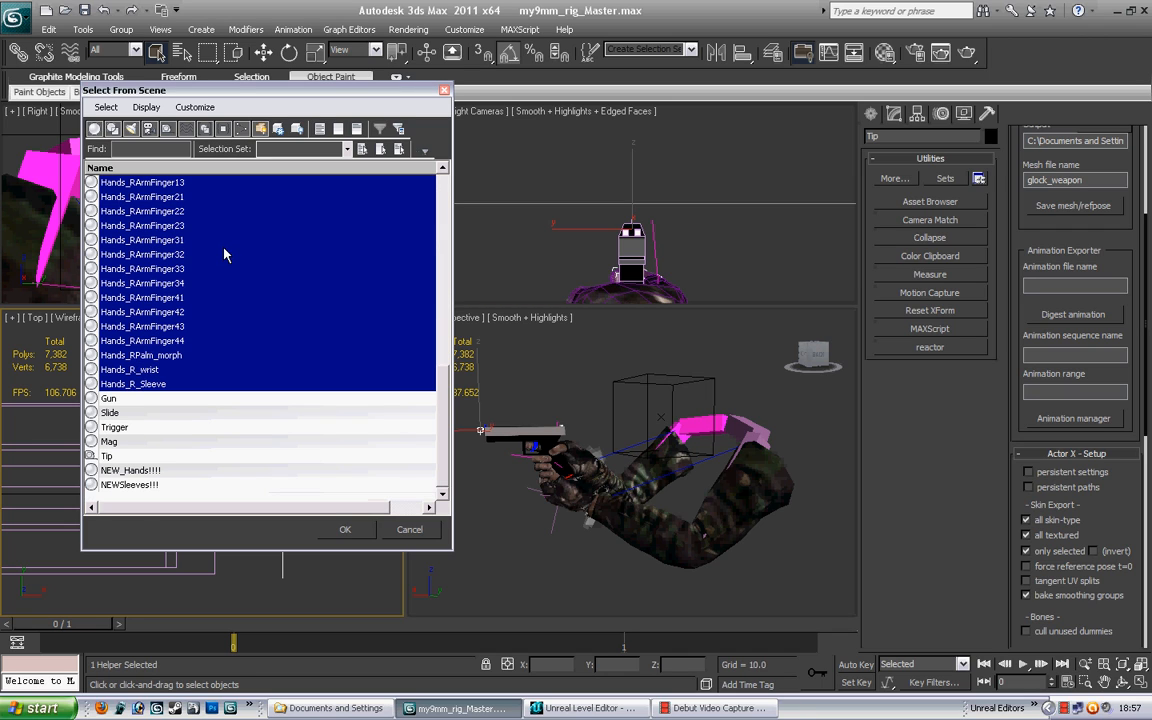
ctrl+click(125, 399)
ctrl+click(150, 412)
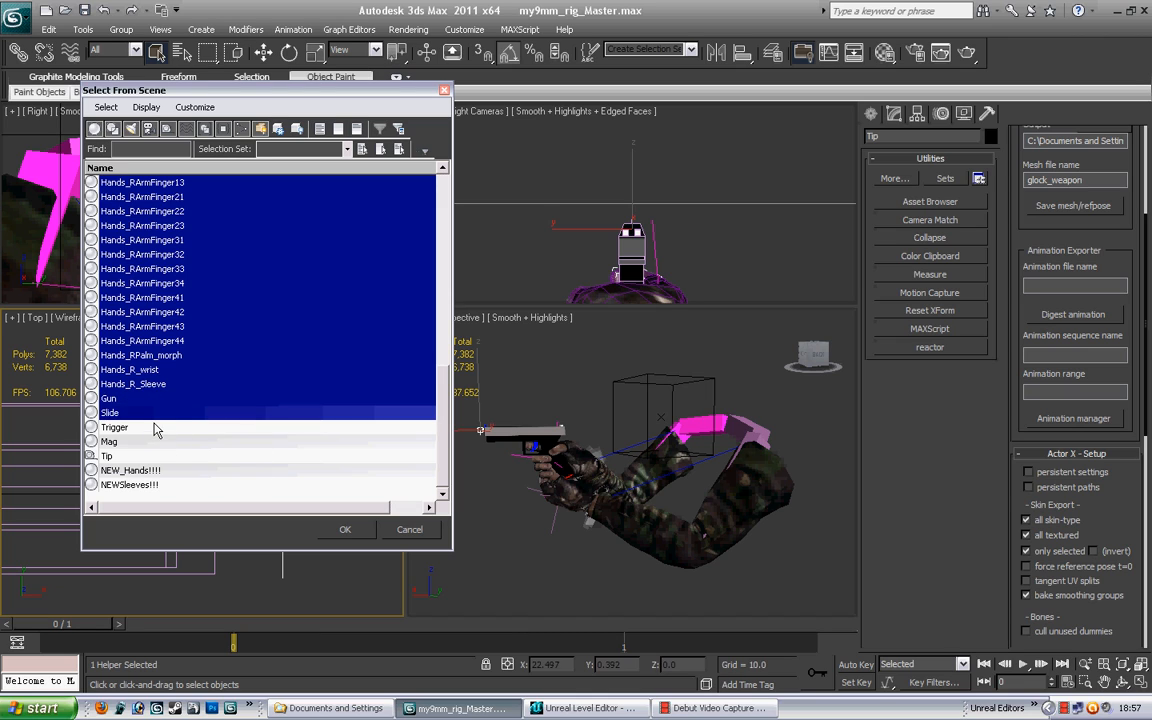
ctrl+click(165, 427)
ctrl+click(143, 442)
ctrl+click(155, 456)
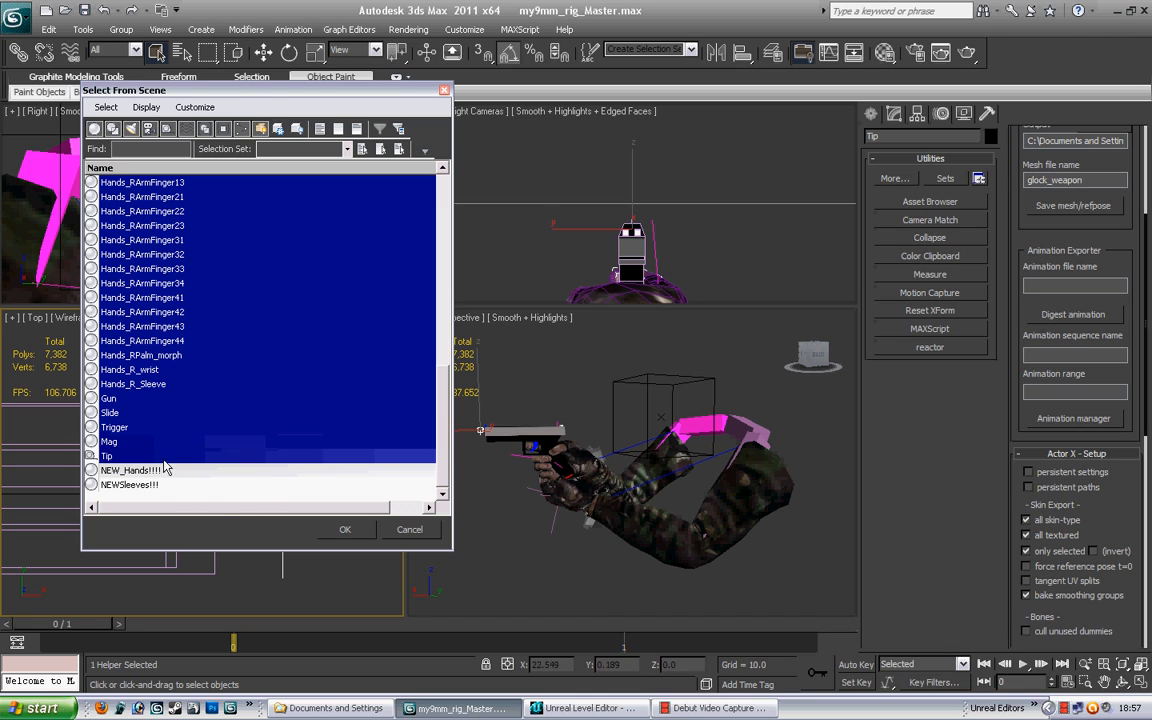
ctrl+click(172, 470)
ctrl+click(170, 484)
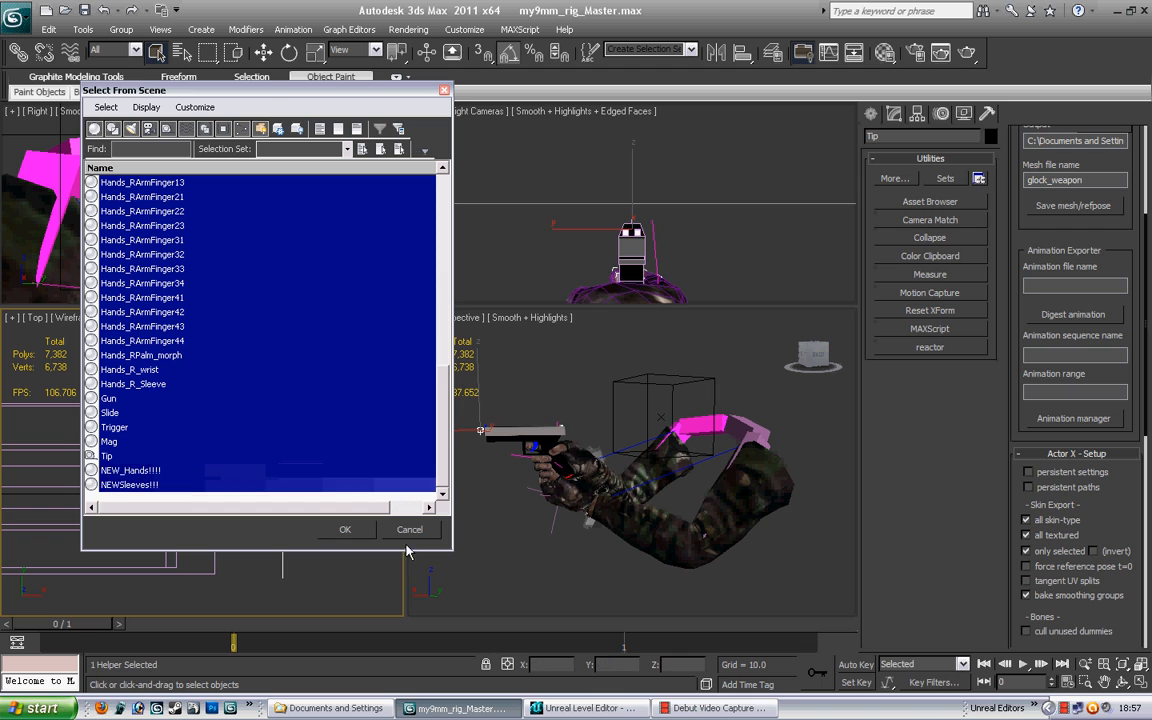
mouse_move(443, 446)
mouse_down()
mouse_move(454, 218)
mouse_move(461, 470)
mouse_move(465, 360)
mouse_move(447, 252)
mouse_move(447, 470)
mouse_up()
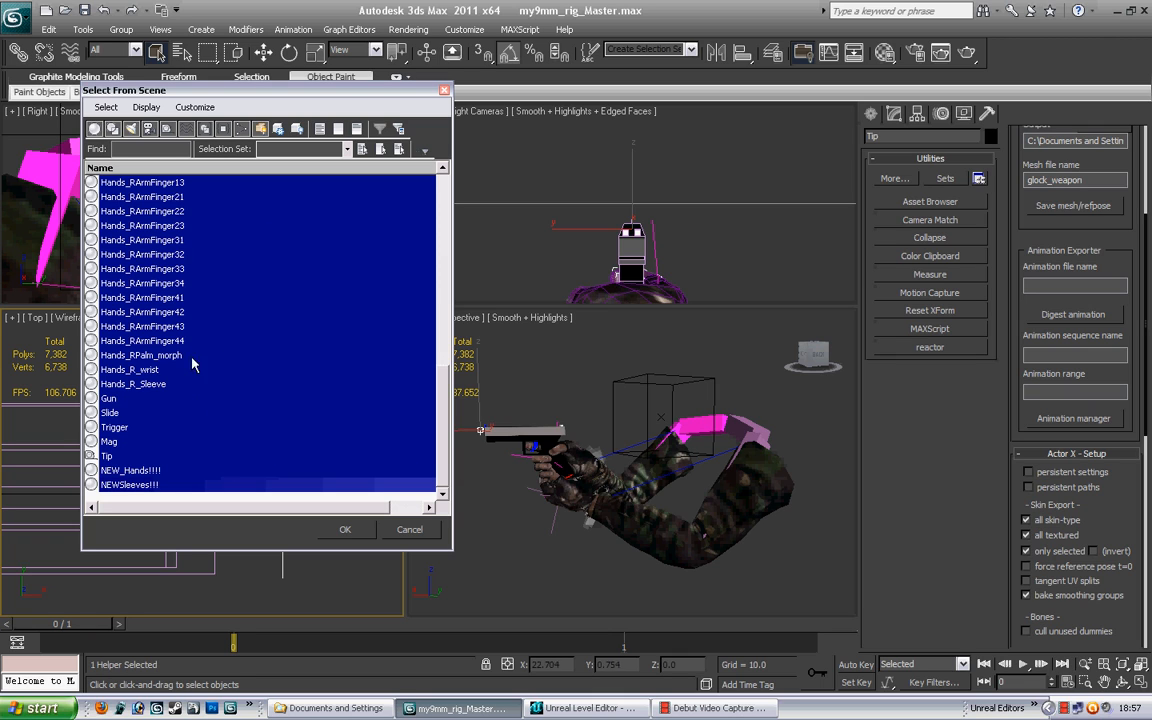
drag(447, 425, 452, 465)
click(352, 530)
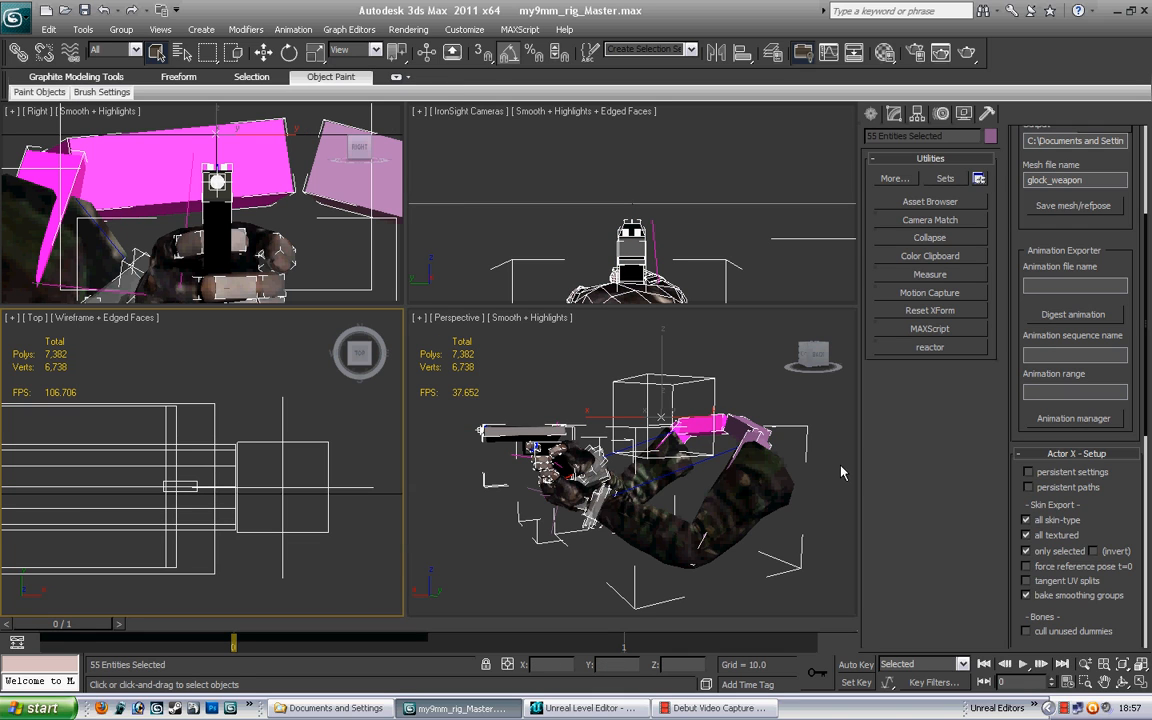
Step: Export the selected rig as the glock_weapon skeletal mesh and reference pose, dismissing the exporter's notes
drag(1111, 239, 1113, 291)
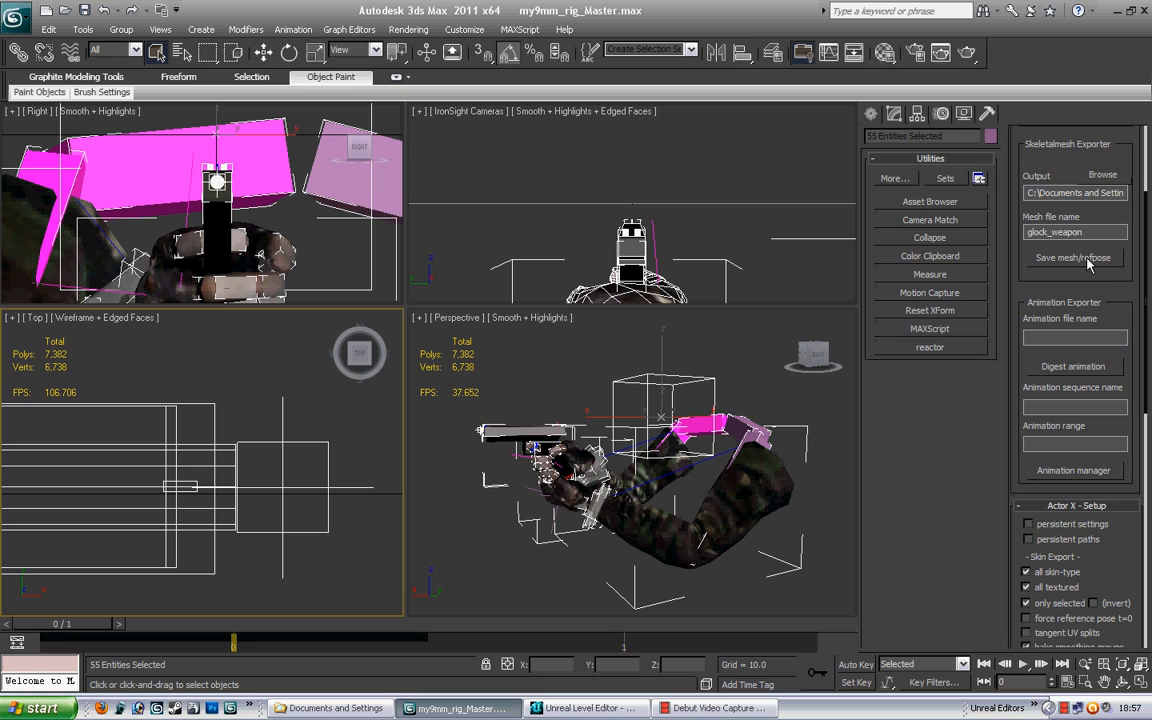
click(1087, 259)
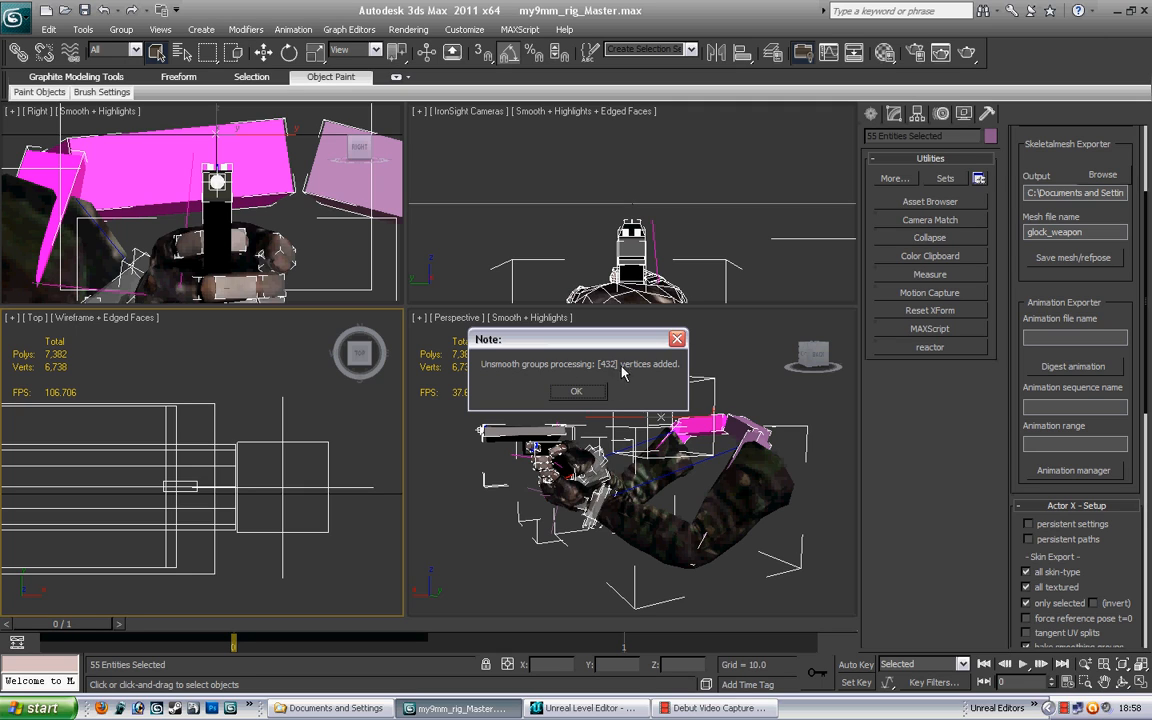
click(591, 391)
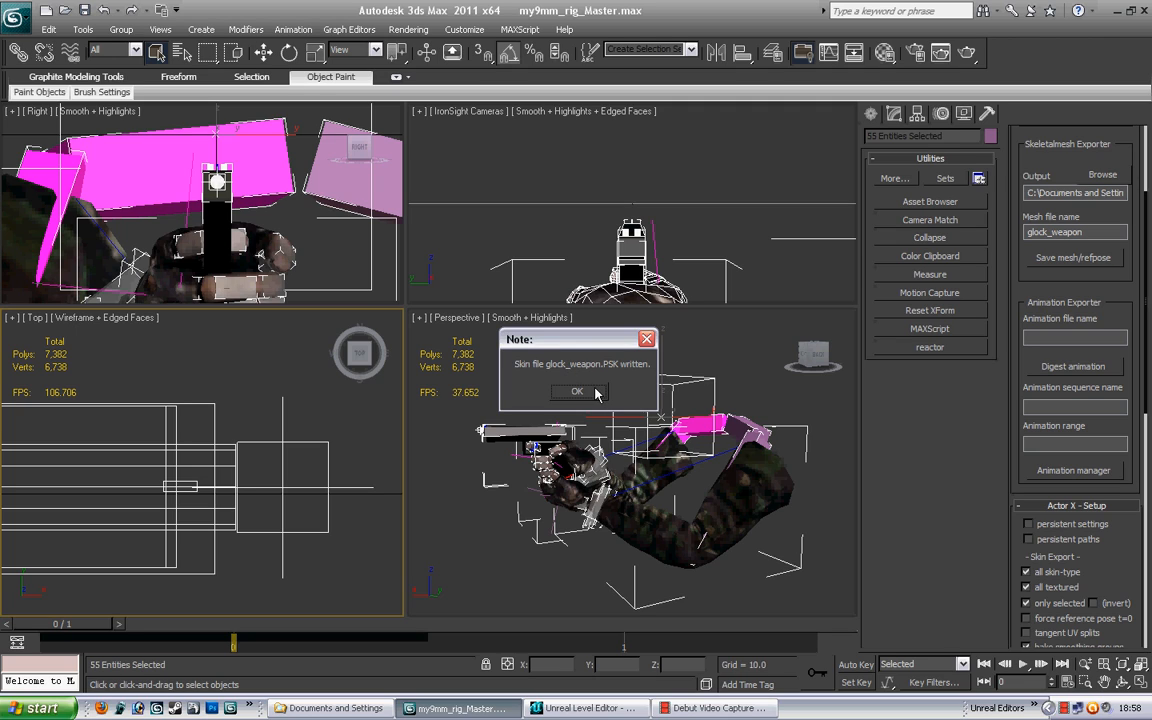
click(595, 391)
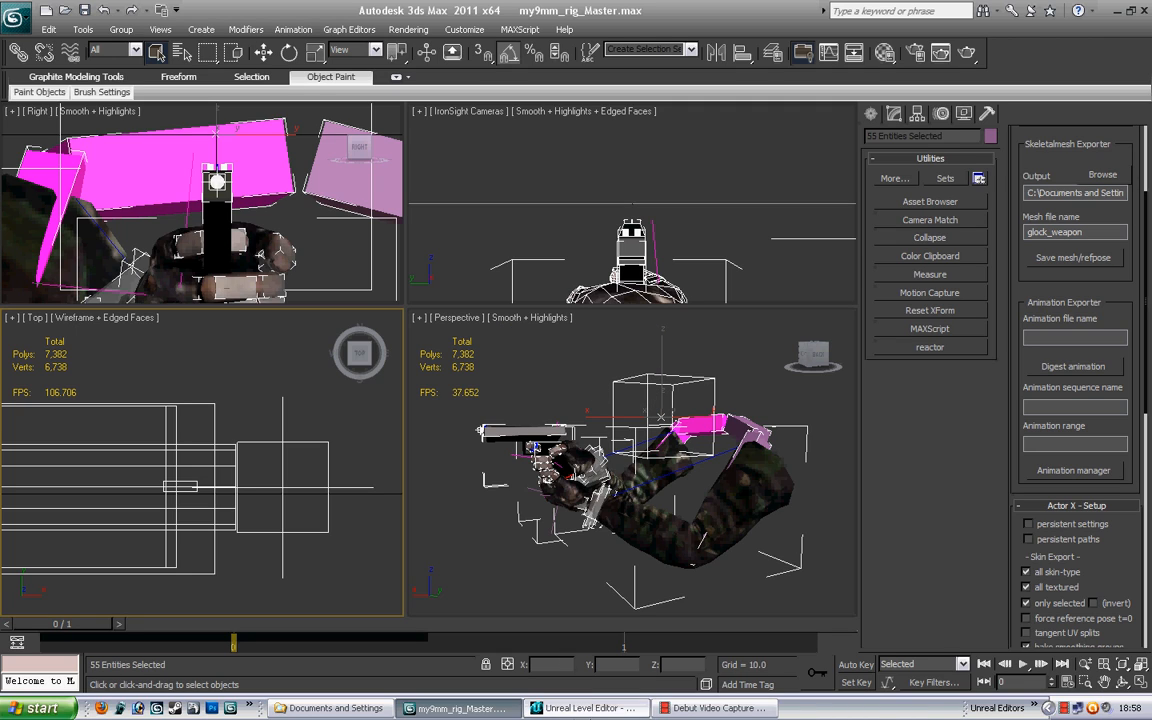
Step: Switch to the Unreal Level Editor and maximize its Textures browser
click(592, 708)
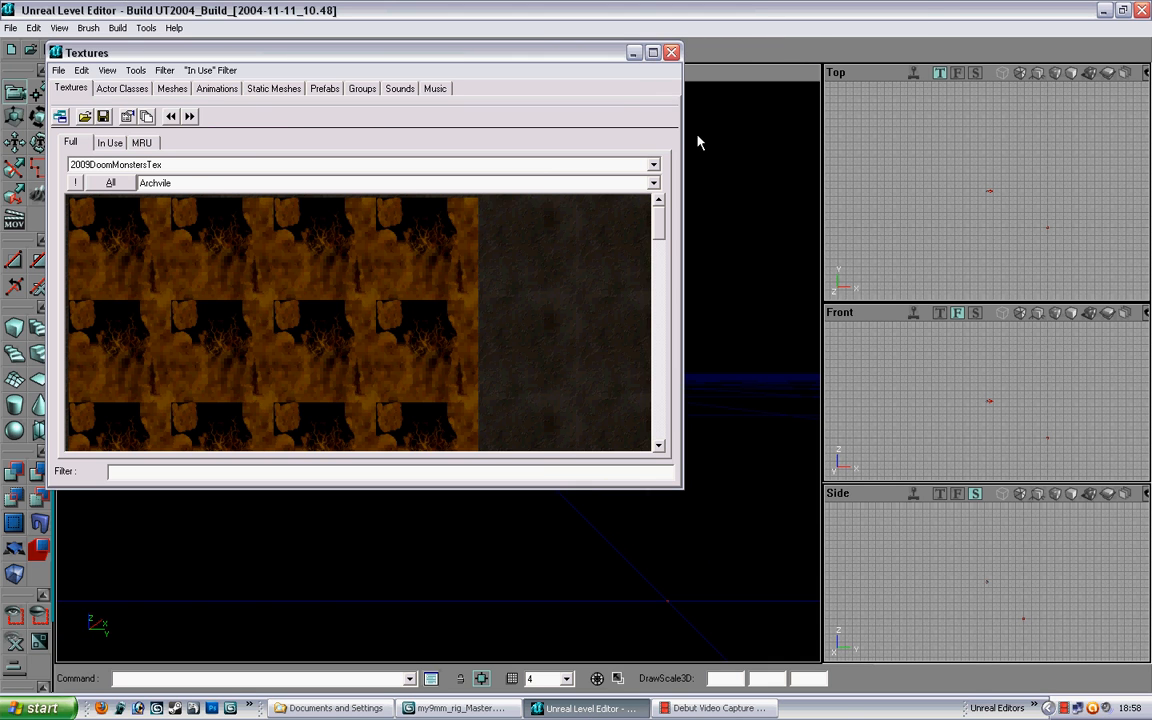
double_click(588, 50)
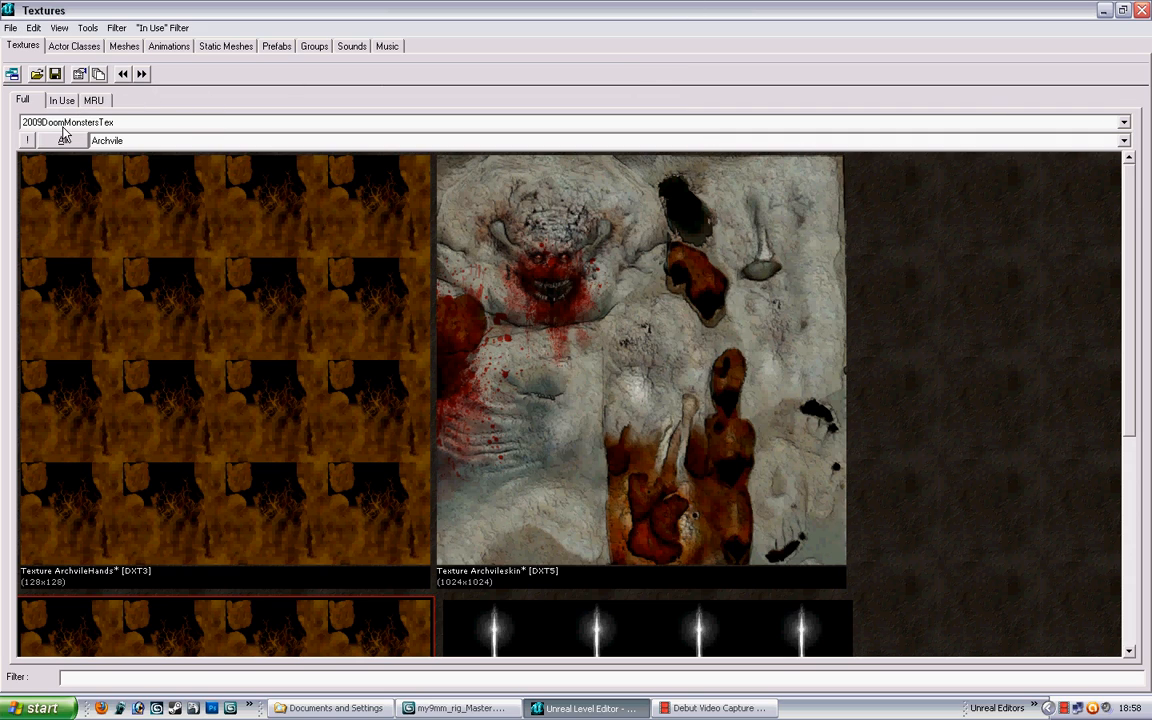
click(12, 28)
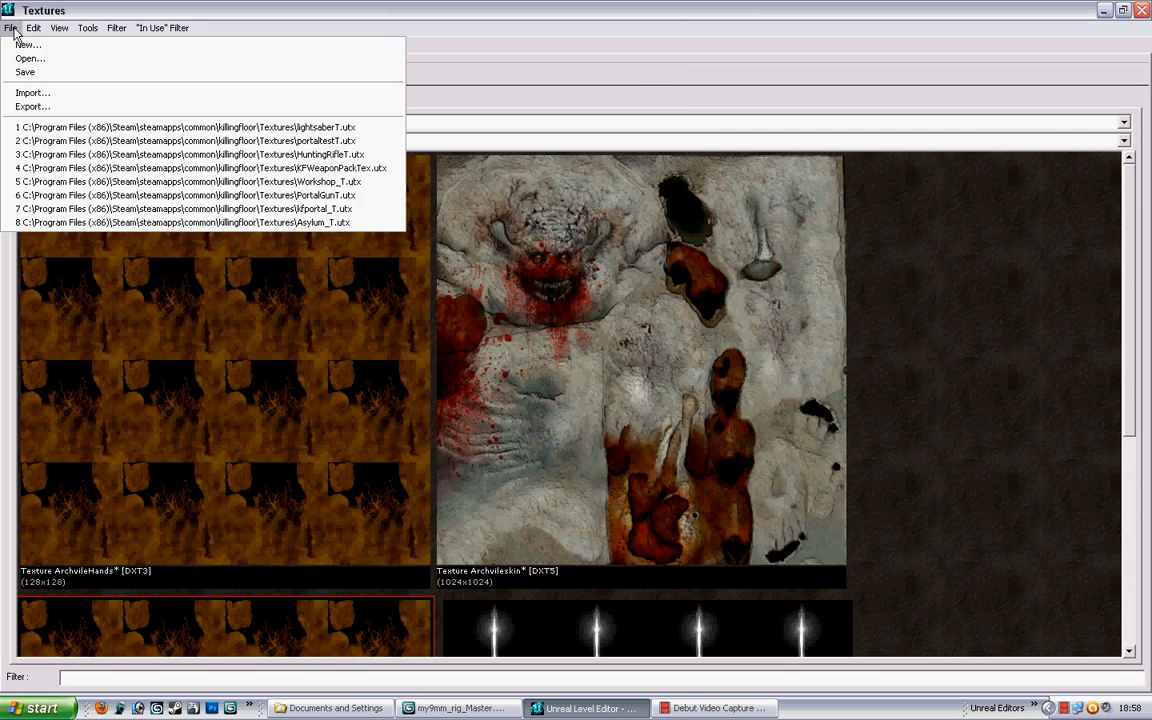
click(30, 59)
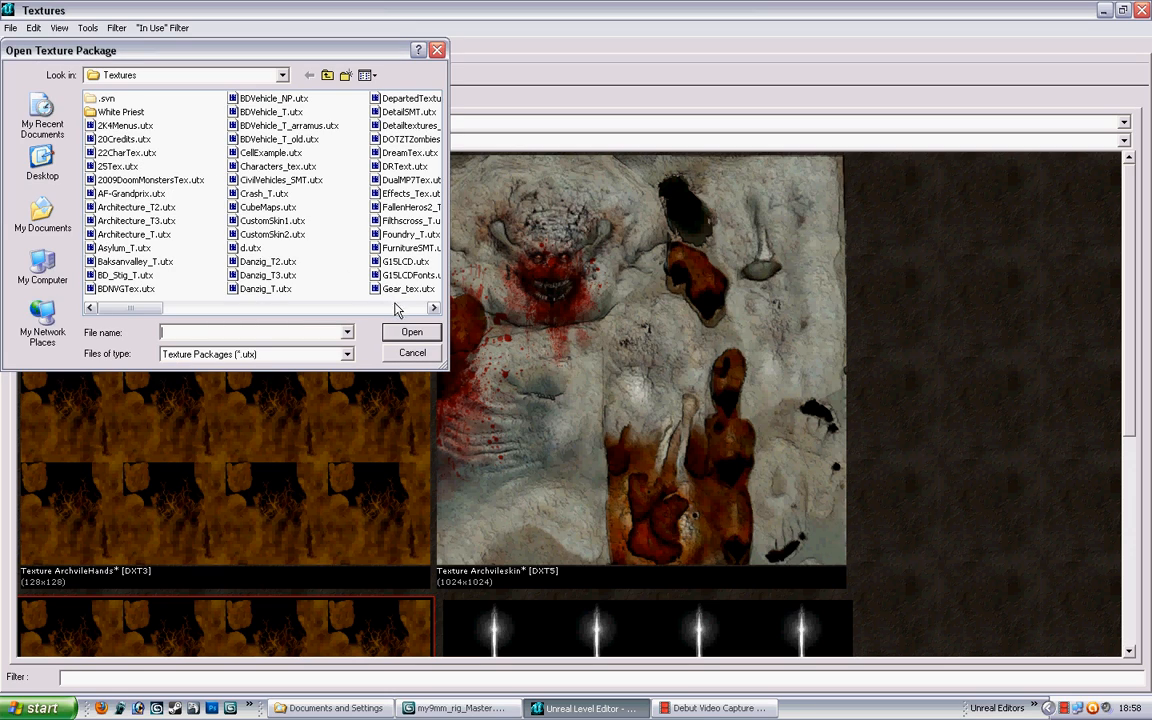
click(411, 353)
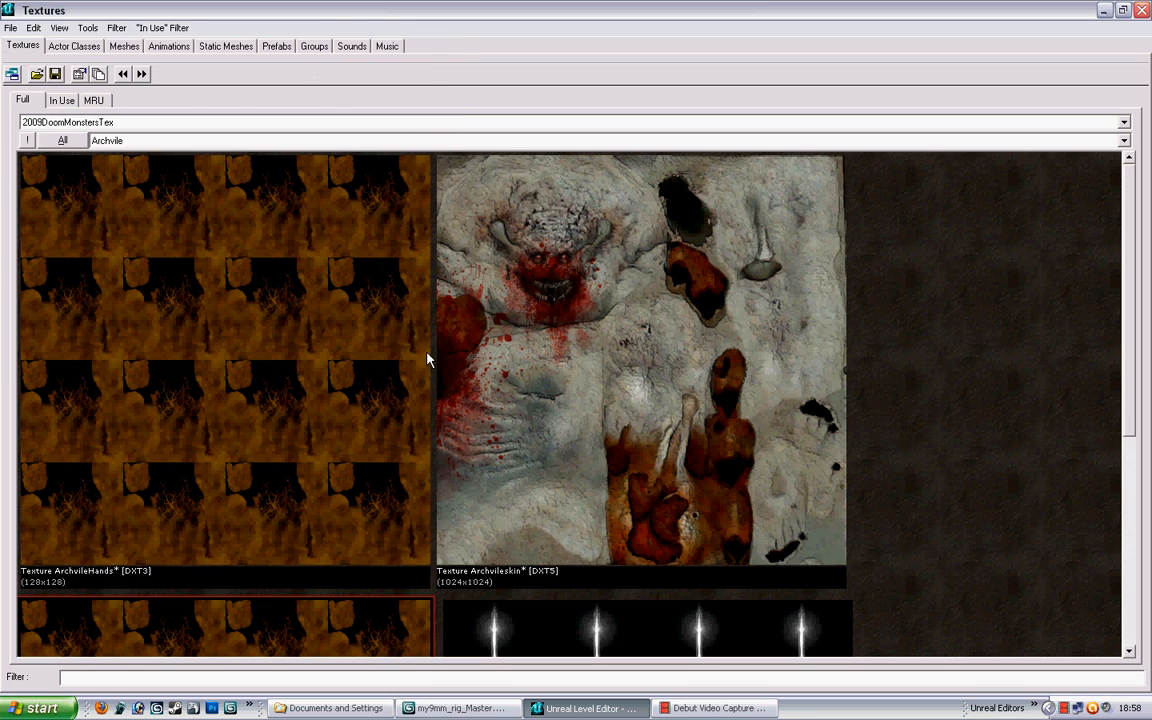
Step: Choose Tut_Weapon_yv.dds from the Tutorial Assets folder as the texture to import
click(12, 28)
click(50, 90)
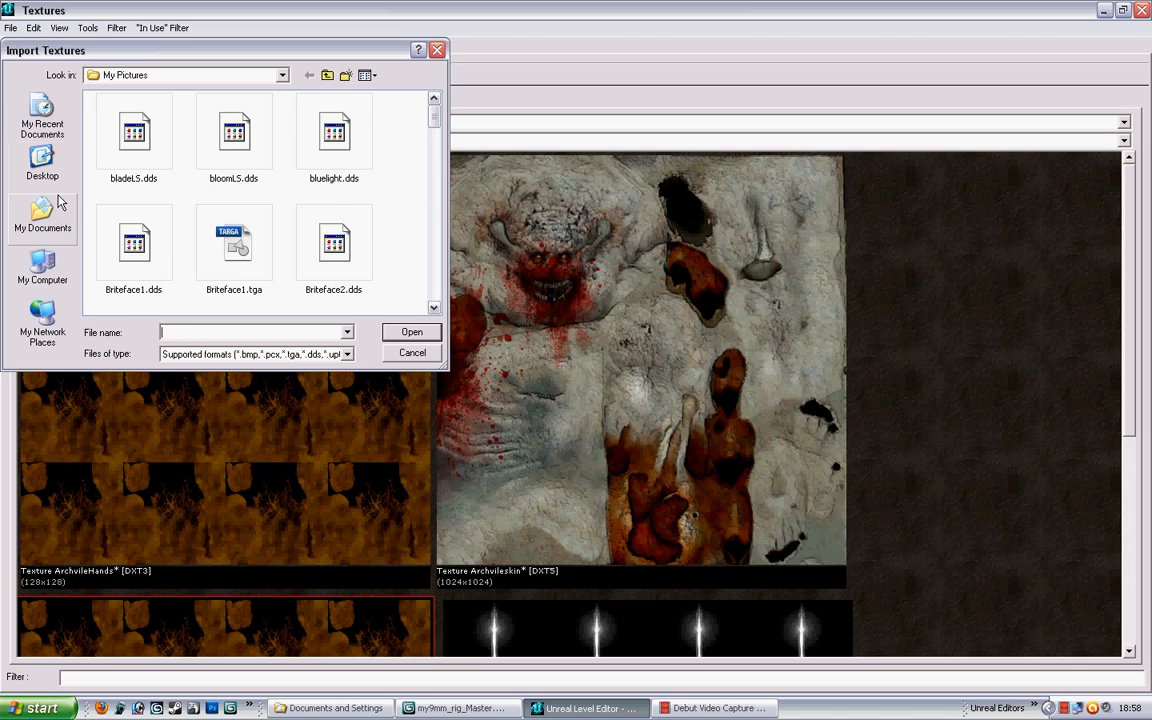
click(64, 148)
double_click(118, 213)
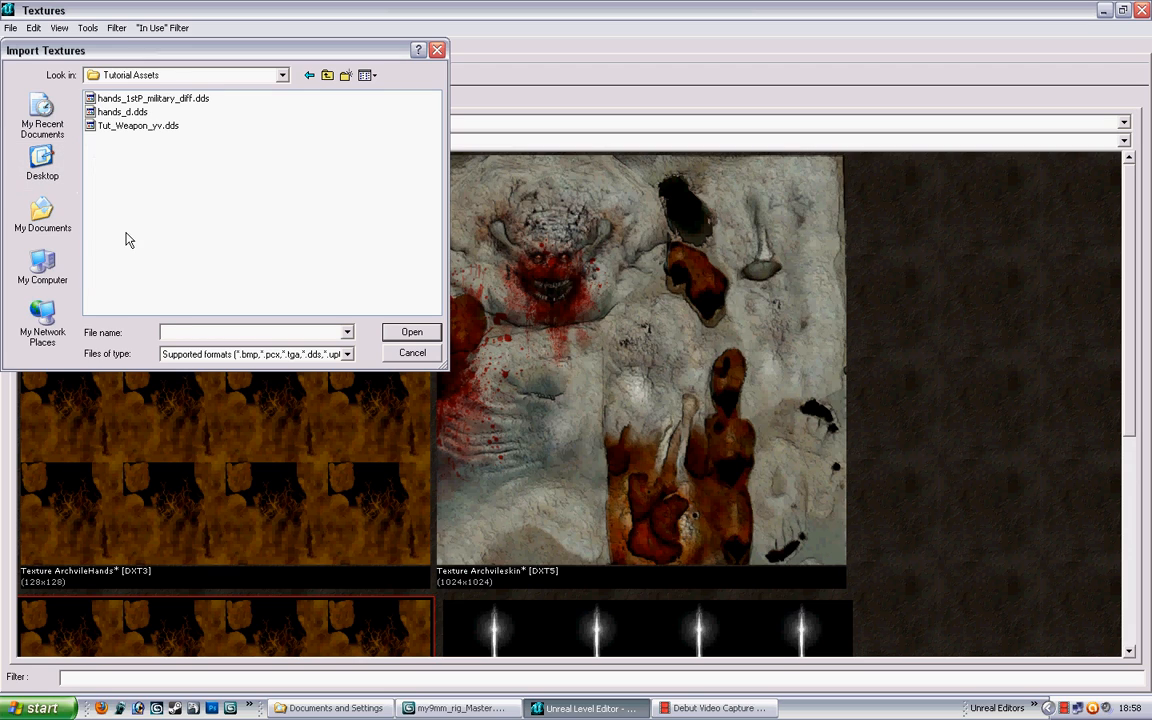
click(130, 124)
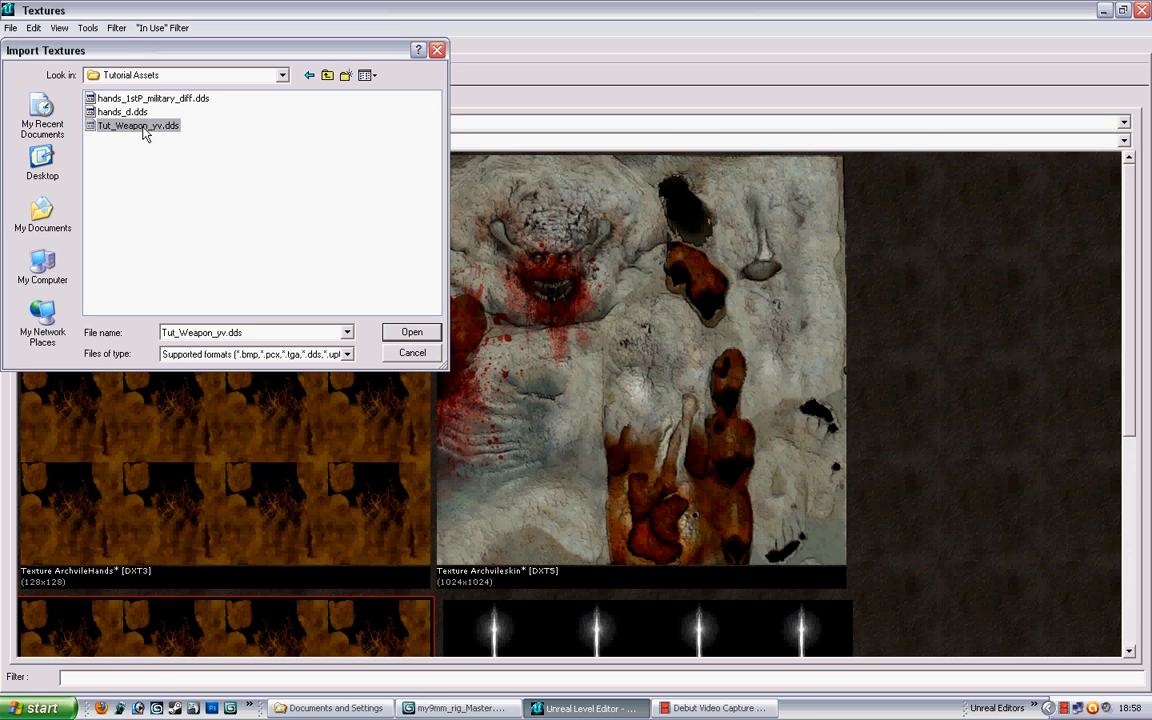
click(396, 331)
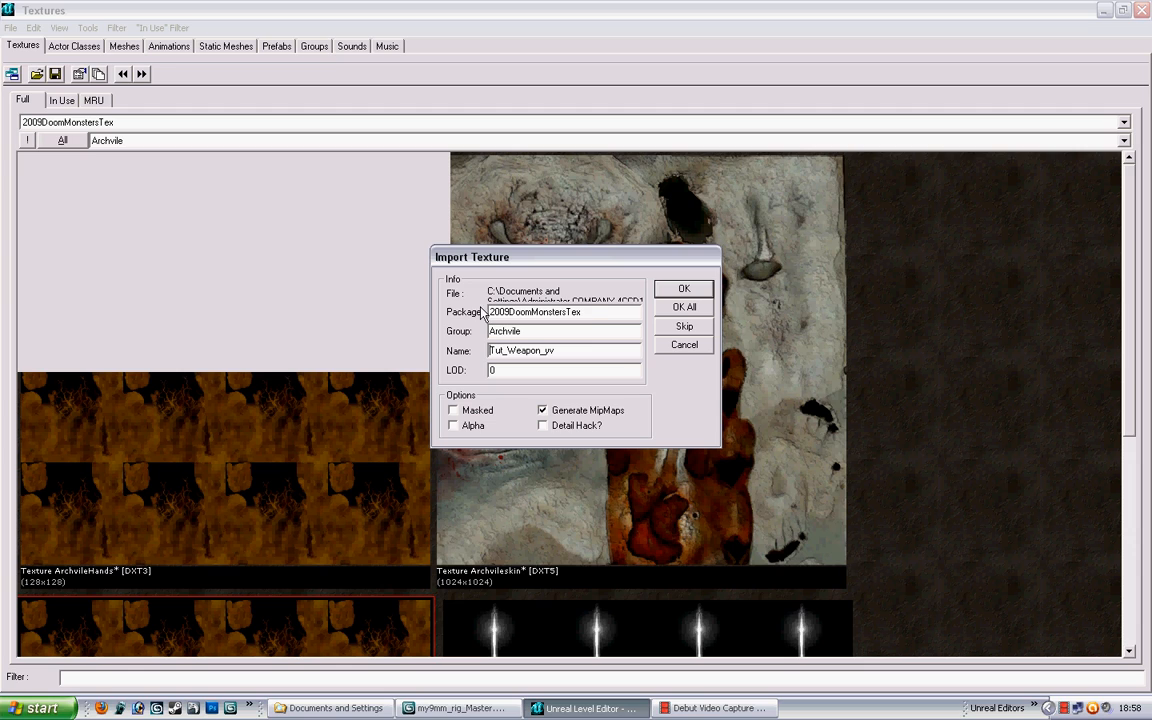
Step: Import the texture into a package named BDGlock_T with the group left empty, and save the package as BDGlock_T.utx
drag(585, 313, 424, 321)
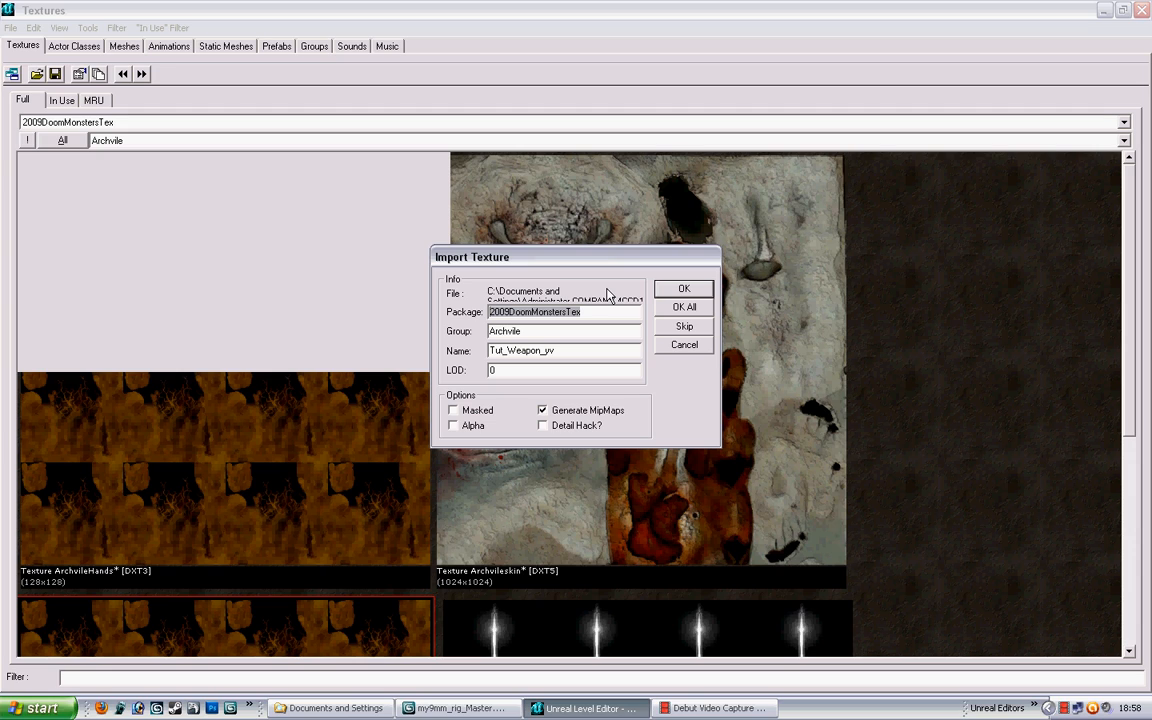
text(MyGlock)
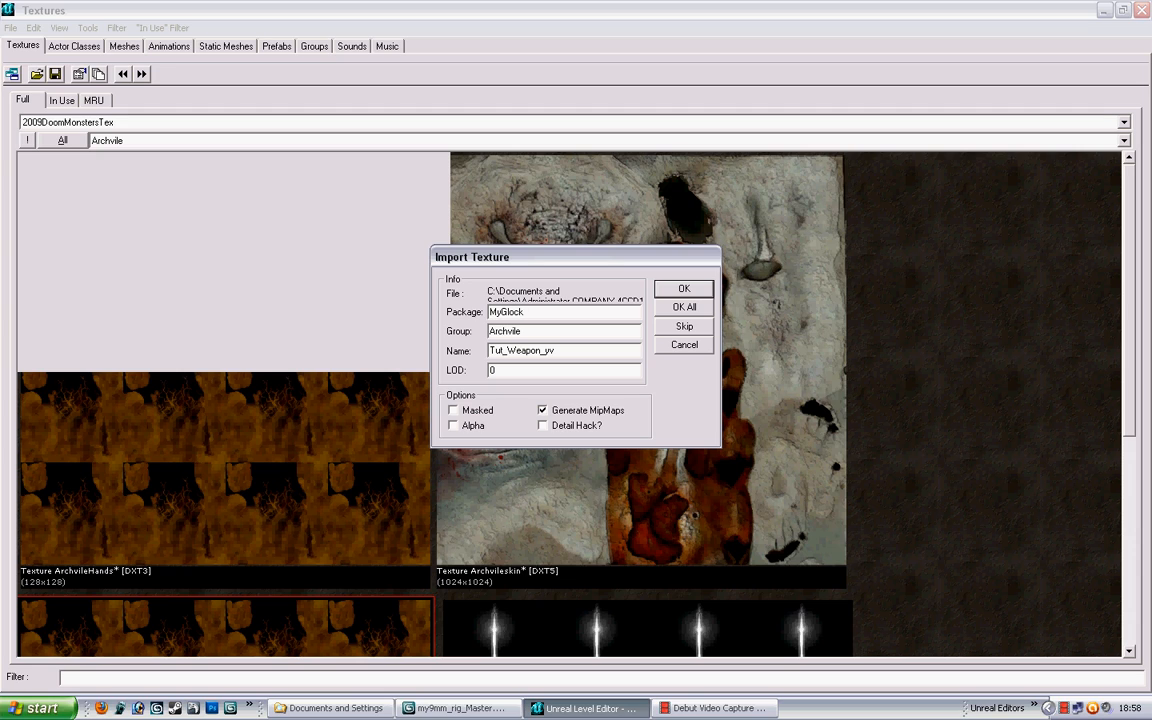
key(BackSpace)
key(BackSpace)
text(BD)
key(Tab)
key(BackSpace)
click(682, 289)
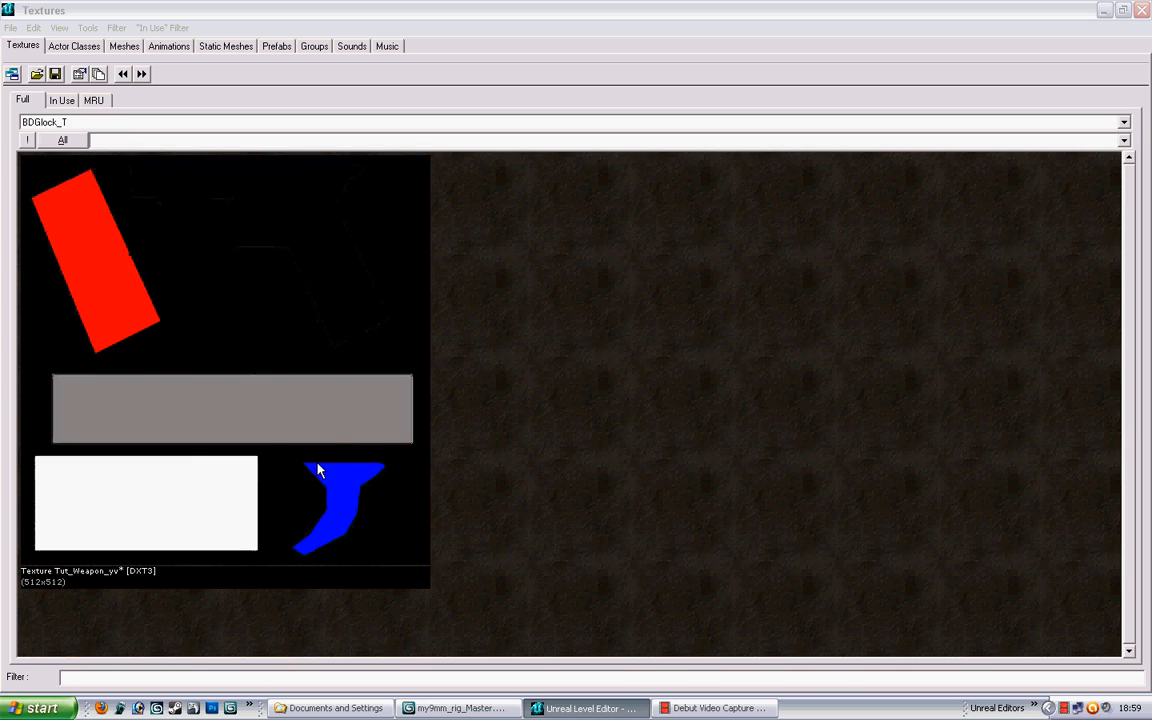
click(55, 73)
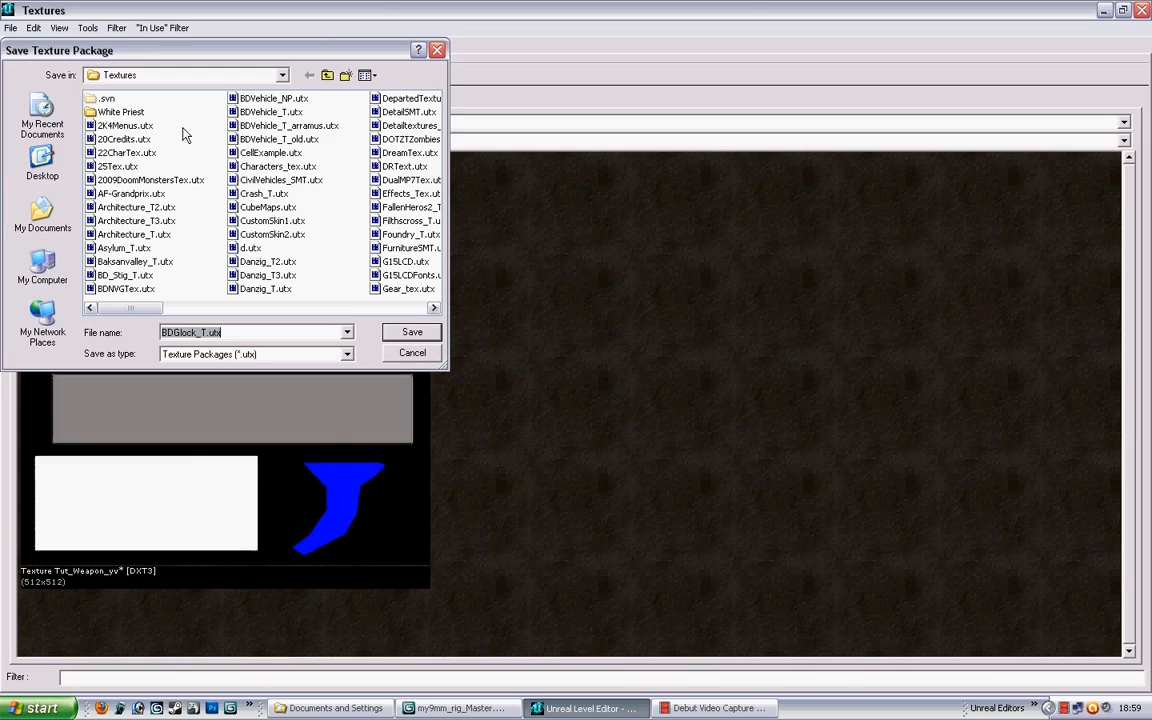
click(405, 333)
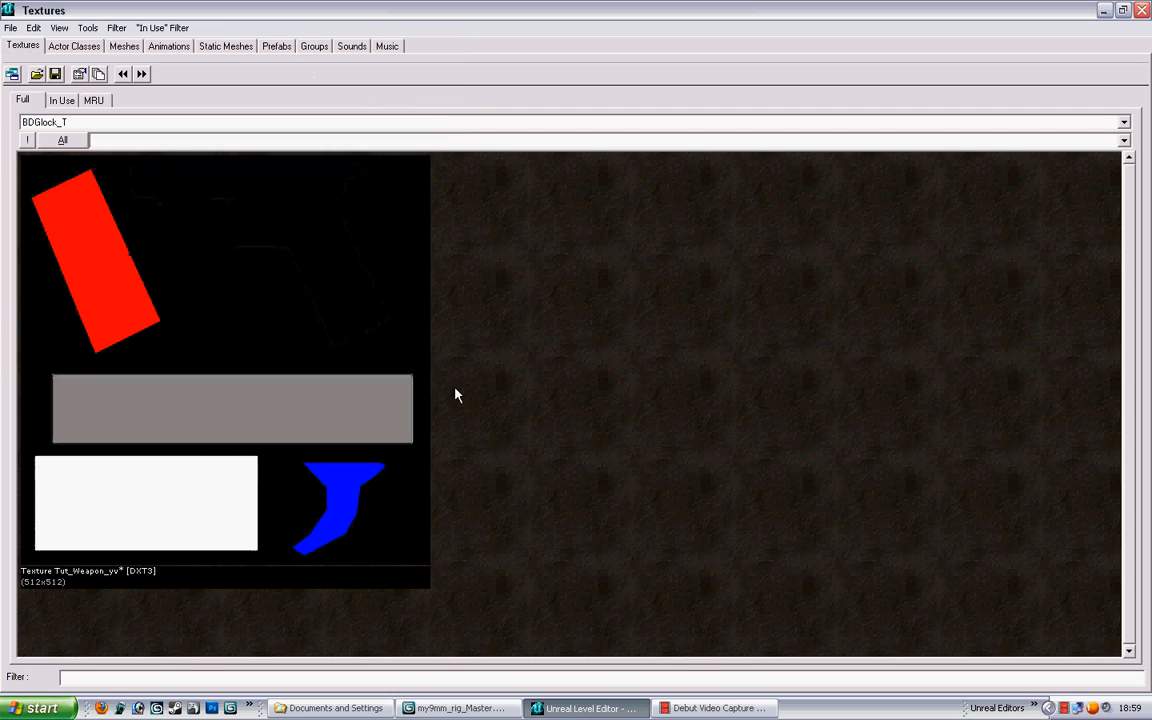
Step: Start a mesh import in the Animations browser and choose glock_weapon.PSK from the Tutorial Assets folder on the Desktop
click(170, 46)
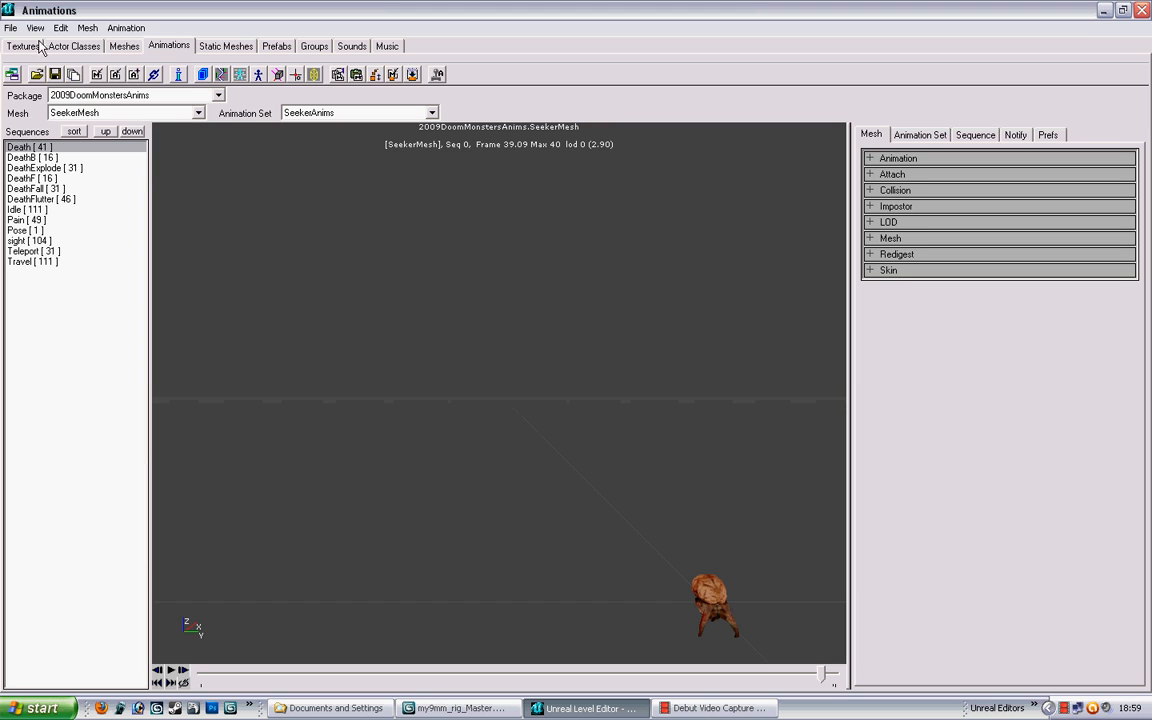
click(10, 28)
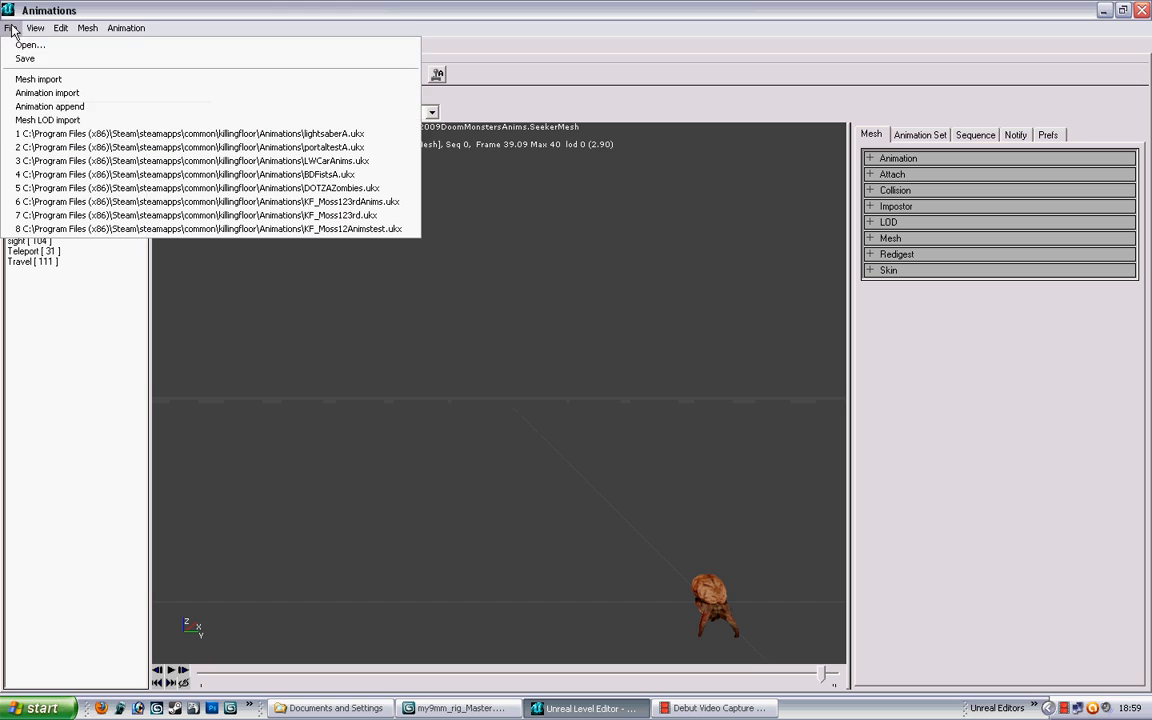
click(63, 86)
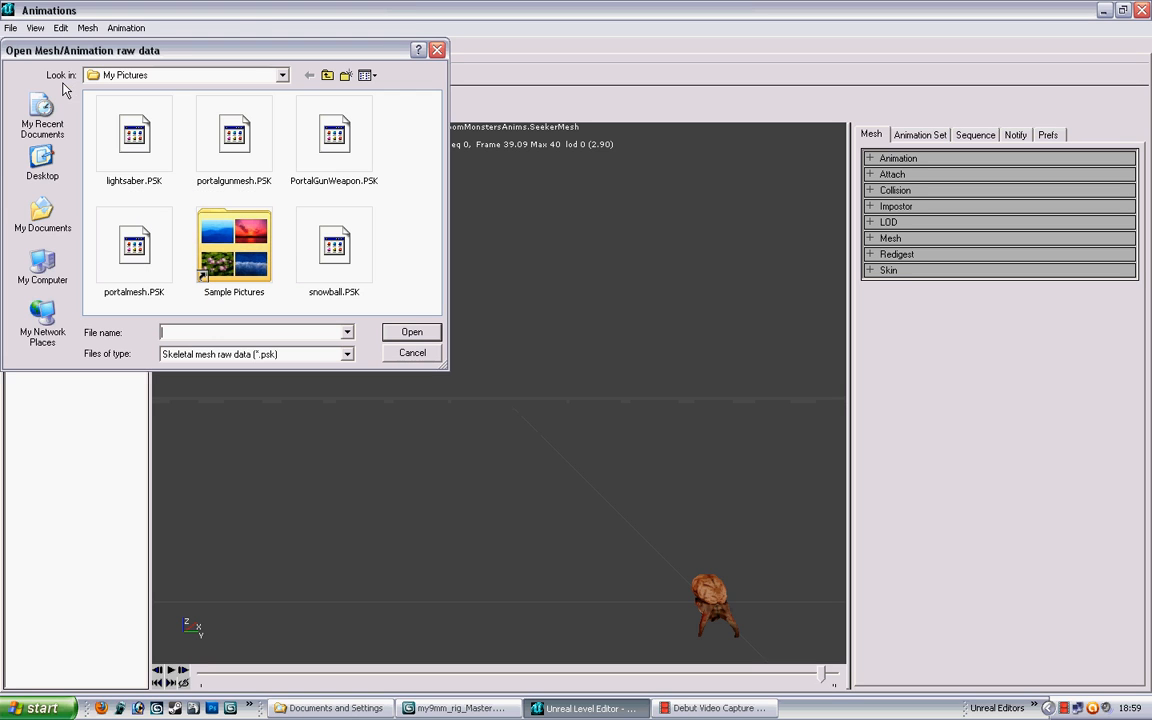
click(43, 160)
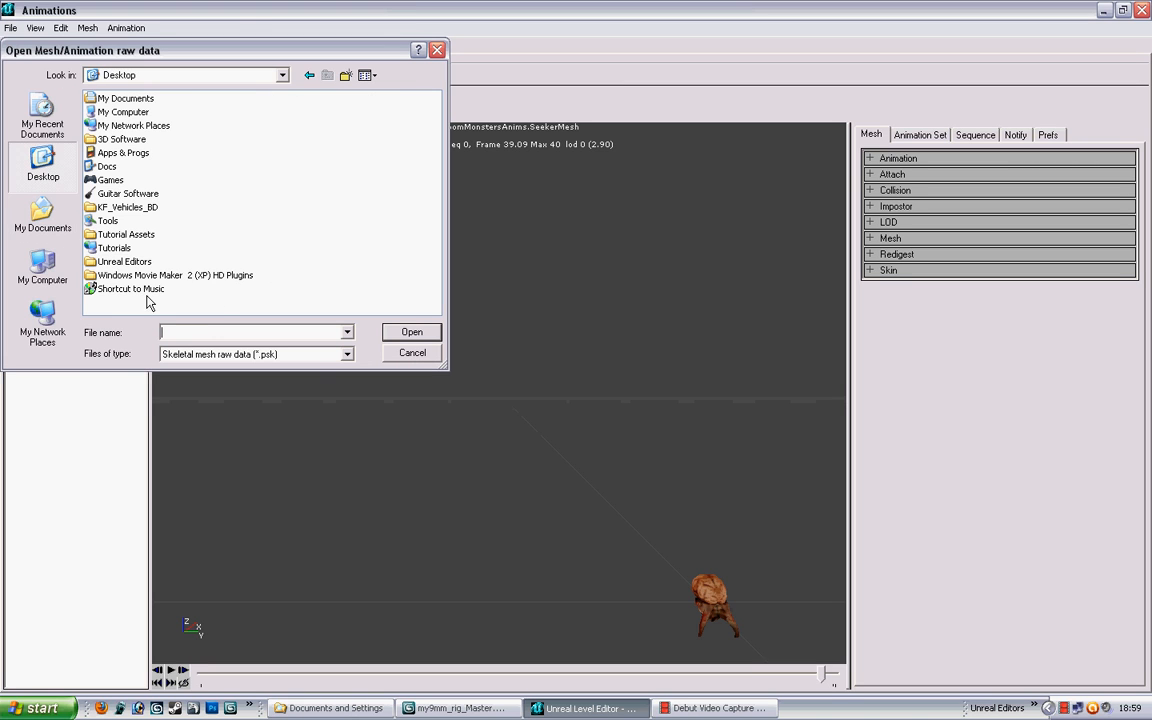
double_click(115, 233)
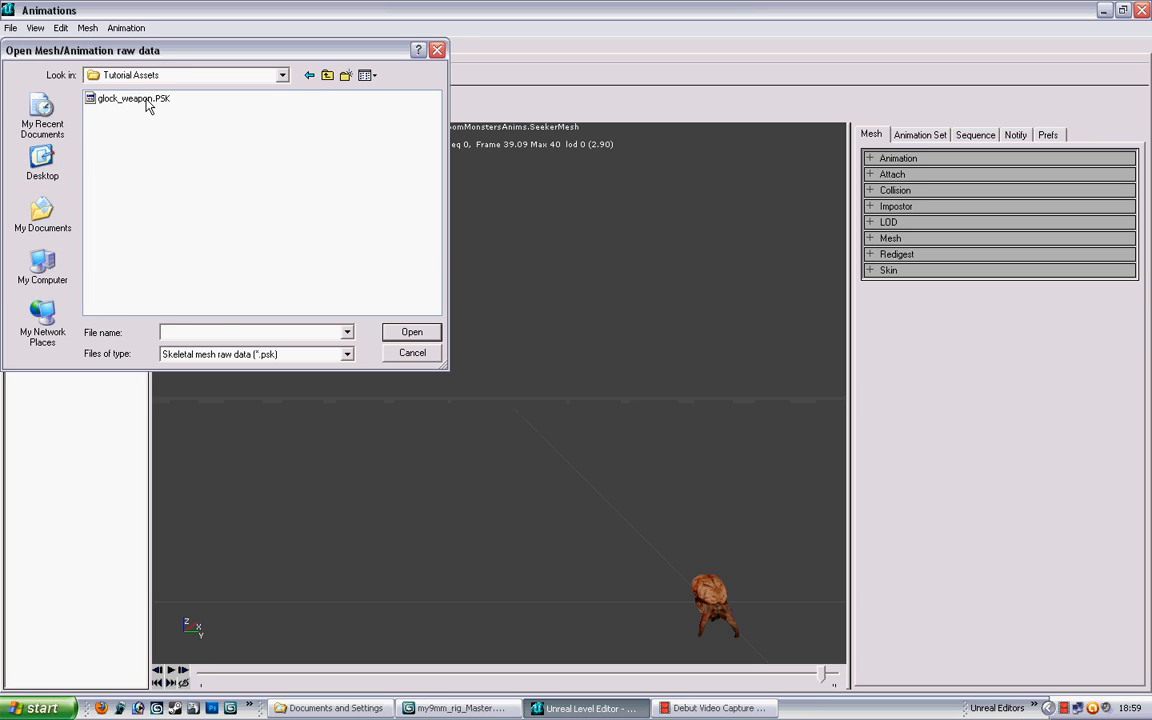
click(140, 99)
click(408, 333)
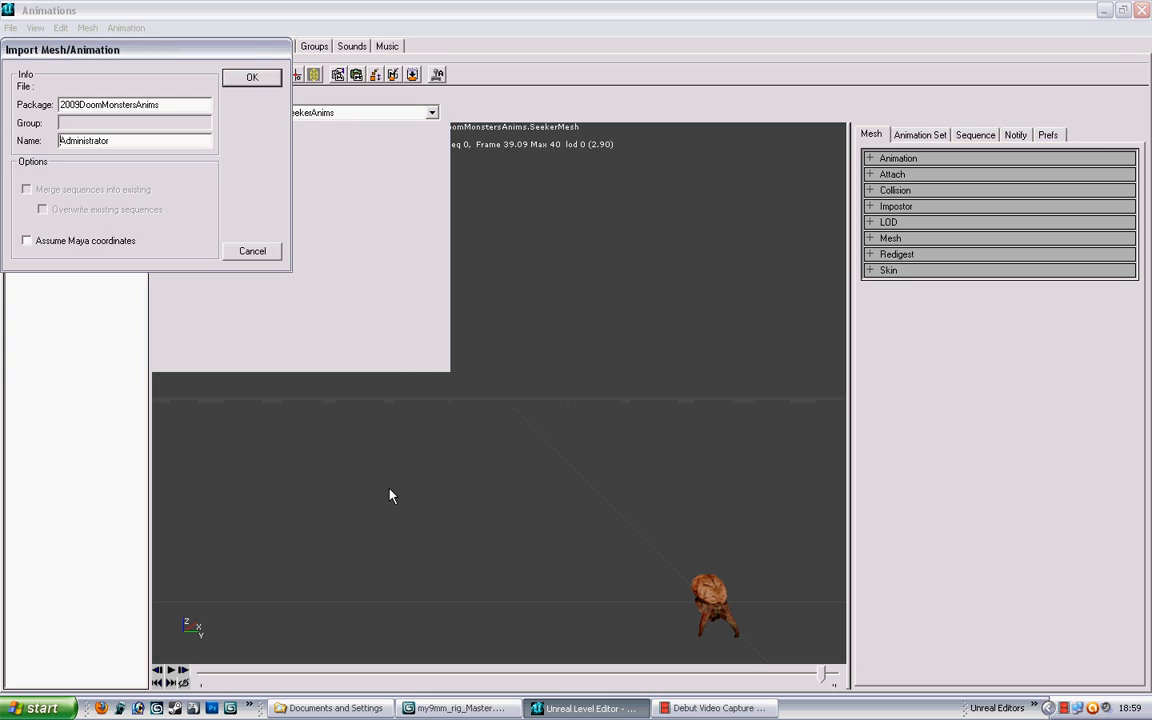
Step: Import the mesh under the name Glock_Weapon into a package named BDGlock_A and dismiss the message
double_click(140, 143)
drag(148, 57, 341, 226)
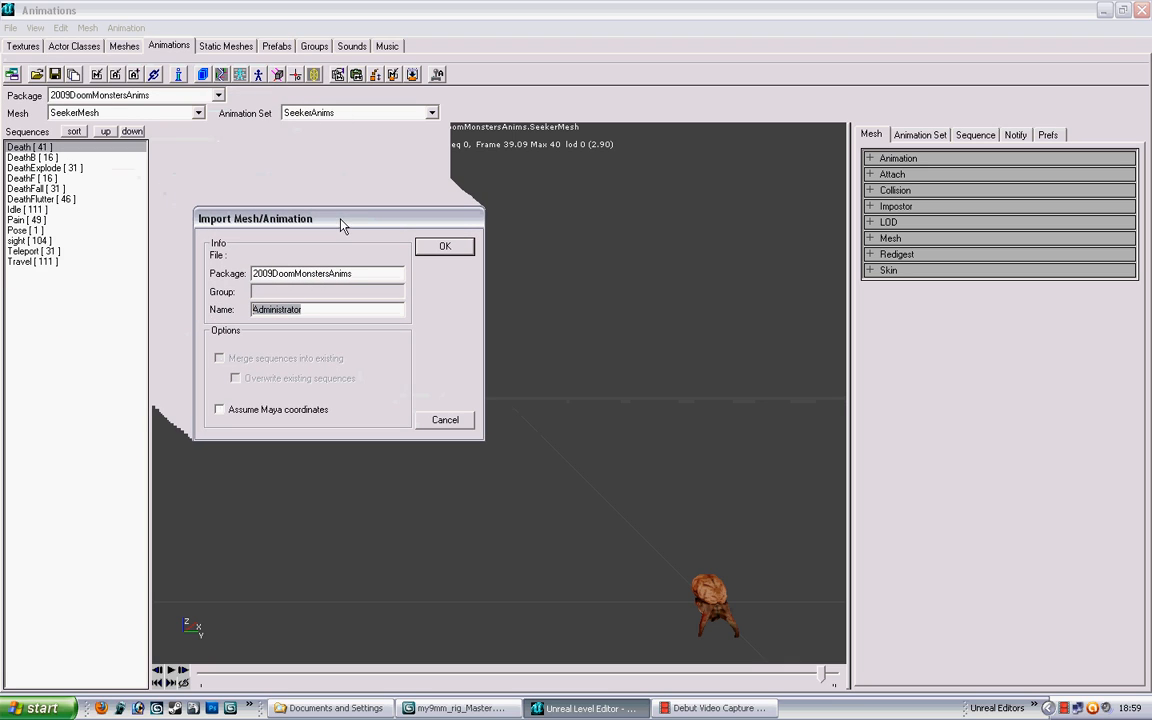
text(G)
key(Tab)
key(Tab)
key(Tab)
key(Tab)
key(Tab)
key(Tab)
key(Tab)
key(Tab)
key(Tab)
key(Tab)
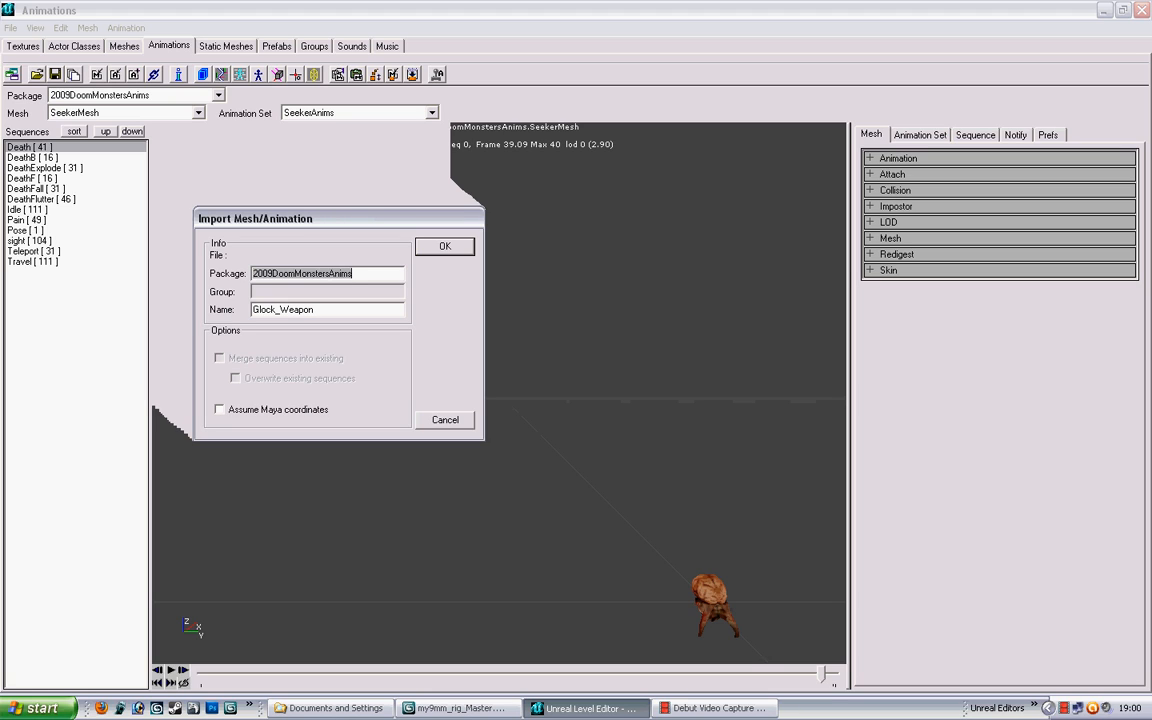
key(shift+Tab)
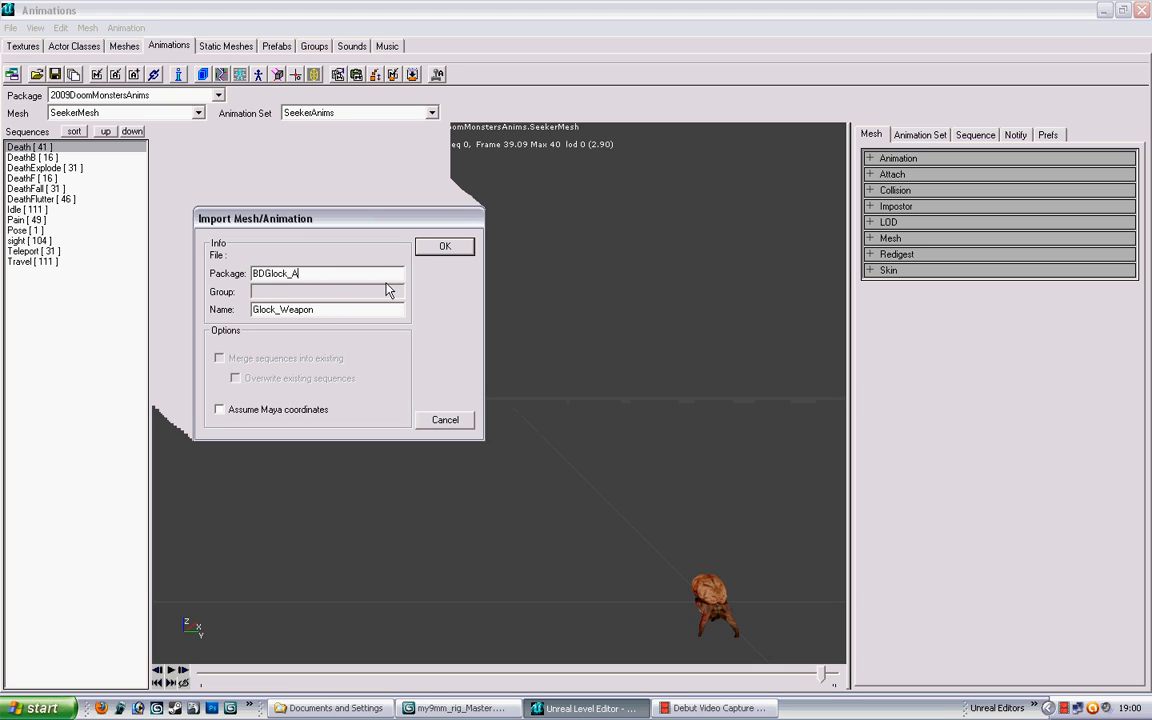
click(458, 253)
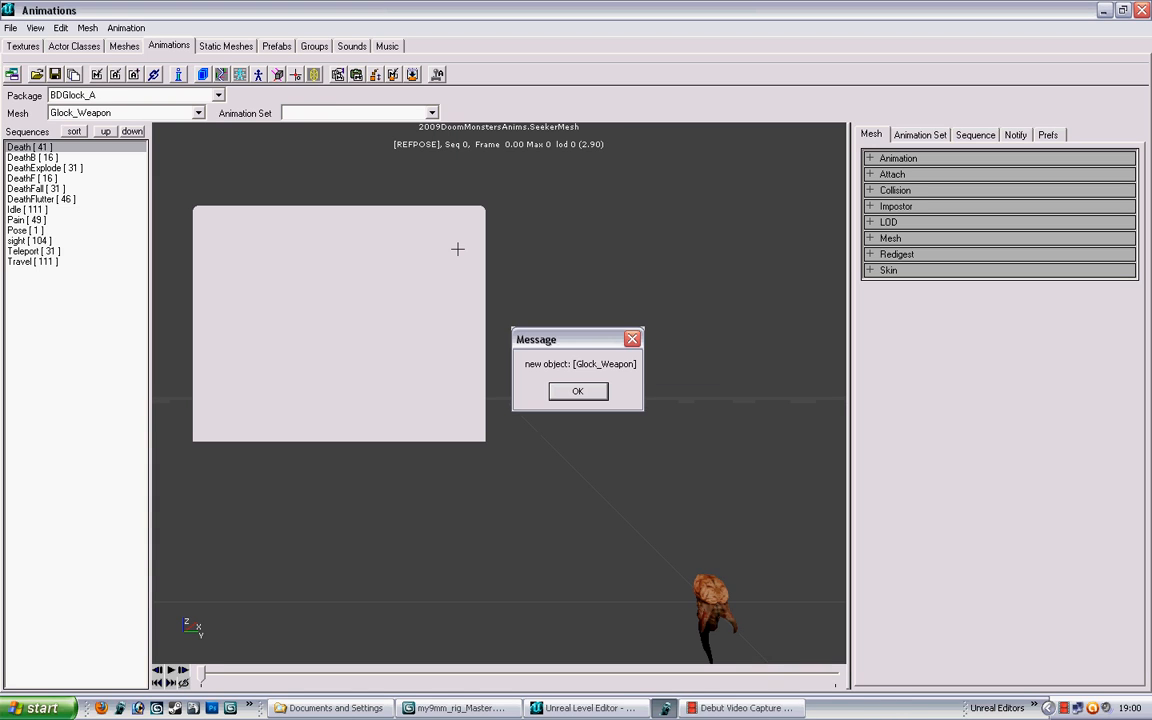
click(592, 390)
Step: Examine the imported mesh in the viewport, temporarily displaying its bones and bone names to check the gun and hand skeleton
drag(593, 390, 596, 285)
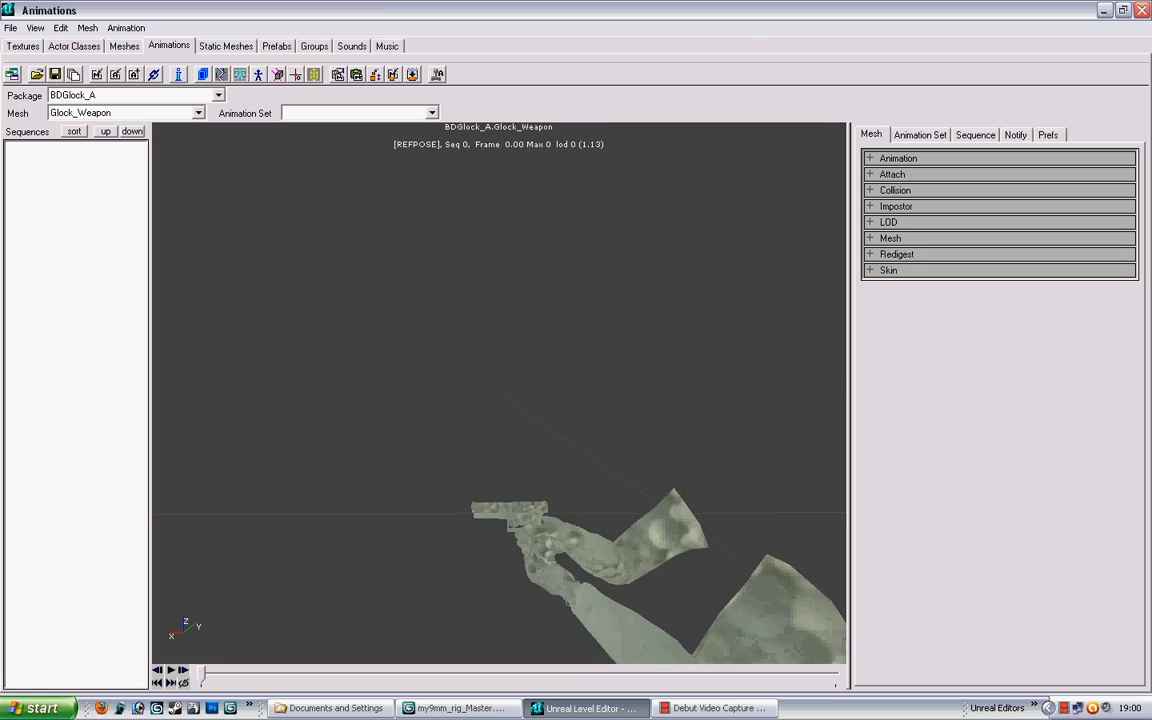
right_drag(596, 285, 640, 325)
drag(640, 325, 640, 295)
right_drag(640, 295, 565, 298)
drag(565, 298, 620, 308)
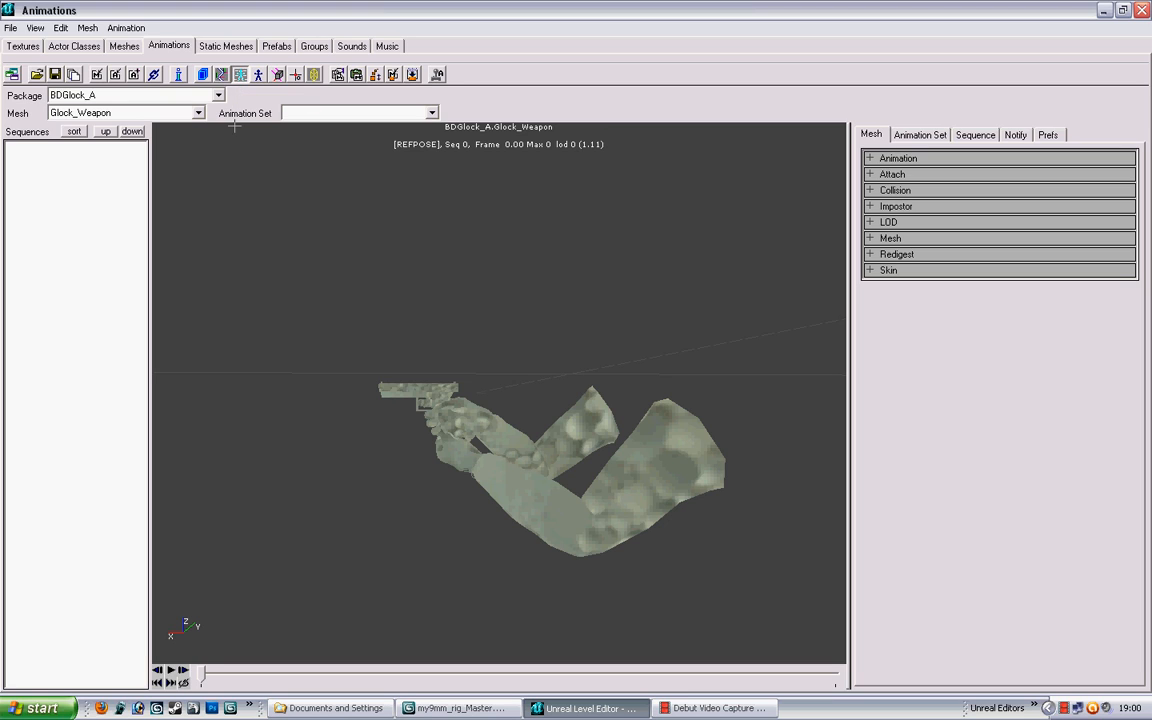
click(221, 78)
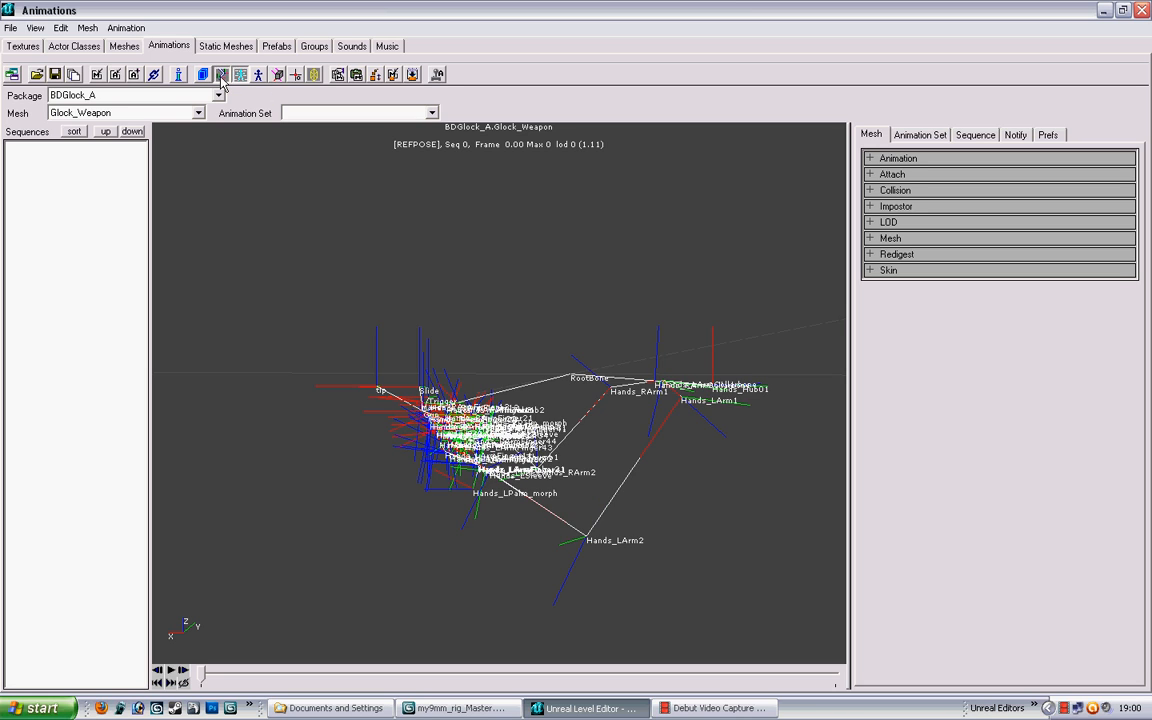
right_drag(538, 237, 538, 200)
drag(538, 200, 570, 195)
mouse_move(485, 426)
right_down()
mouse_move(485, 355)
mouse_move(485, 426)
right_up()
drag(493, 432, 445, 435)
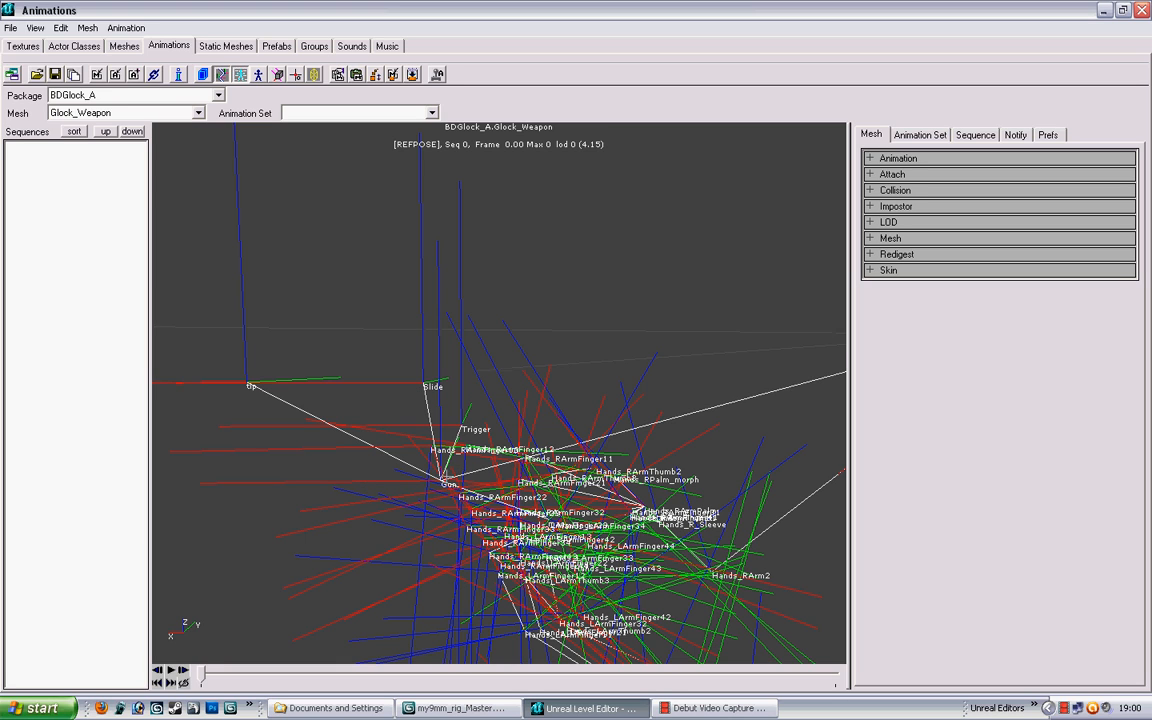
drag(445, 435, 505, 550)
right_drag(505, 550, 556, 498)
right_drag(506, 300, 506, 340)
drag(506, 340, 508, 368)
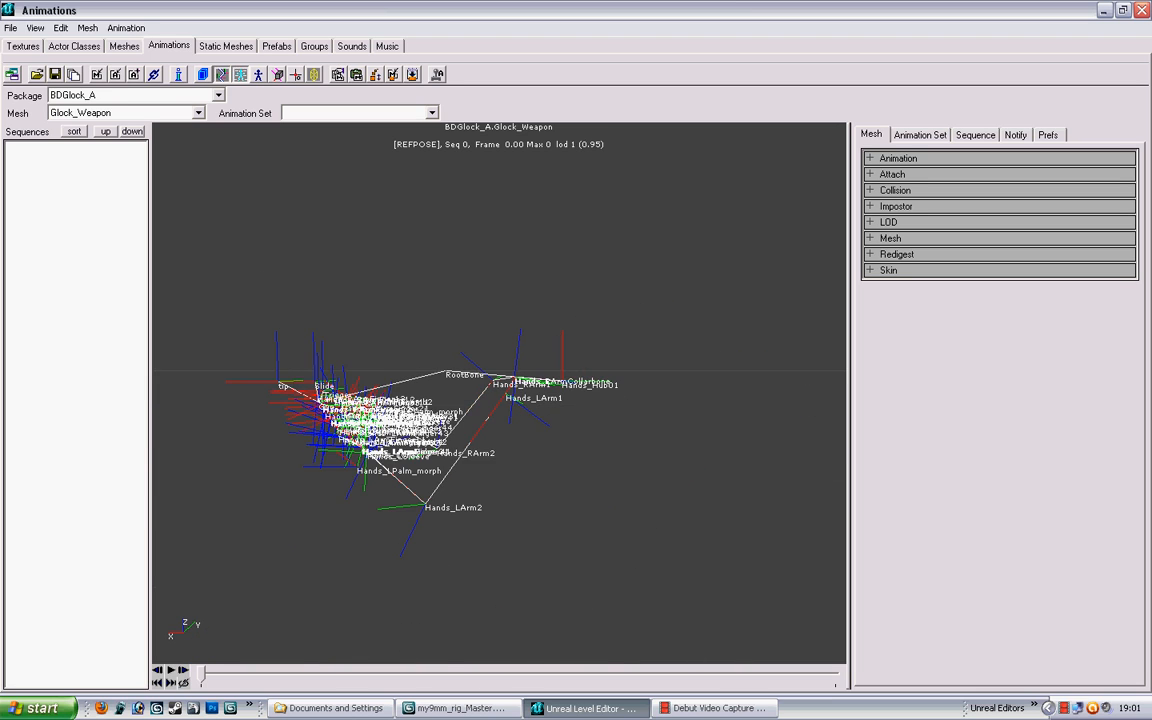
right_drag(508, 368, 507, 325)
click(222, 74)
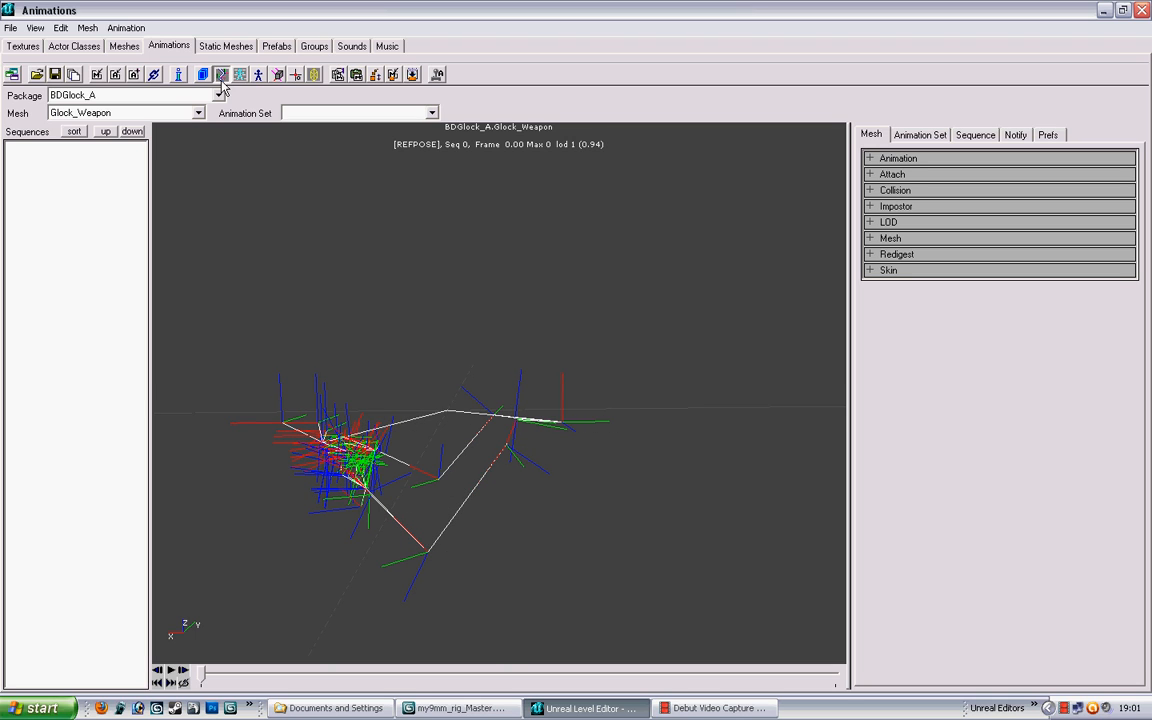
click(222, 76)
mouse_move(362, 298)
right_down()
mouse_move(298, 308)
mouse_move(288, 240)
right_up()
drag(288, 240, 288, 290)
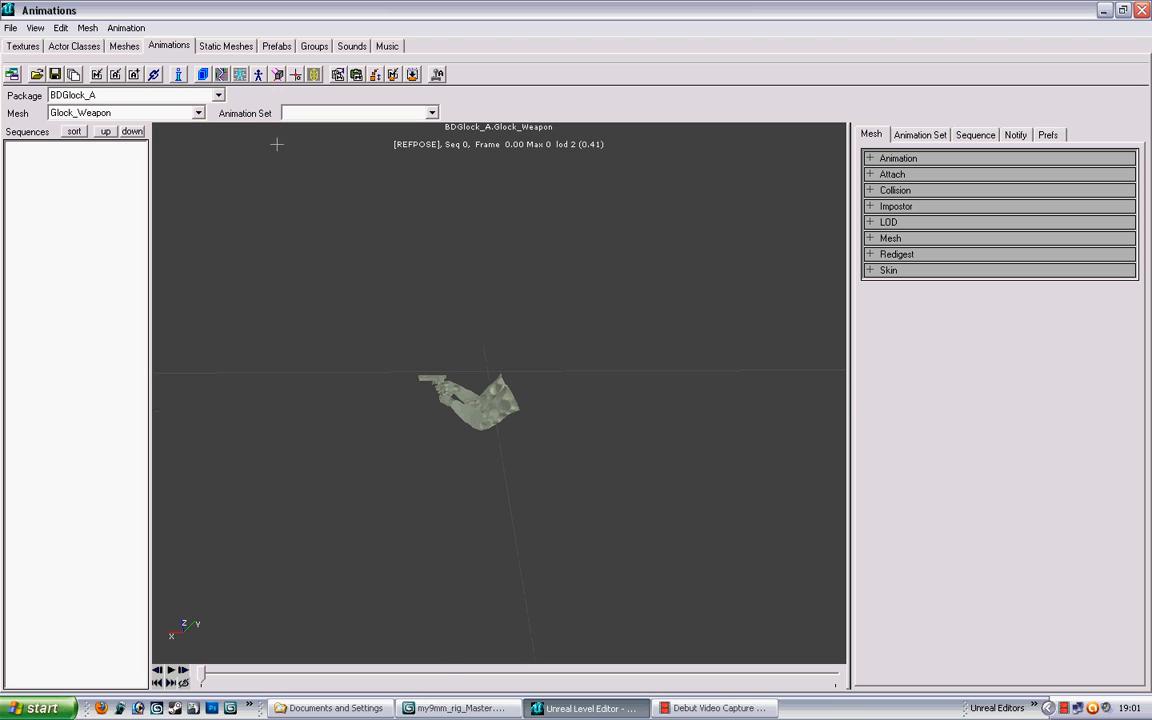
Step: Load the KF_Weapons_Trip package and copy the mesh properties of Syringe_Trip
click(218, 95)
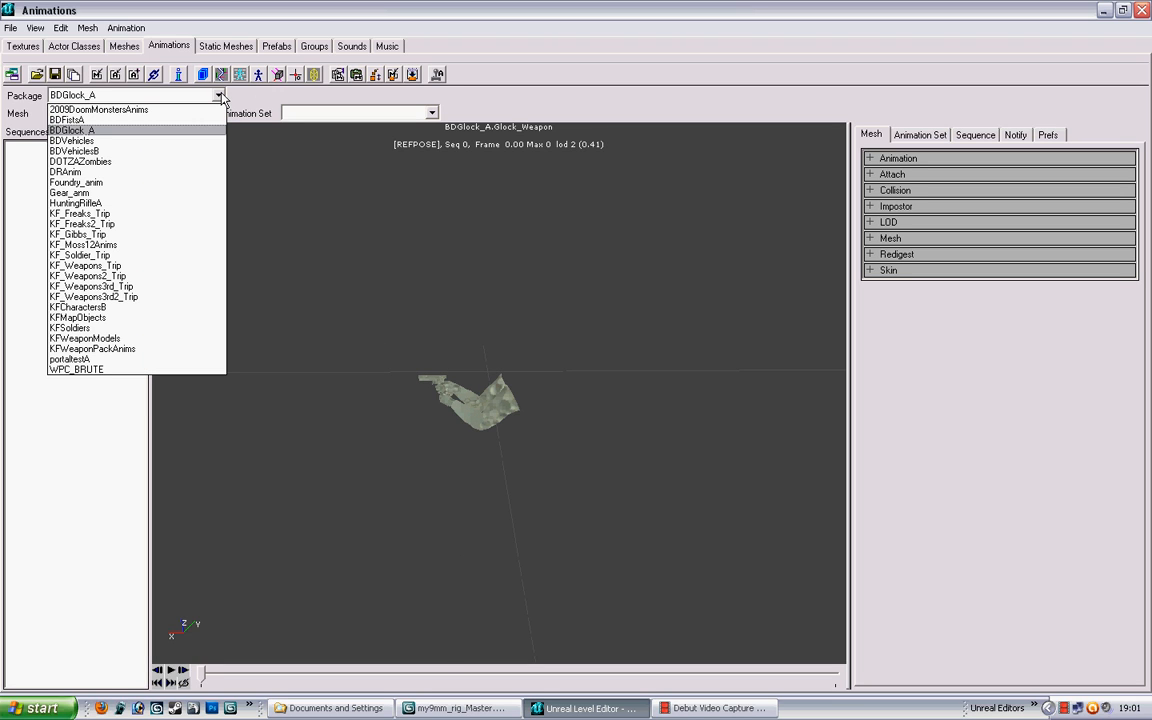
click(200, 266)
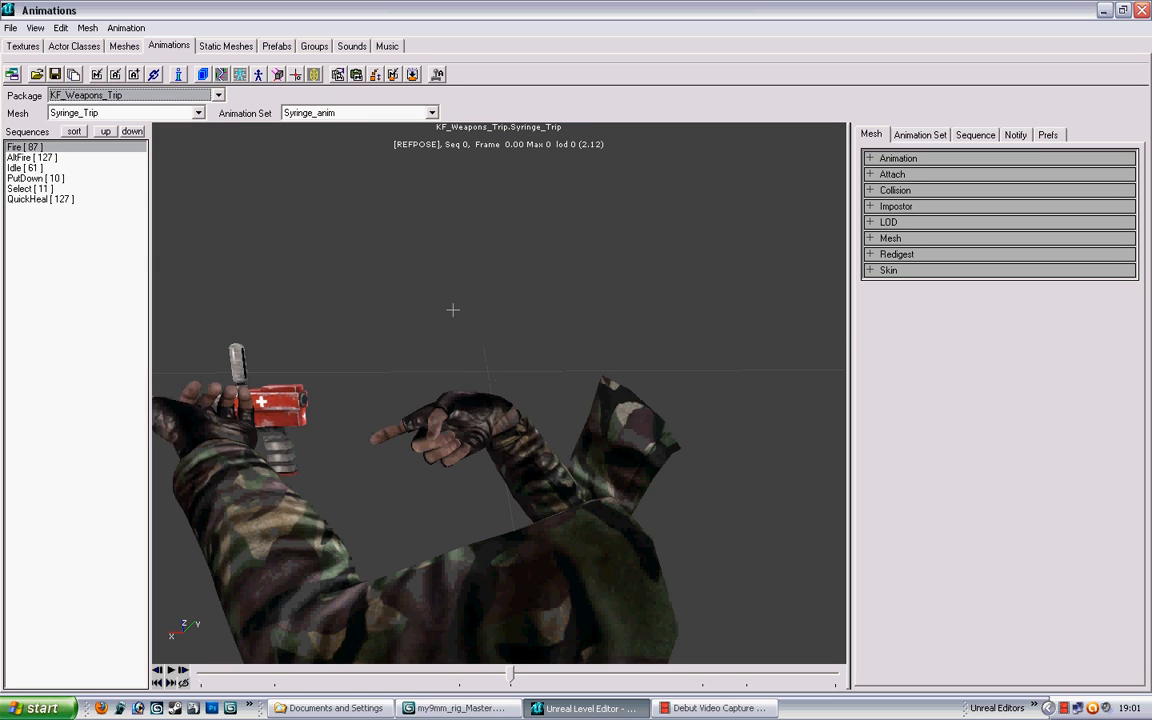
drag(500, 400, 473, 273)
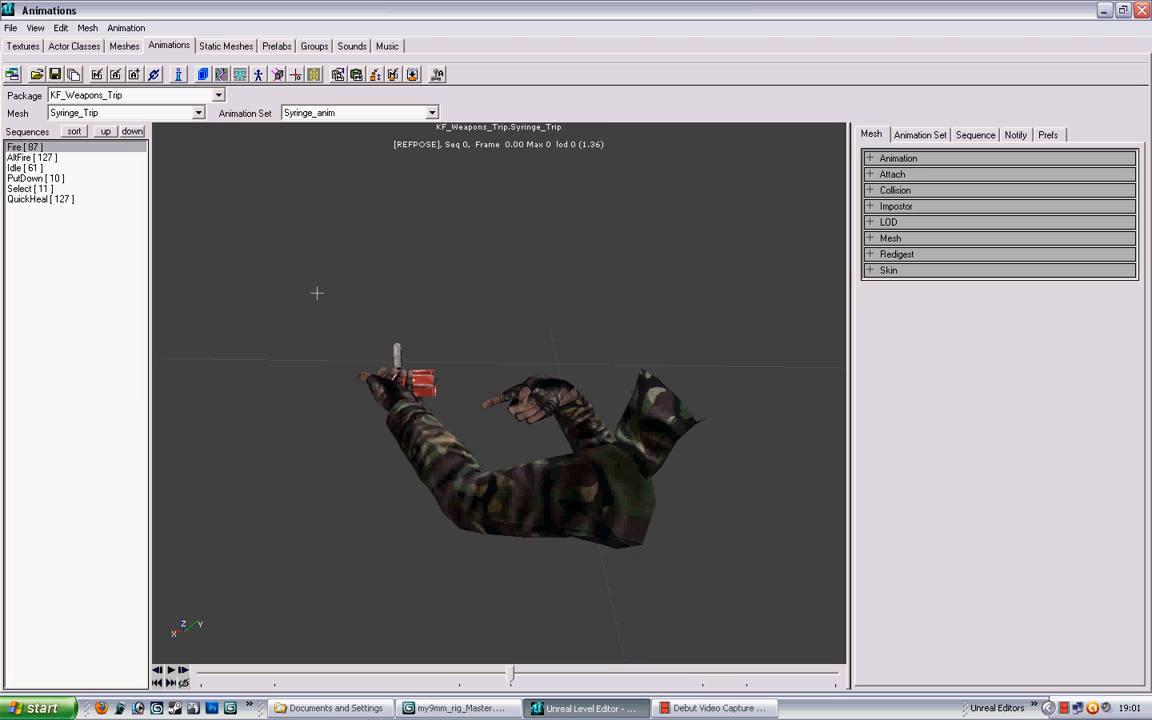
click(87, 28)
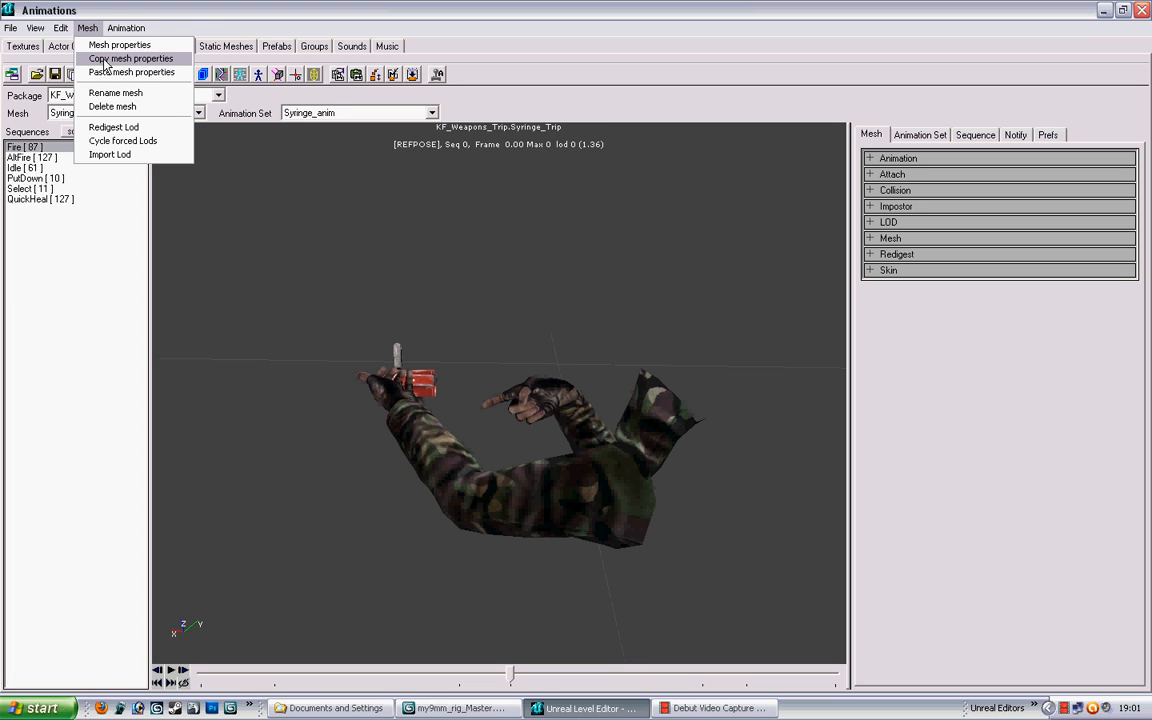
click(105, 60)
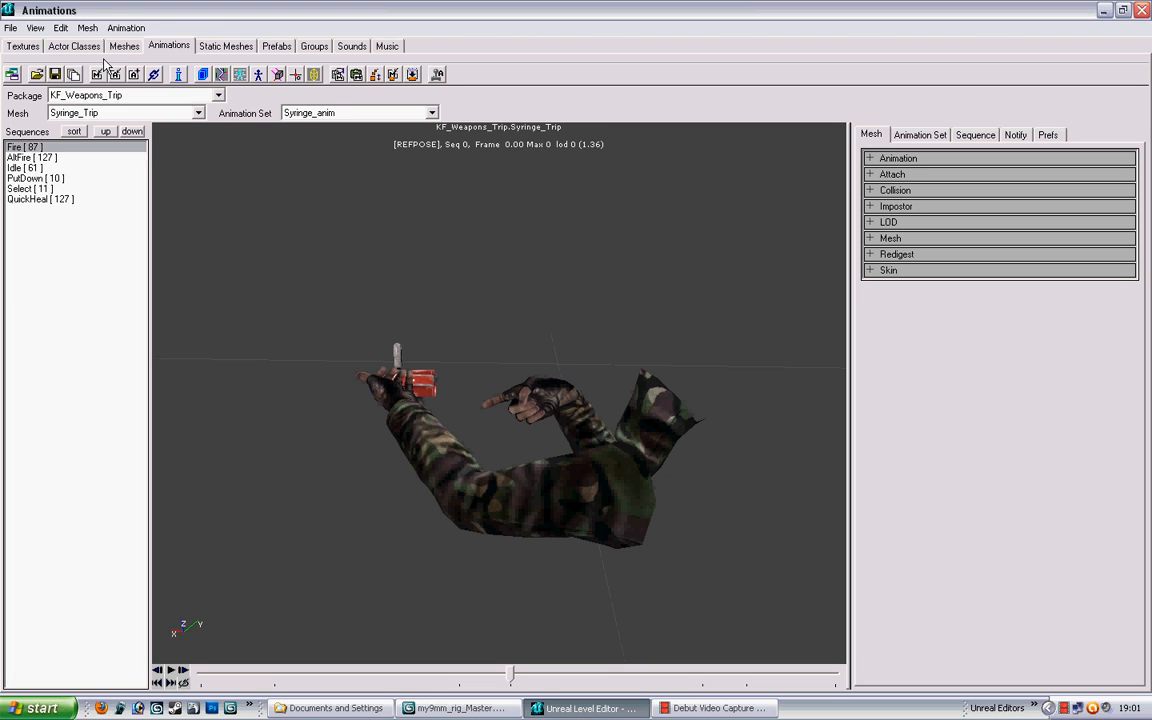
Step: Return to the BDGlock_A package and paste the copied mesh properties onto Glock_Weapon
click(213, 95)
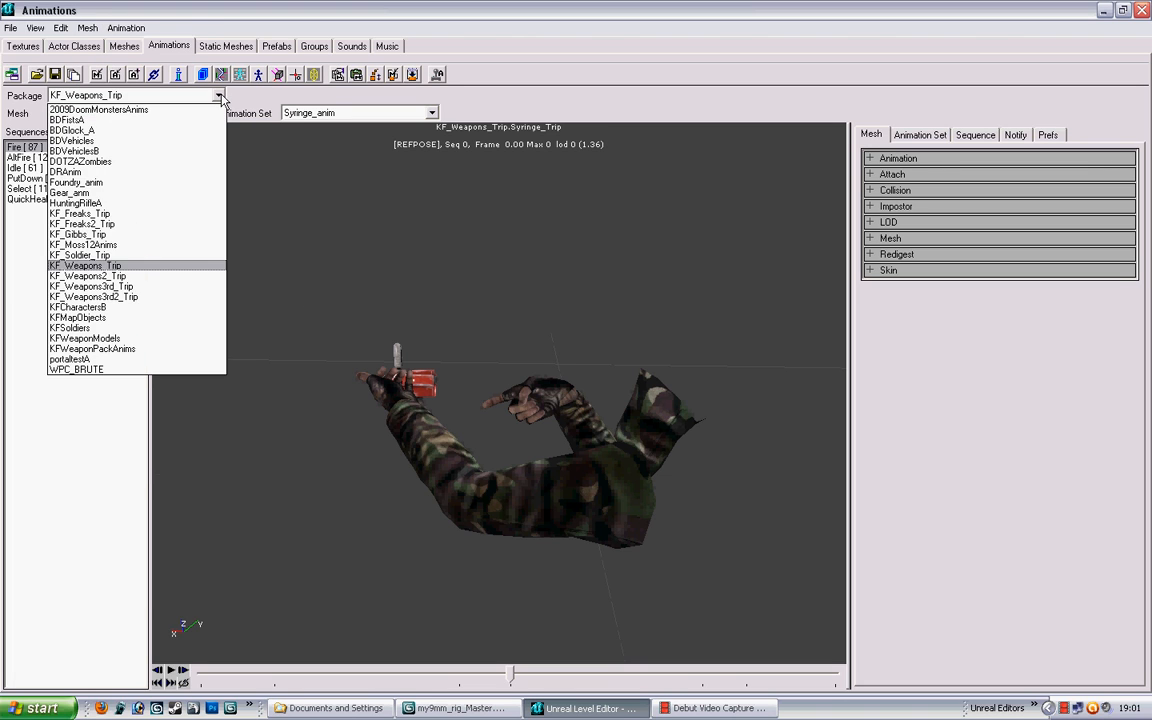
click(173, 129)
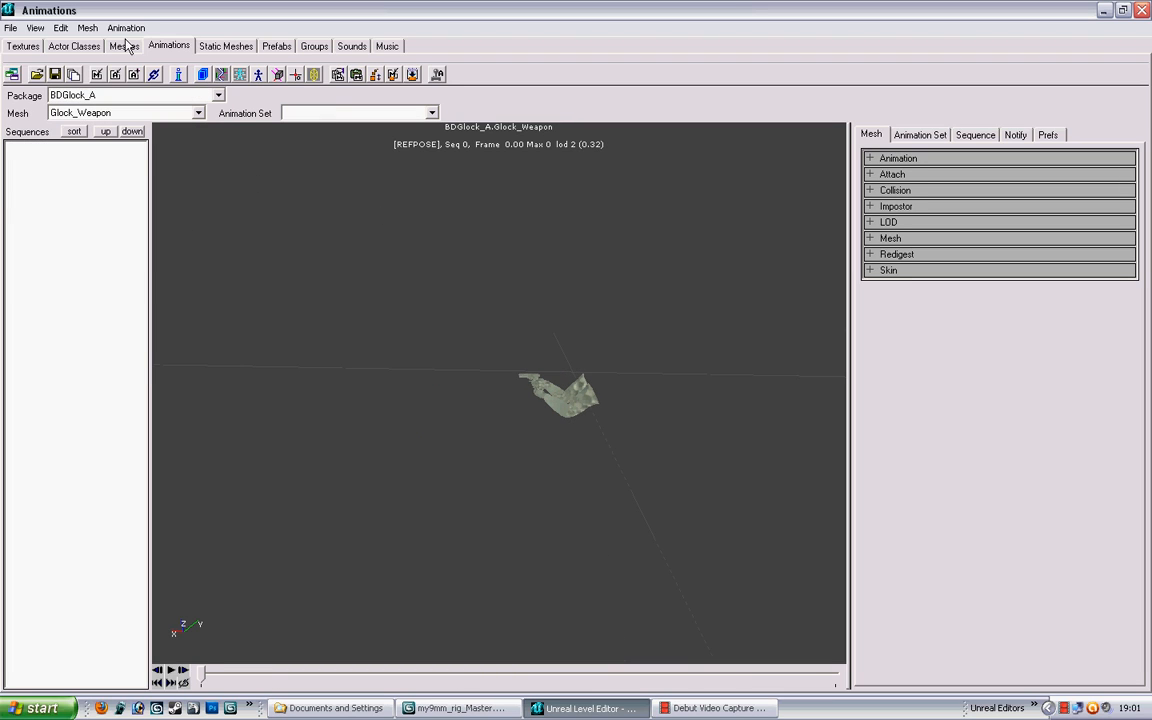
click(87, 28)
click(101, 72)
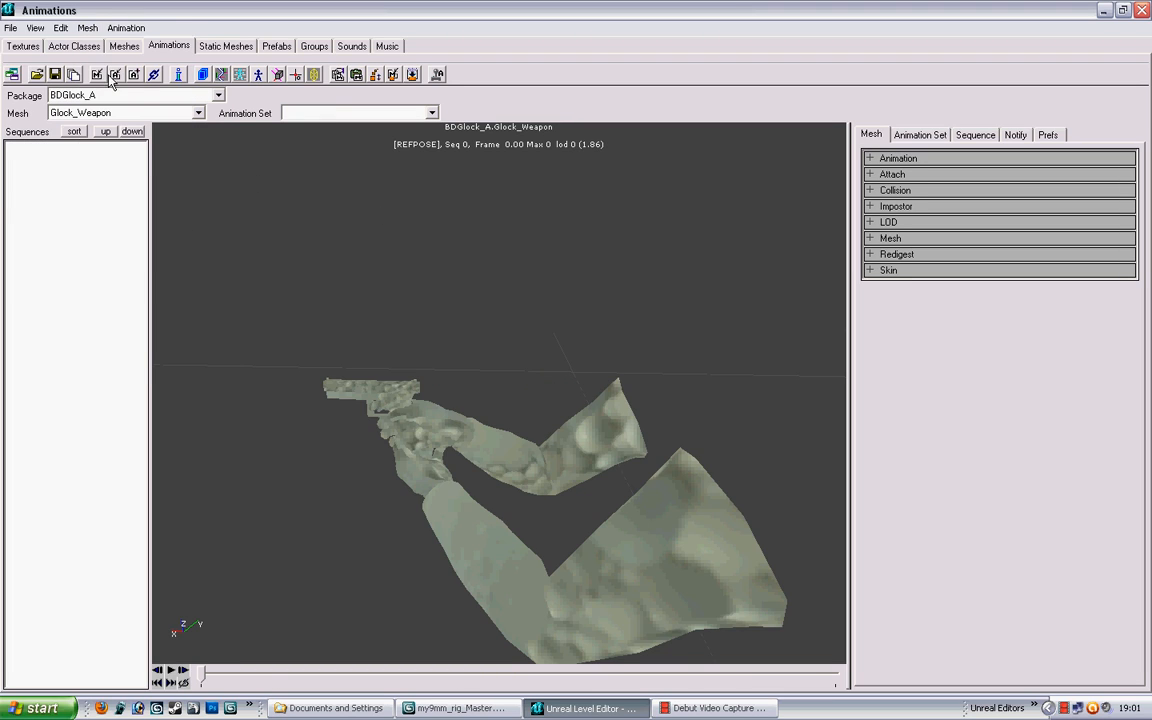
Step: Assign the Tut_Weapon_yv texture from the BDGlock_T package to skin material slot [1] of Glock_Weapon
drag(499, 393, 519, 288)
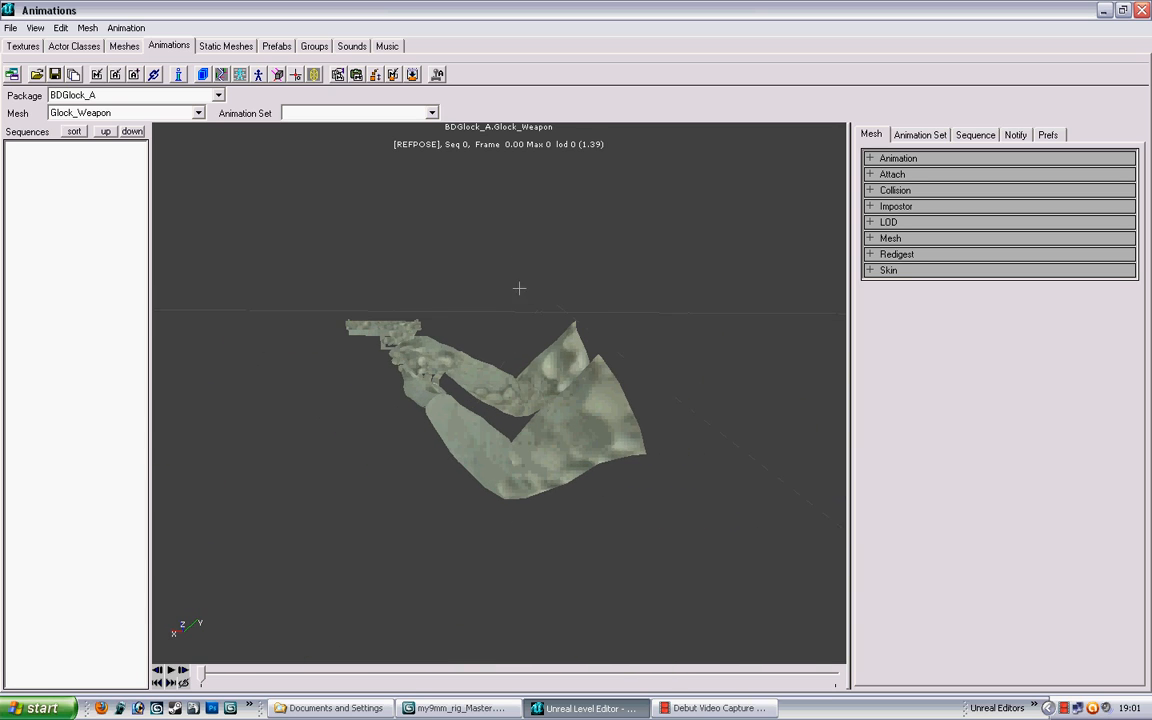
click(871, 270)
click(876, 286)
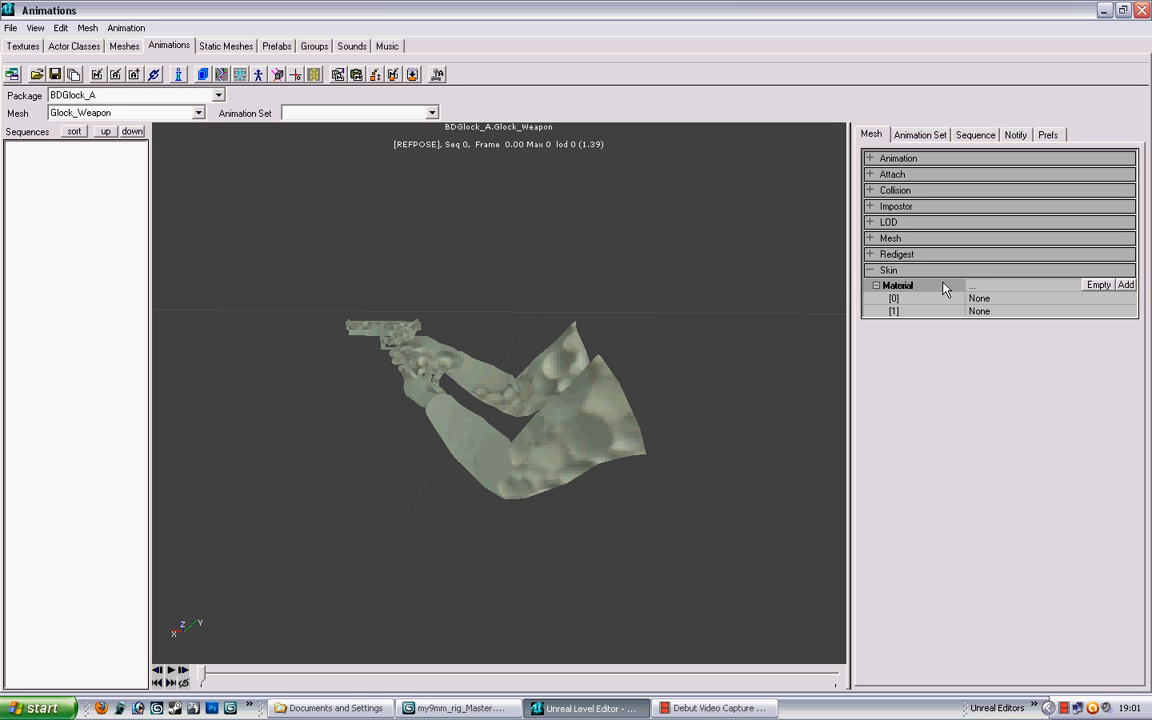
click(24, 46)
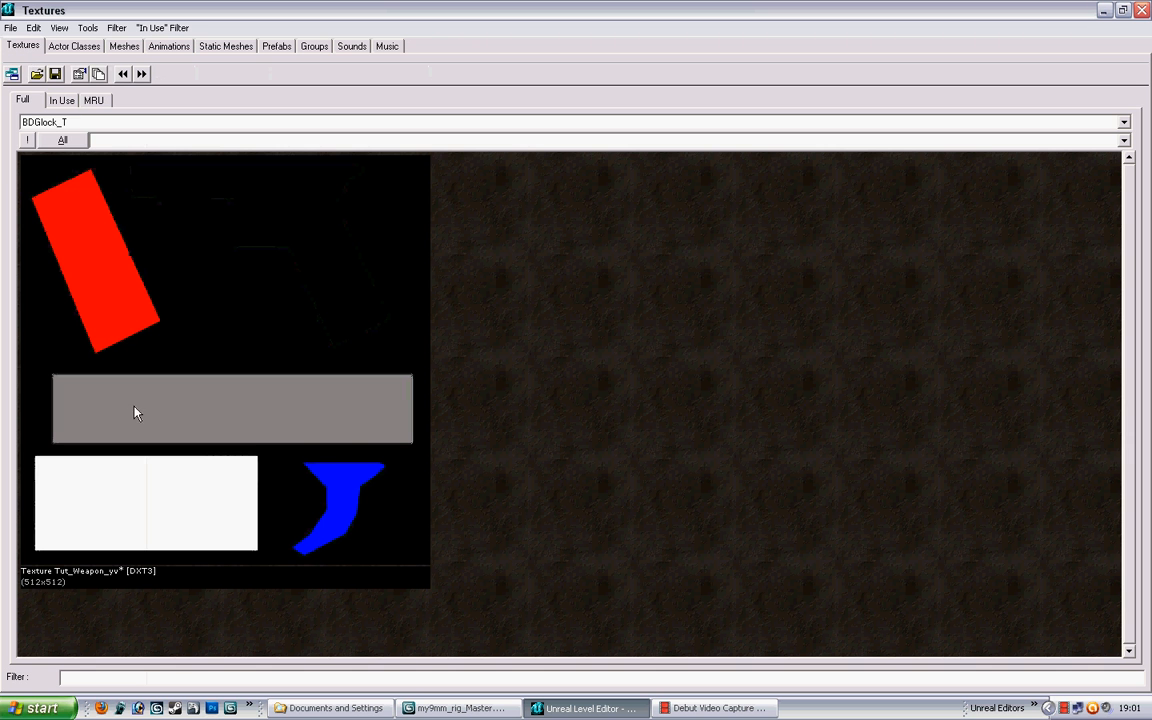
click(290, 422)
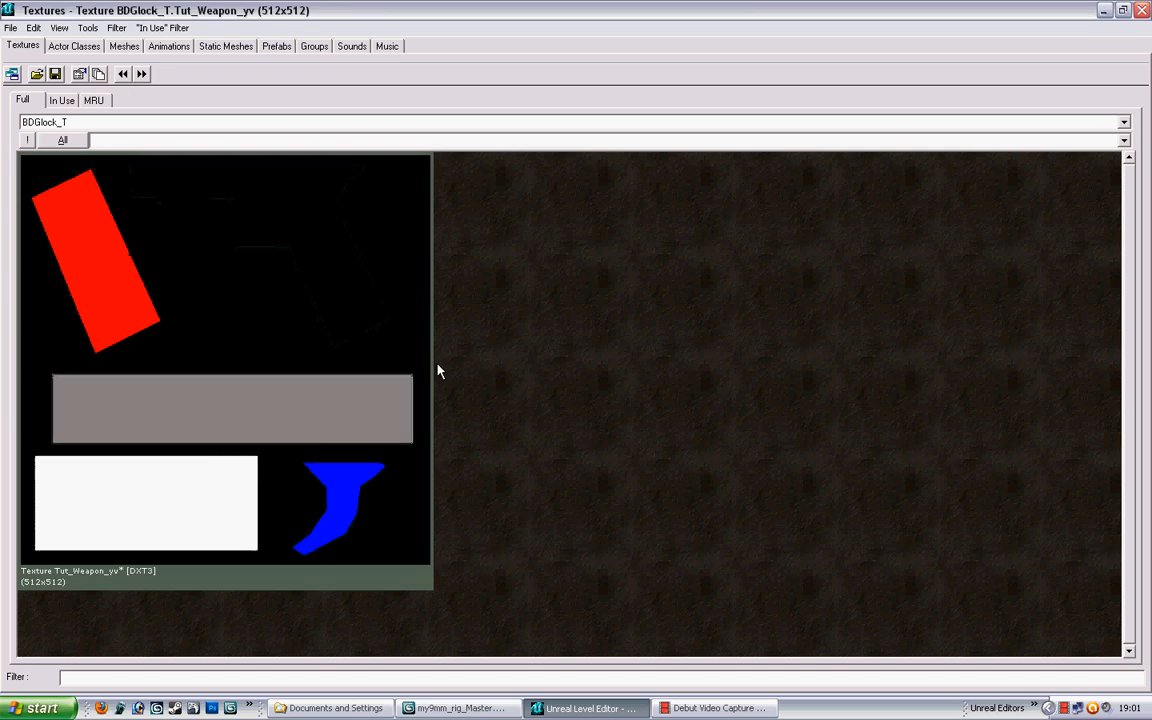
click(181, 49)
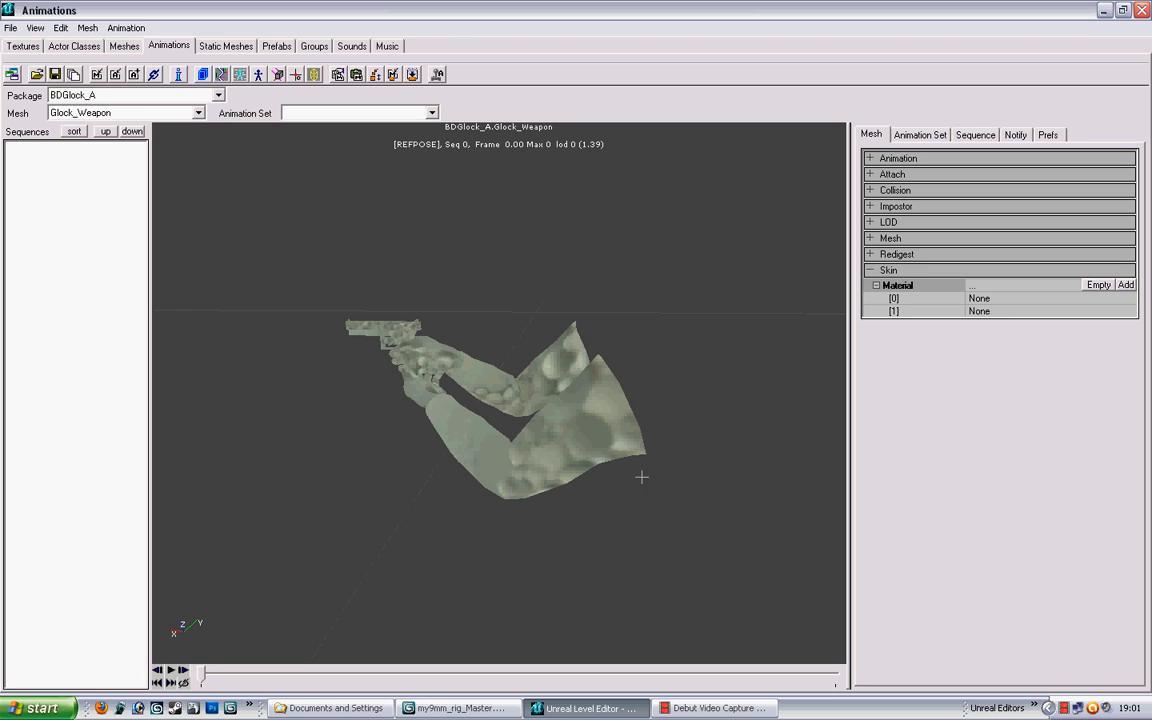
click(980, 299)
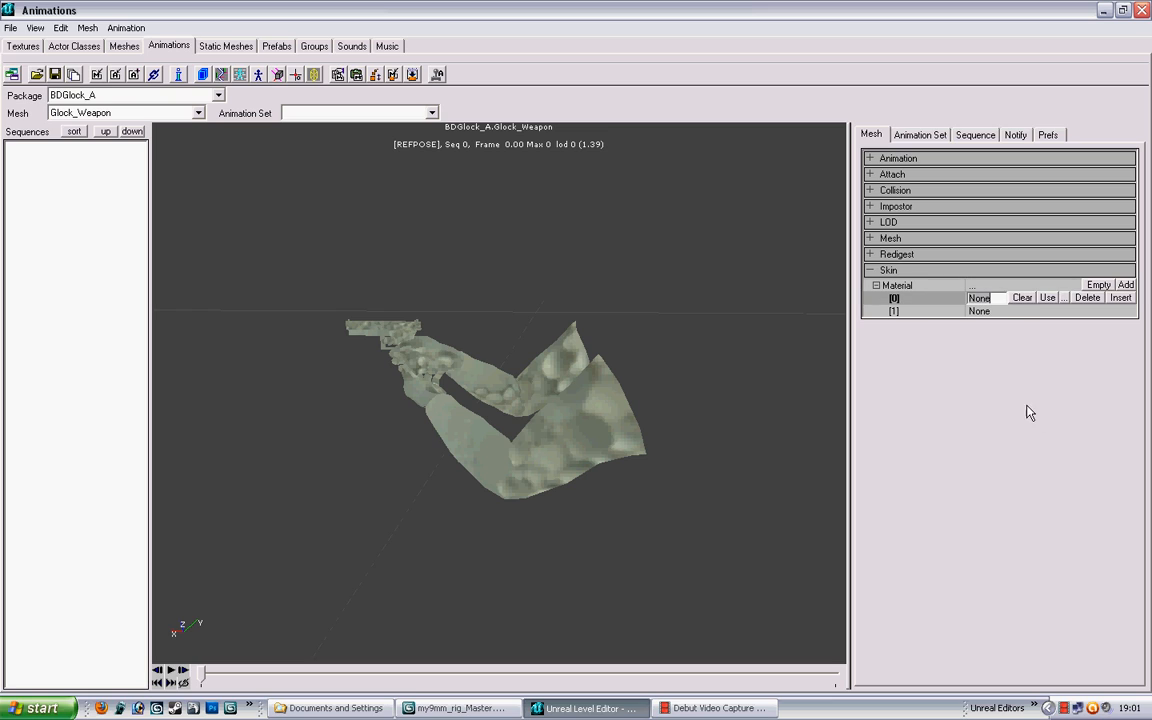
click(985, 312)
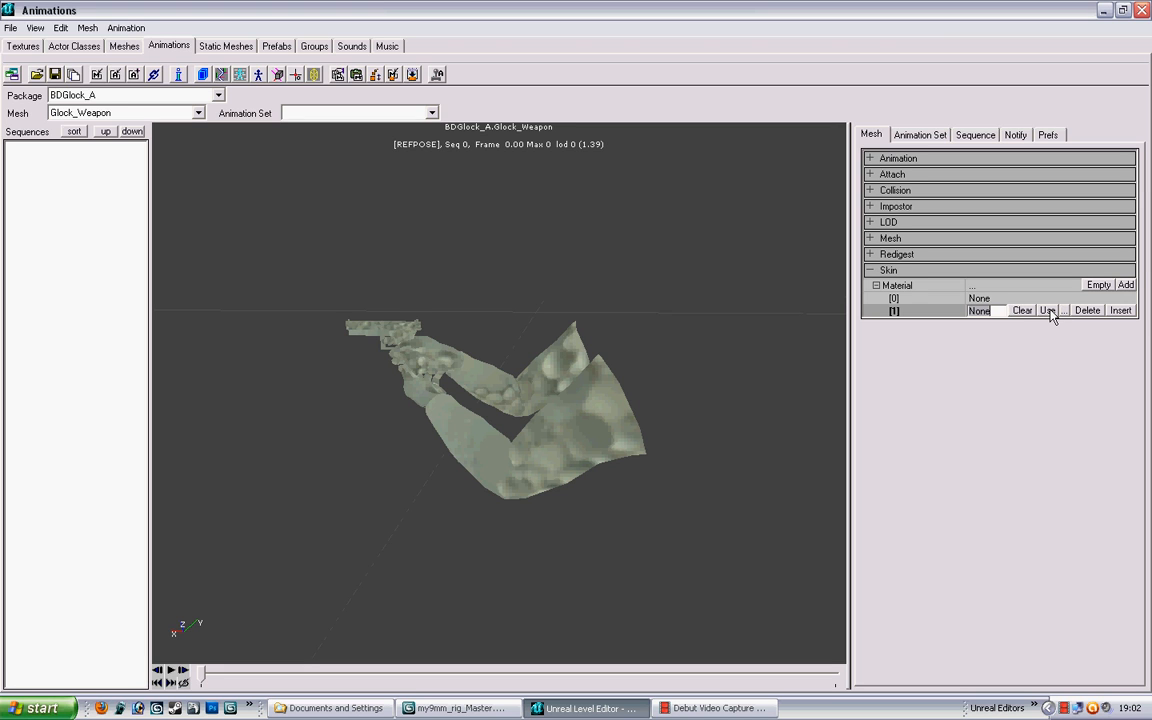
click(1047, 311)
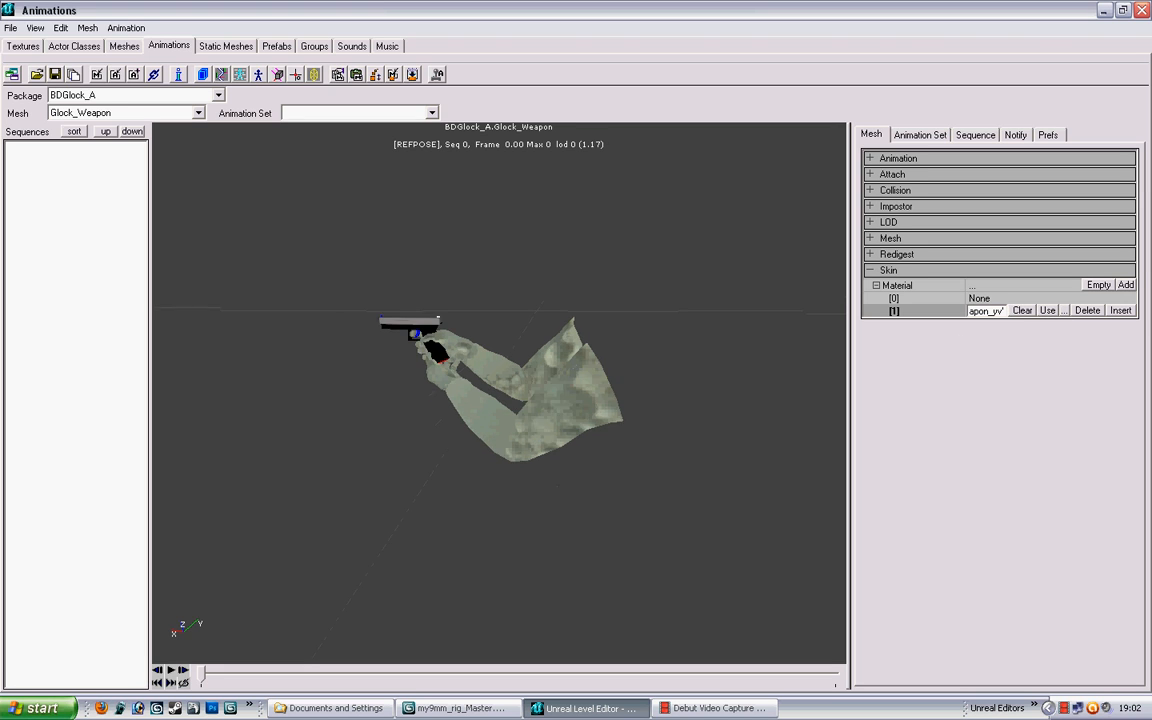
Step: Inspect the textured gun up close and save the BDGlock_A animation package
drag(499, 400, 535, 362)
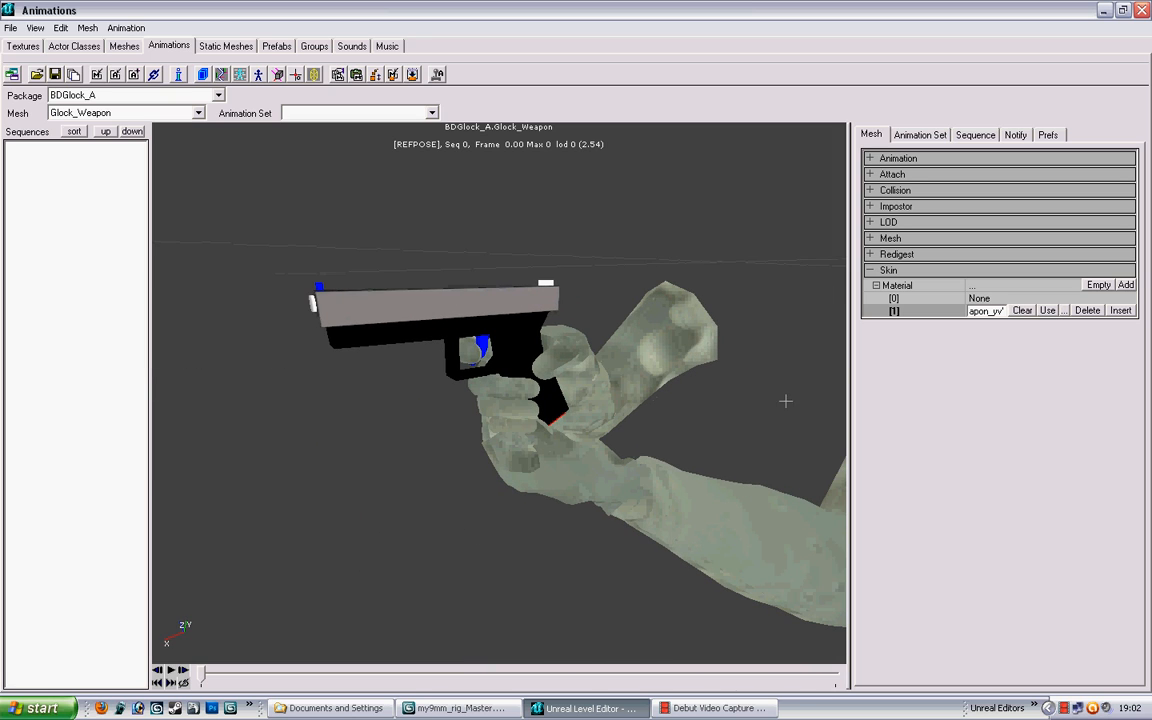
drag(644, 358, 670, 327)
click(900, 298)
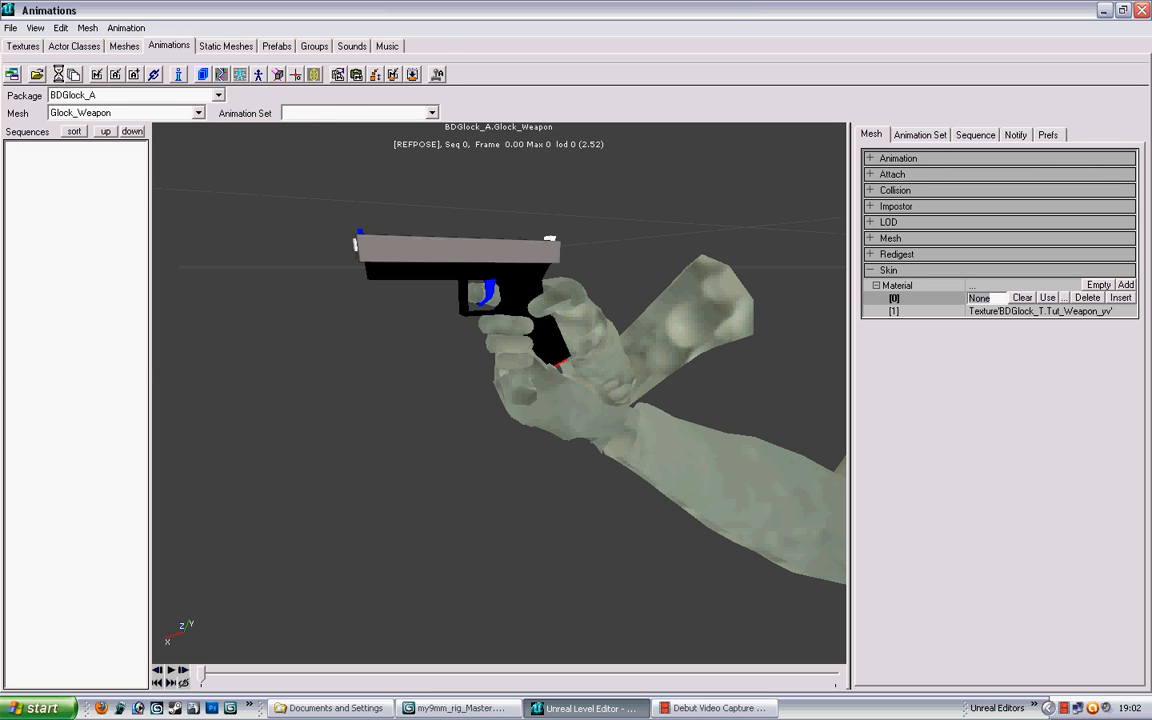
click(55, 75)
click(413, 333)
drag(430, 335, 484, 386)
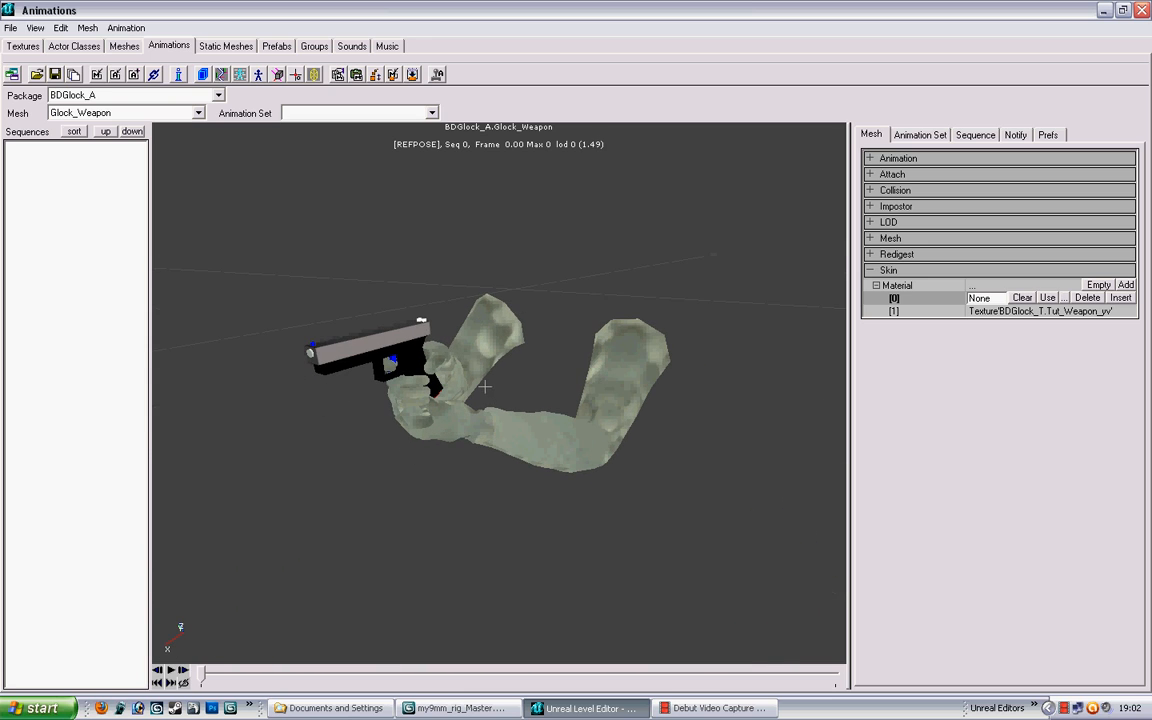
Step: Switch to 3ds Max and save the rig scene under the new name my9mm_HipIdle in the Tutorial Assets folder
click(478, 714)
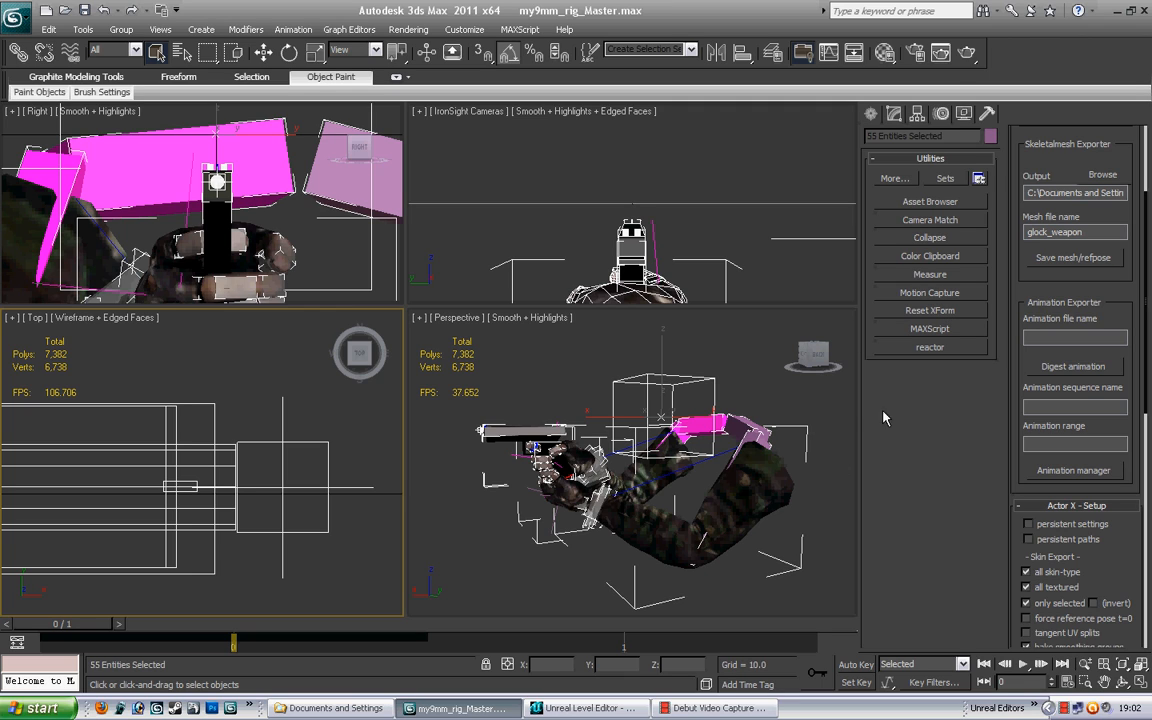
click(18, 18)
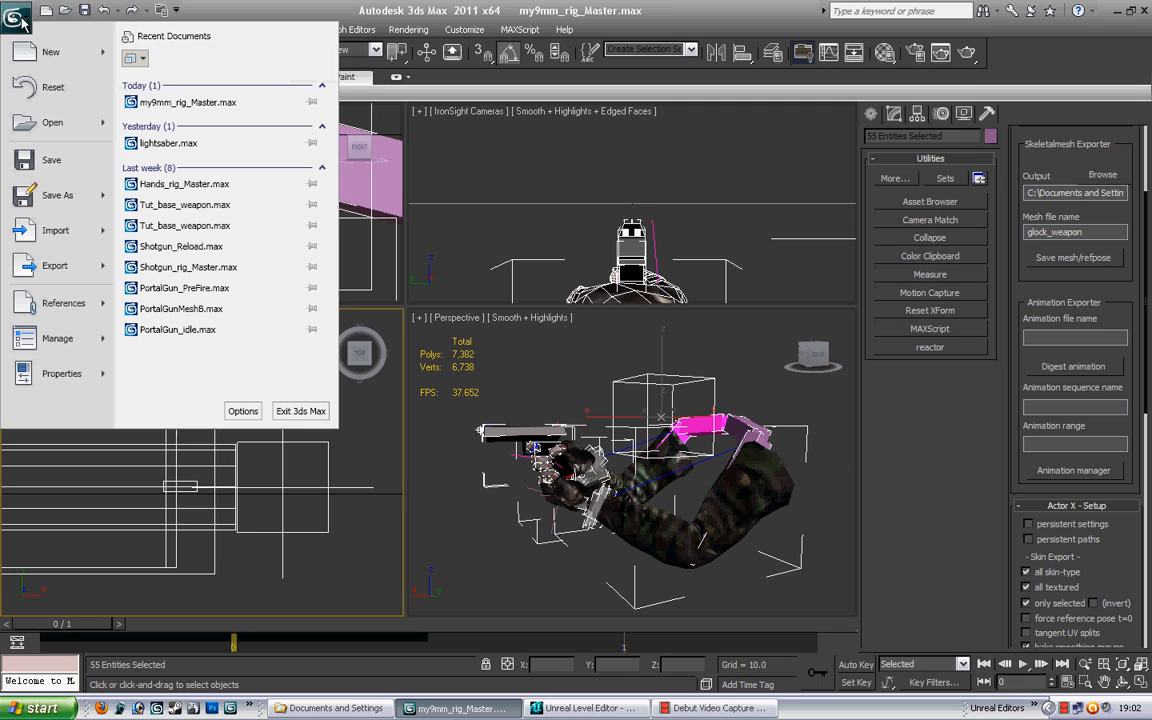
click(65, 193)
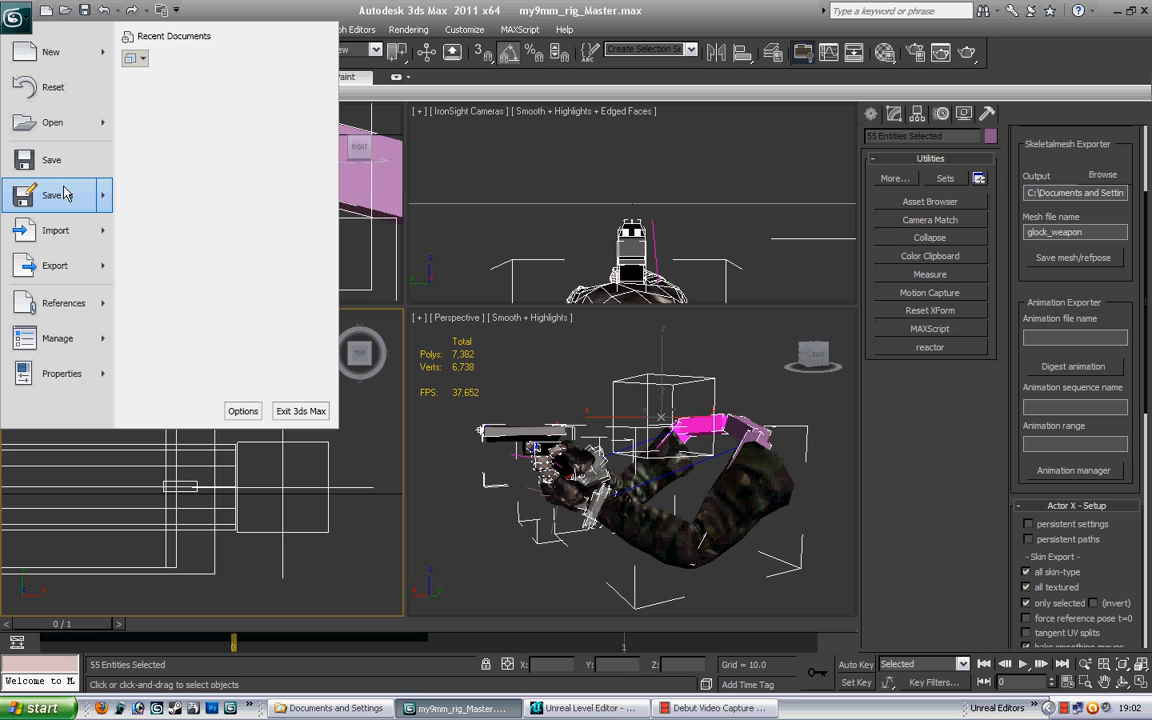
click(62, 194)
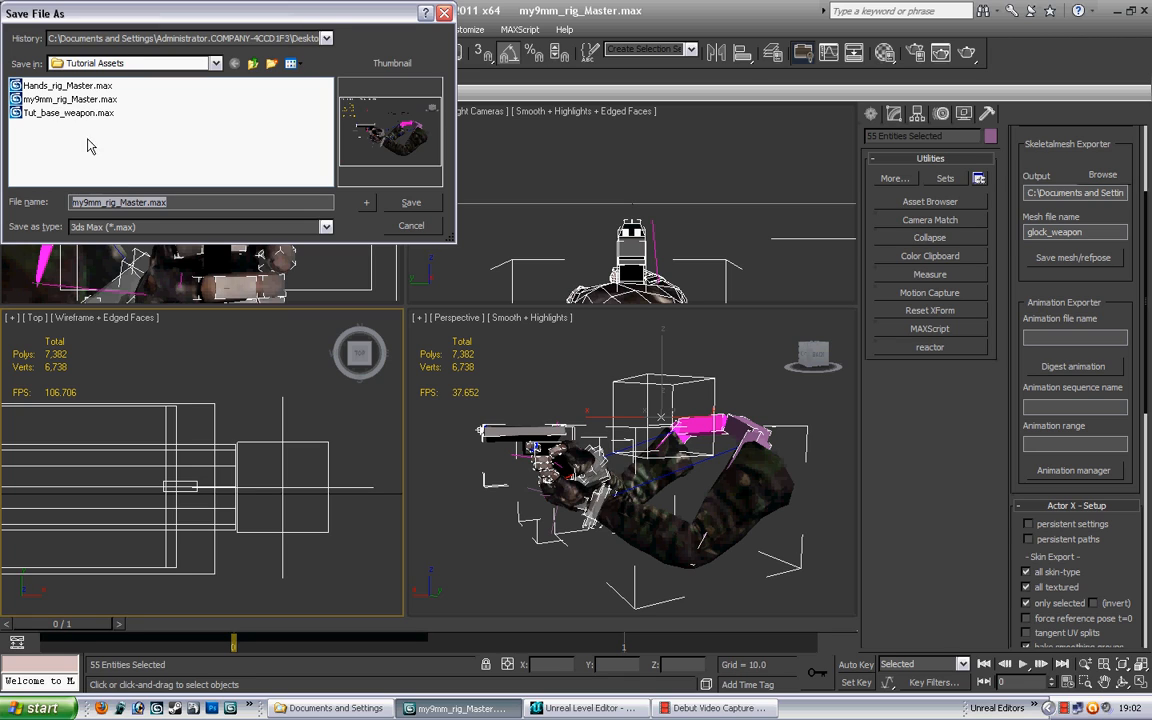
click(106, 202)
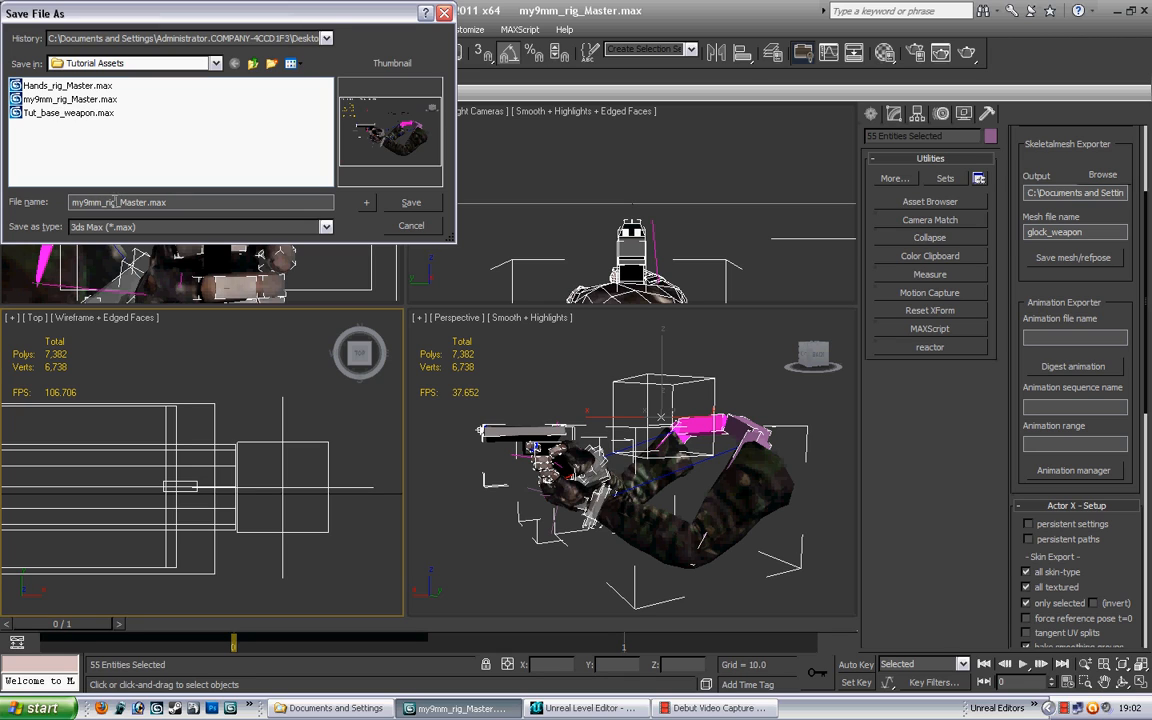
drag(146, 202, 104, 202)
text(HipIdl)
click(418, 202)
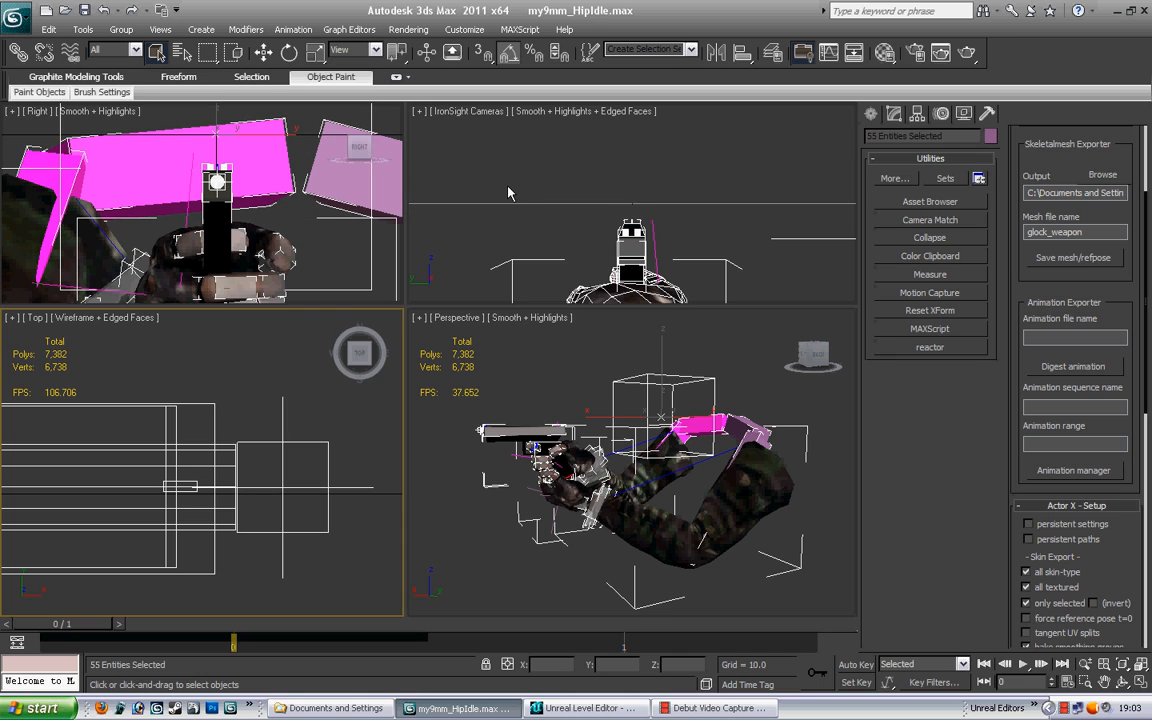
Step: Clear the current selection, select only the Gun object and open the time configuration settings
click(491, 357)
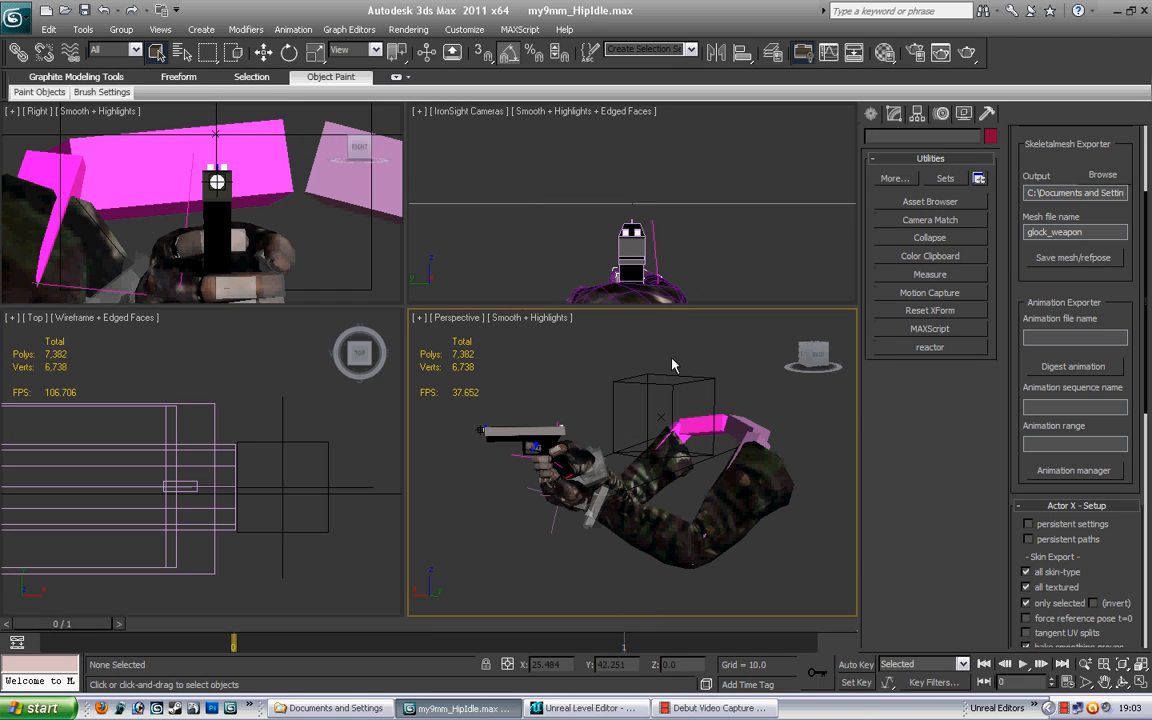
click(515, 440)
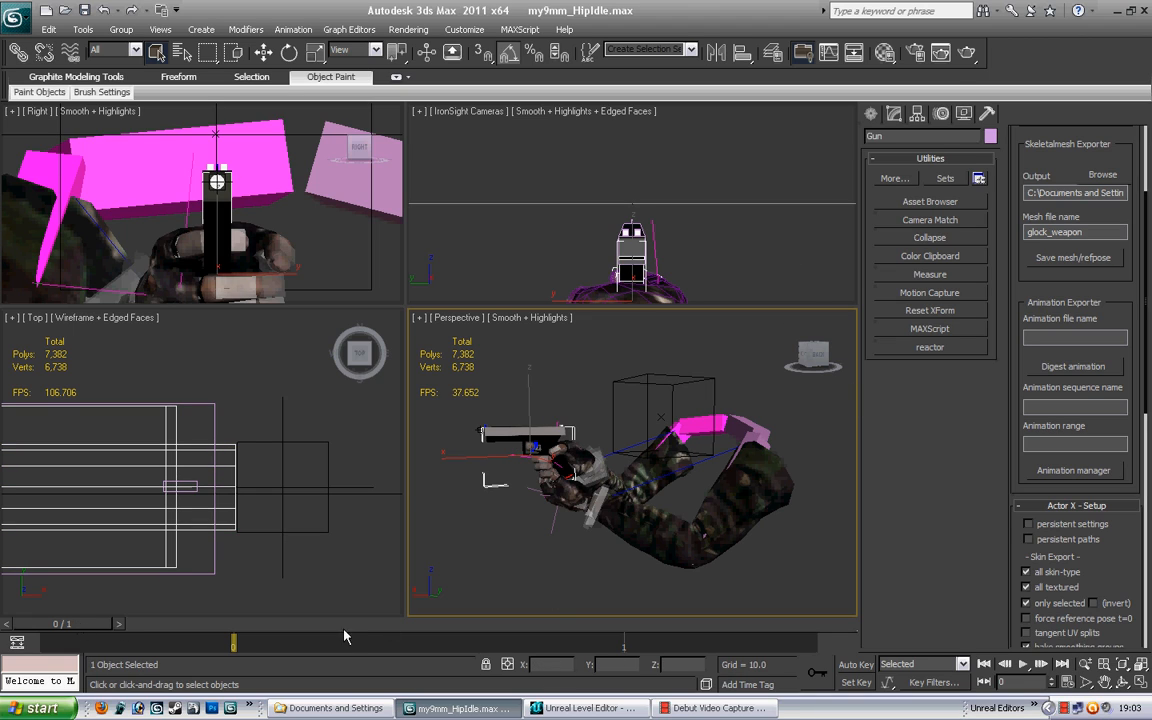
click(1068, 684)
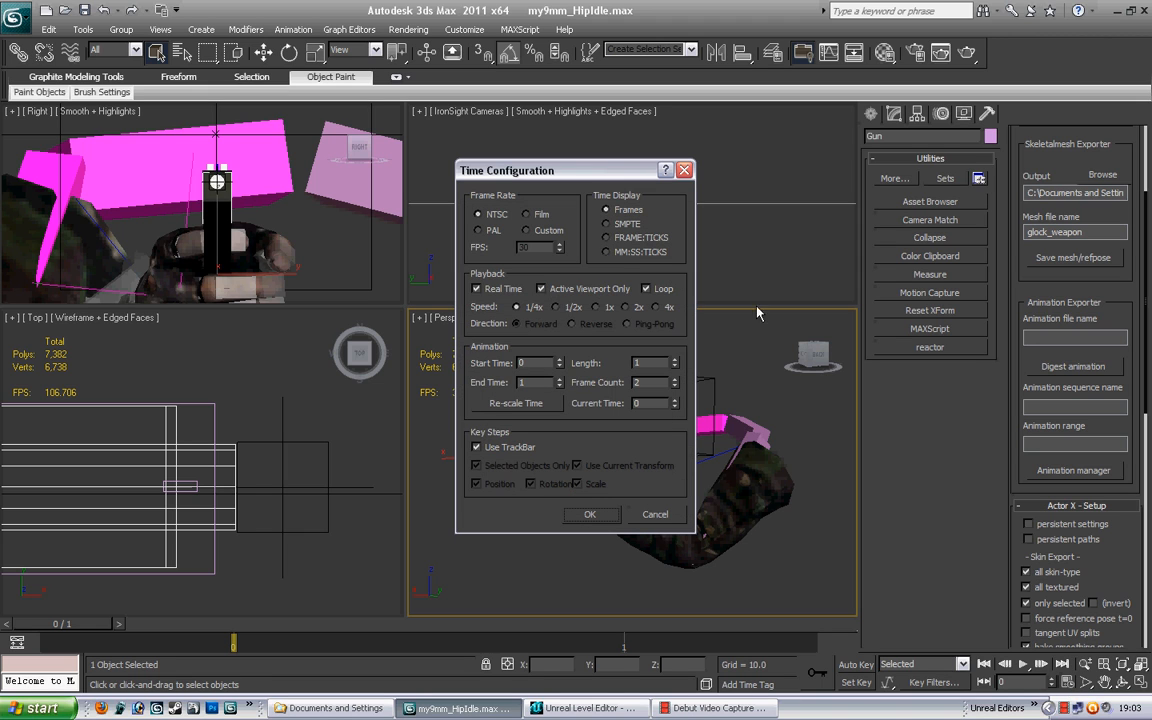
Step: Switch to the Unreal Level Editor and display the 9mm_Trip mesh from the KF_Weapons_Trip package
click(603, 699)
click(218, 95)
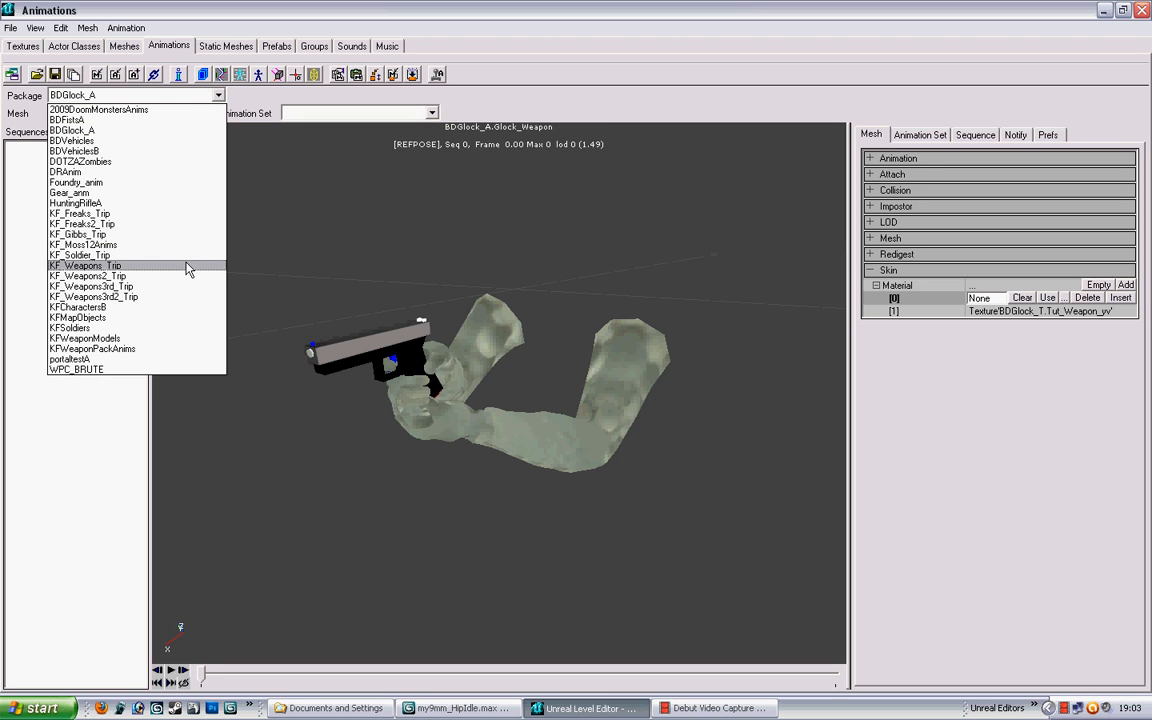
click(186, 266)
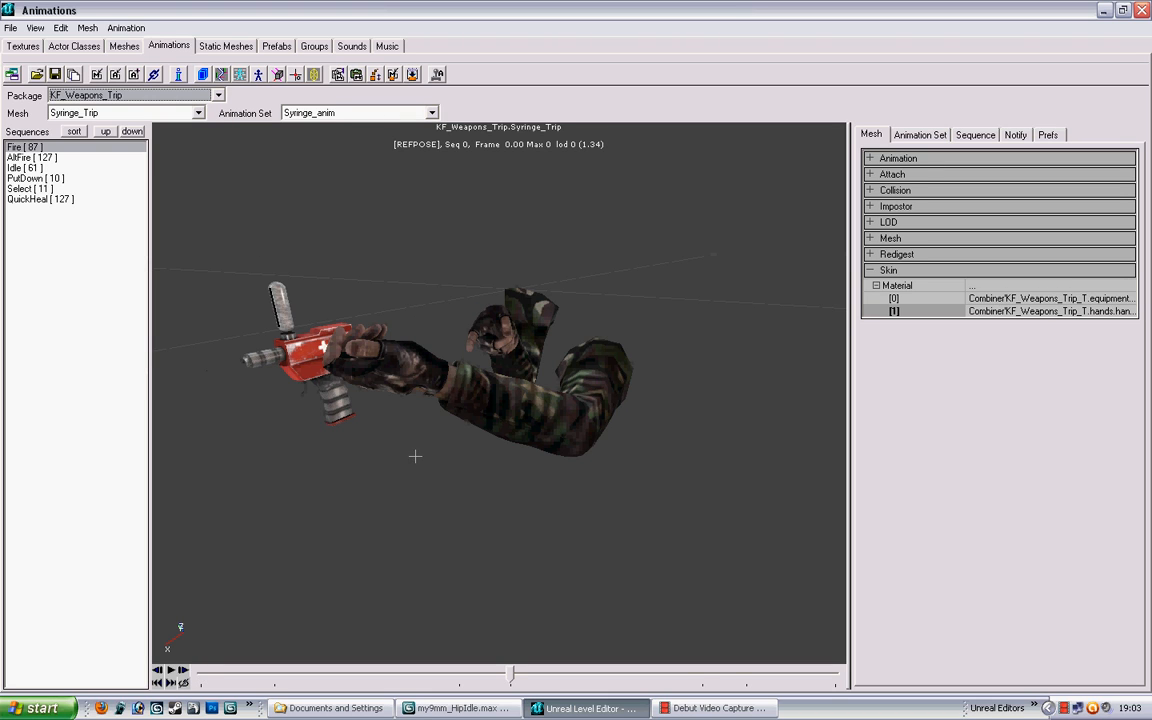
click(198, 113)
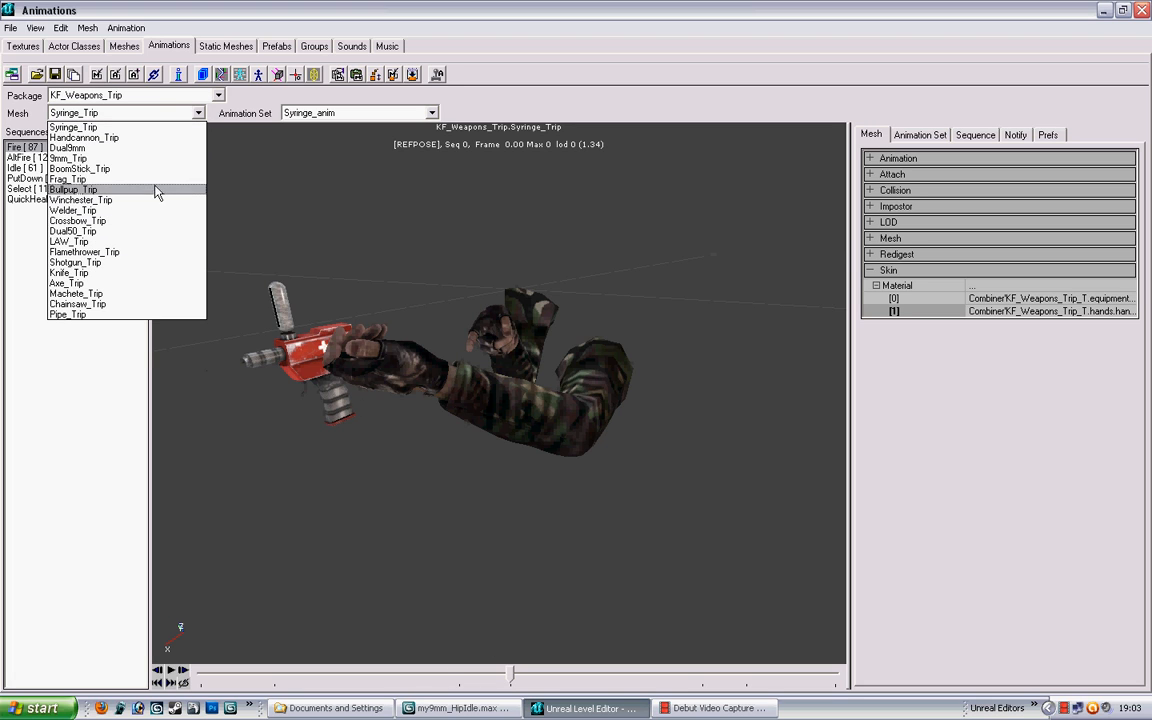
click(156, 158)
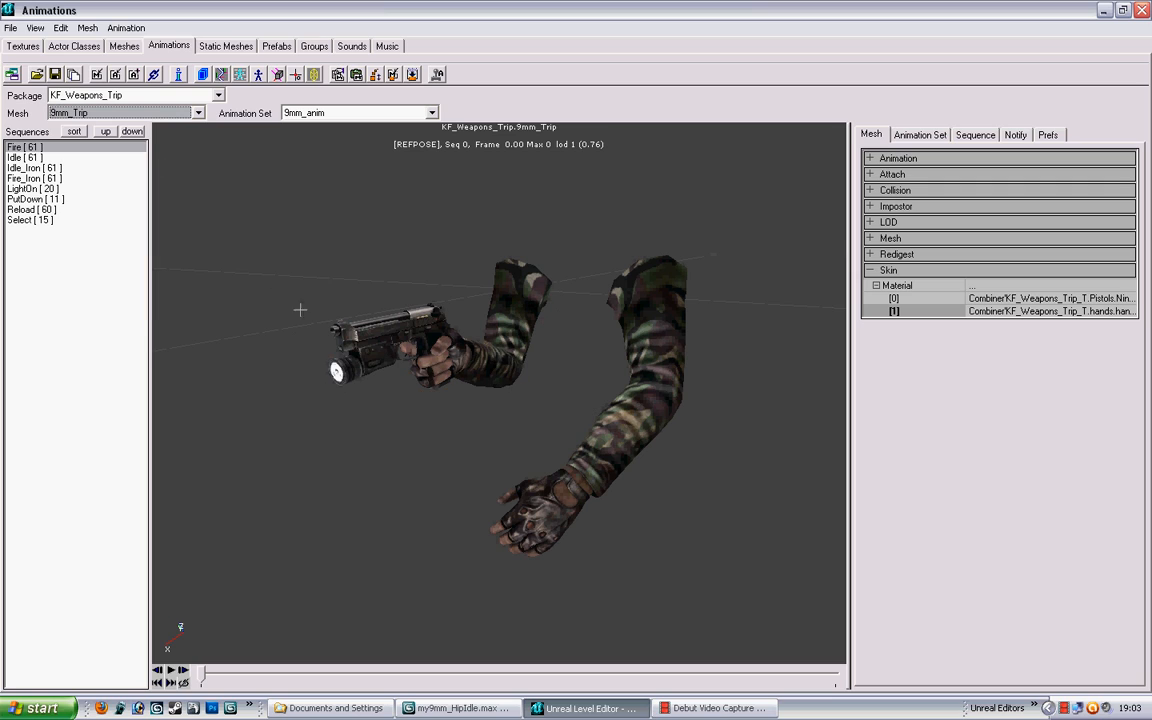
Step: Check the frame counts of the 9mm's Idle and Idle_Iron sequences, and return to the BDGlock_A package
click(34, 167)
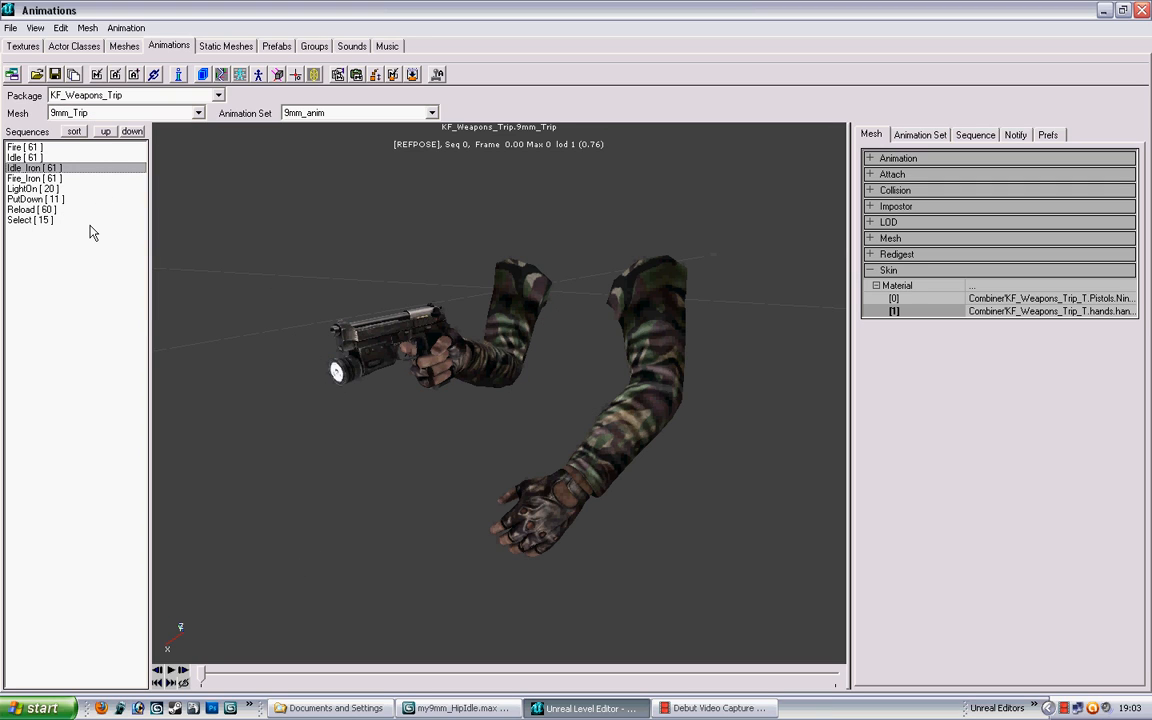
click(33, 157)
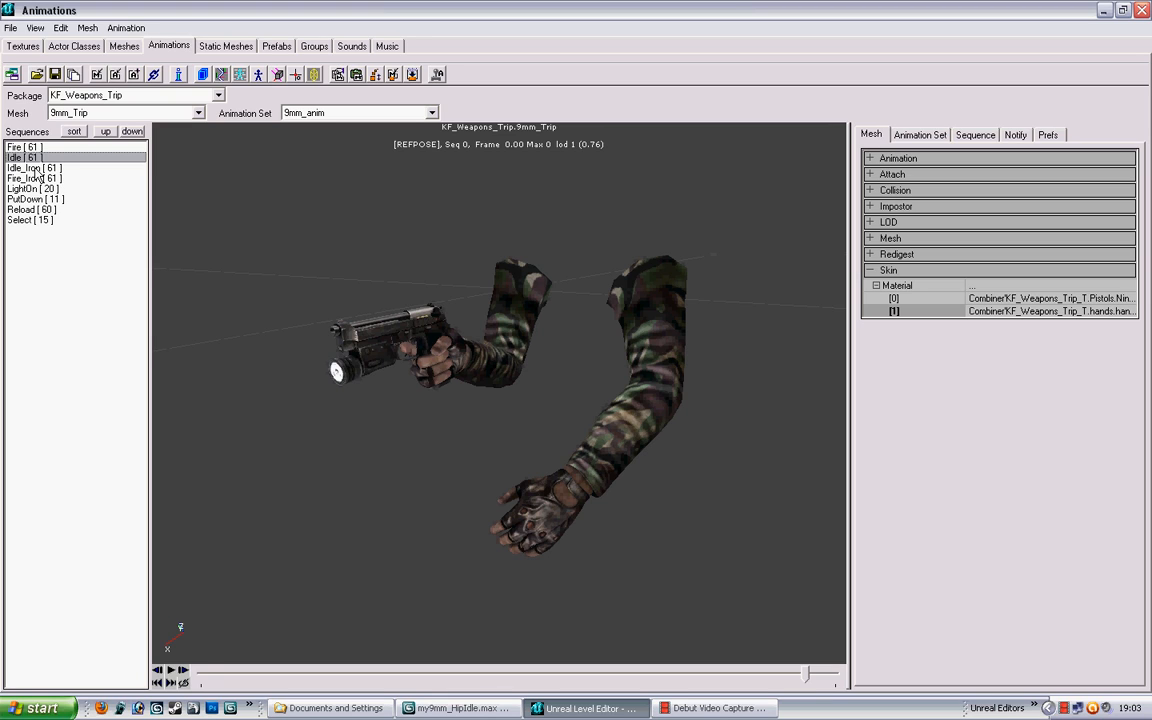
click(32, 167)
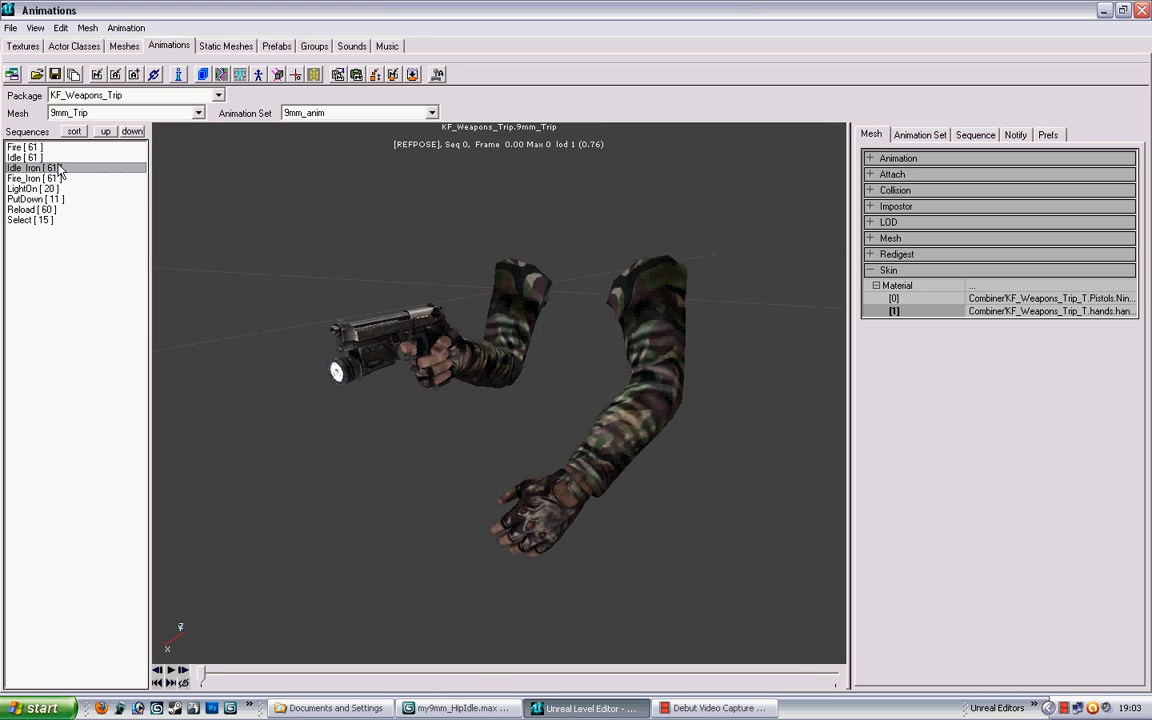
drag(399, 236, 448, 218)
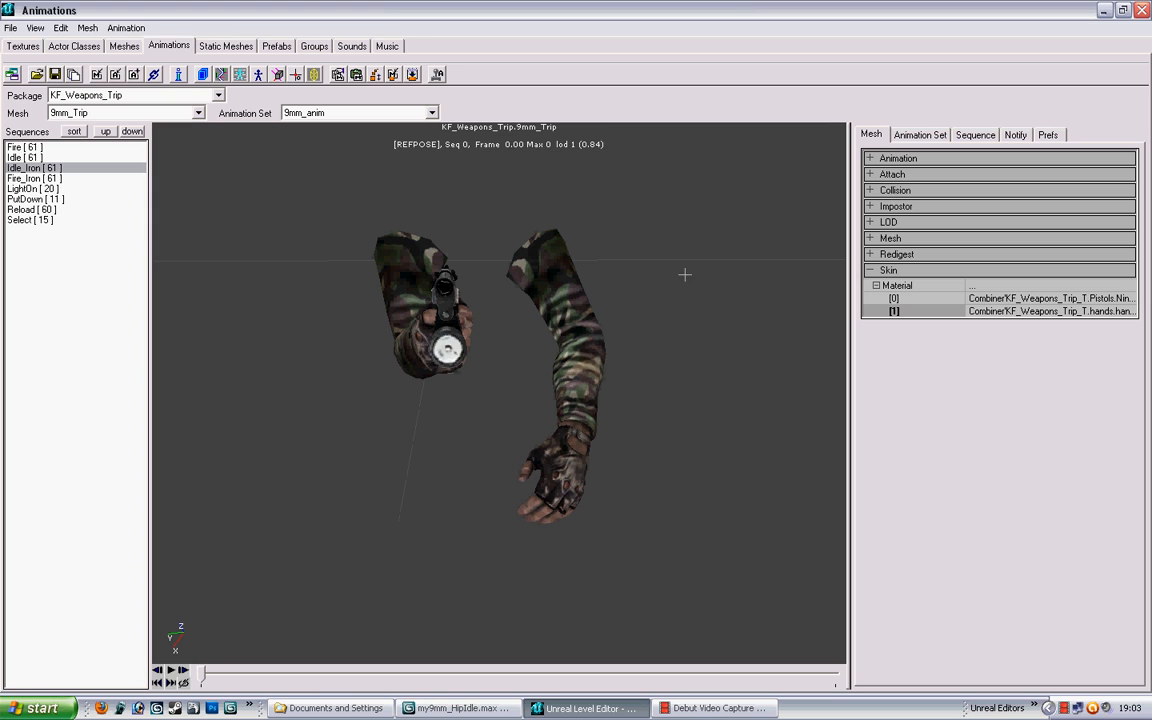
click(30, 157)
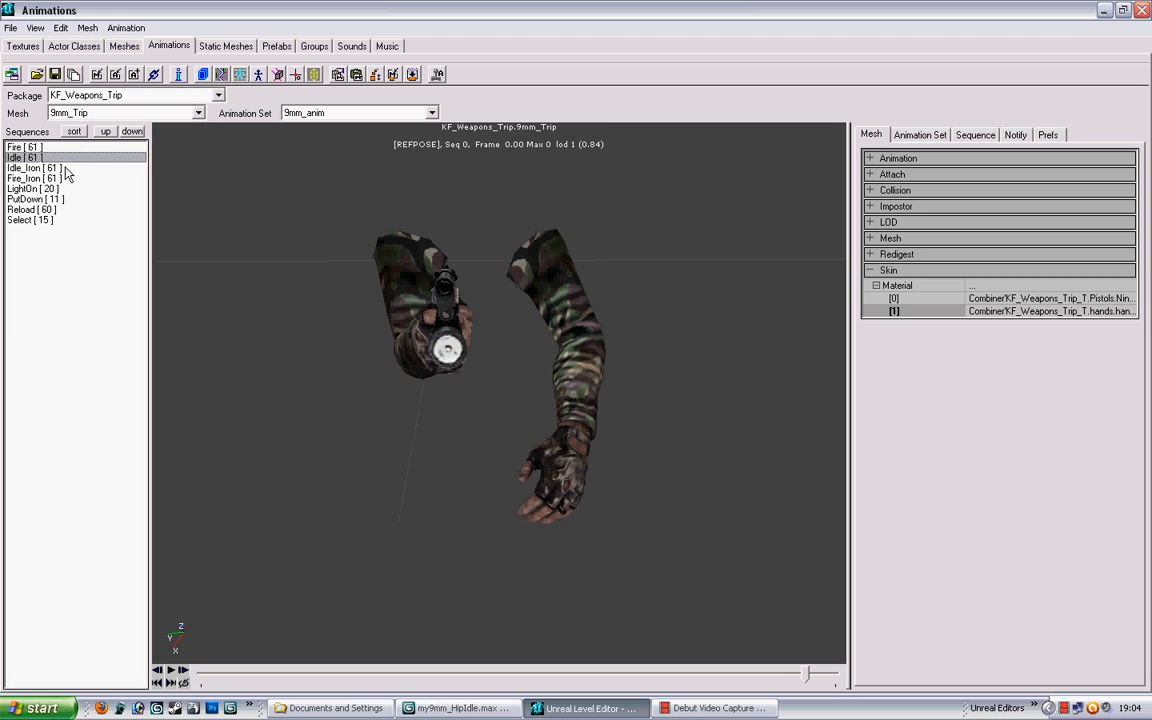
click(215, 95)
click(112, 122)
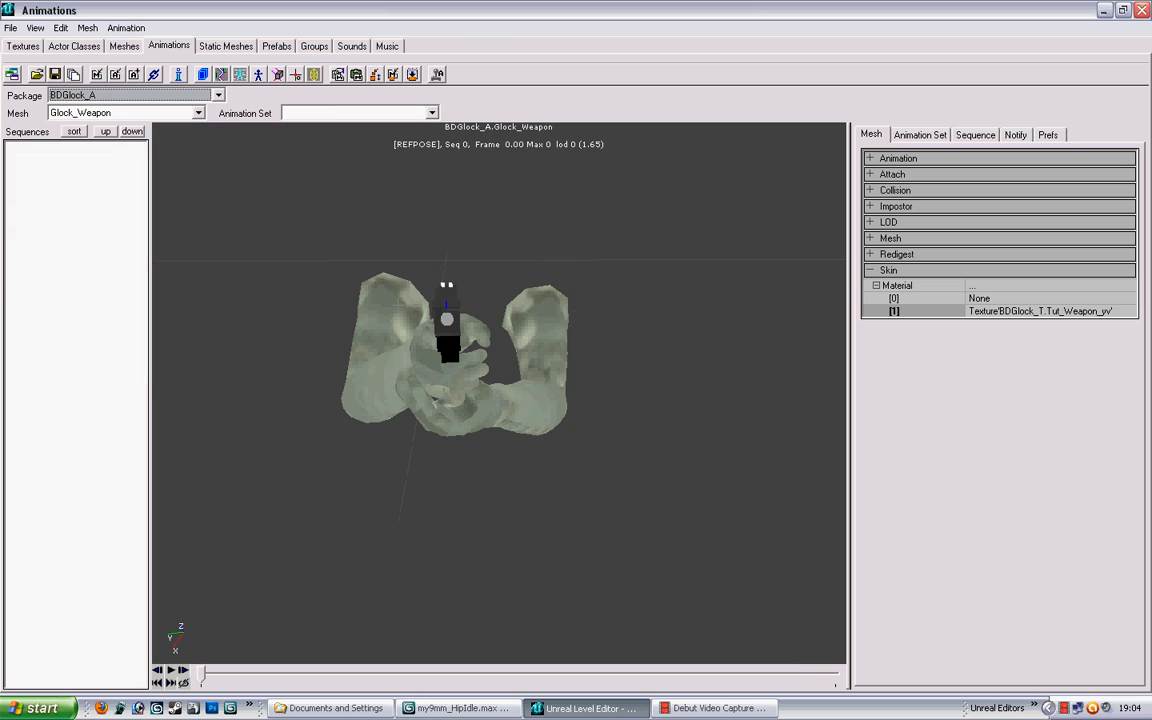
Step: Switch back to 3ds Max, set the animation length to 60 frames and save the scene
click(457, 708)
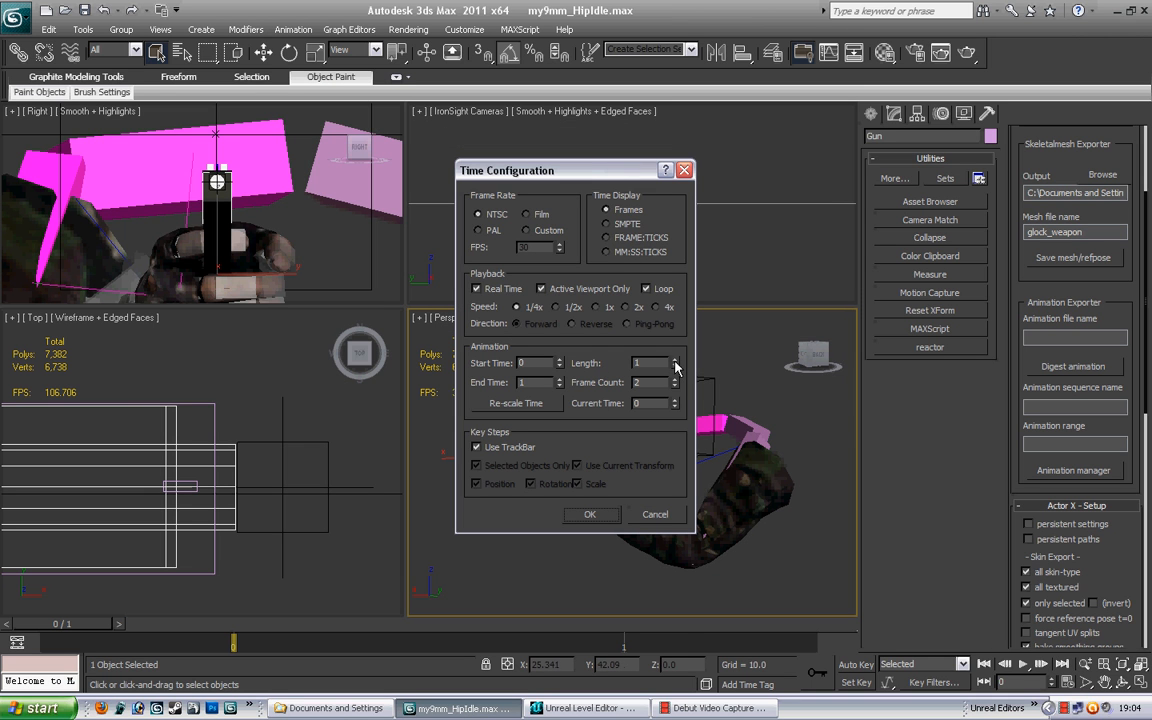
drag(675, 366, 675, 368)
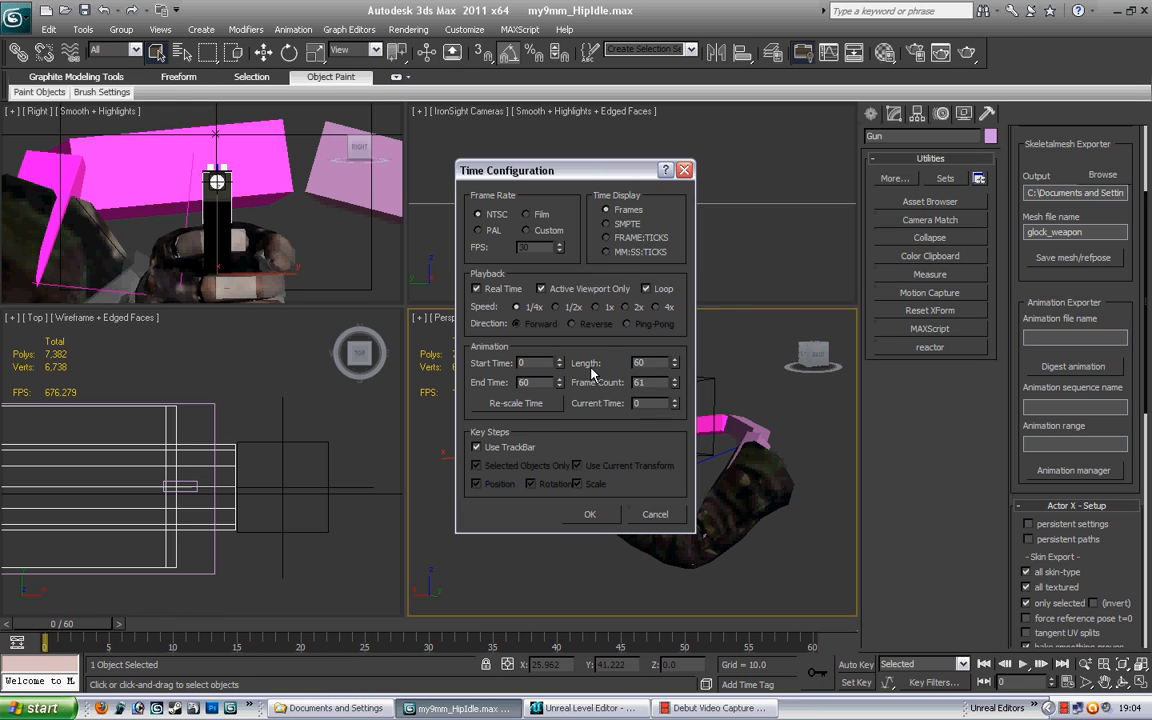
click(591, 515)
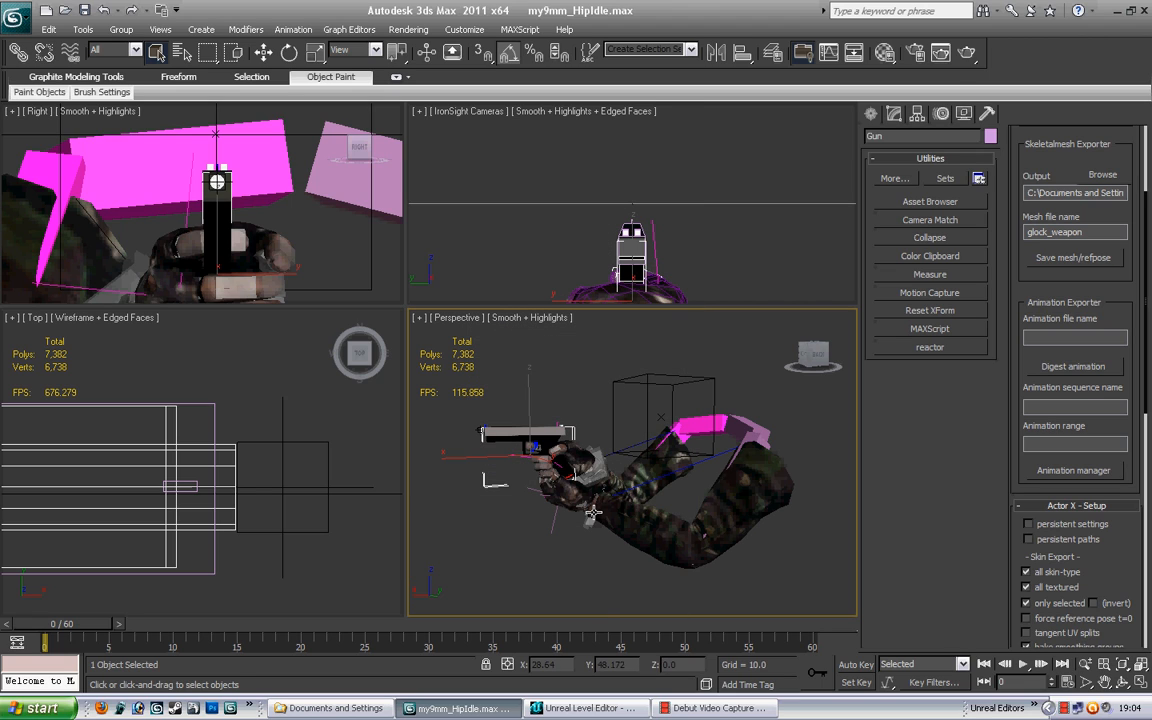
click(17, 21)
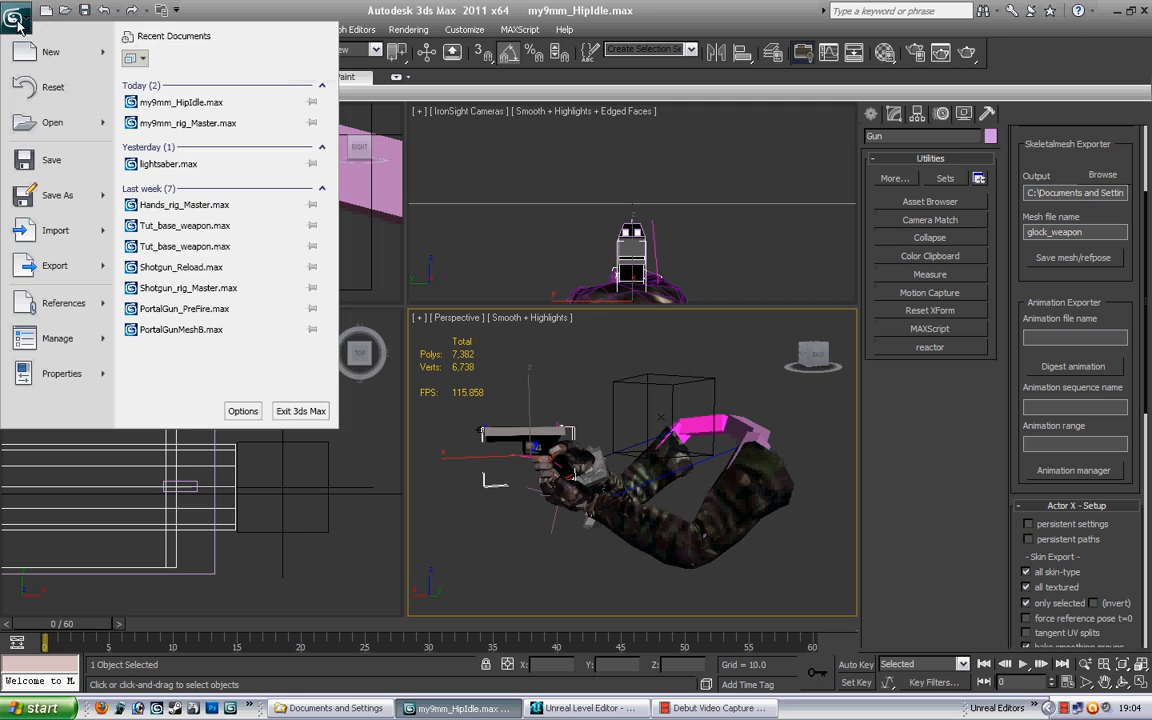
click(52, 167)
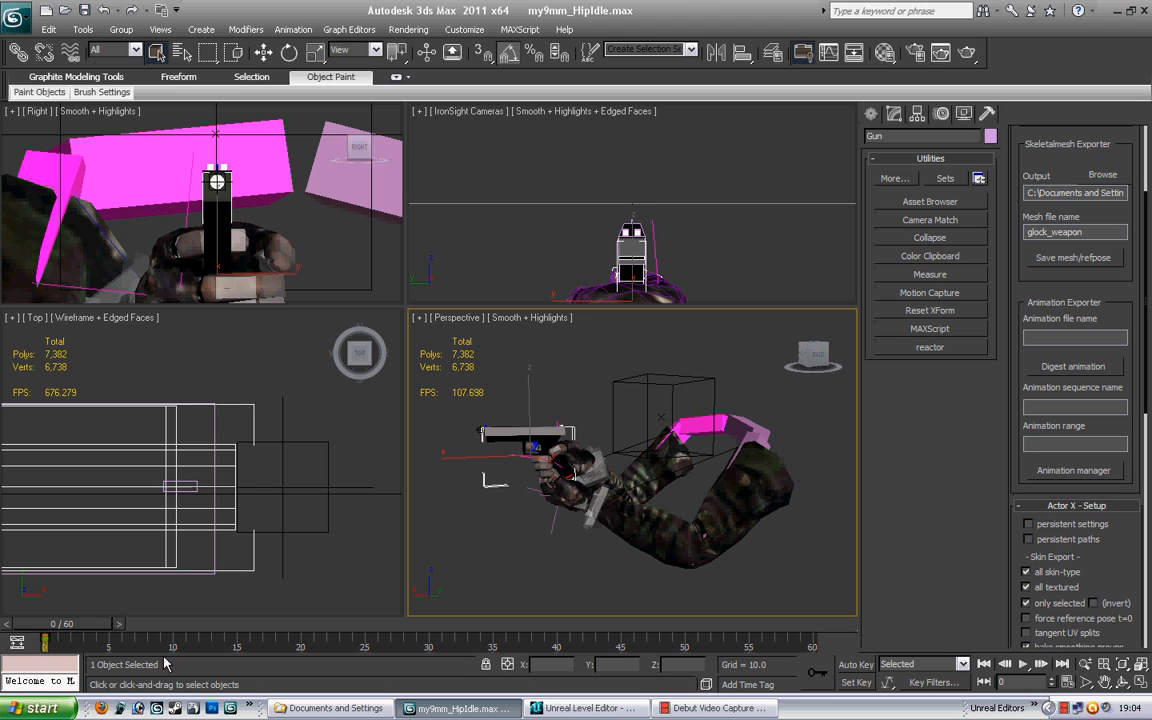
Step: Assign a Position XYZ controller to the selected Gun object
click(304, 30)
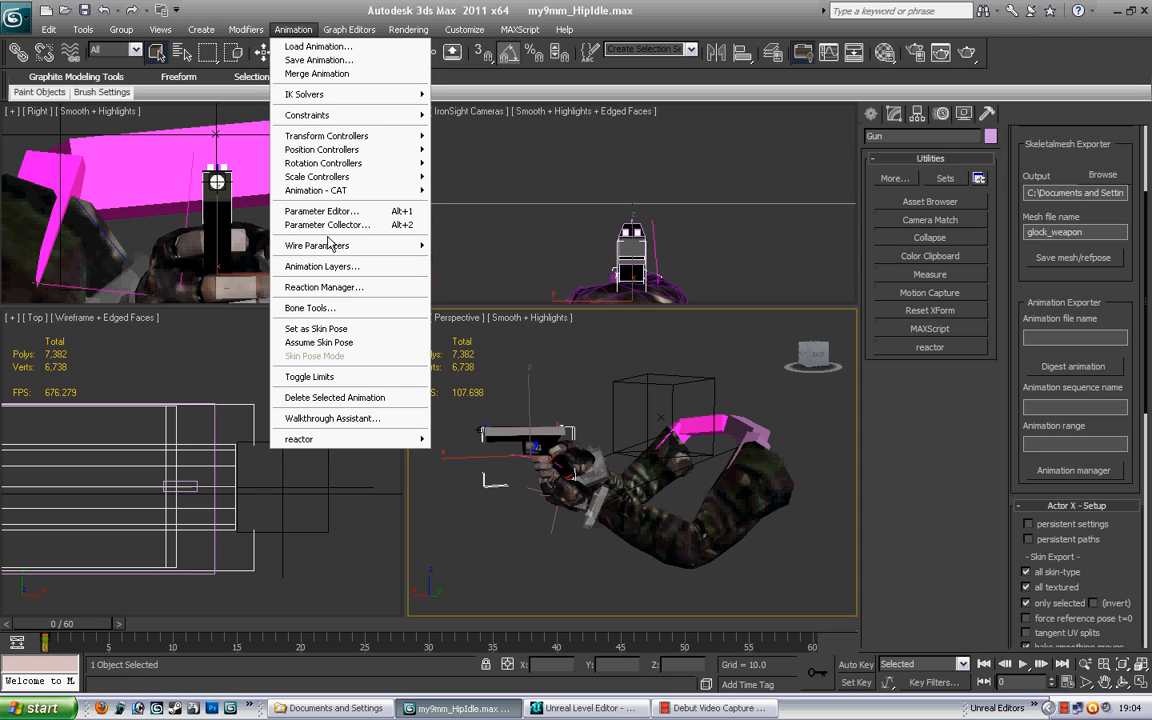
mouse_move(336, 139)
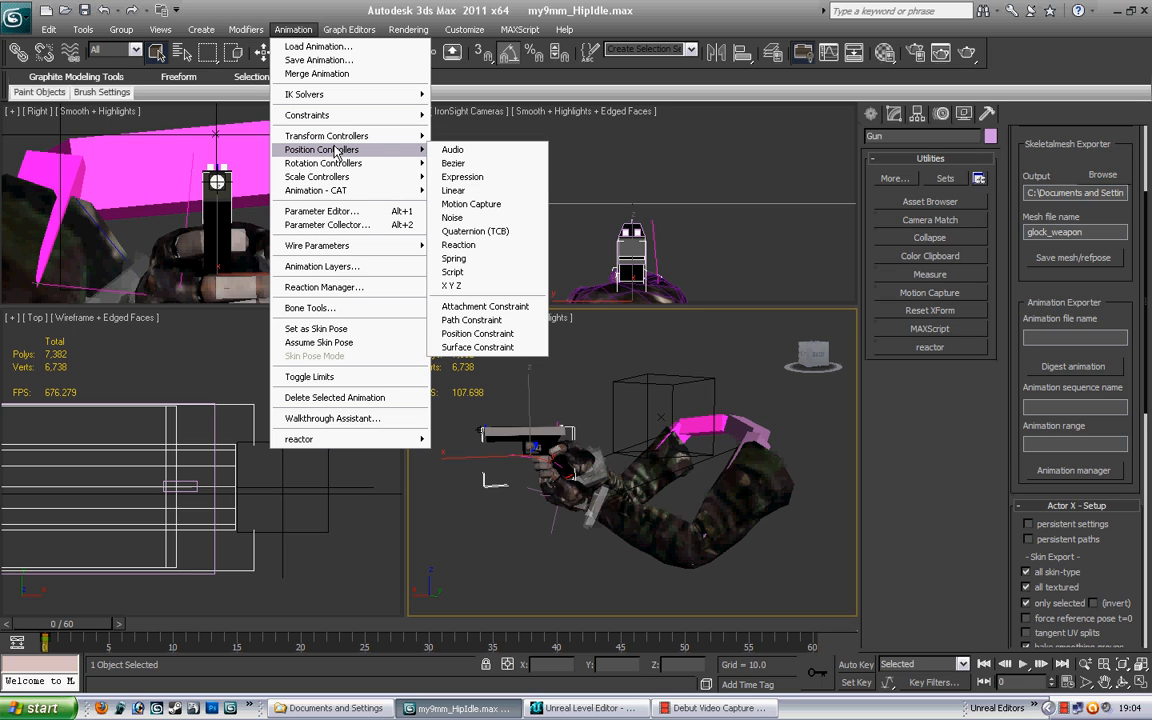
click(476, 287)
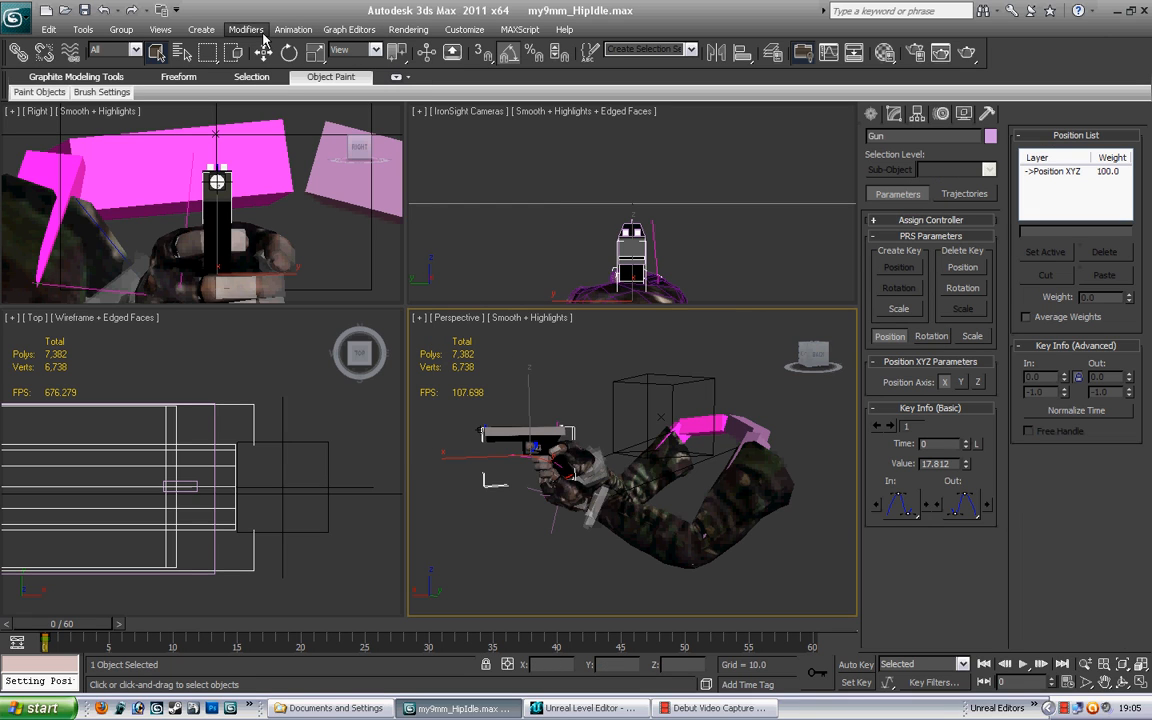
Step: Assign an Euler XYZ rotation controller to the Gun object and save the scene
click(293, 29)
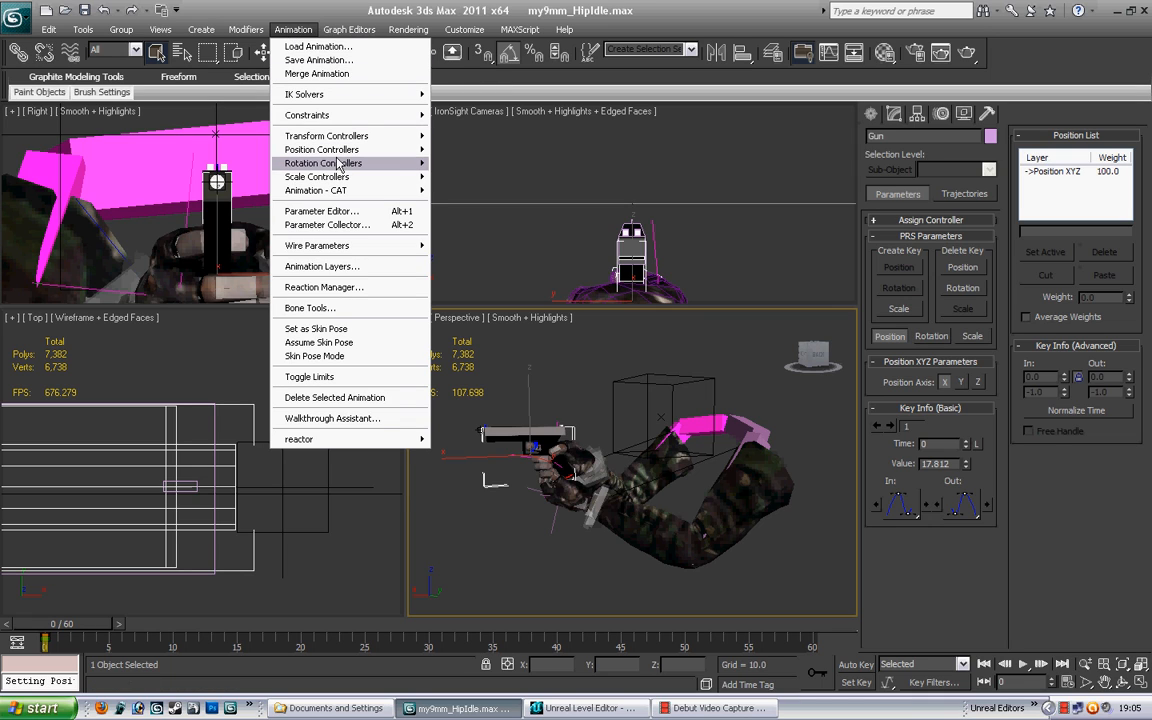
mouse_move(340, 163)
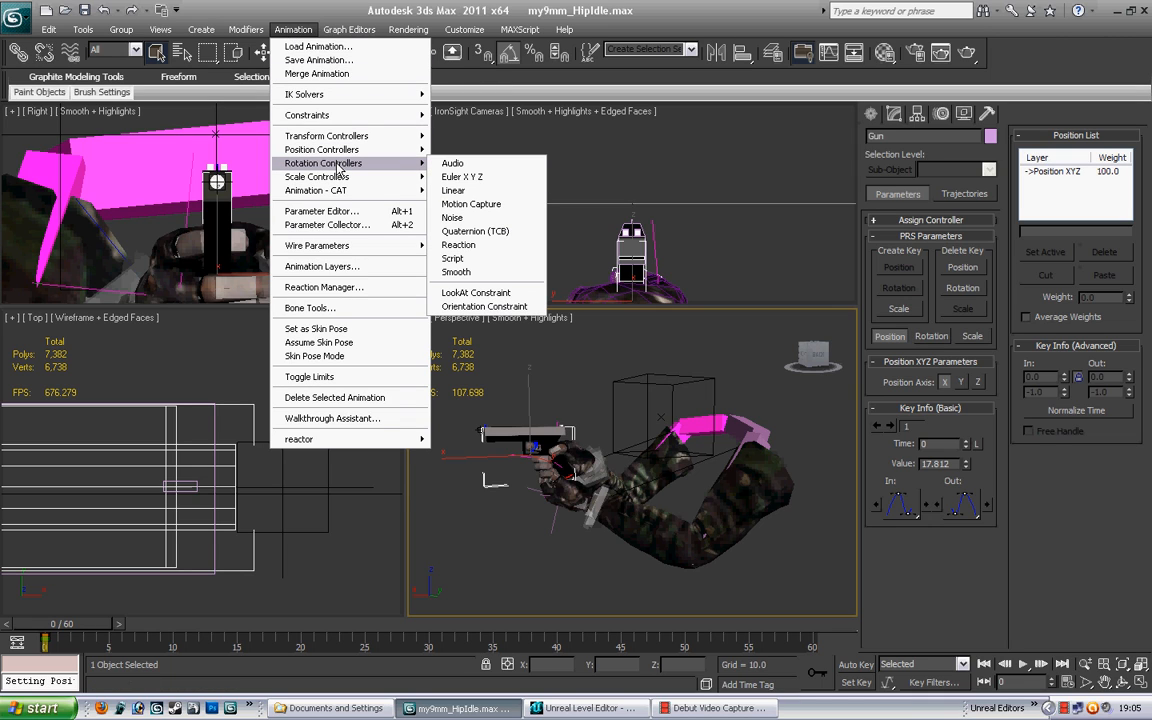
click(491, 180)
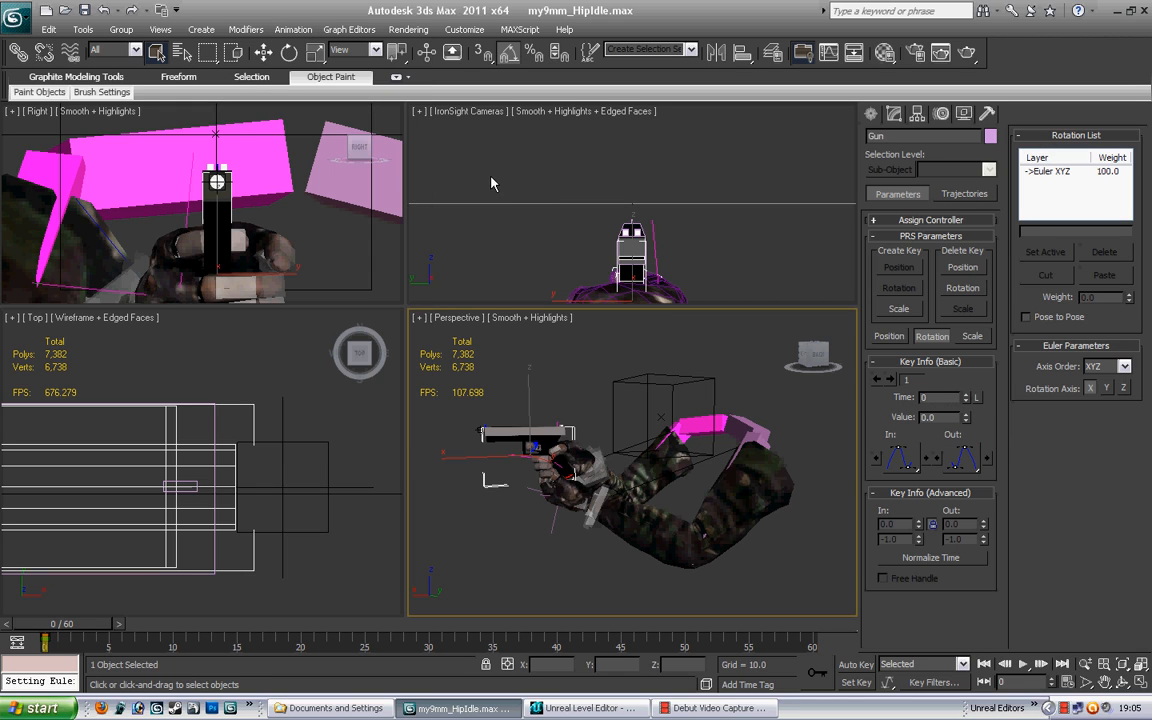
click(17, 18)
click(47, 162)
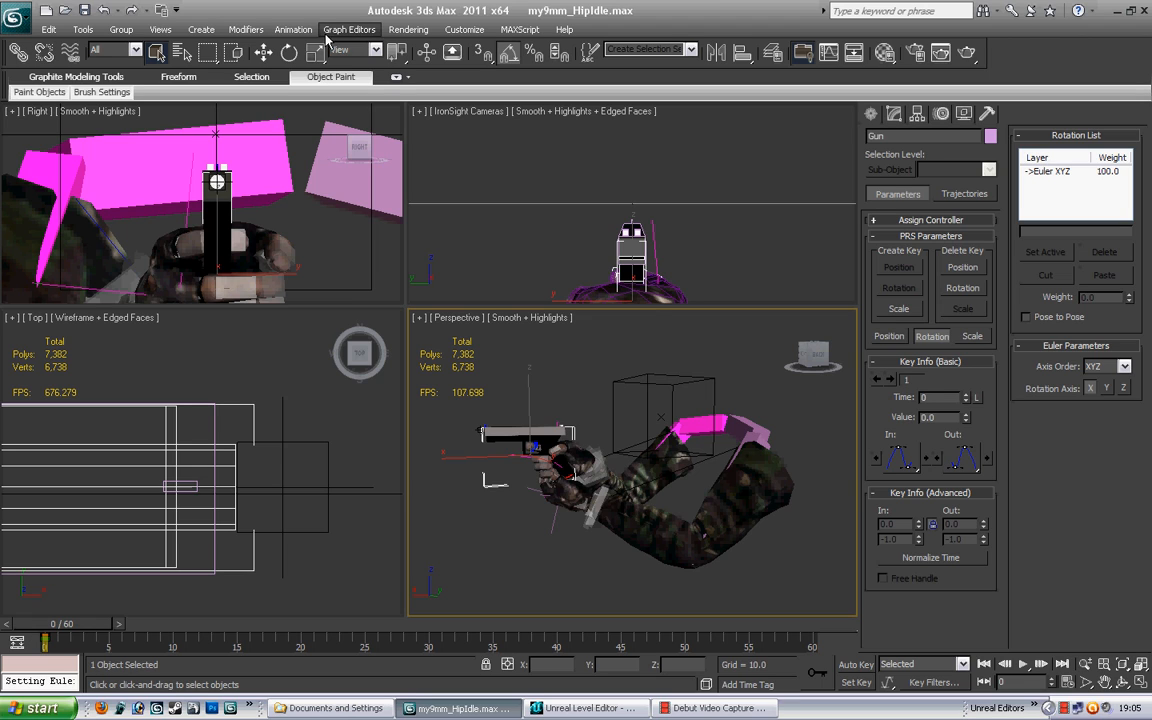
Step: Add a Noise position controller to the Gun object
click(293, 29)
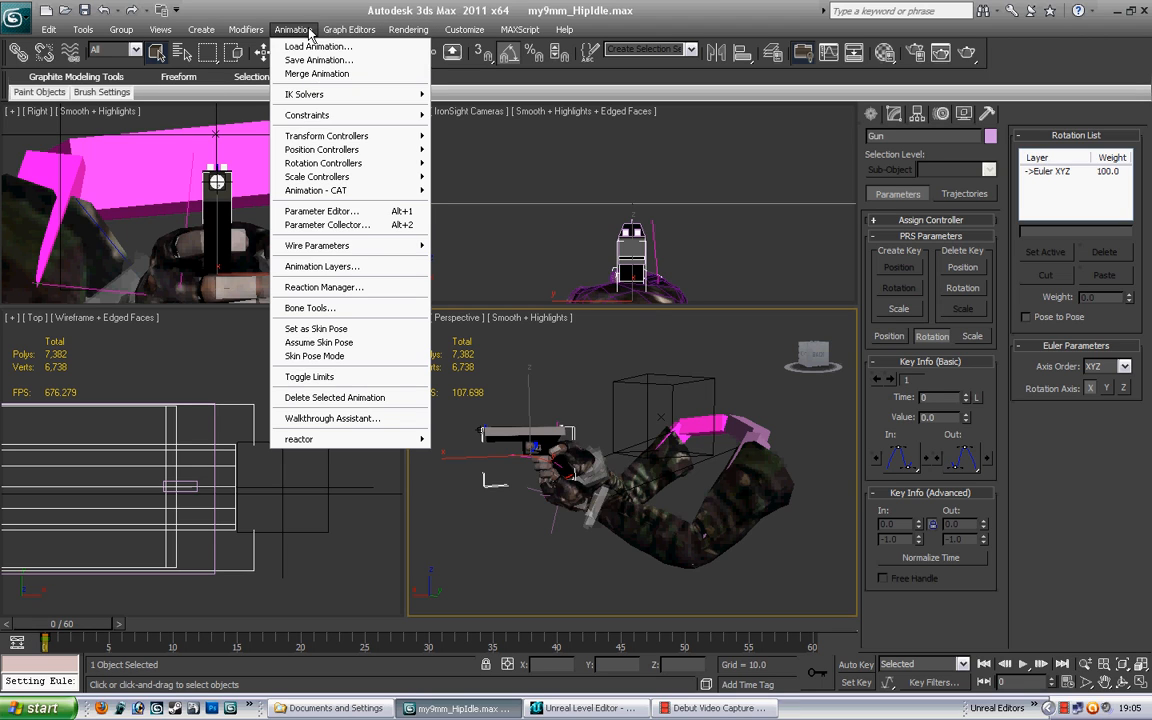
mouse_move(317, 138)
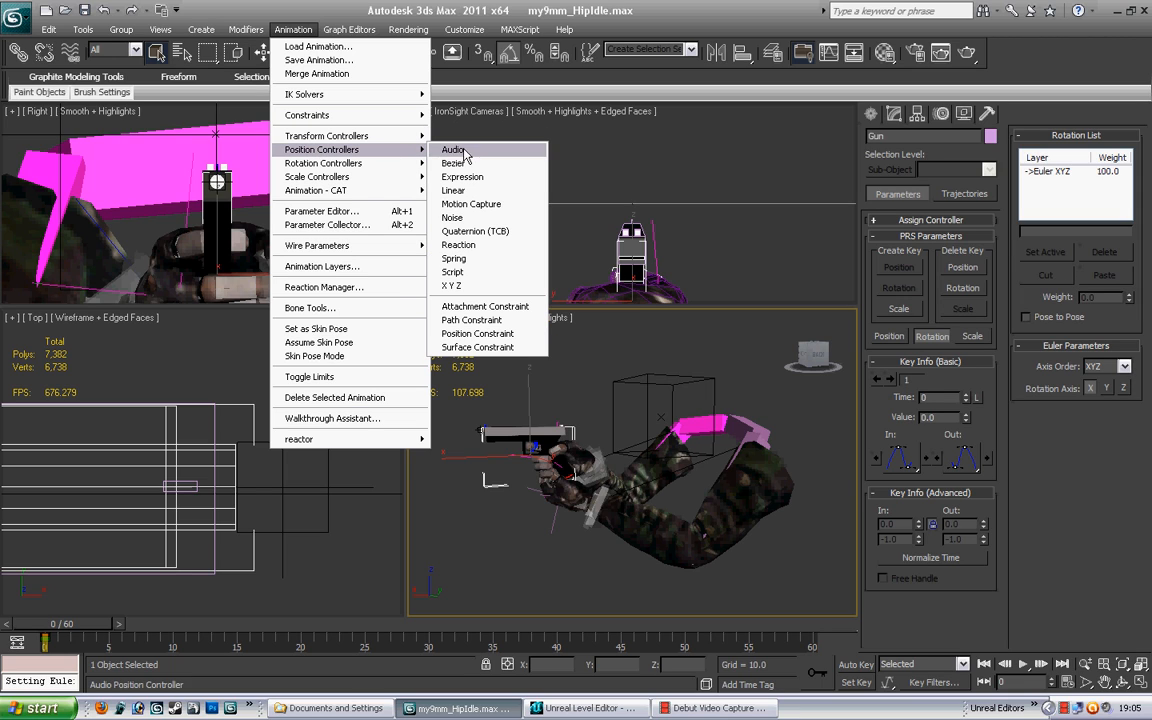
click(474, 219)
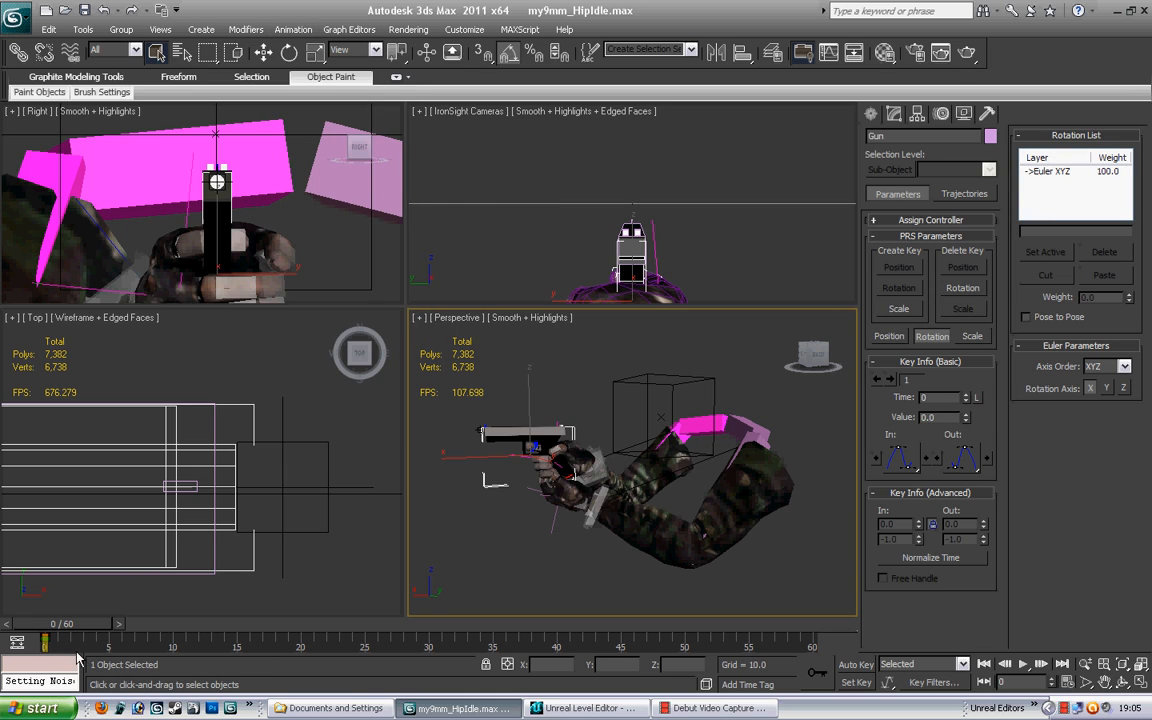
Step: Open the controller properties of the Gun's Noise Position at frame 0 and set the frequency to 0.18
right_click(45, 643)
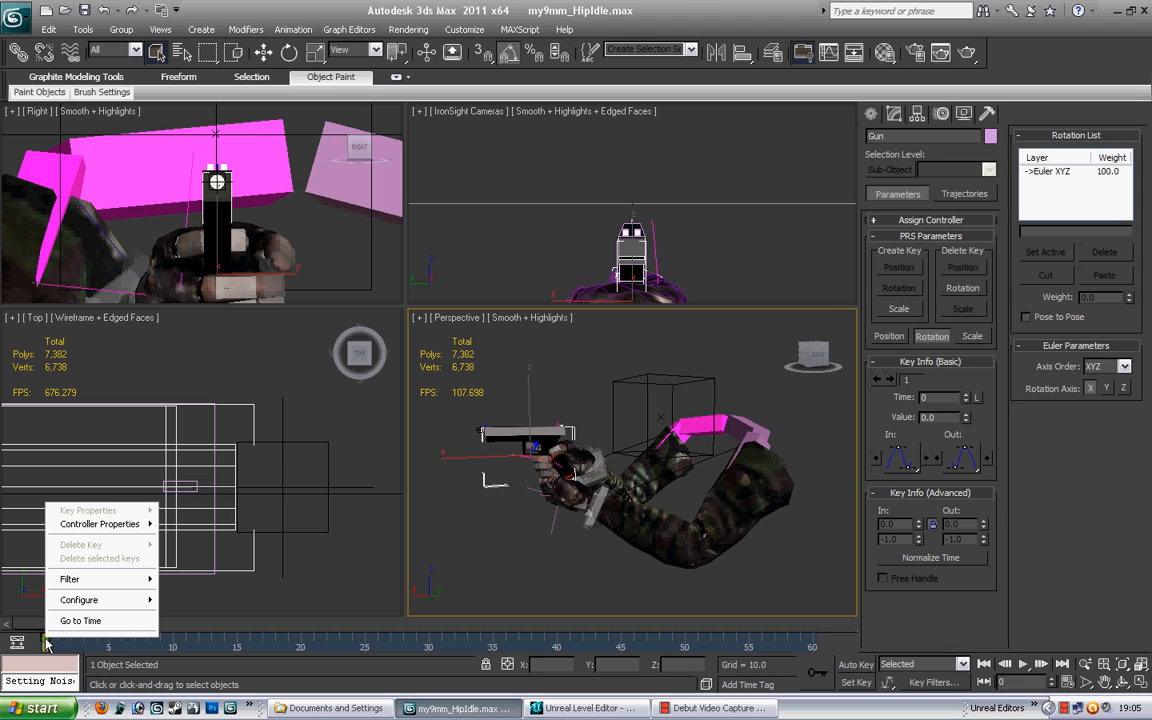
mouse_move(127, 525)
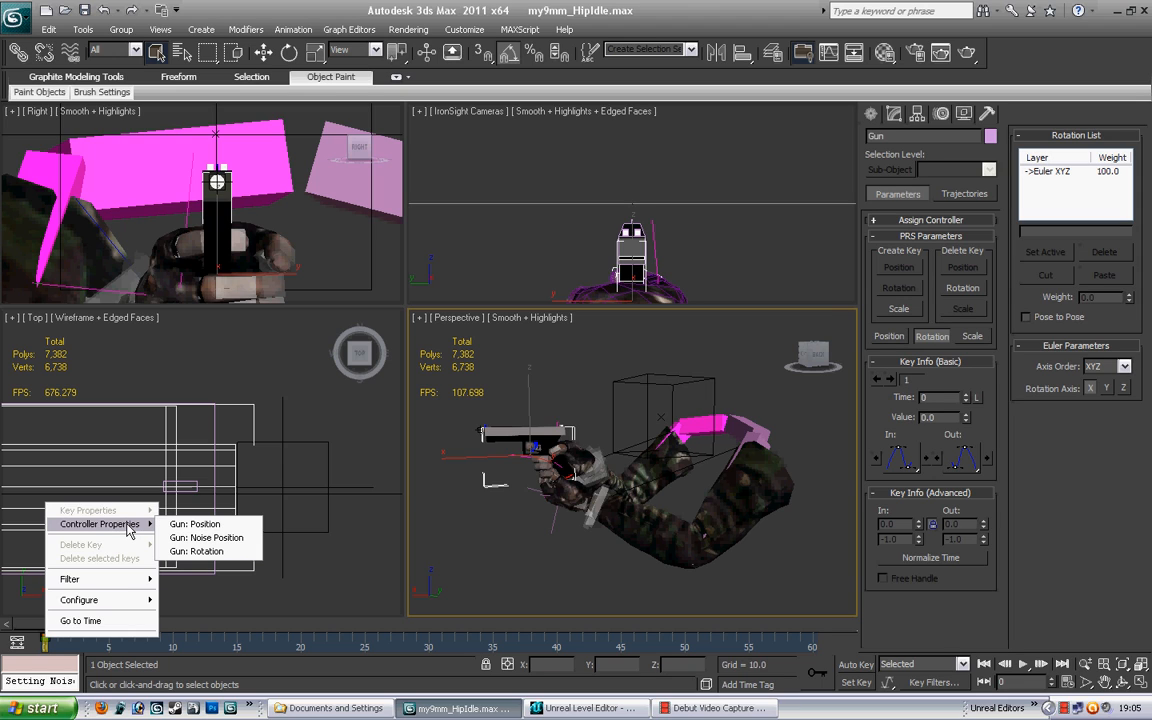
click(218, 543)
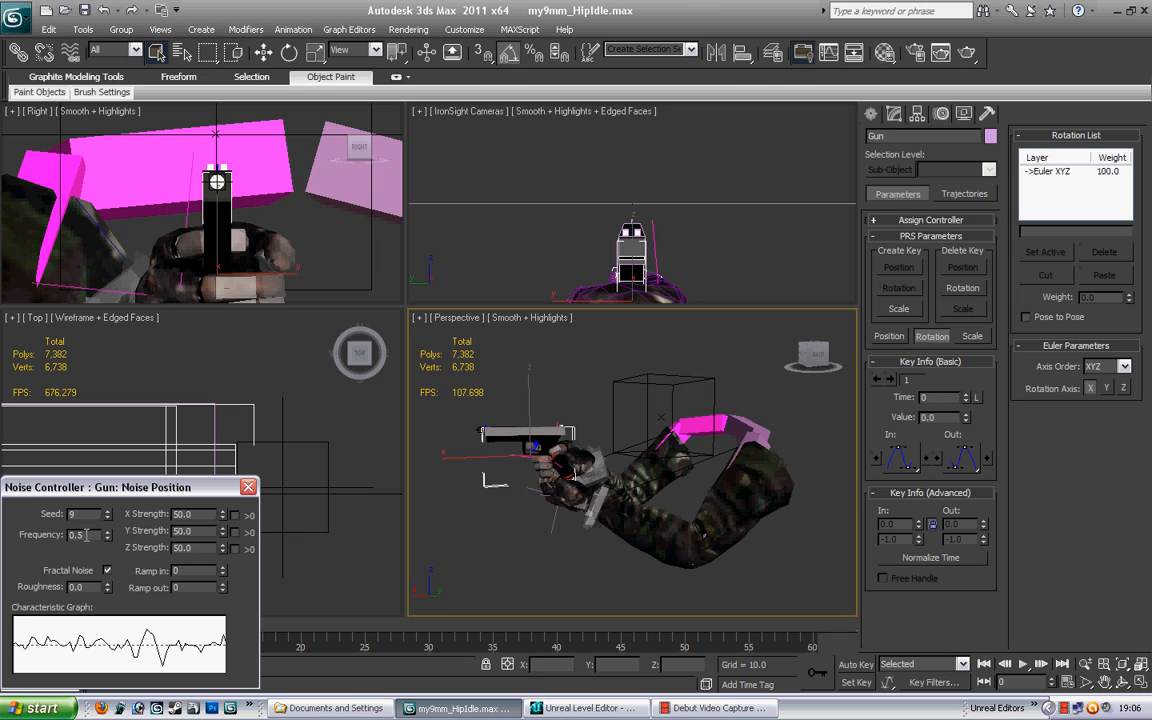
drag(86, 536, 64, 532)
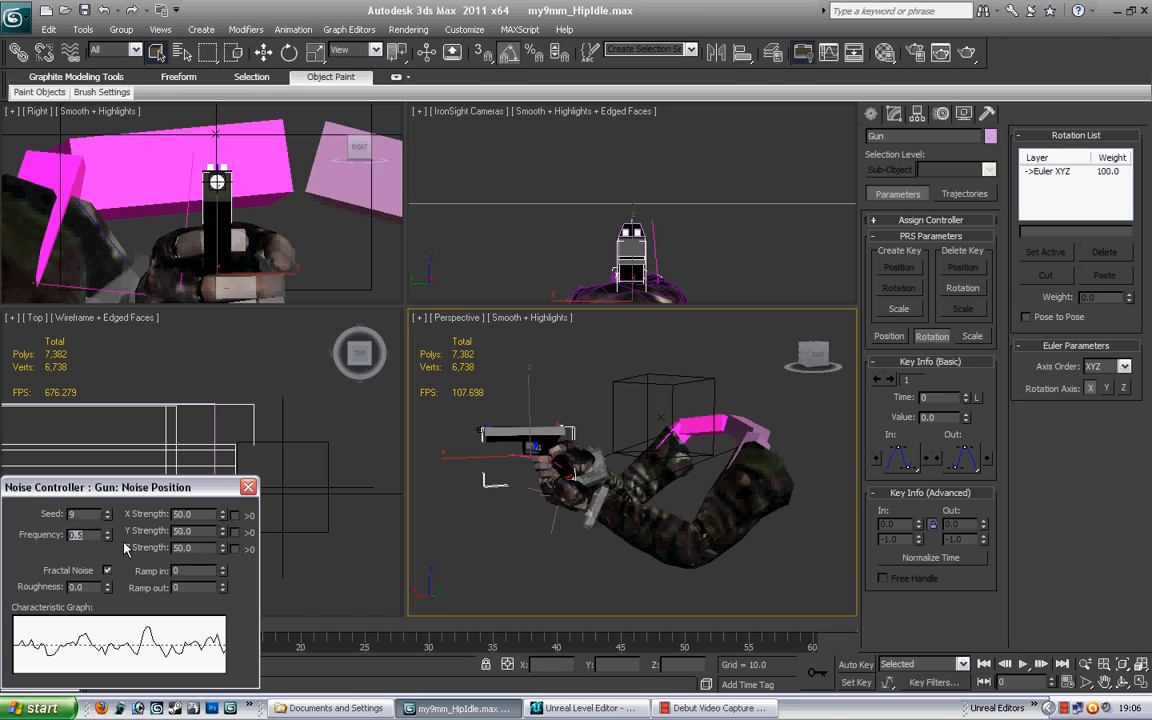
text(0.18)
Step: Set the position noise's X and Y strength to 0.2 and Z strength to 0.3, and turn off fractal noise
drag(195, 514, 168, 515)
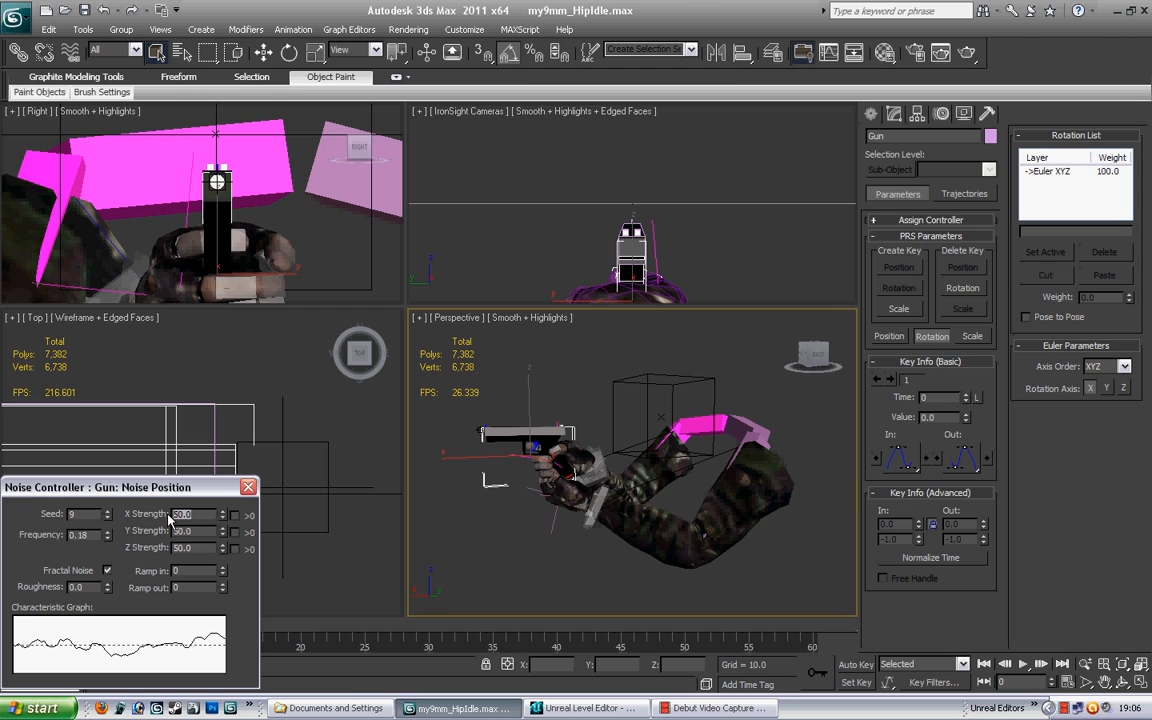
text(0.2)
drag(198, 532, 170, 532)
text(0.2)
drag(201, 547, 171, 547)
text(0.3)
click(106, 571)
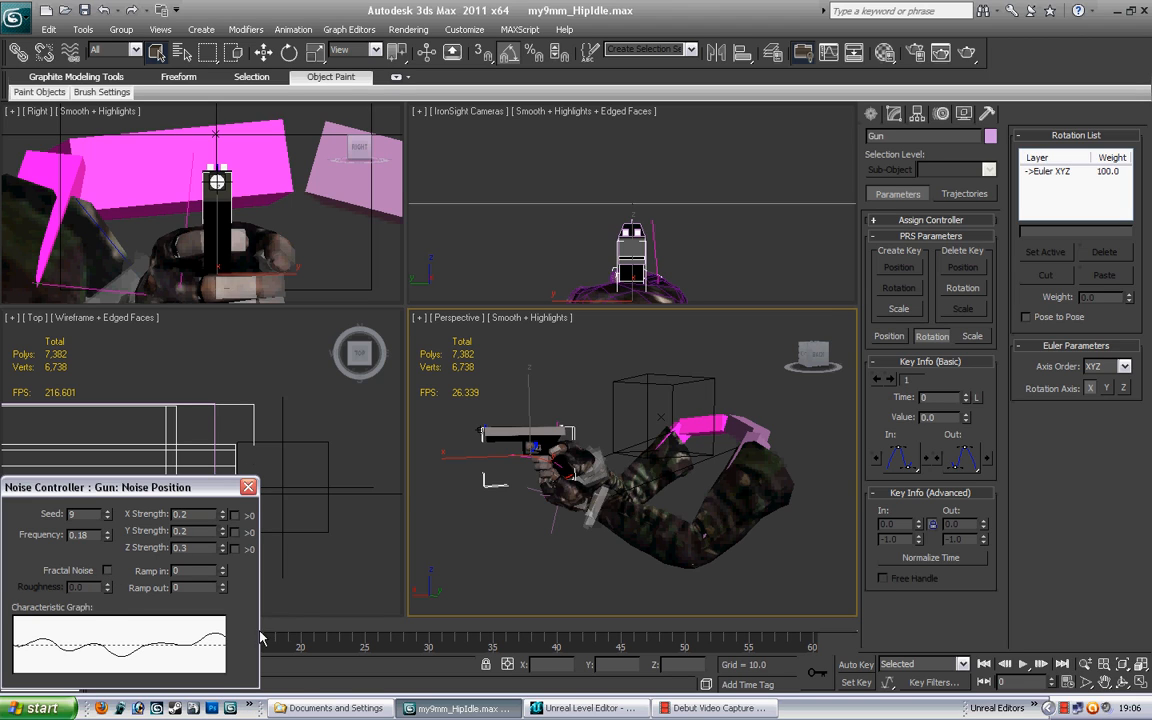
Step: Close the Noise Position settings and save the scene
click(248, 487)
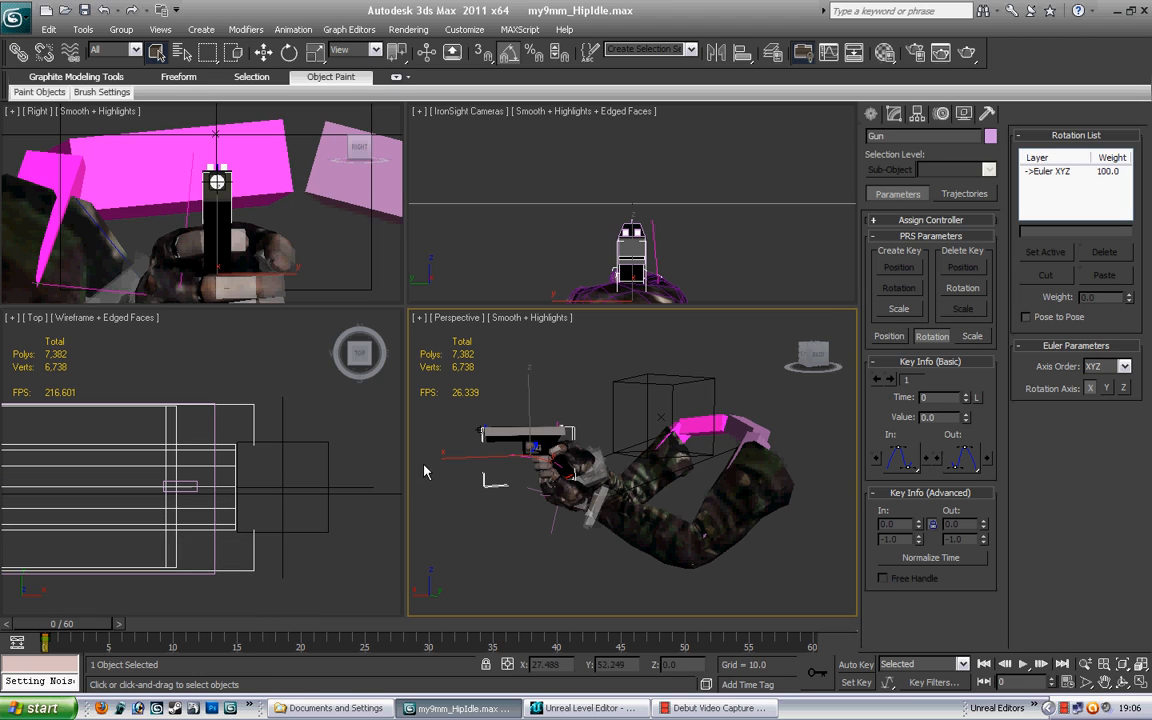
click(18, 18)
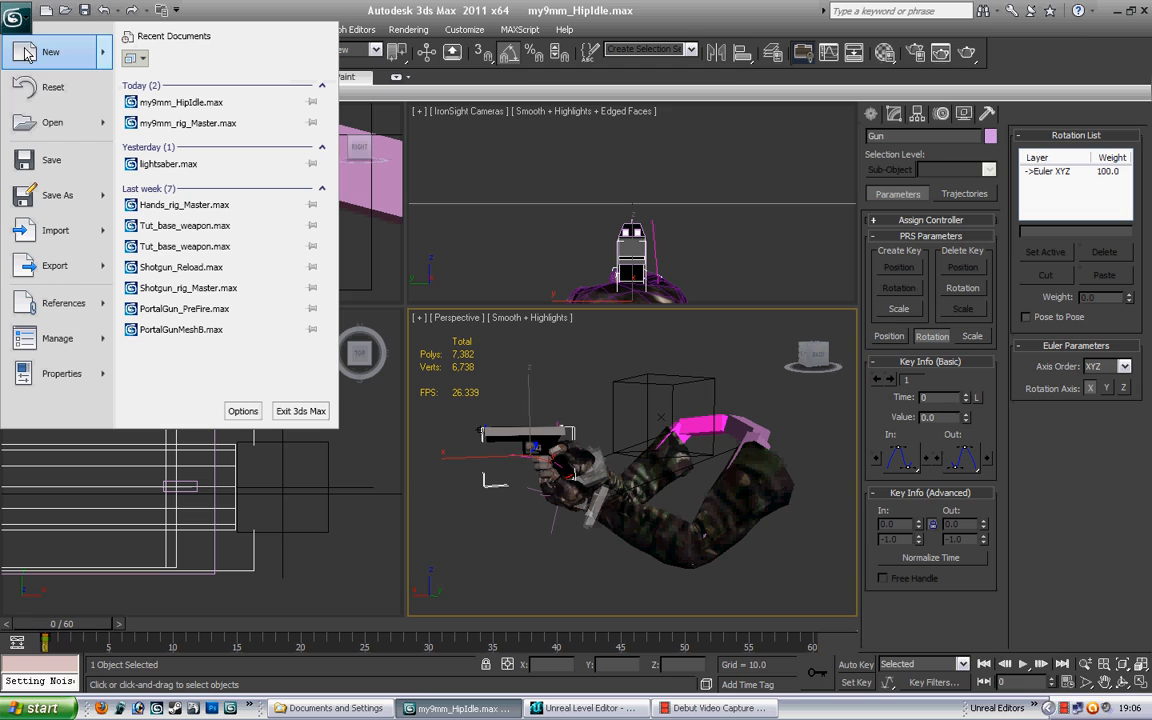
click(50, 160)
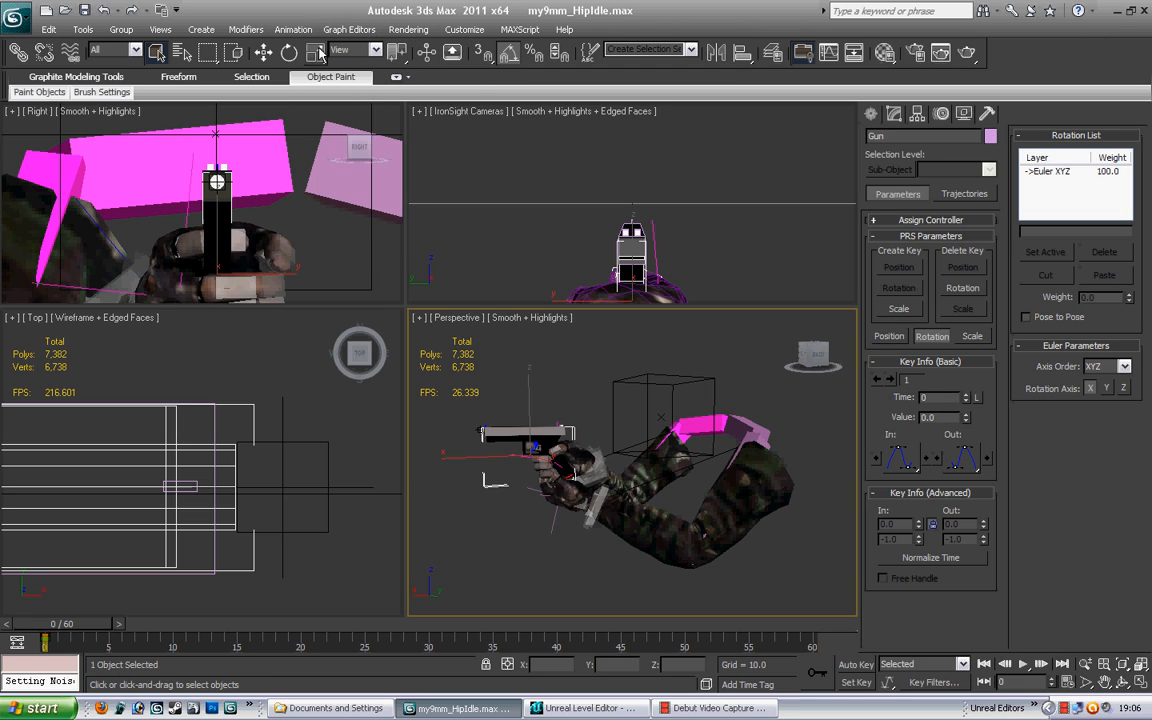
right_click(47, 643)
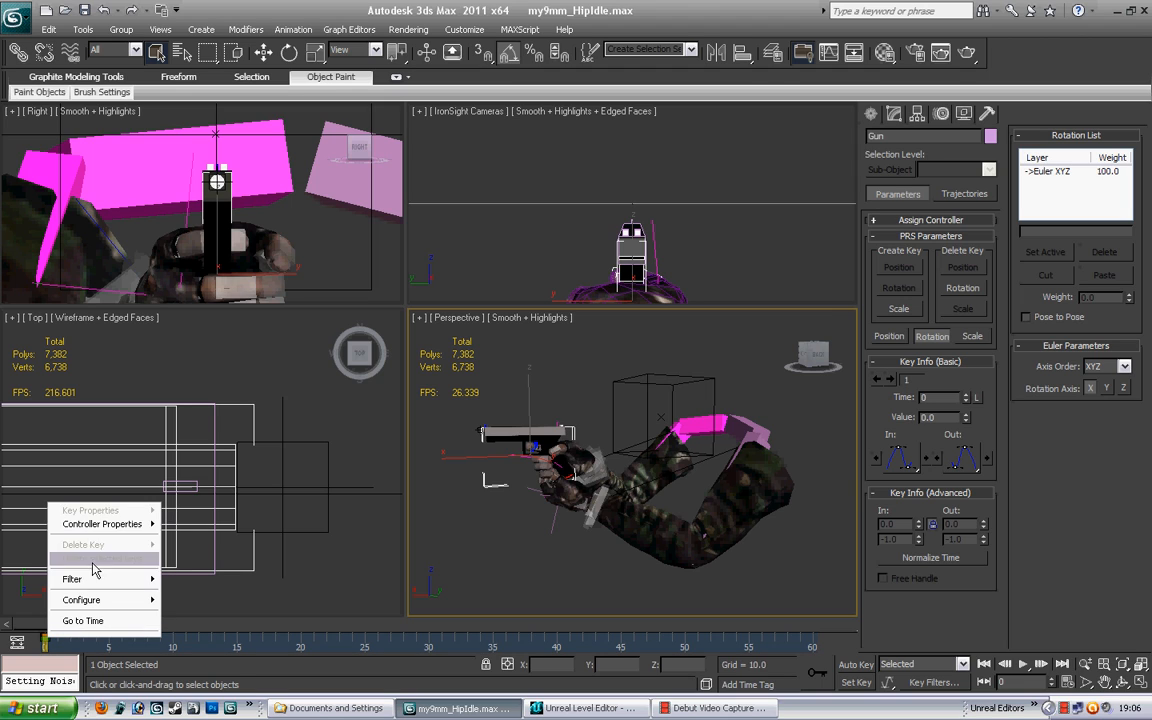
mouse_move(97, 531)
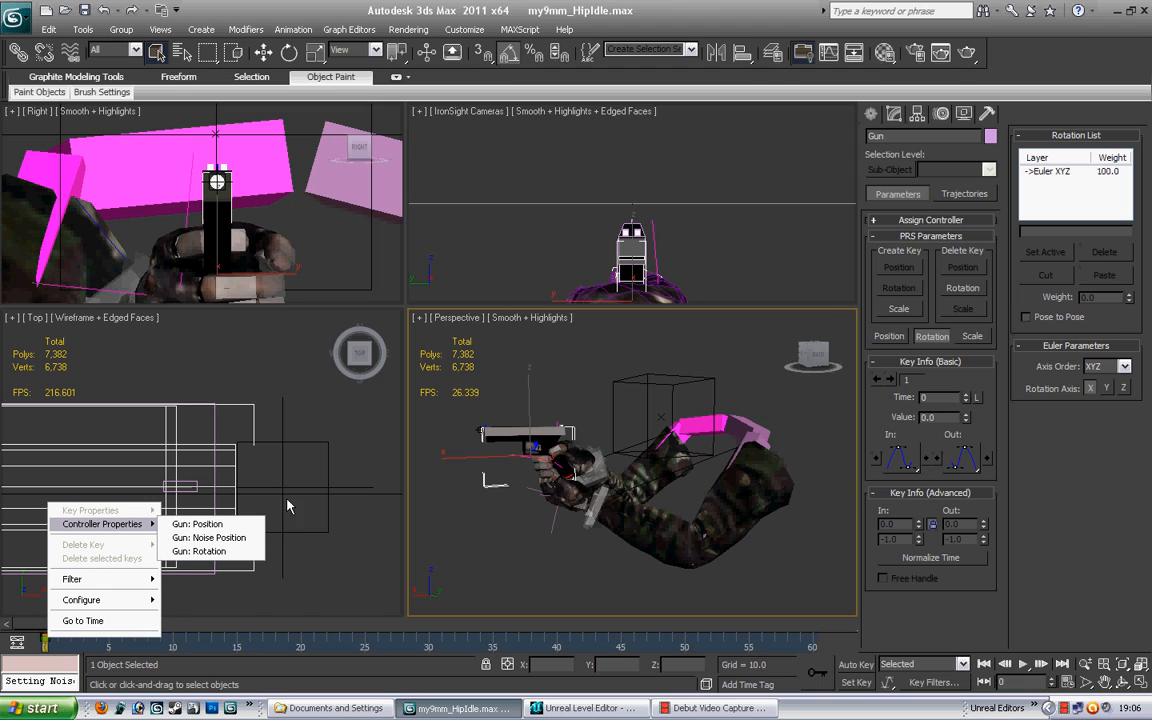
click(675, 5)
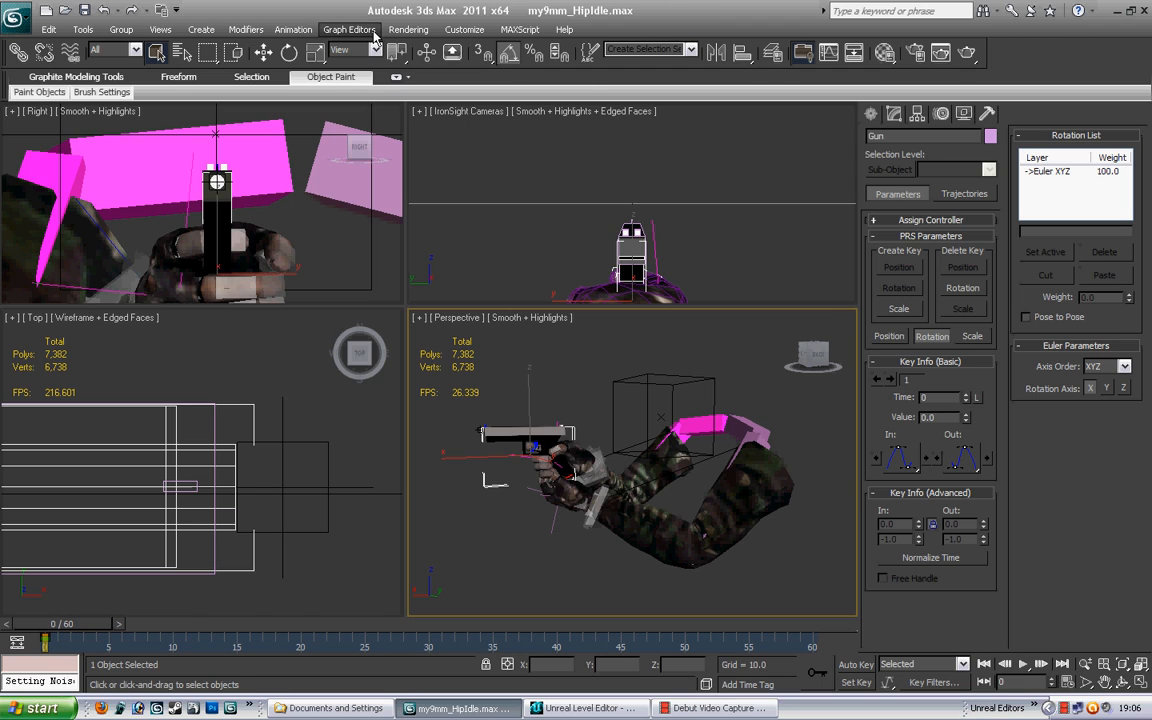
Step: Add a Noise rotation controller to the Gun object
click(294, 29)
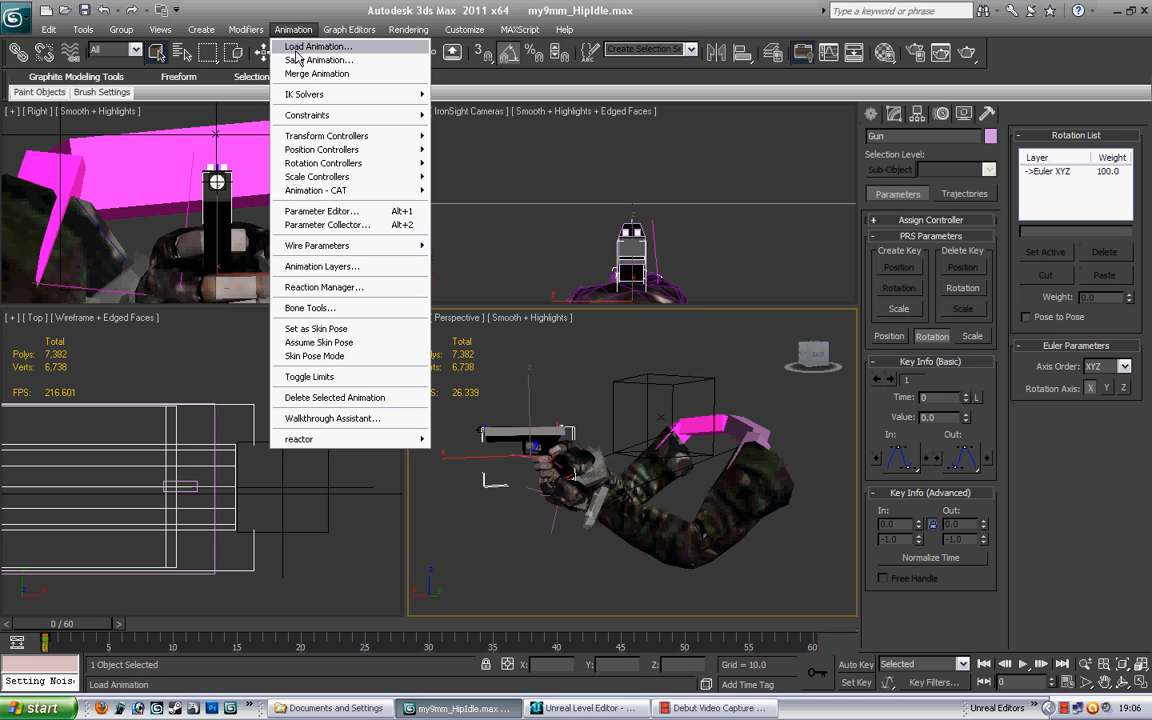
mouse_move(326, 167)
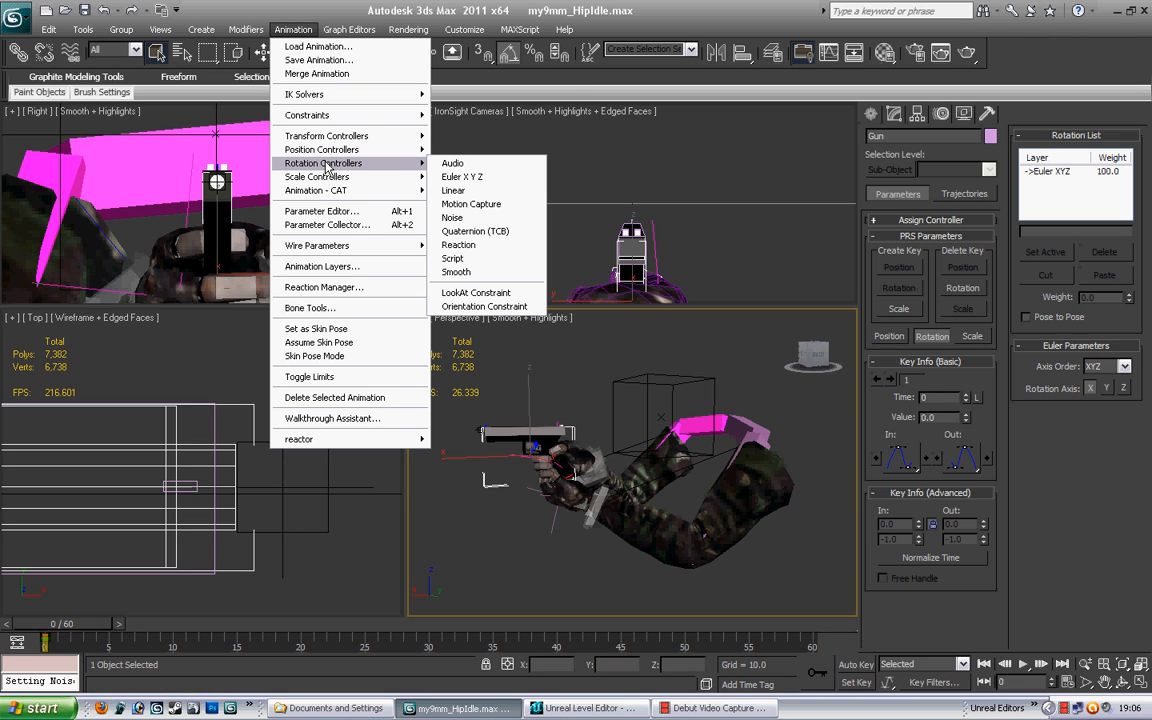
click(466, 217)
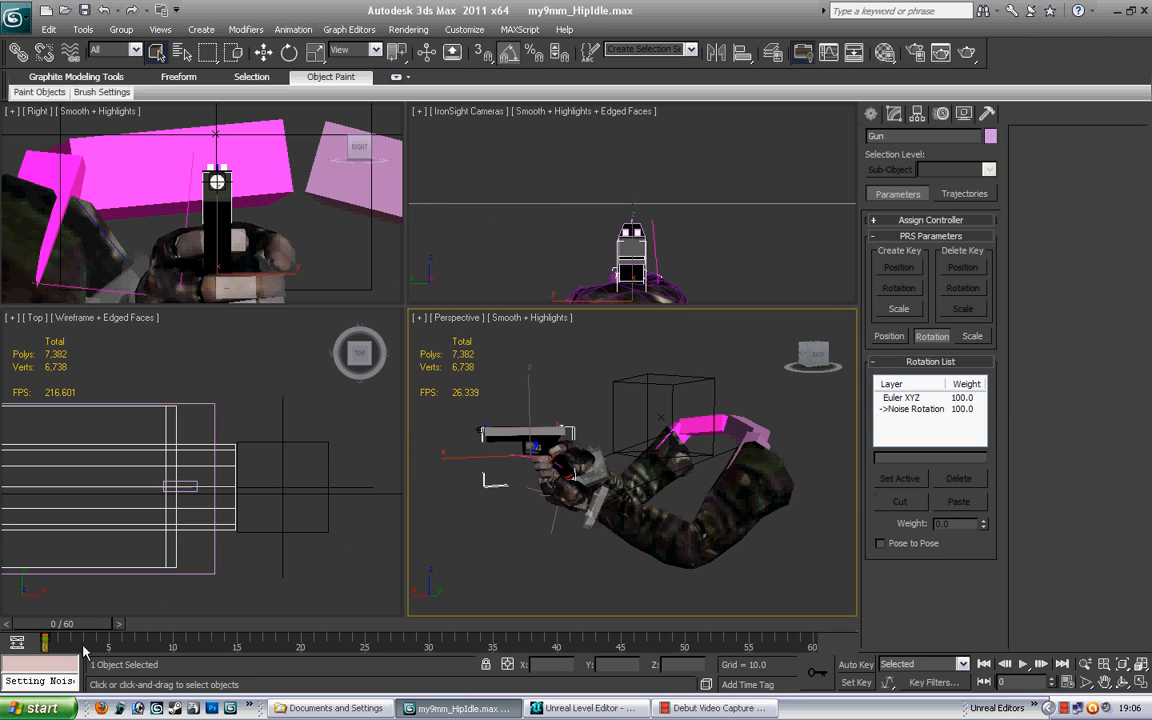
Step: Open the controller properties of the Gun's Noise Rotation at frame 0 and set the frequency to 0.08
right_click(45, 645)
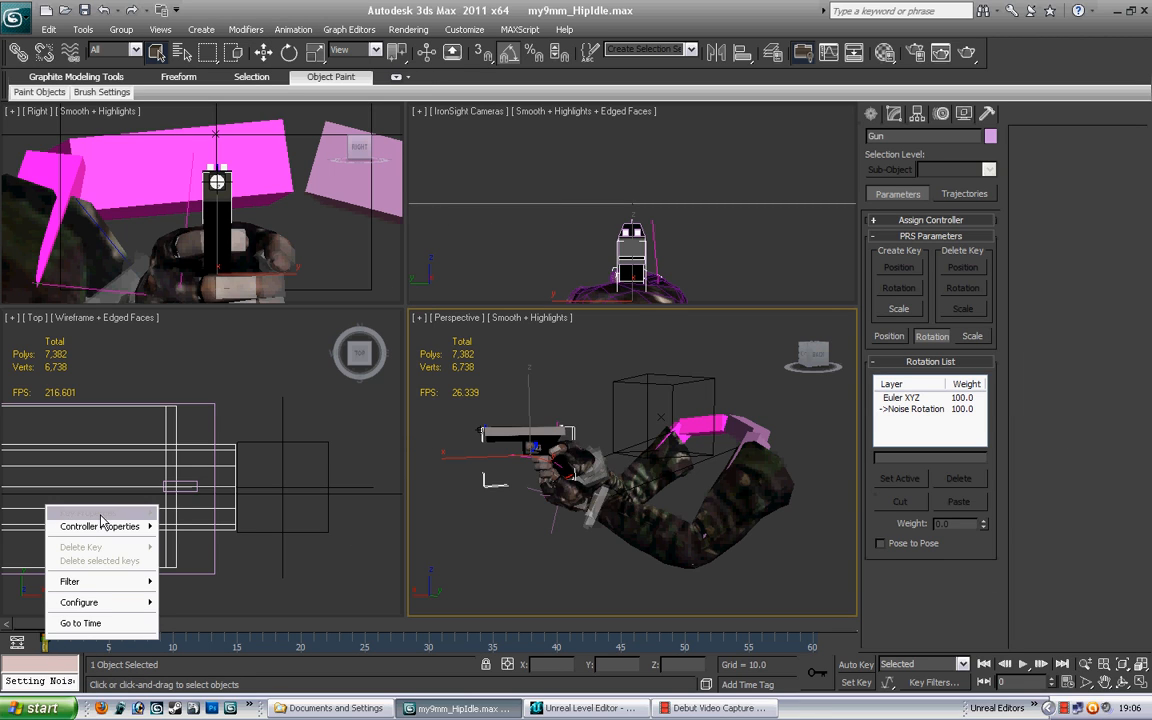
mouse_move(100, 526)
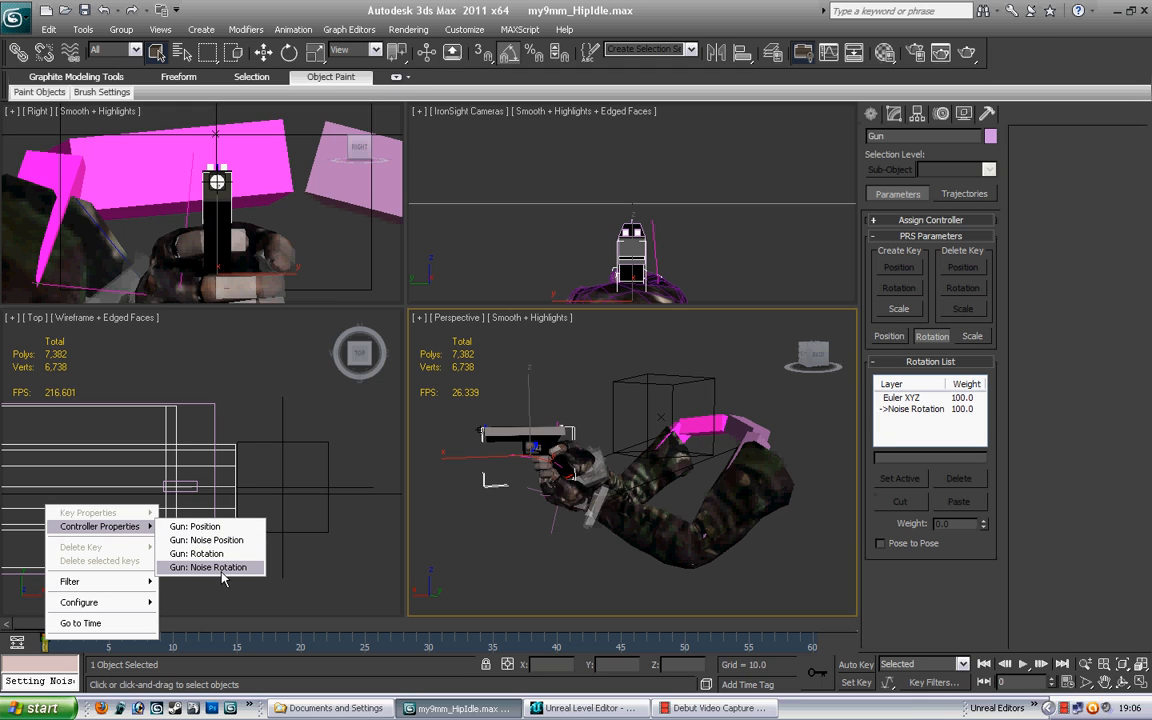
click(224, 567)
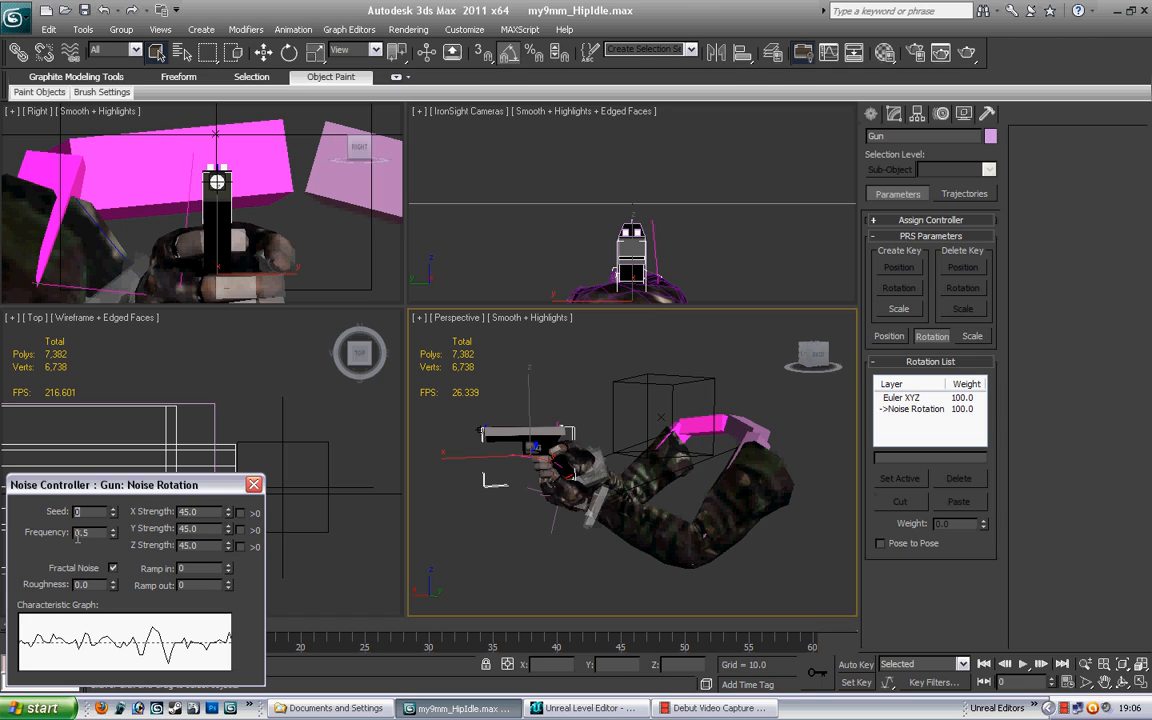
drag(93, 534, 48, 537)
text(0.08)
key(Tab)
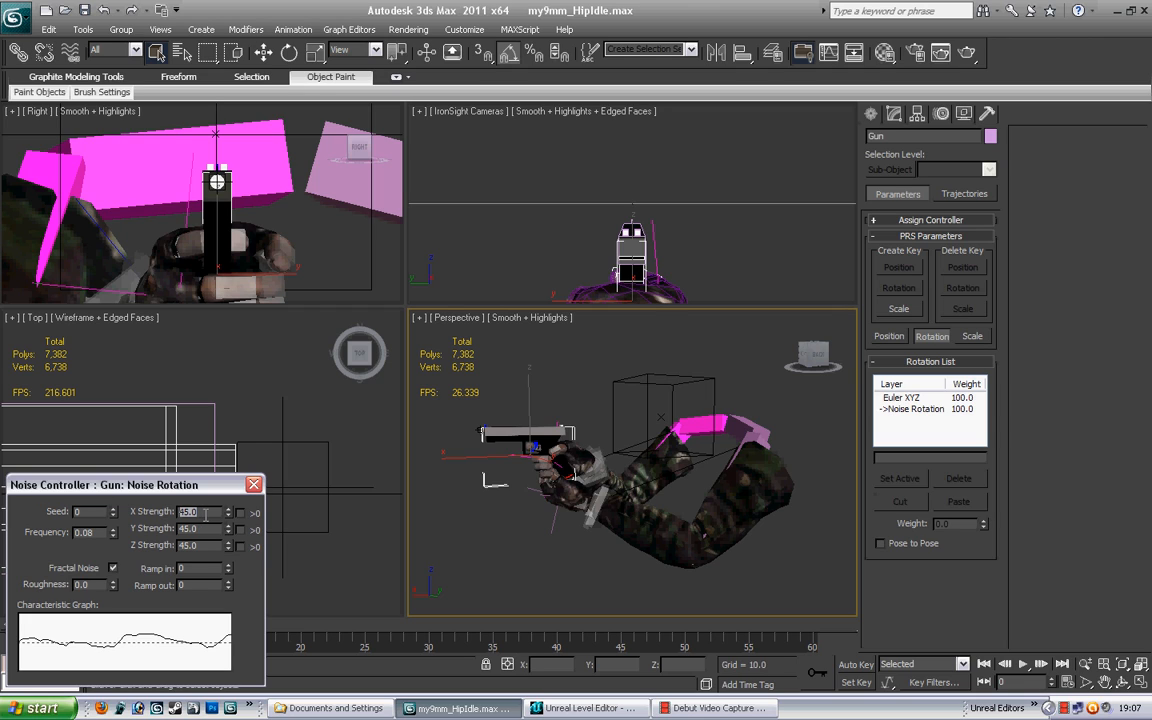
Step: Set the rotation noise's X and Y strength to 1.5 and Z strength to 2.0, and turn off fractal noise
text(1.5)
key(Tab)
text(1)
key(Tab)
text(2.0)
click(113, 568)
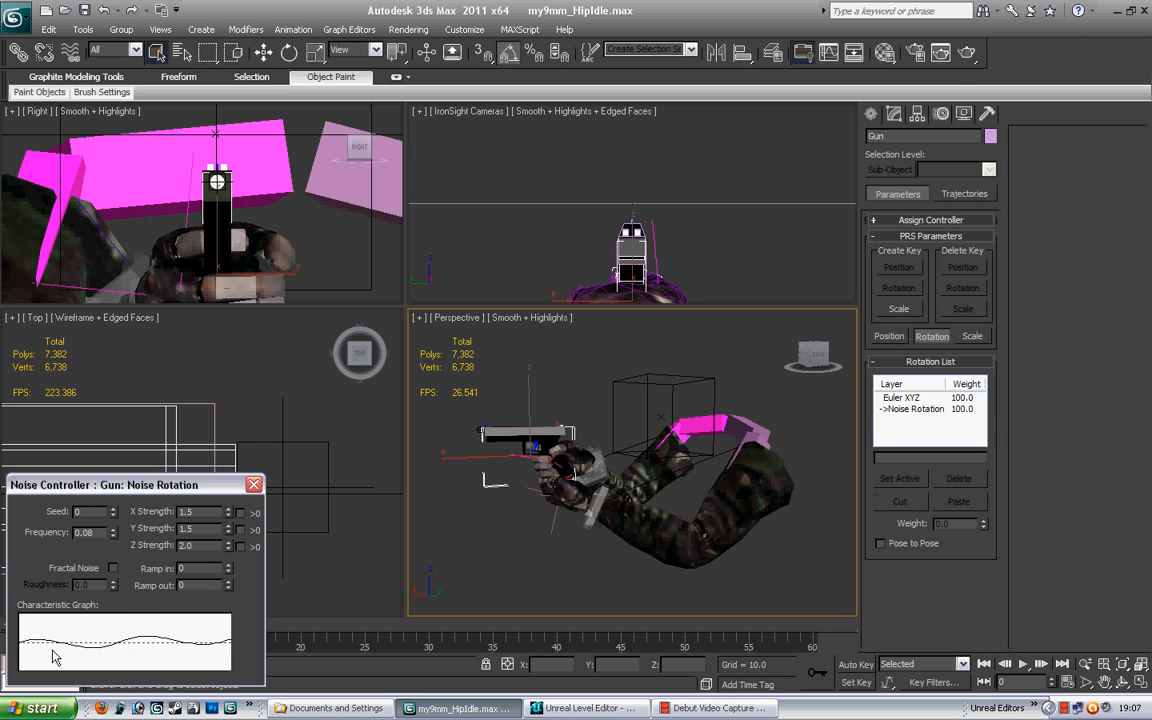
Step: Close the Noise Rotation settings and save the scene
click(253, 484)
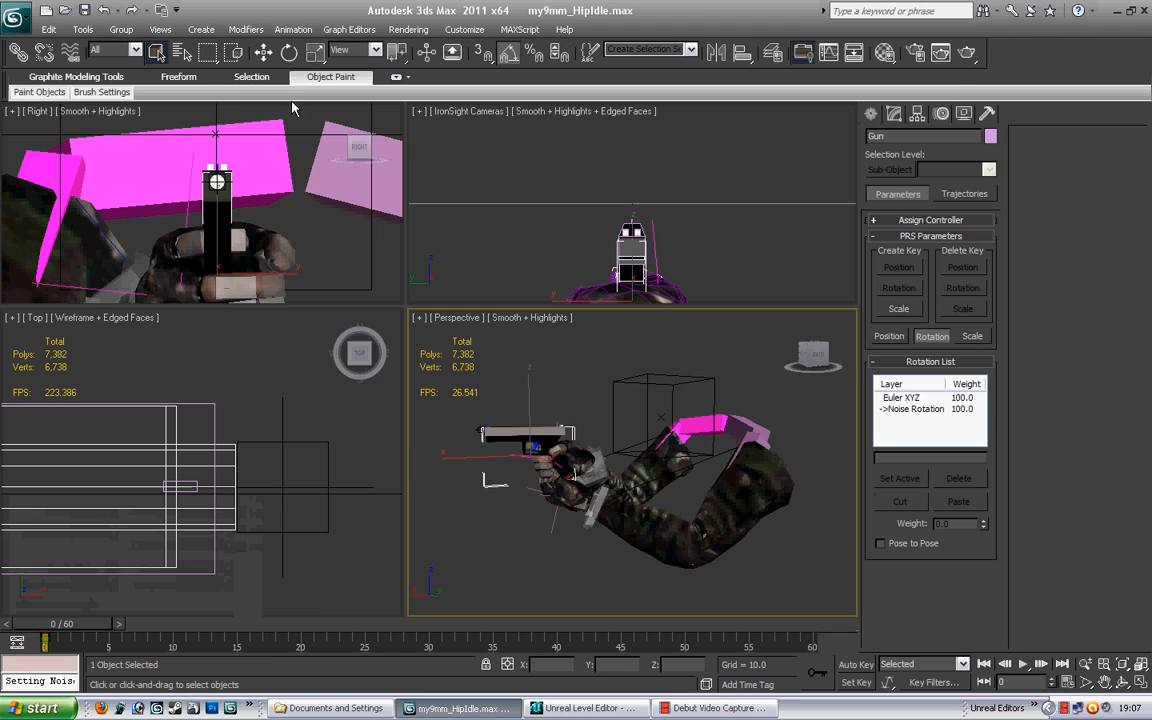
click(15, 17)
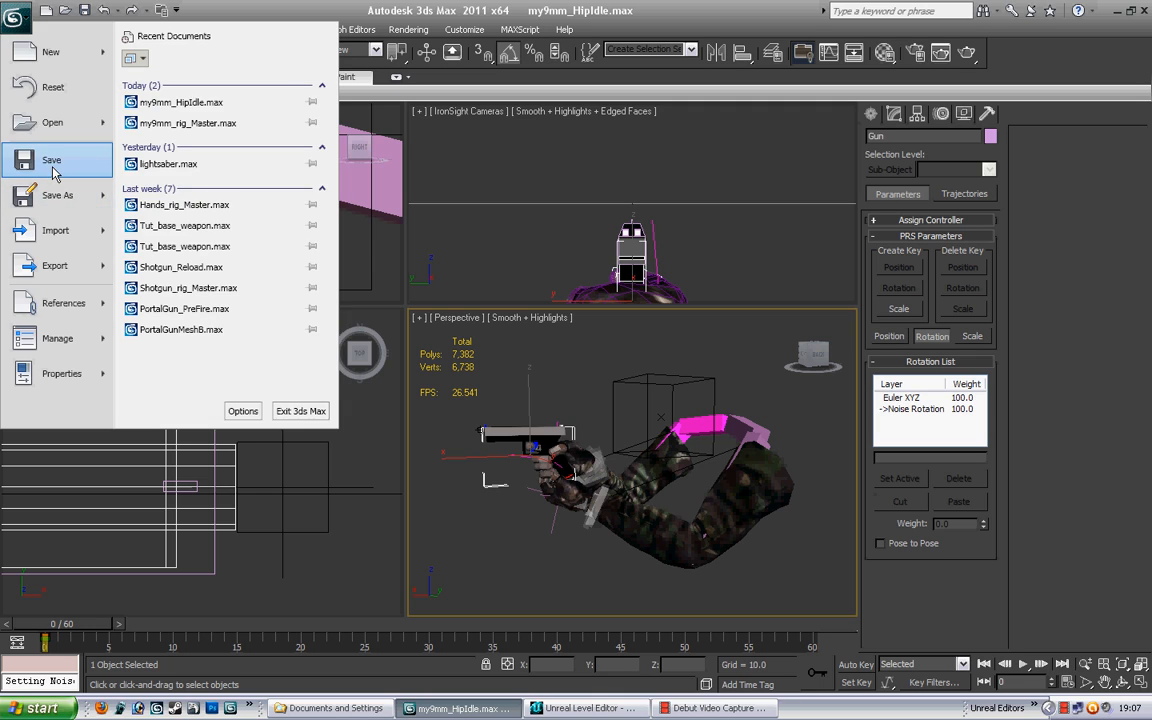
click(45, 163)
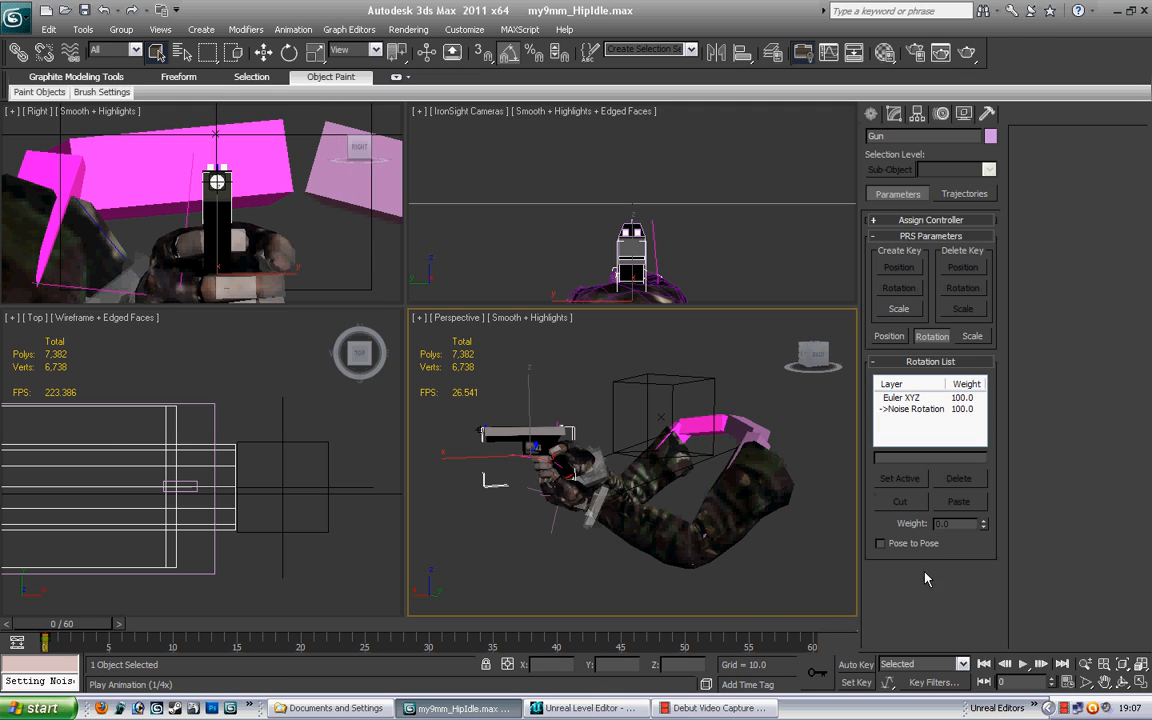
right_click(570, 354)
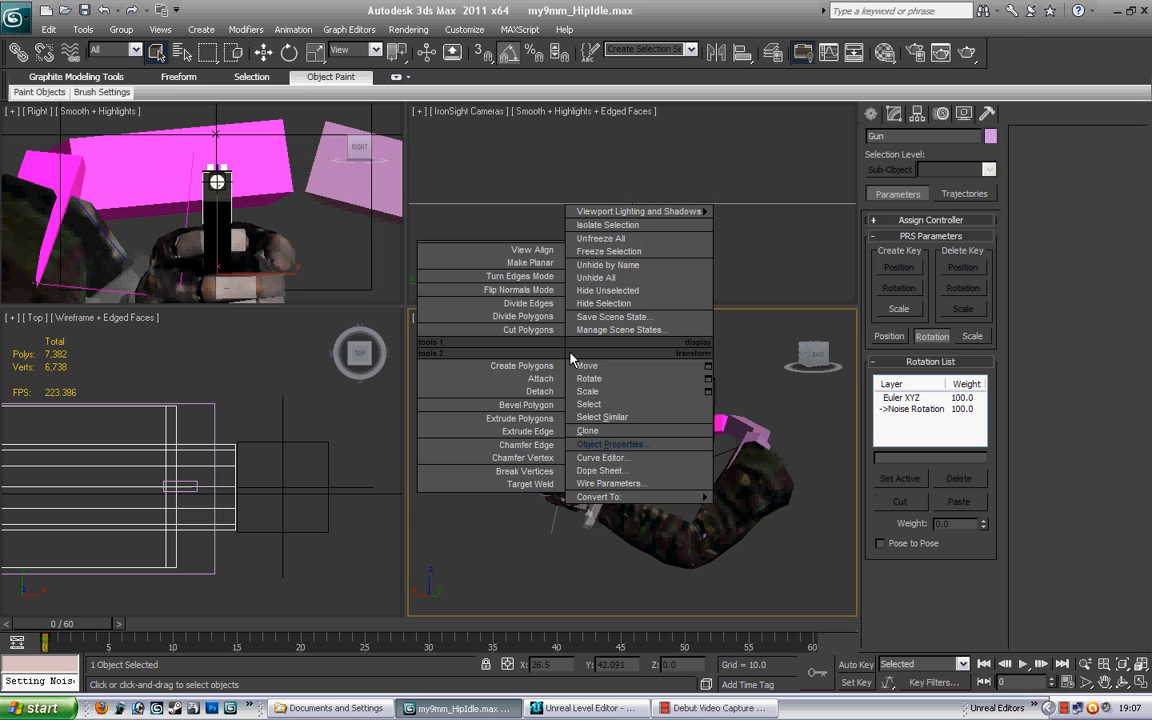
click(739, 355)
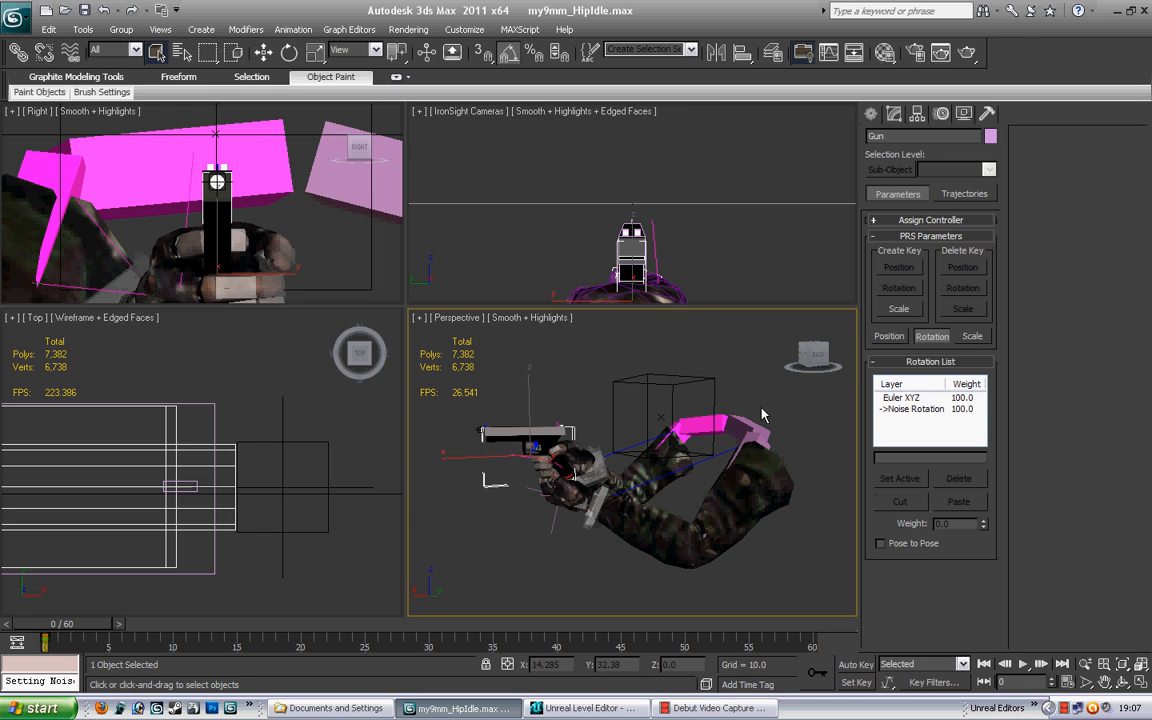
Step: Play back the hip idle animation to check the gun's noise motion, stop it, and return to frame 0
click(1023, 664)
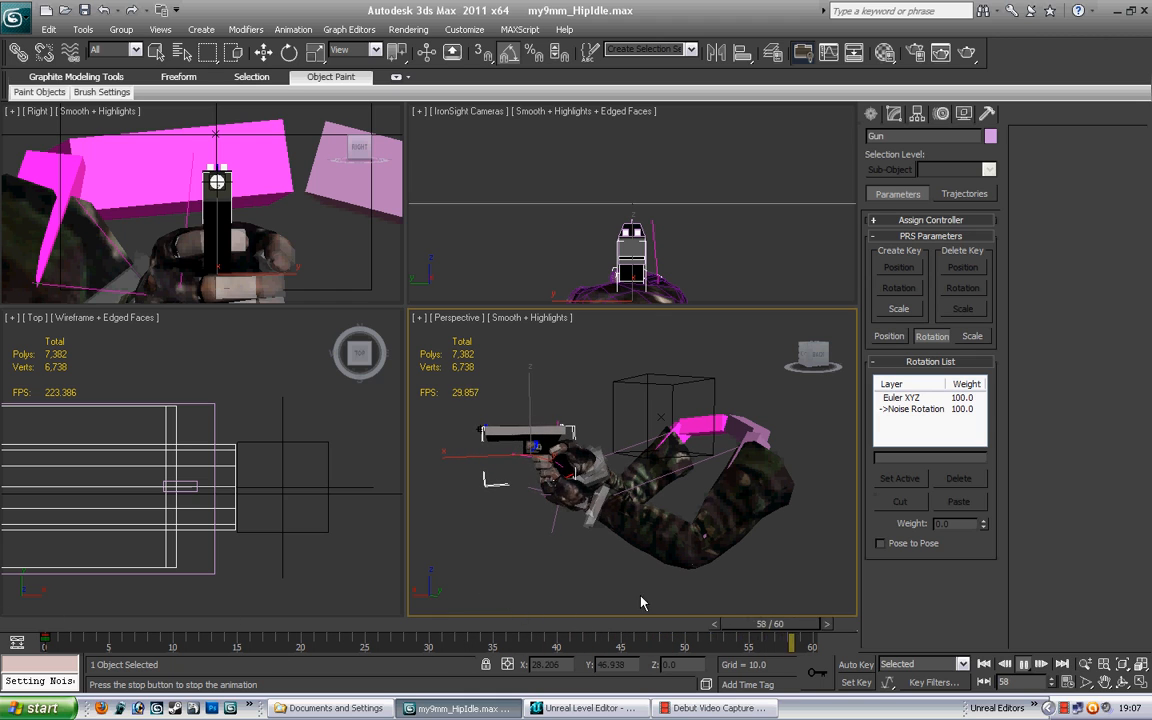
click(1025, 665)
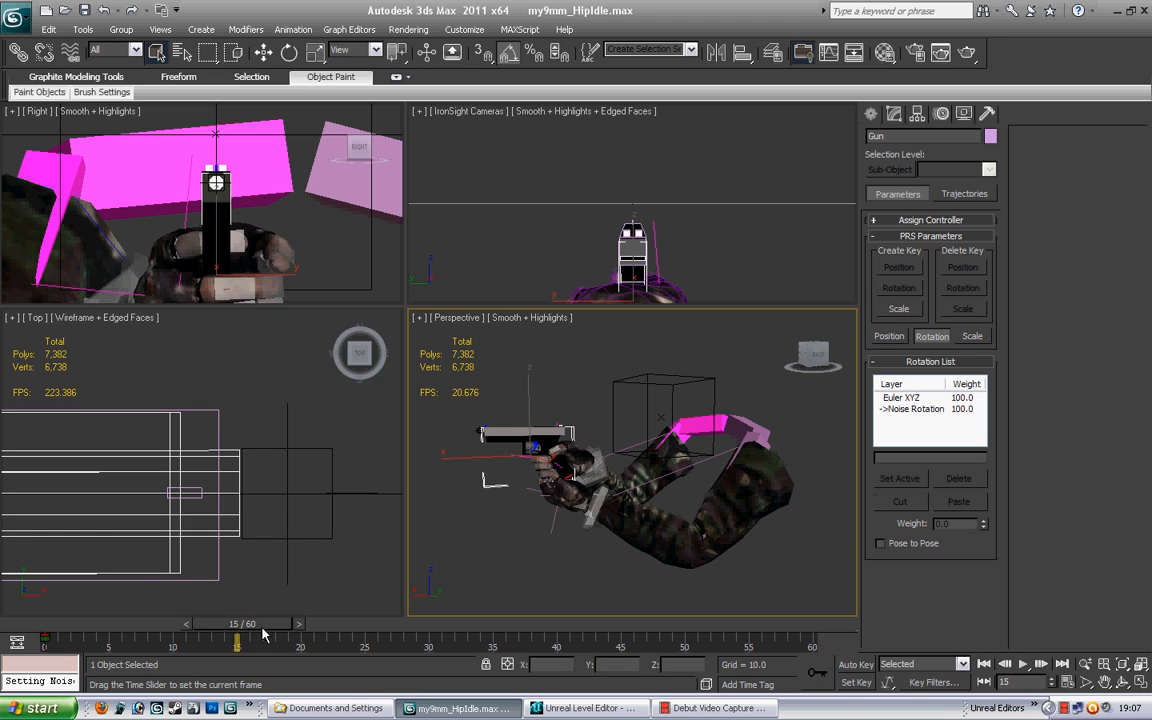
drag(245, 624, 52, 631)
key(q)
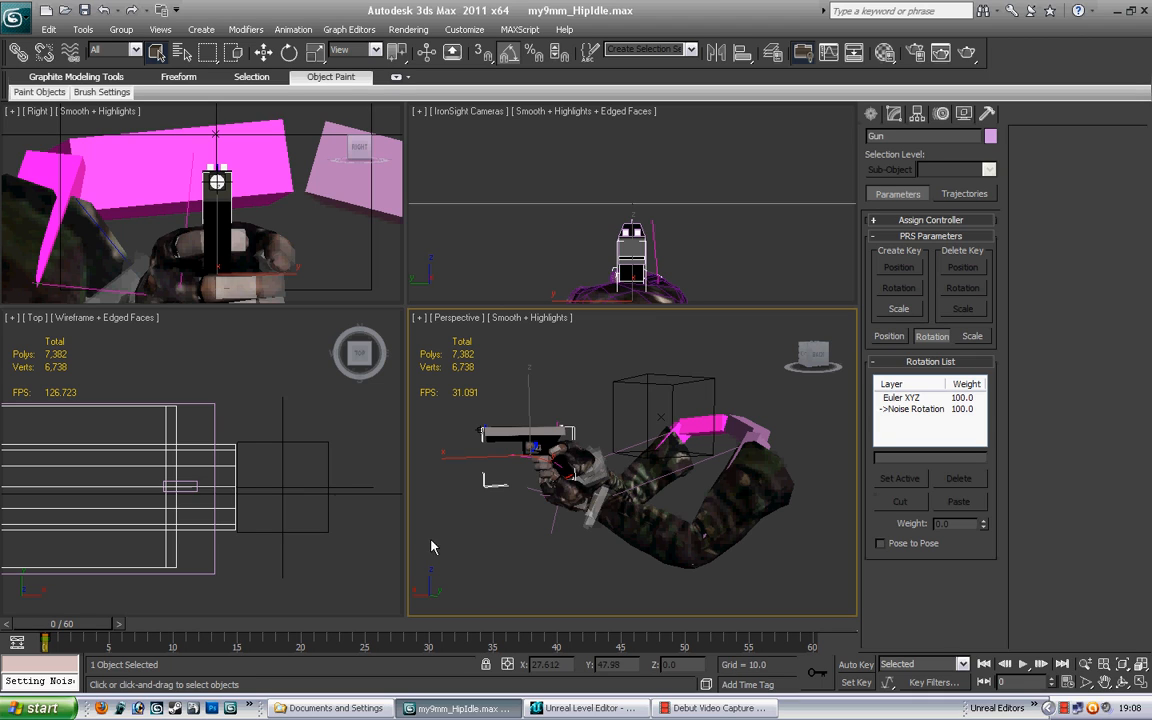
Step: Digest the animation in the ActorX exporter with file name Glock_Anim, sequence name Idle and range 0-60
click(987, 113)
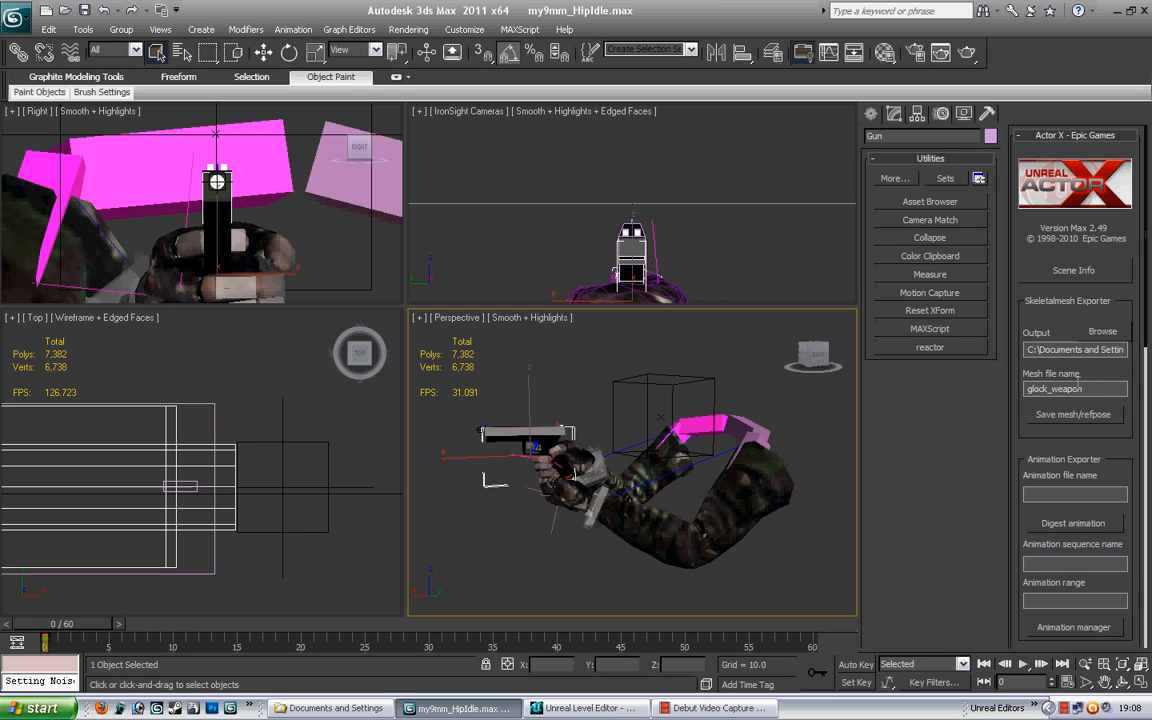
scroll(1120, 328, down, 3)
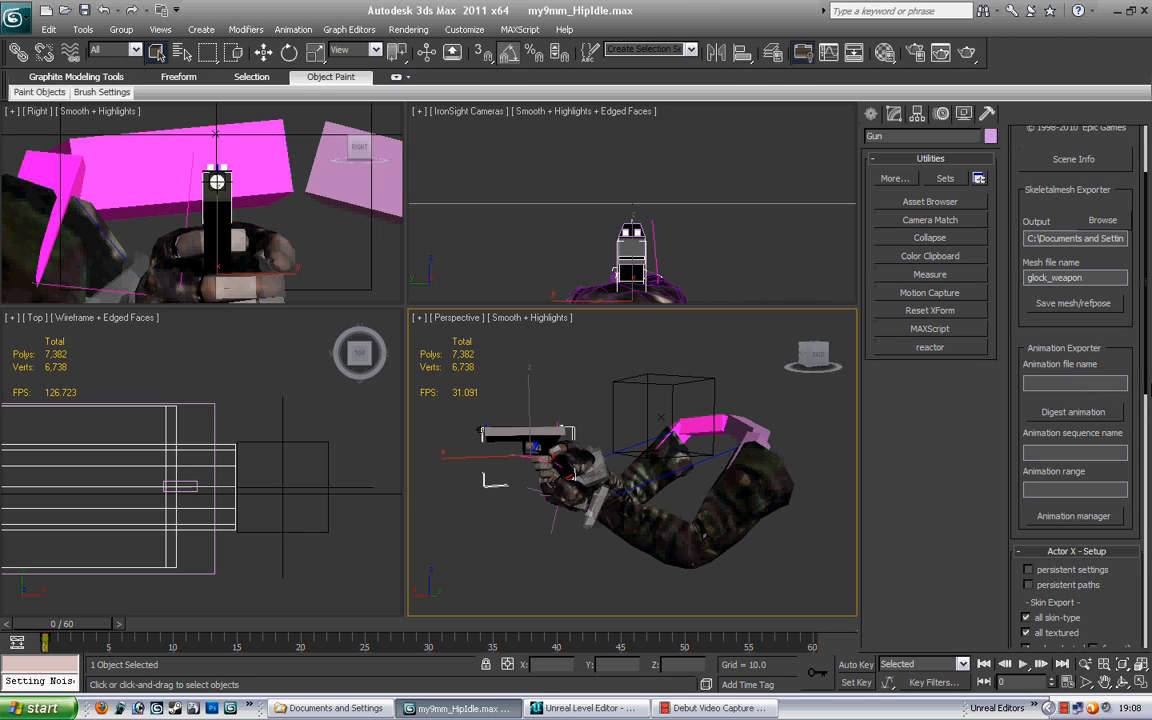
text(ock_Anim)
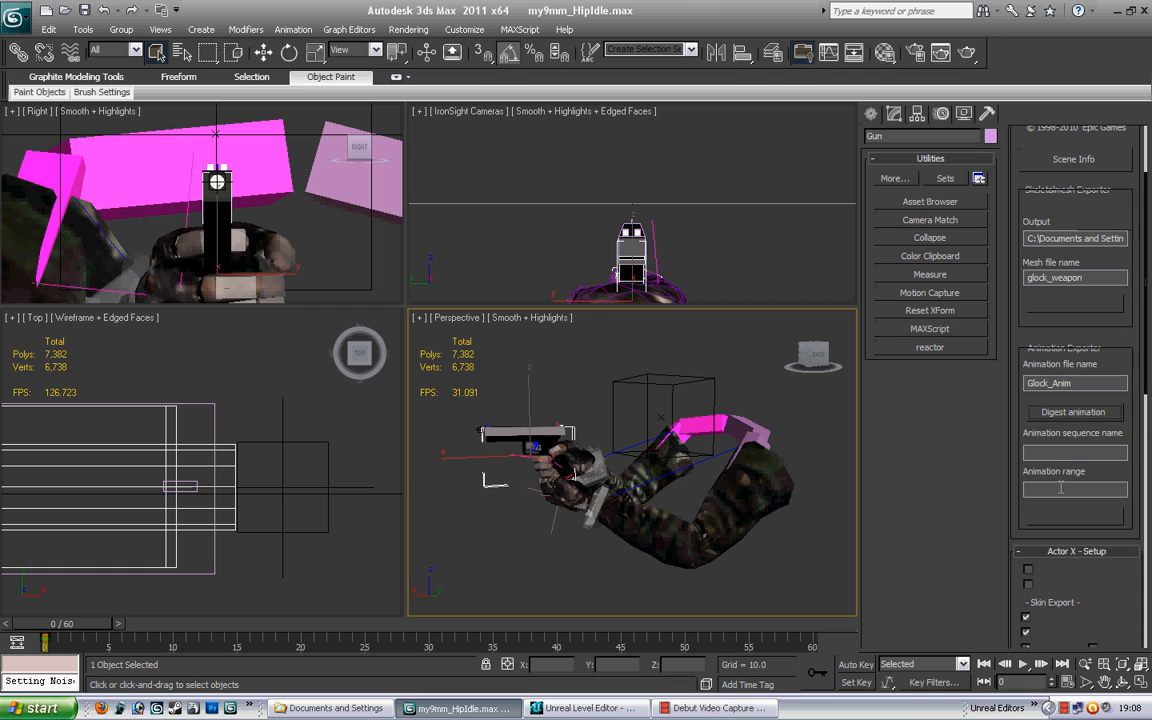
click(1066, 455)
click(1087, 414)
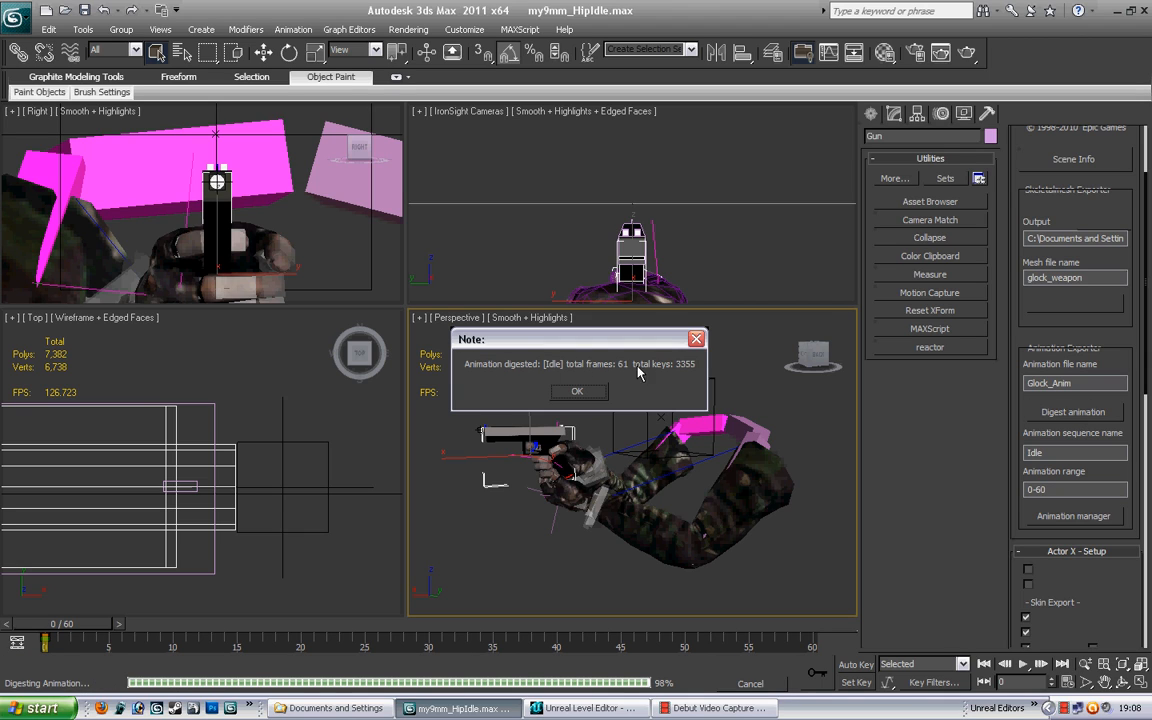
click(593, 394)
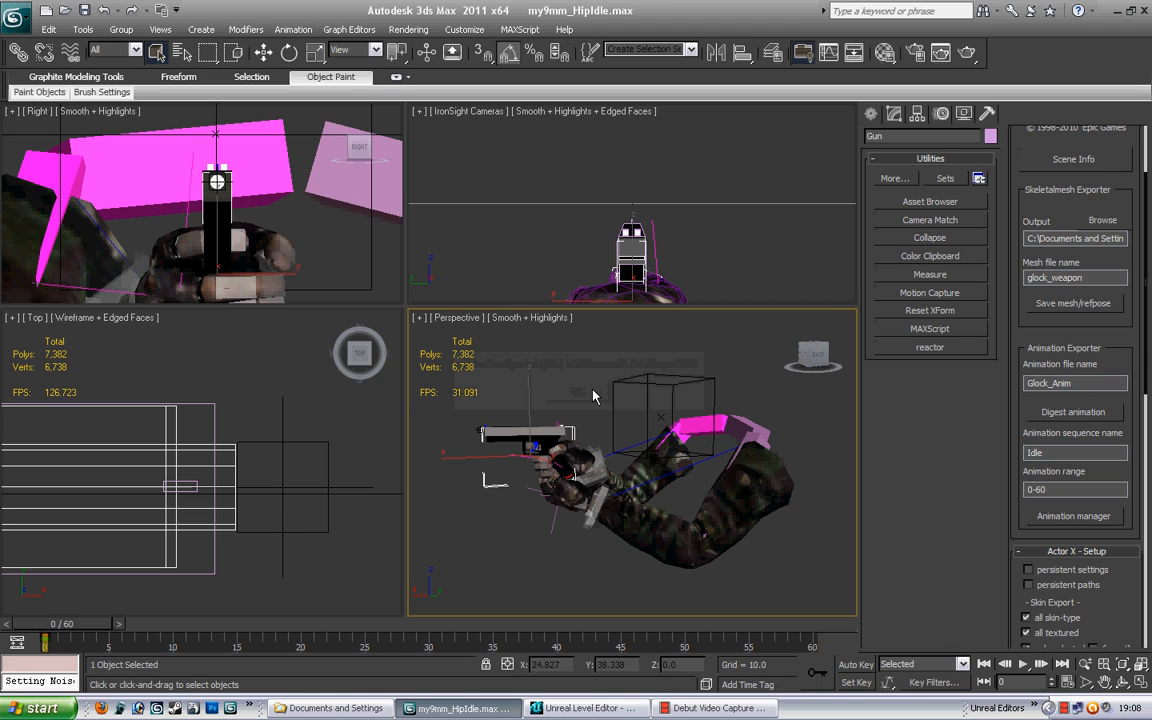
Step: Move the Idle sequence into the output package in the ActorX animation manager and save the Glock_Anim file
click(1094, 517)
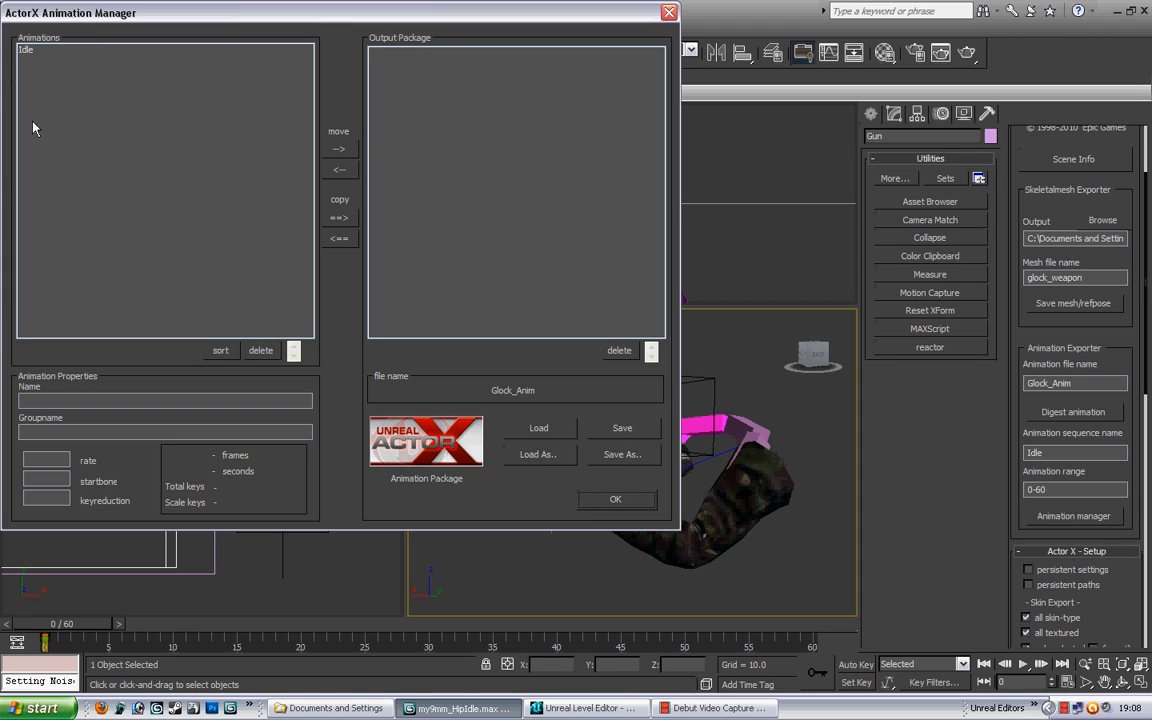
click(27, 54)
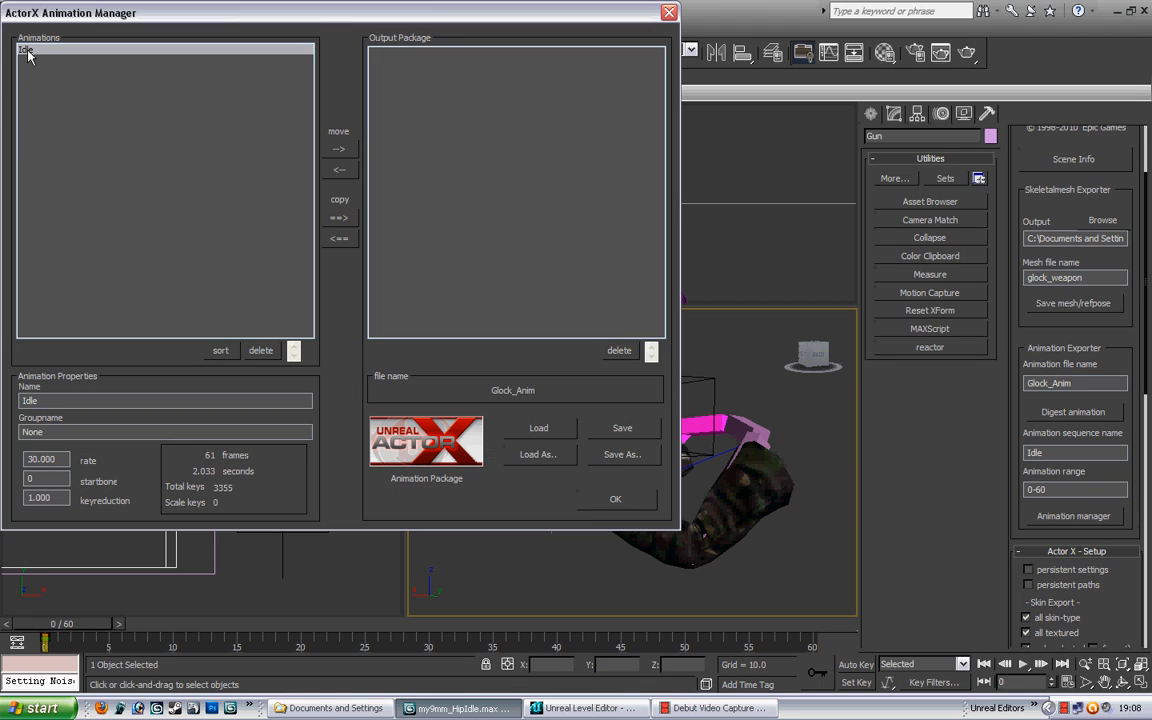
click(339, 151)
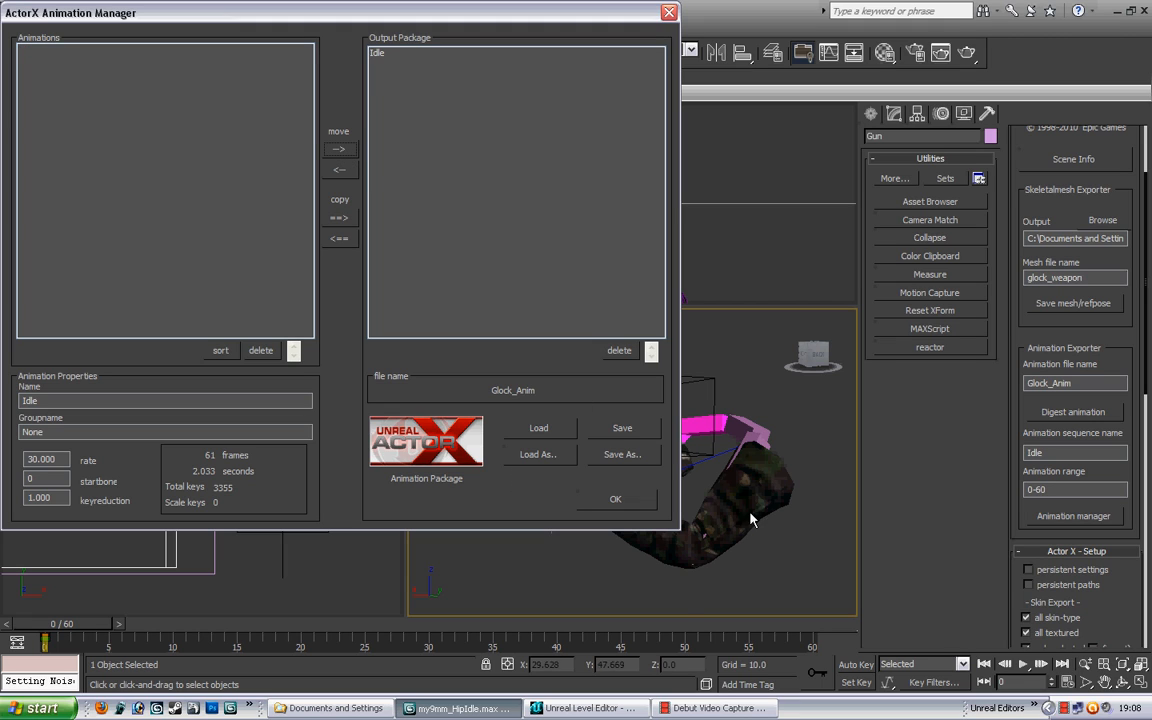
click(638, 429)
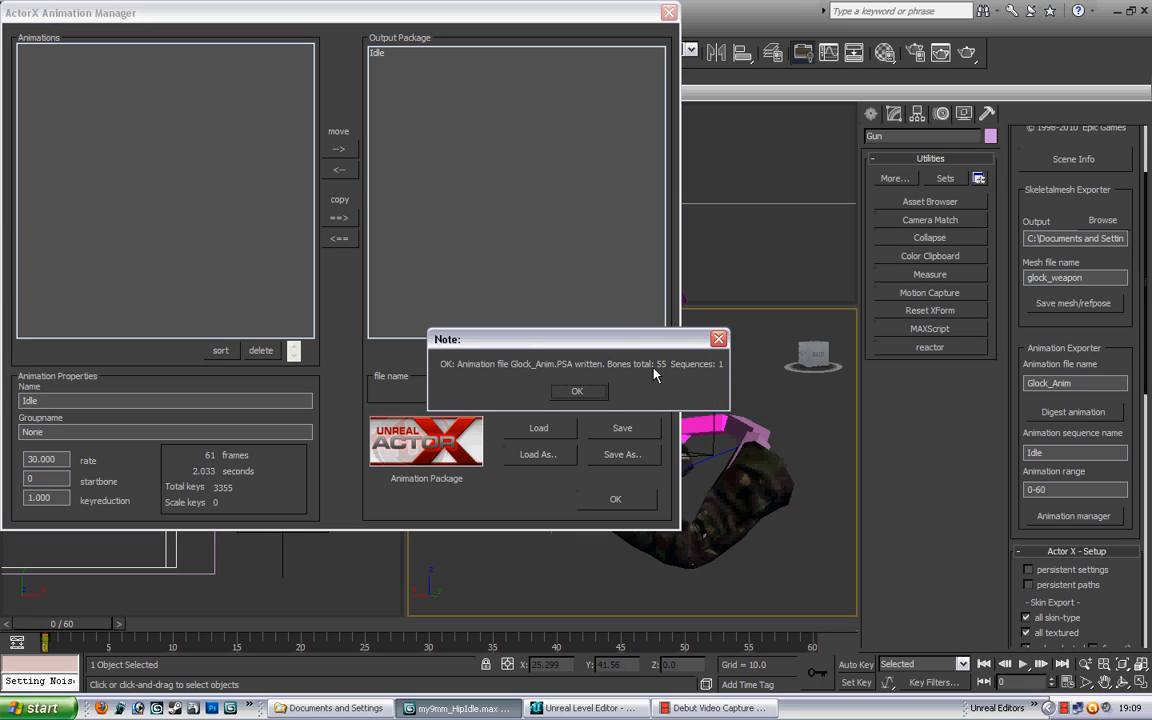
click(577, 391)
click(620, 499)
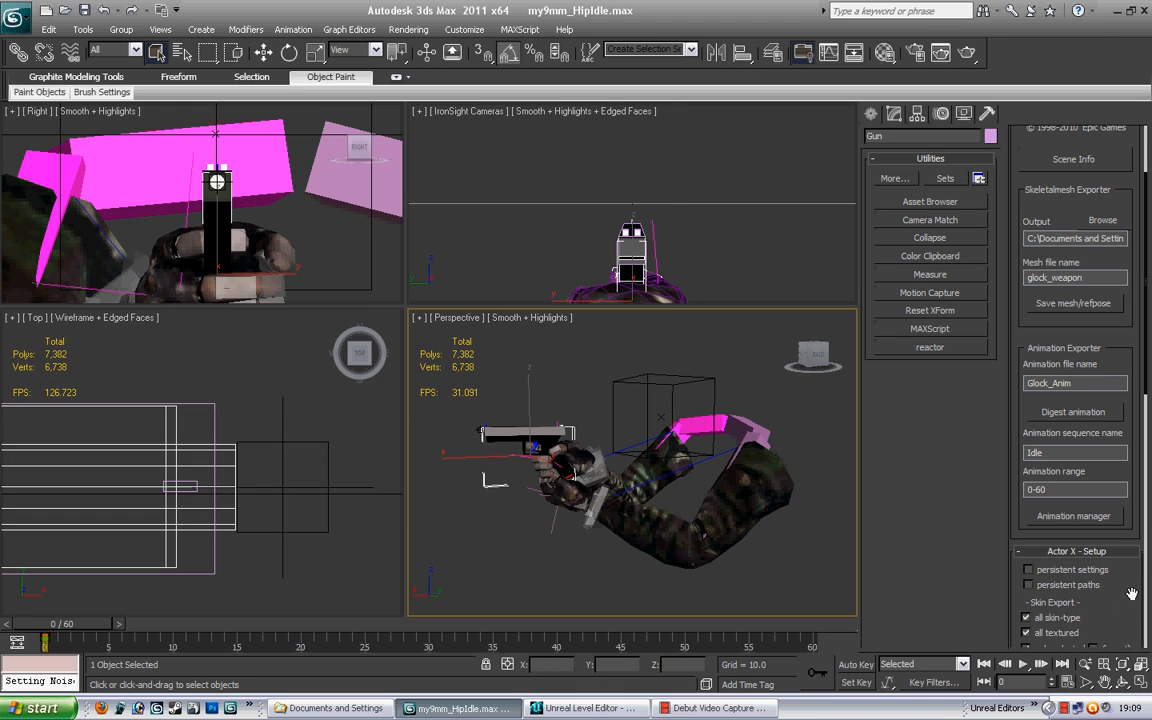
Step: Switch to the Unreal Level Editor's animation browser and choose Glock_Anim.PSA from the desktop's Tutorial Assets folder for animation import
click(585, 708)
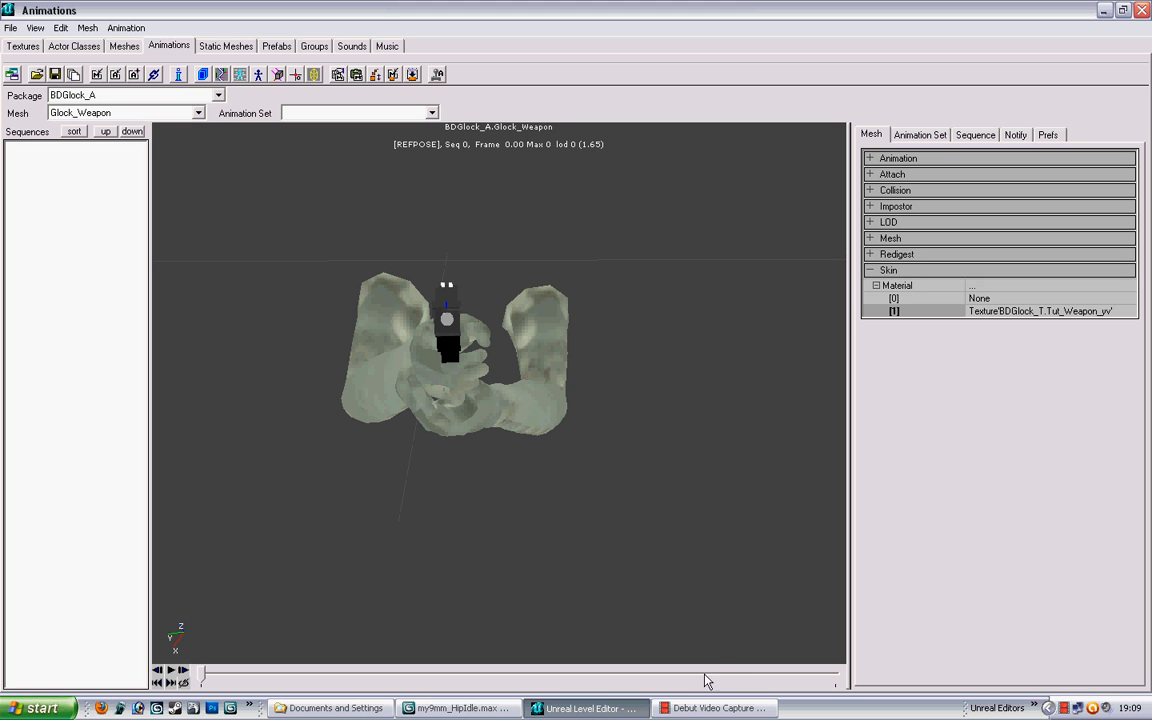
drag(499, 380, 530, 393)
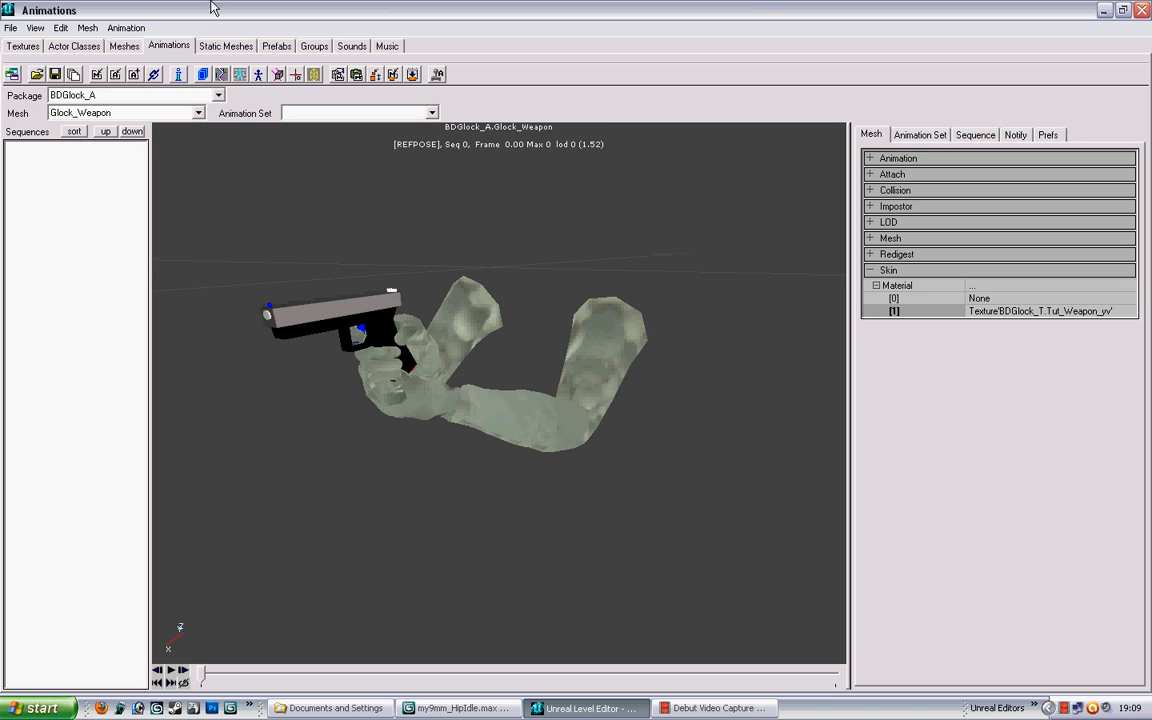
click(11, 28)
click(50, 93)
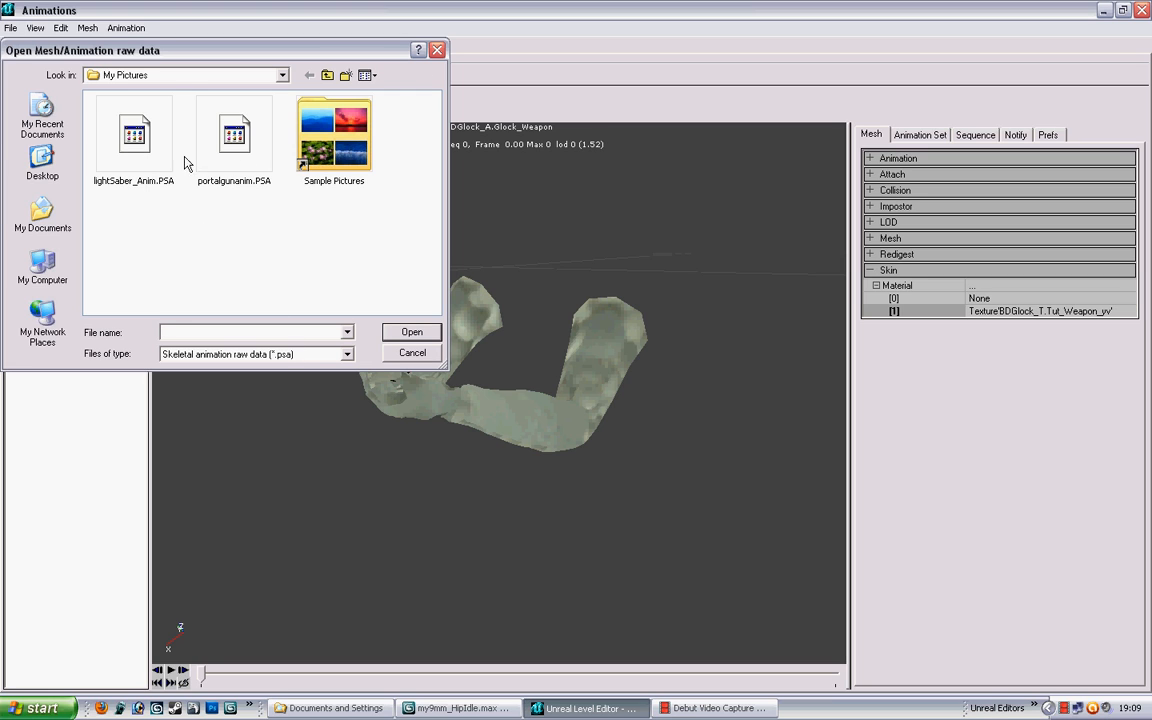
click(47, 172)
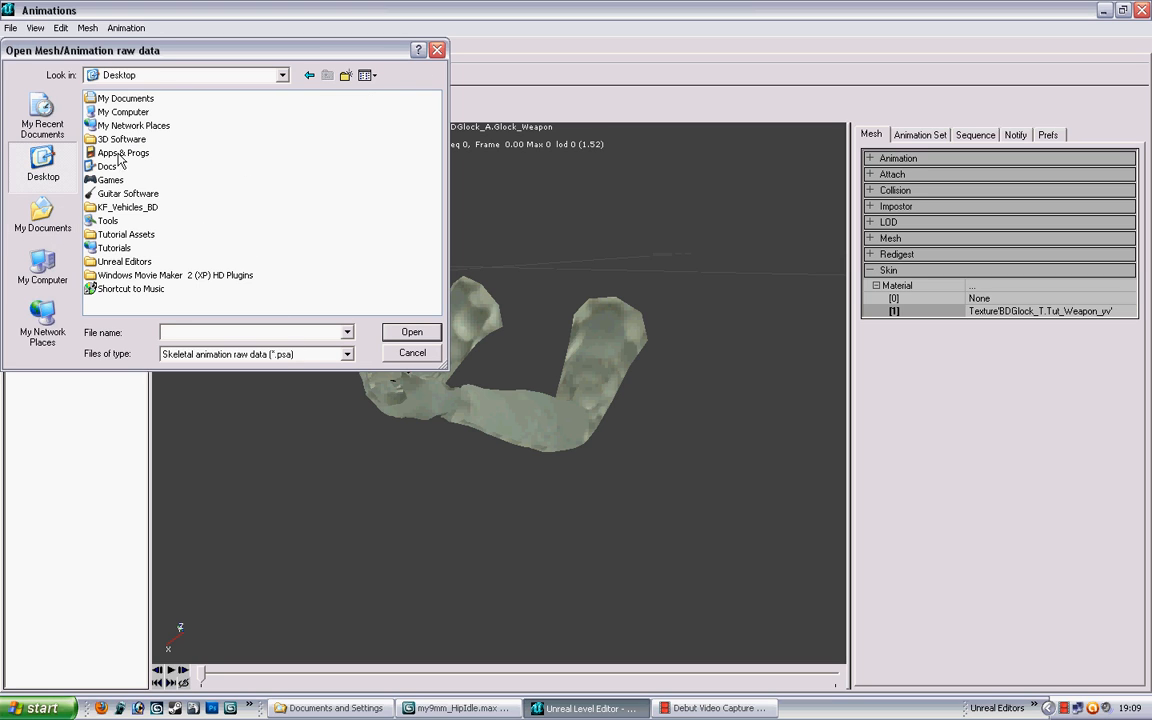
double_click(136, 235)
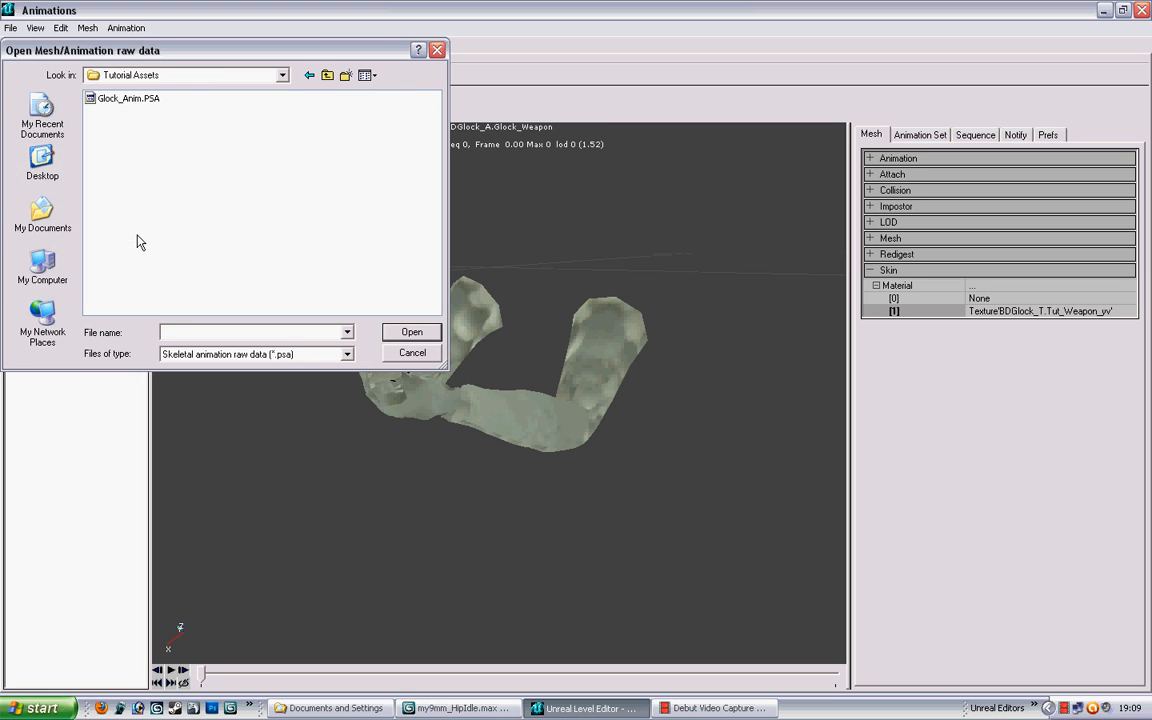
click(122, 99)
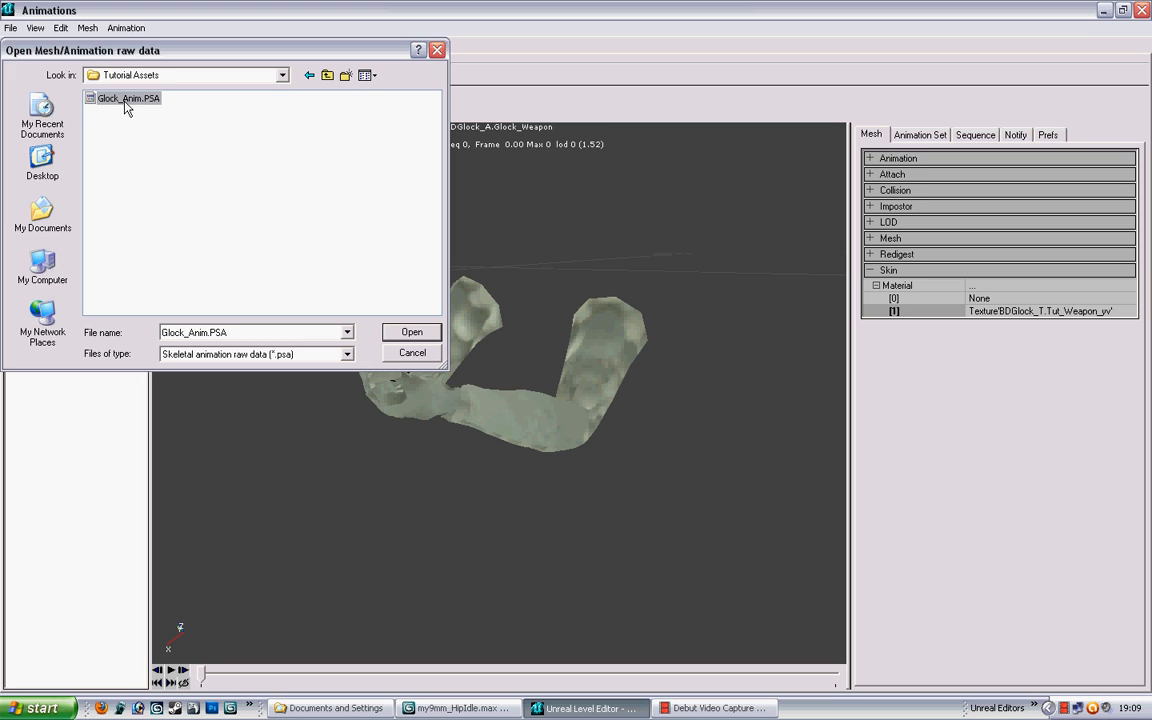
click(411, 331)
Step: Import the animation into package BDGlock_A under the name Glock_Anim and link it to the Glock_Weapon mesh
drag(136, 143, 3, 147)
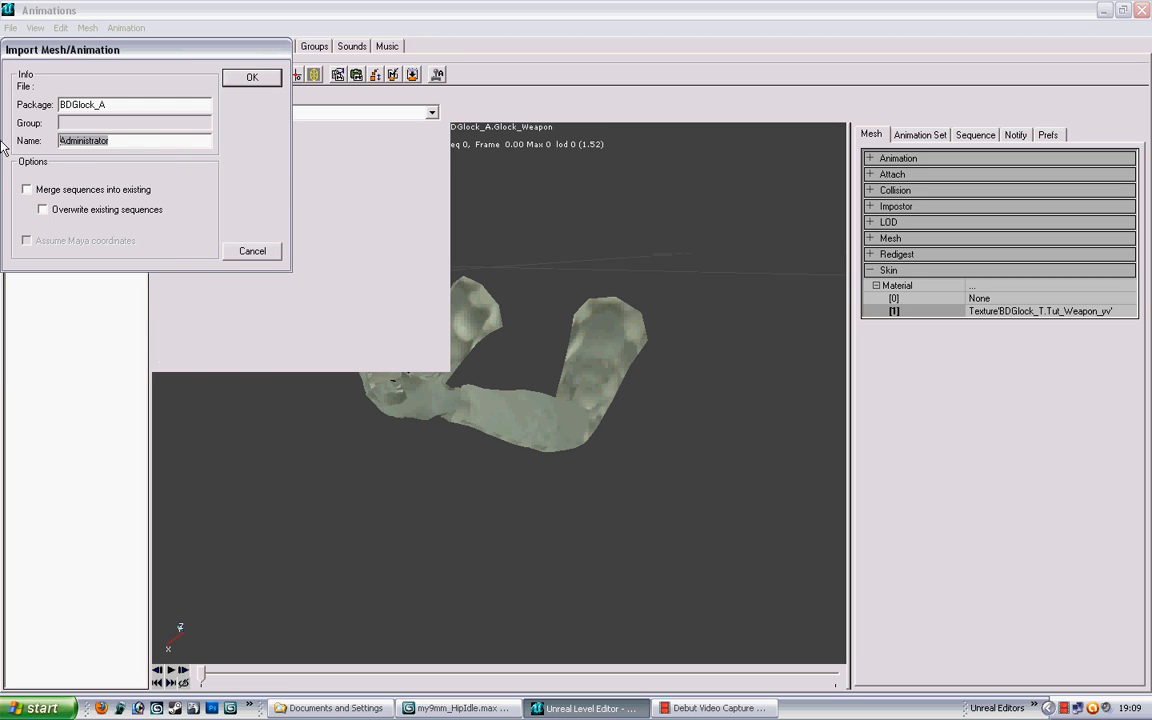
text(Glock_Anim)
click(232, 78)
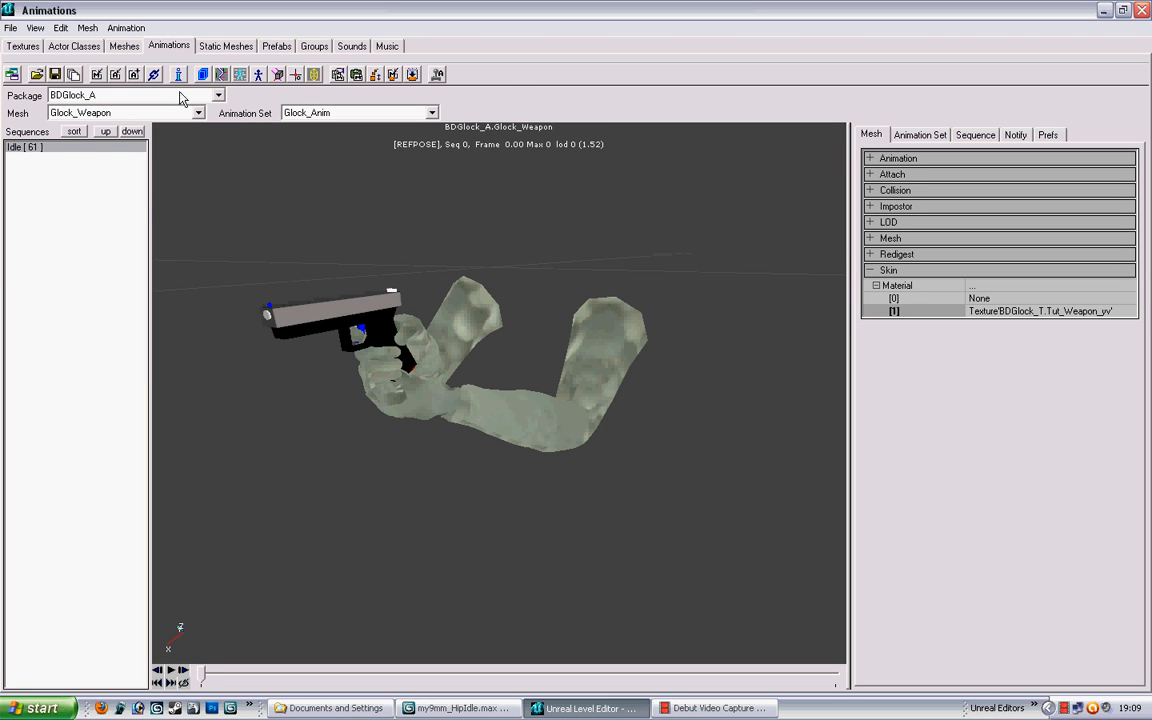
click(62, 29)
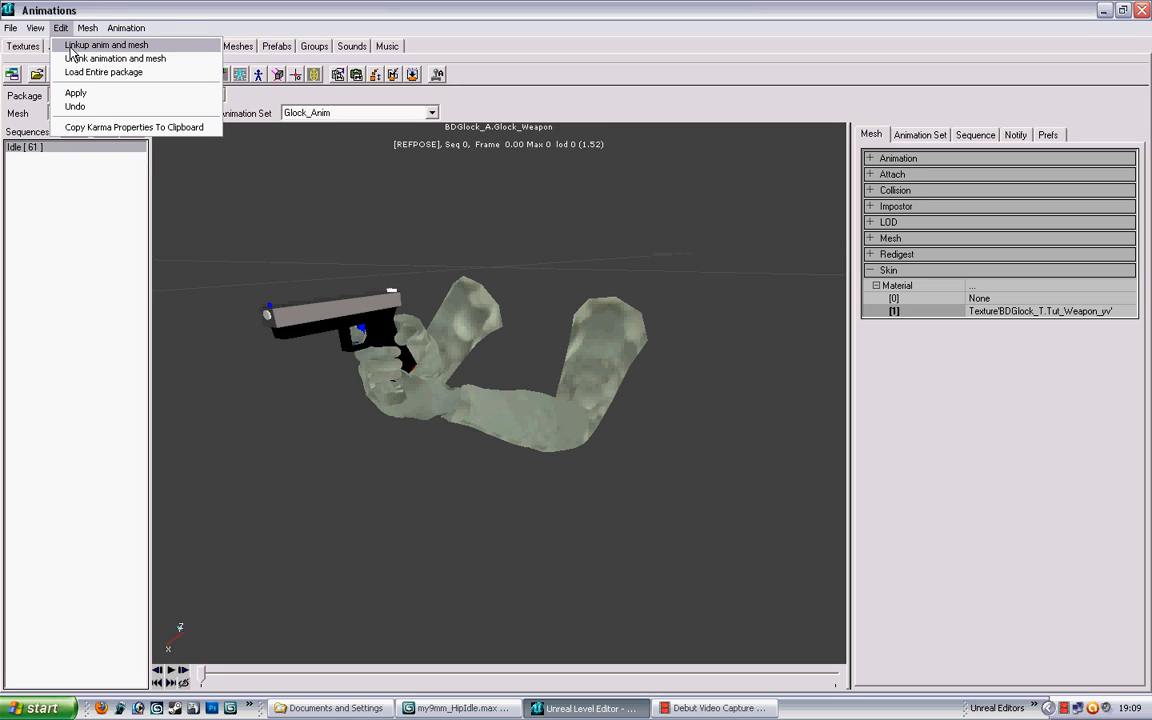
click(71, 47)
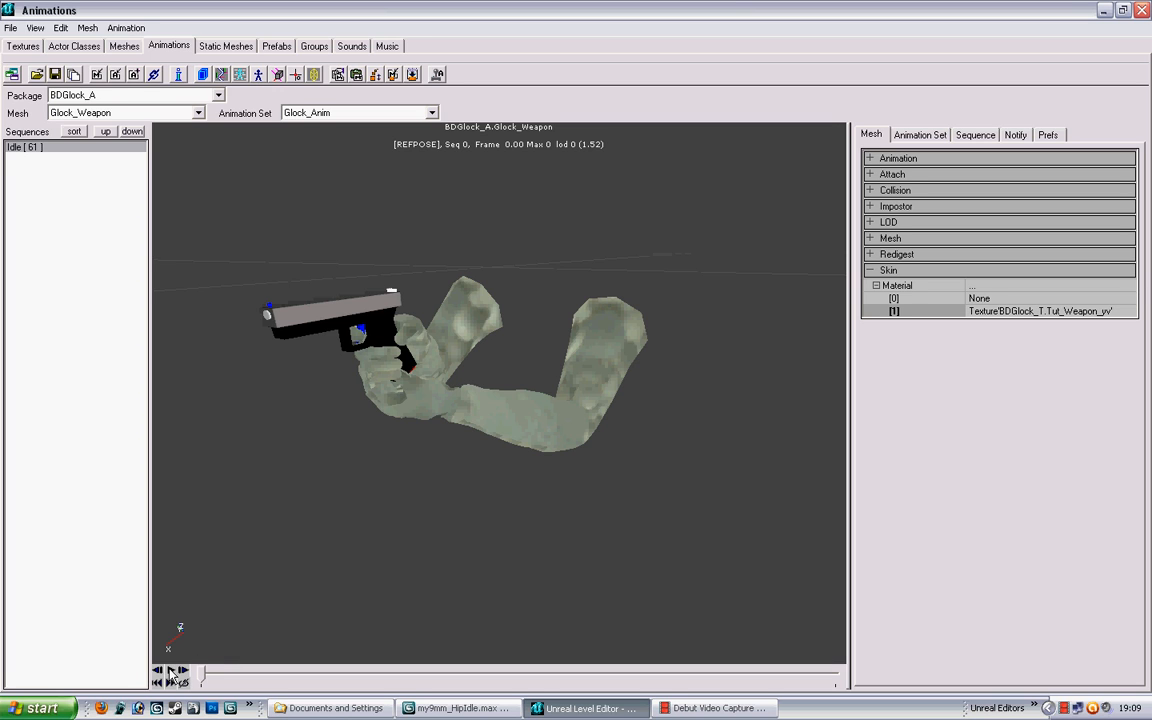
Step: Play the Idle sequence once and looped, examine the gun and arms from both sides, and turn looping off
drag(355, 521, 287, 482)
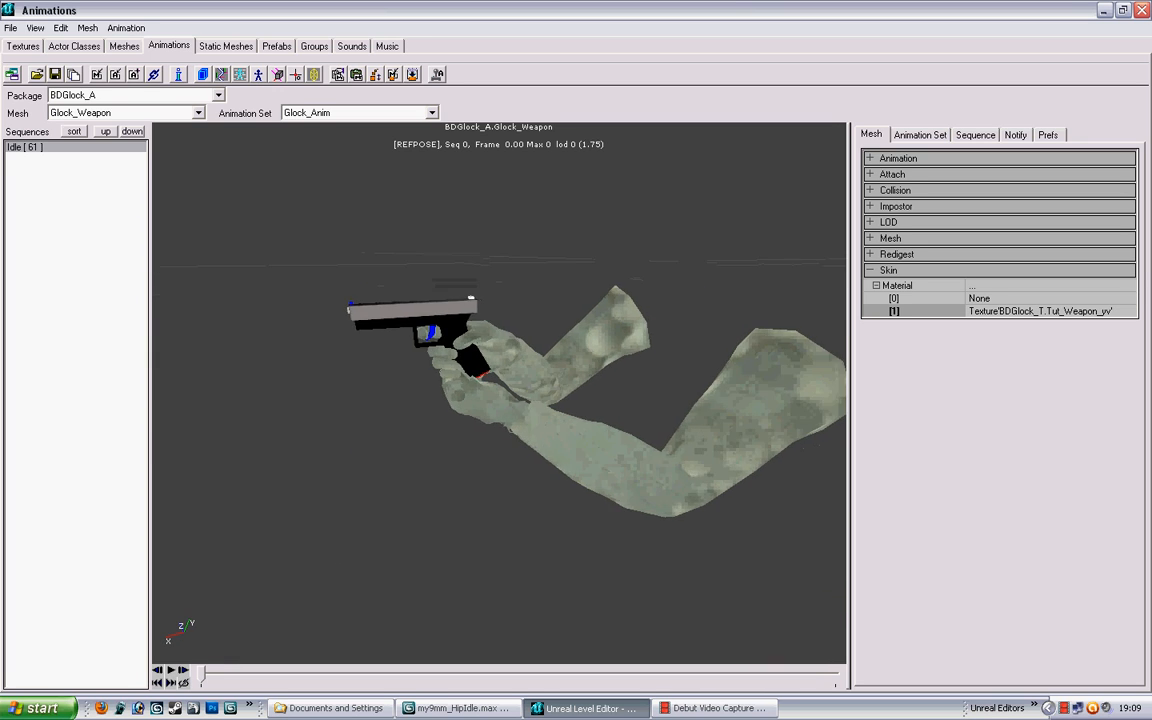
click(171, 673)
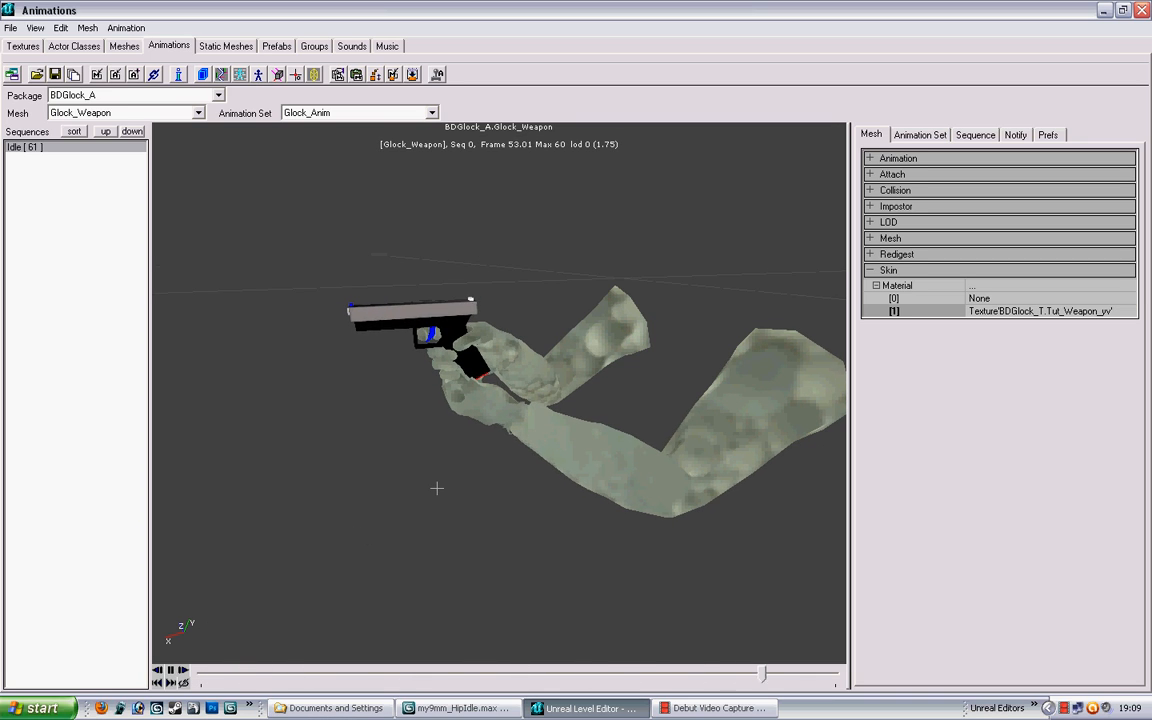
mouse_move(437, 488)
mouse_down()
mouse_move(520, 470)
mouse_move(580, 480)
mouse_move(441, 508)
mouse_up()
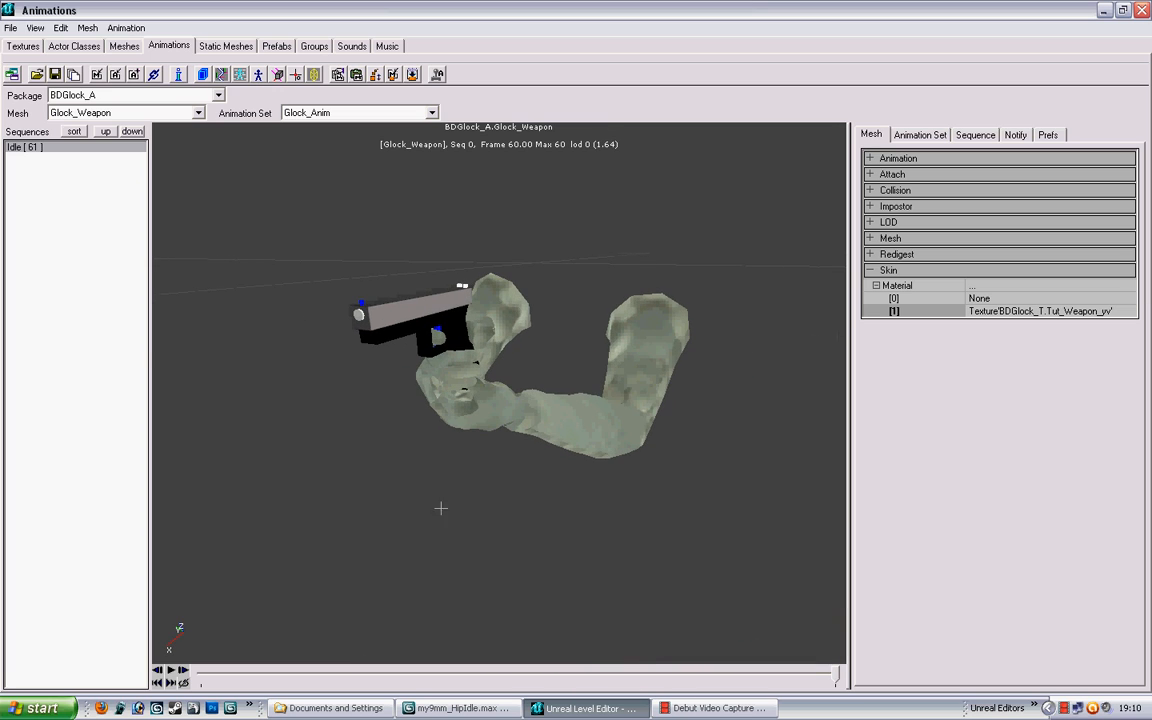
click(184, 683)
drag(500, 393, 440, 393)
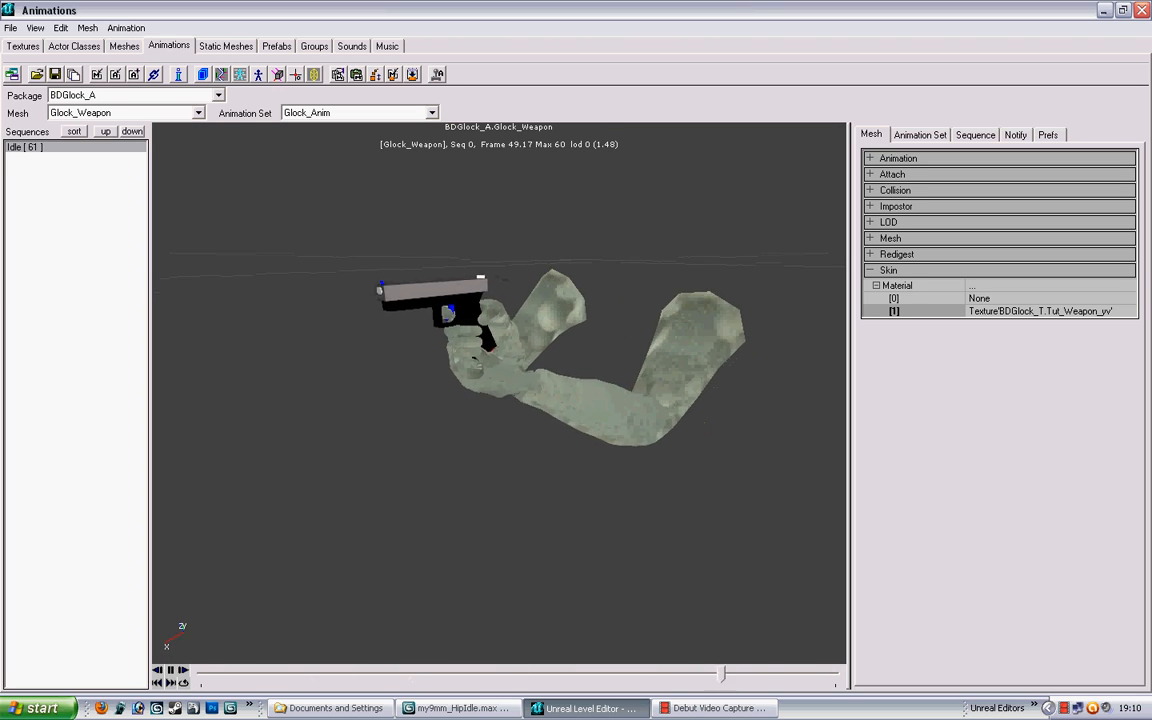
right_drag(440, 393, 440, 340)
mouse_move(440, 340)
mouse_down()
mouse_move(400, 340)
mouse_move(430, 345)
mouse_up()
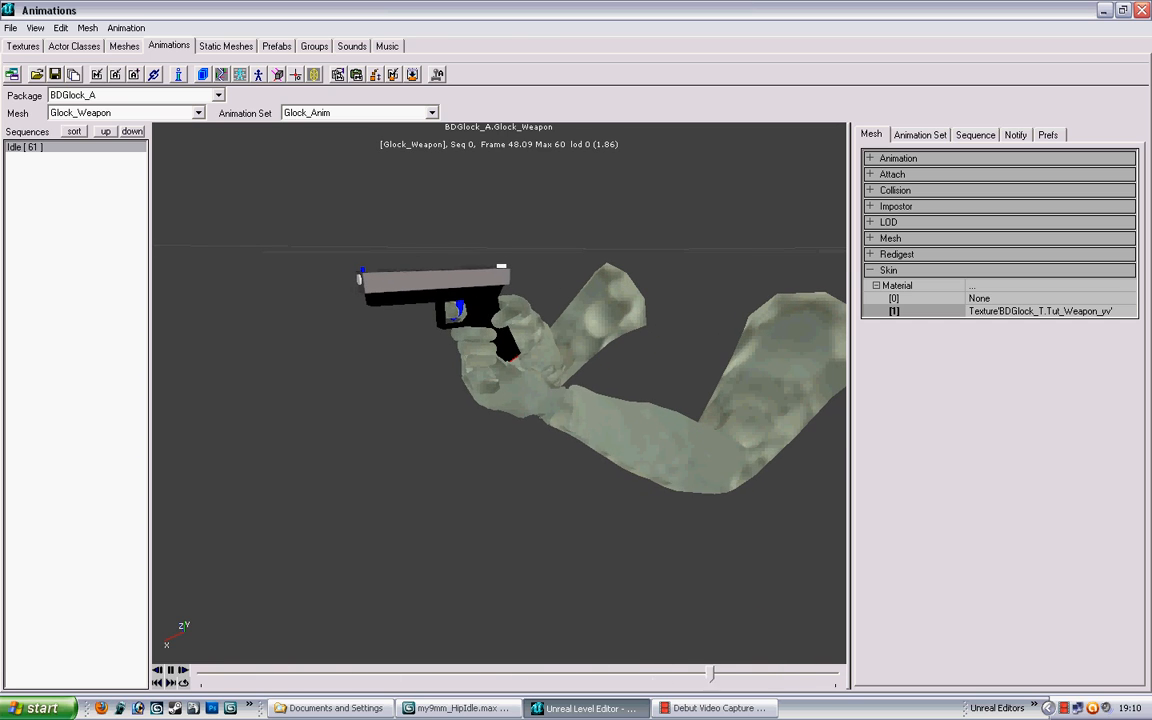
drag(500, 393, 700, 393)
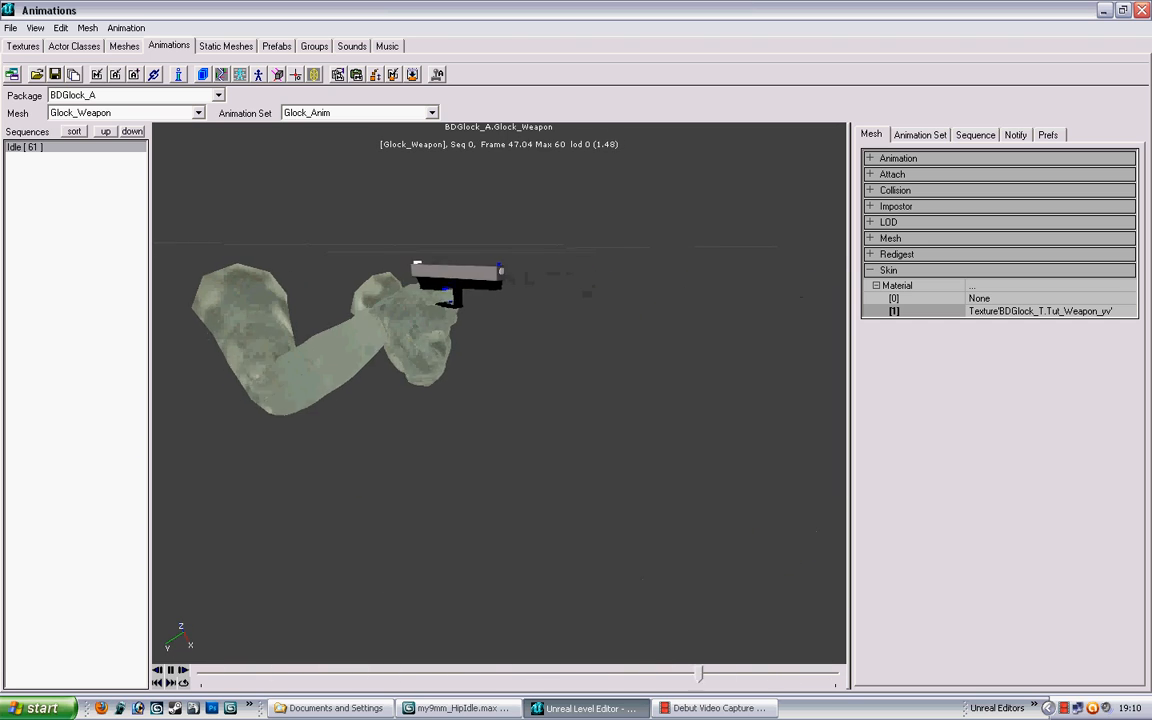
right_drag(700, 393, 700, 360)
drag(700, 360, 730, 360)
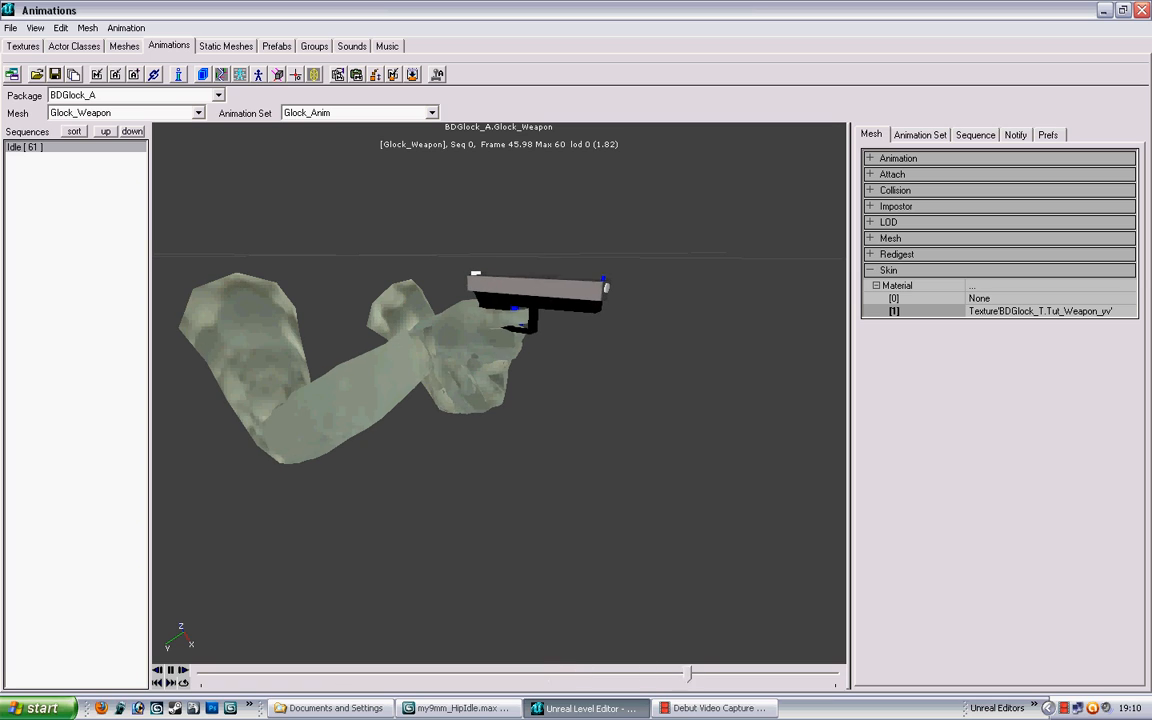
click(184, 684)
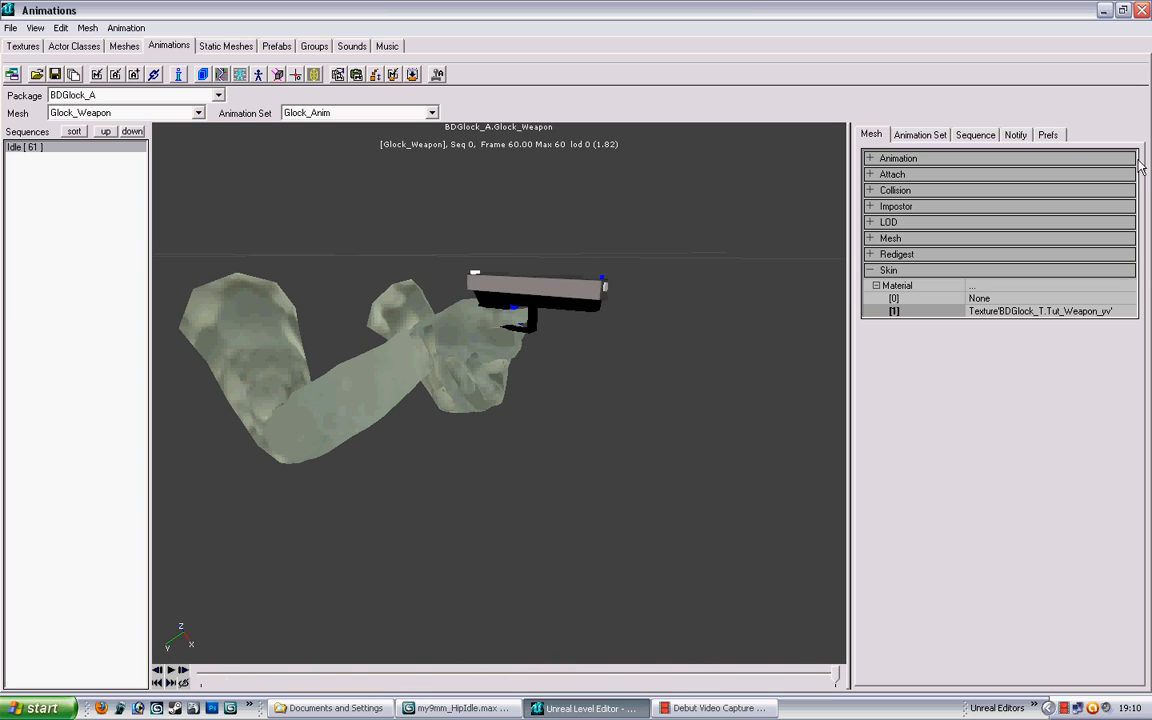
Step: Set the Idle sequence's rate to 5 in its sequence properties and play the animation
click(977, 136)
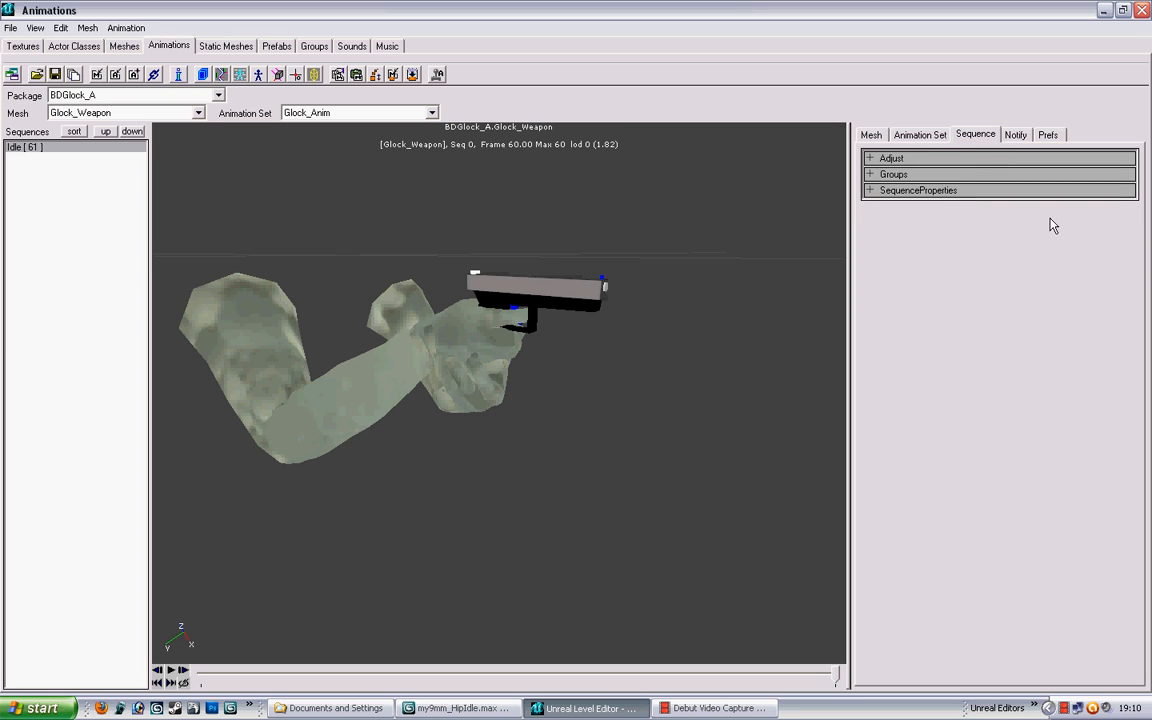
click(45, 145)
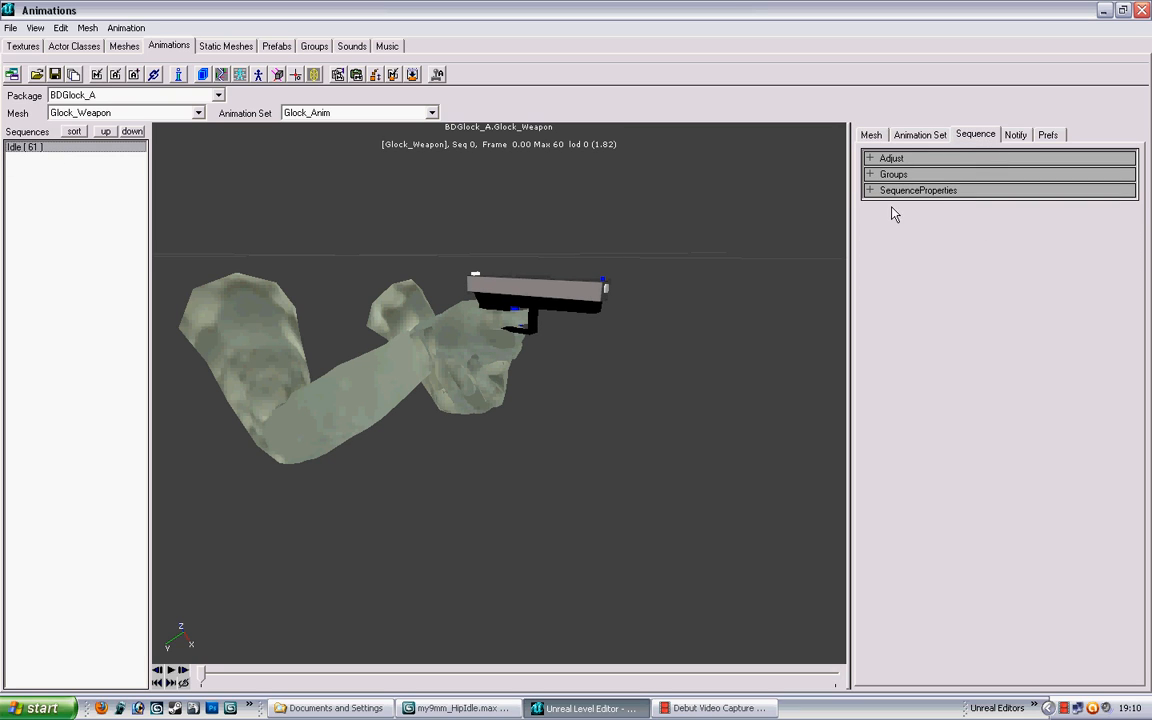
click(870, 190)
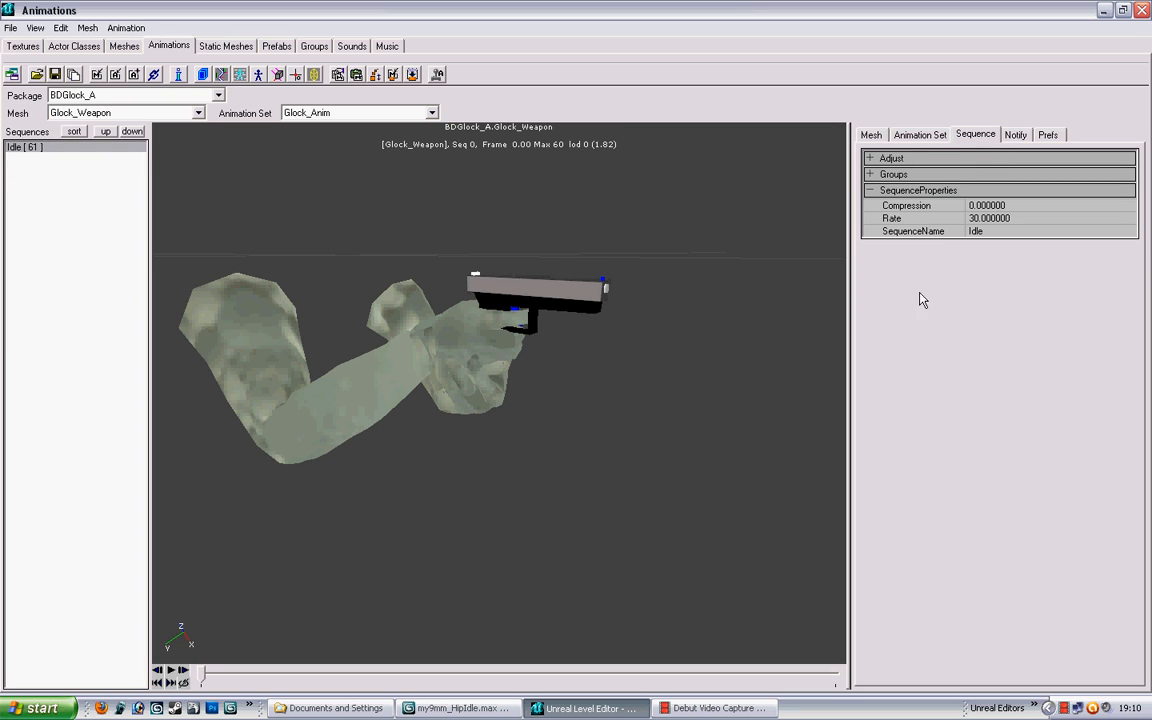
click(990, 219)
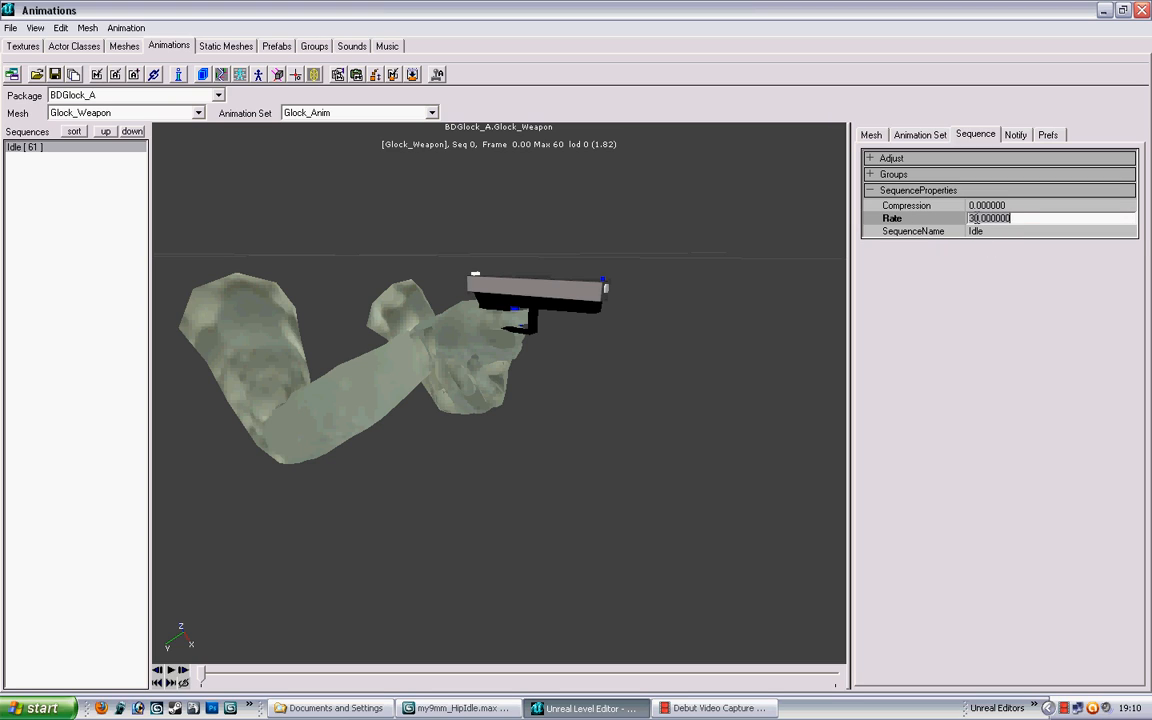
drag(978, 219, 957, 218)
text(5)
click(942, 232)
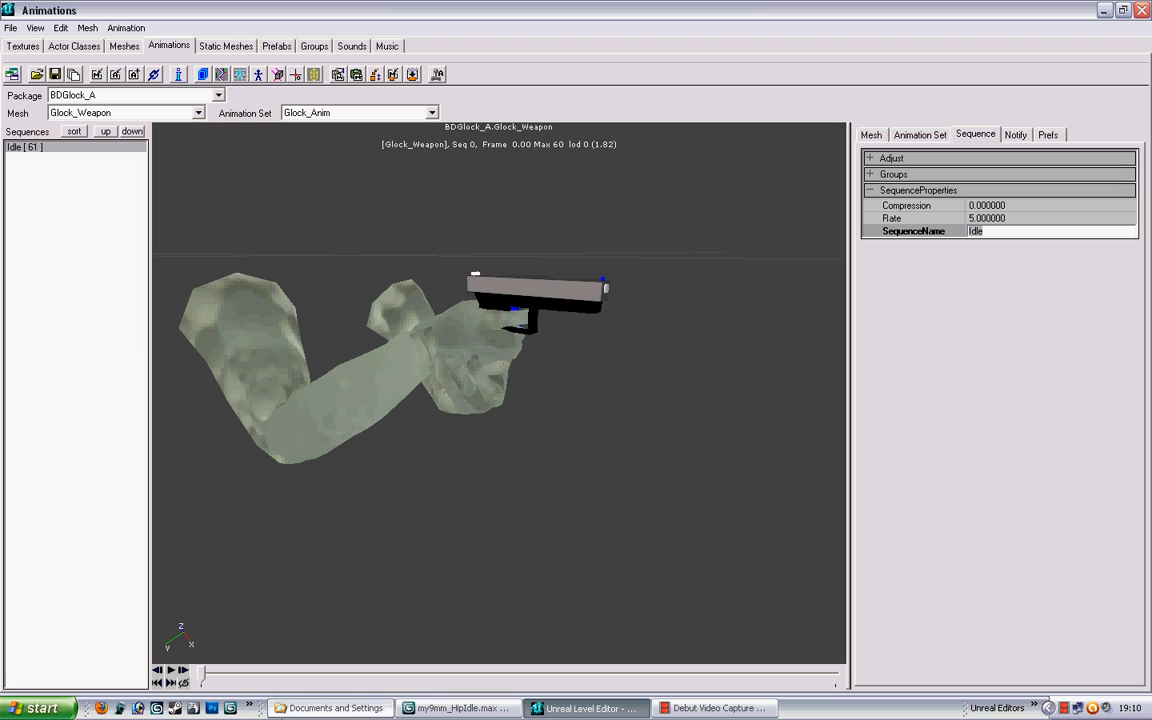
click(171, 671)
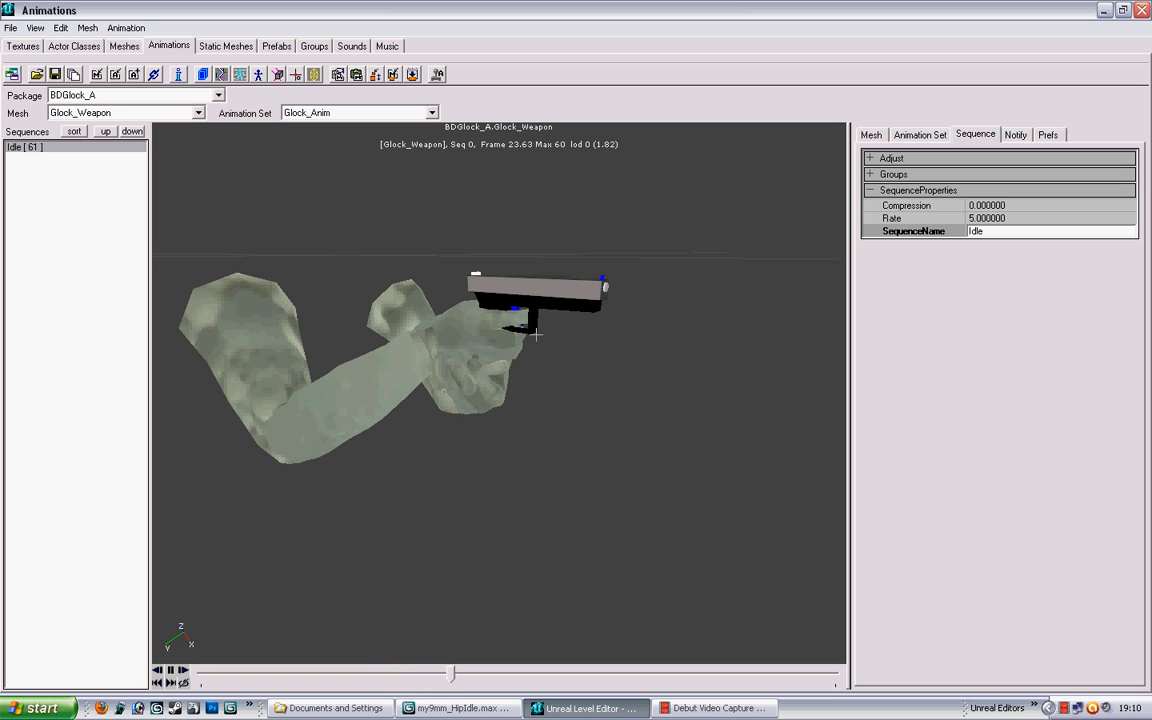
Step: Save the animation package over BDGlock_A.ukx and view the arms and gun from the opposite side
click(55, 74)
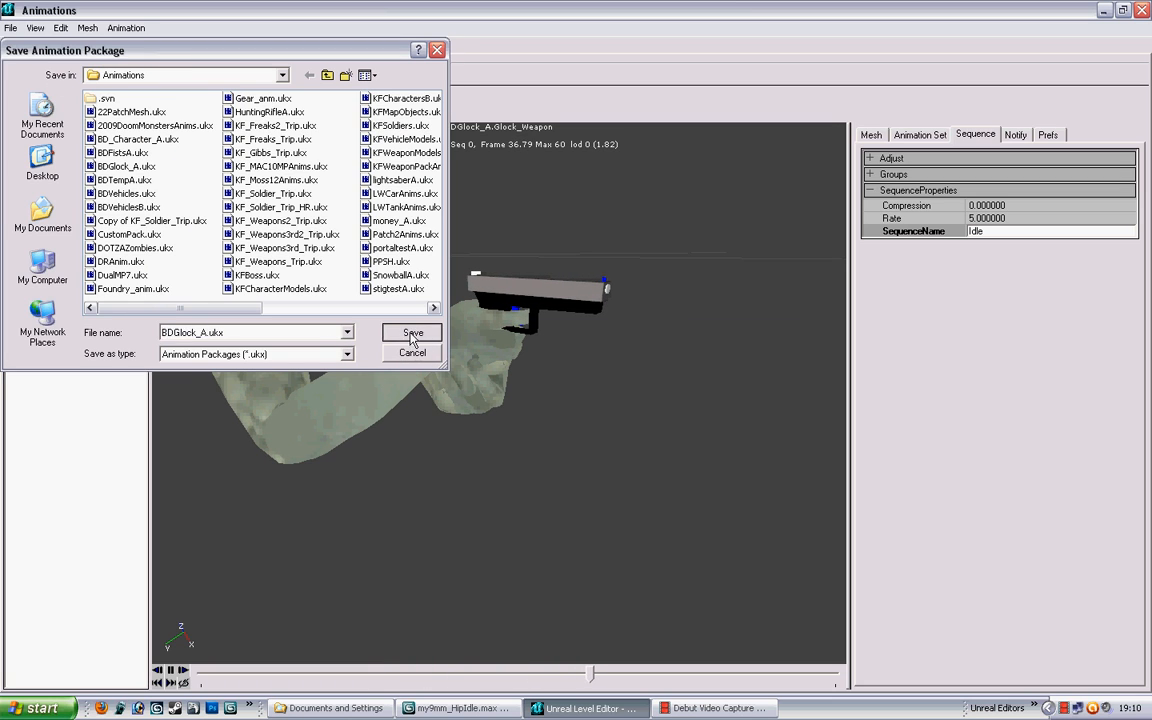
click(412, 332)
click(477, 399)
drag(510, 304, 700, 340)
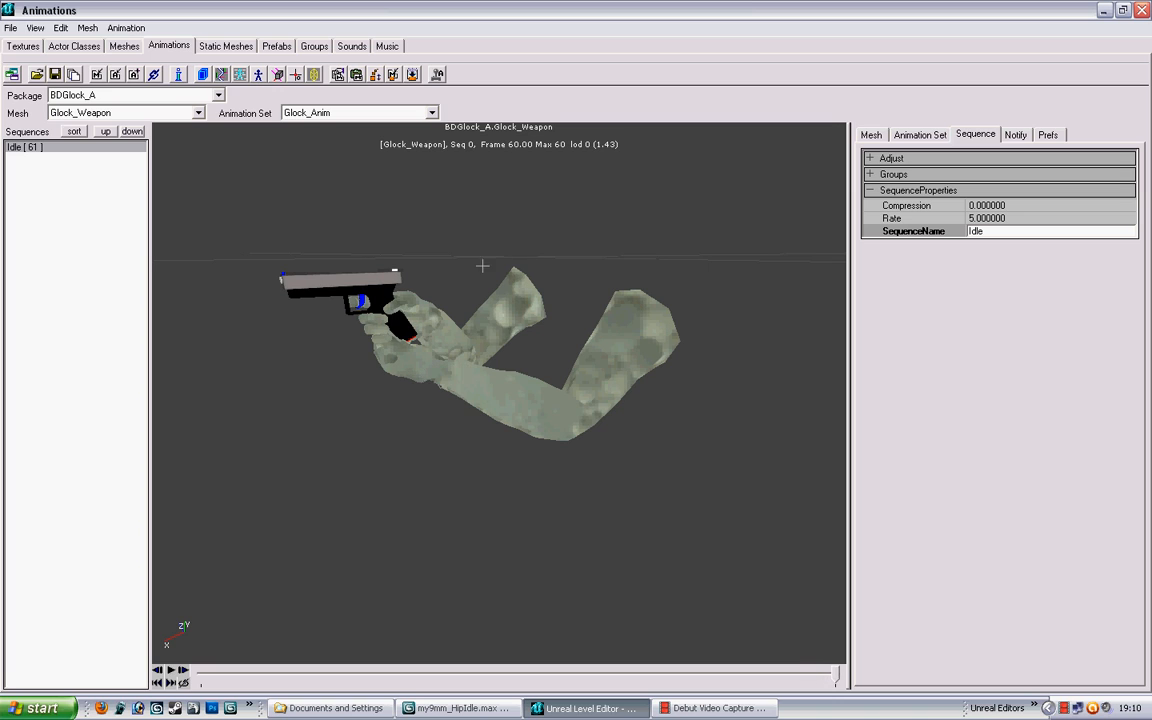
Step: Switch to 3ds Max and save the my9mm_HipIdle scene
click(462, 708)
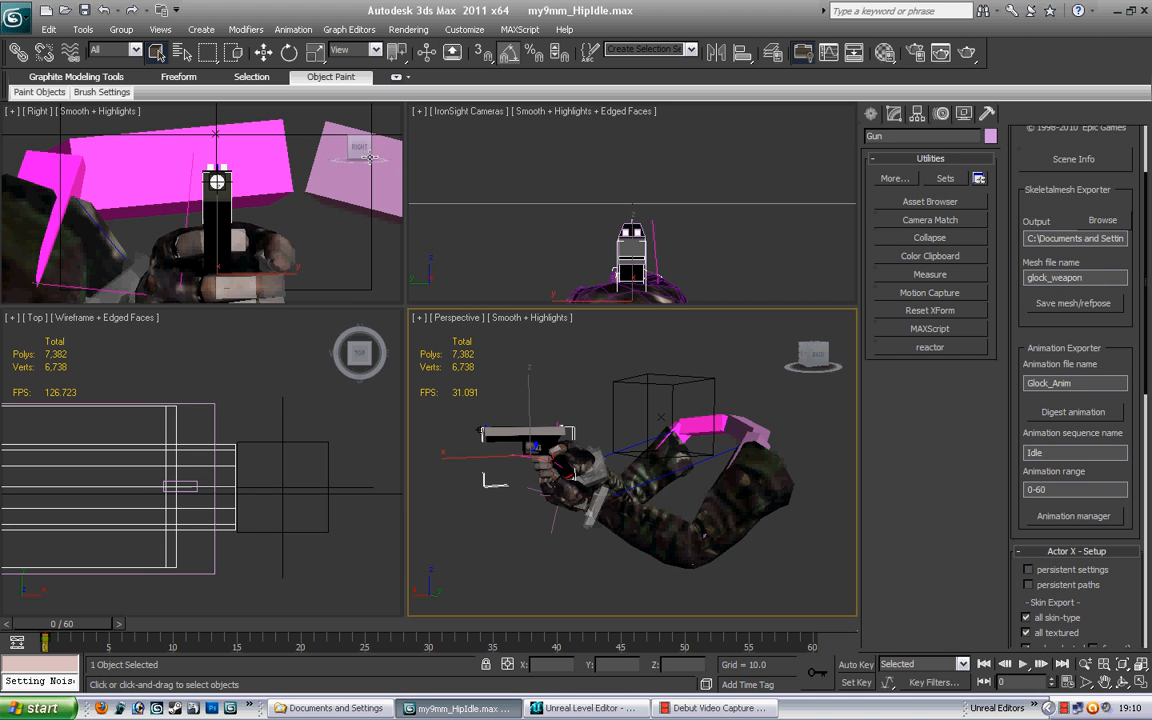
click(17, 17)
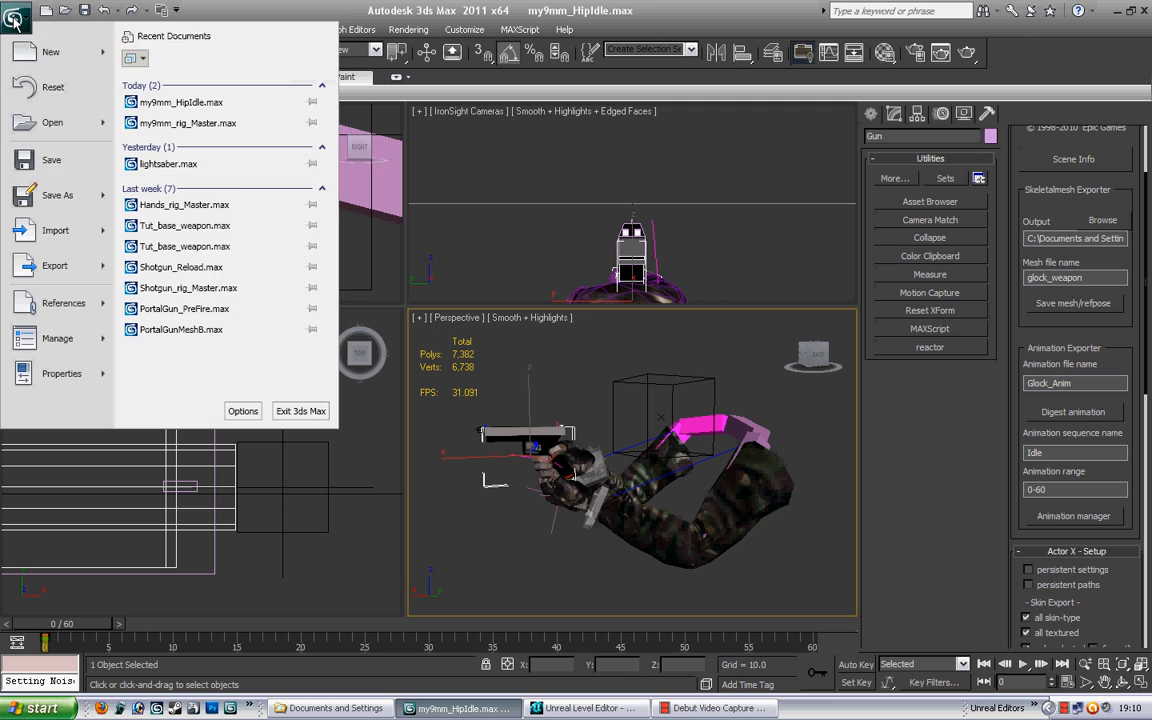
click(50, 163)
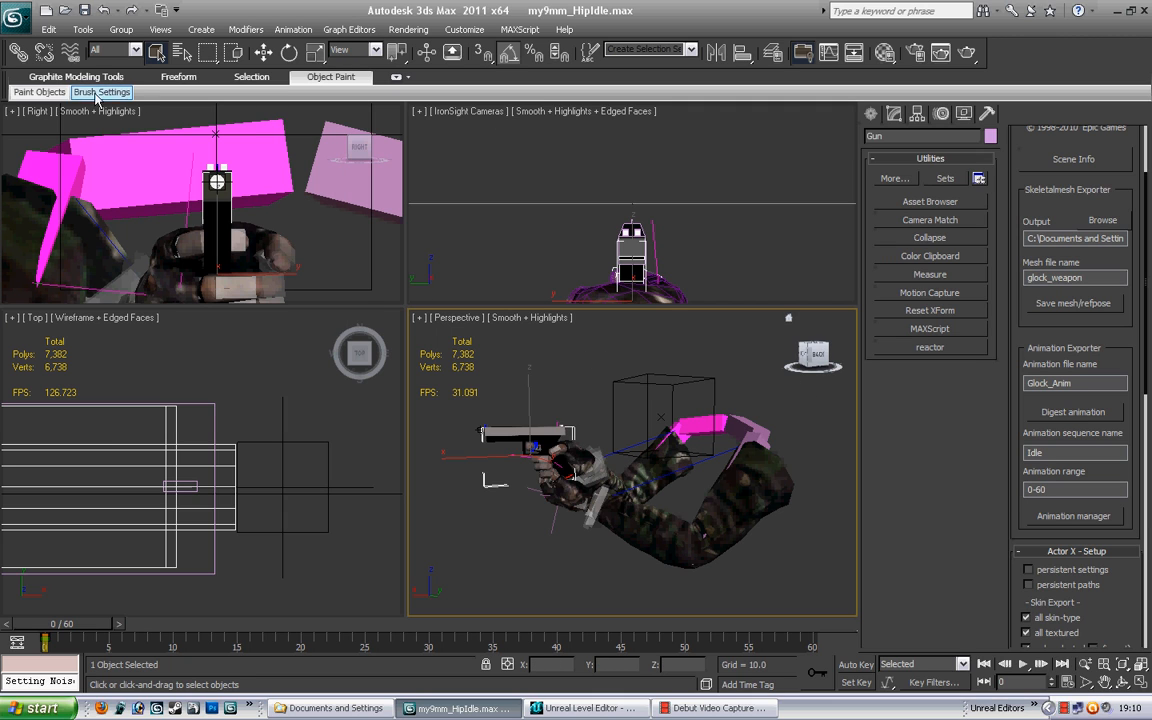
Step: Save a copy of the scene as my9mm_IronIdle.max in the Tutorial Assets folder
click(17, 17)
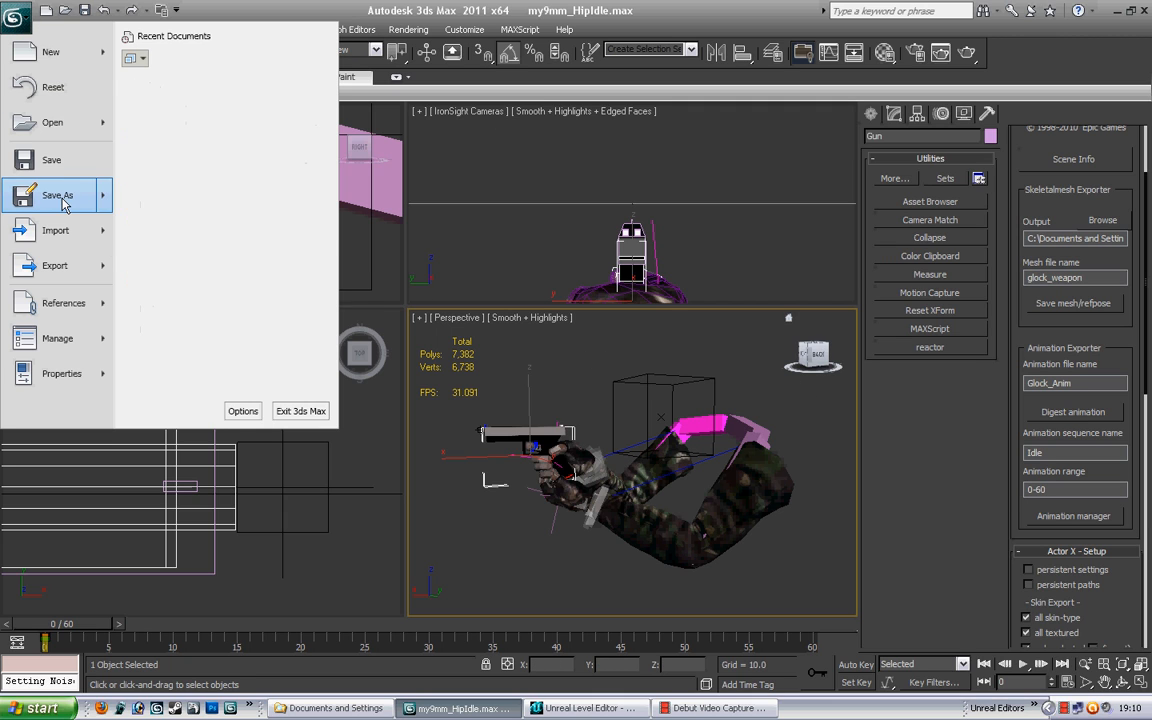
click(60, 196)
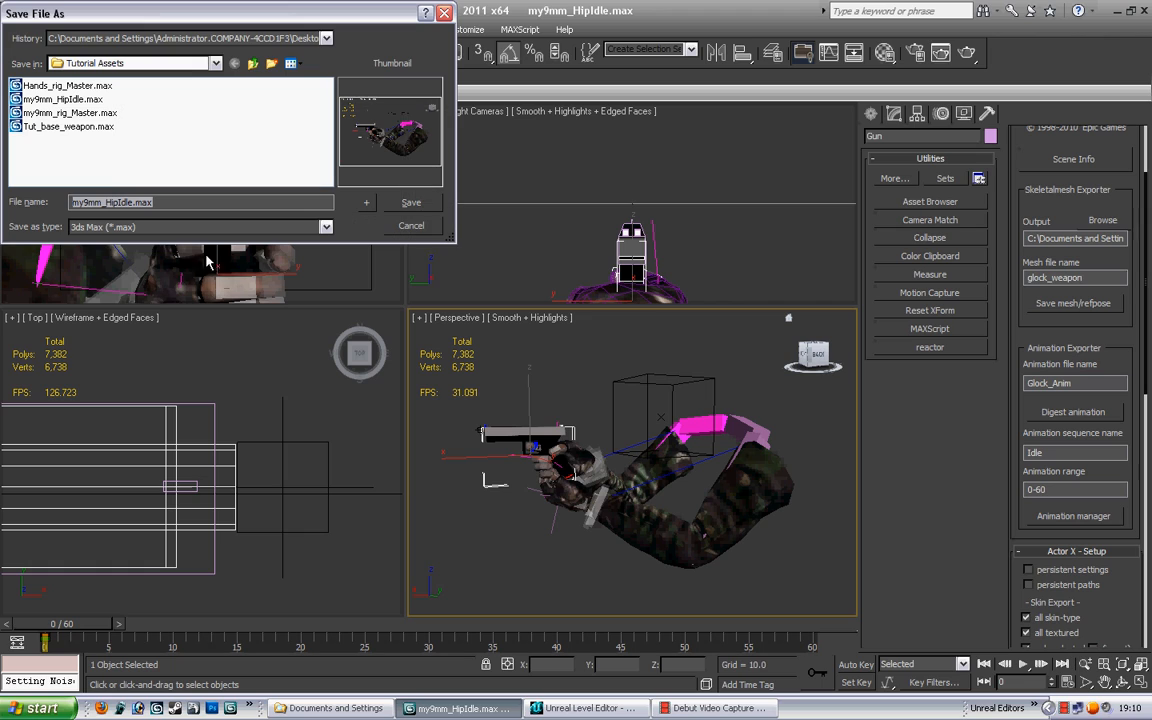
click(118, 201)
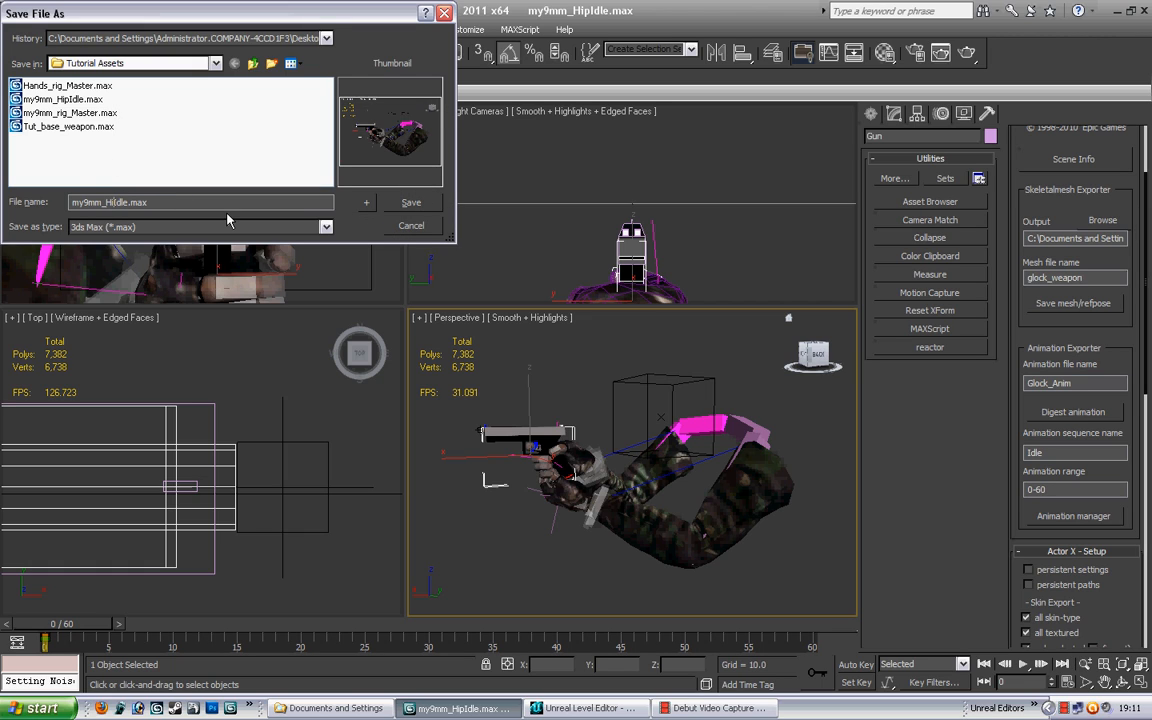
key(BackSpace)
text(Iron)
click(408, 203)
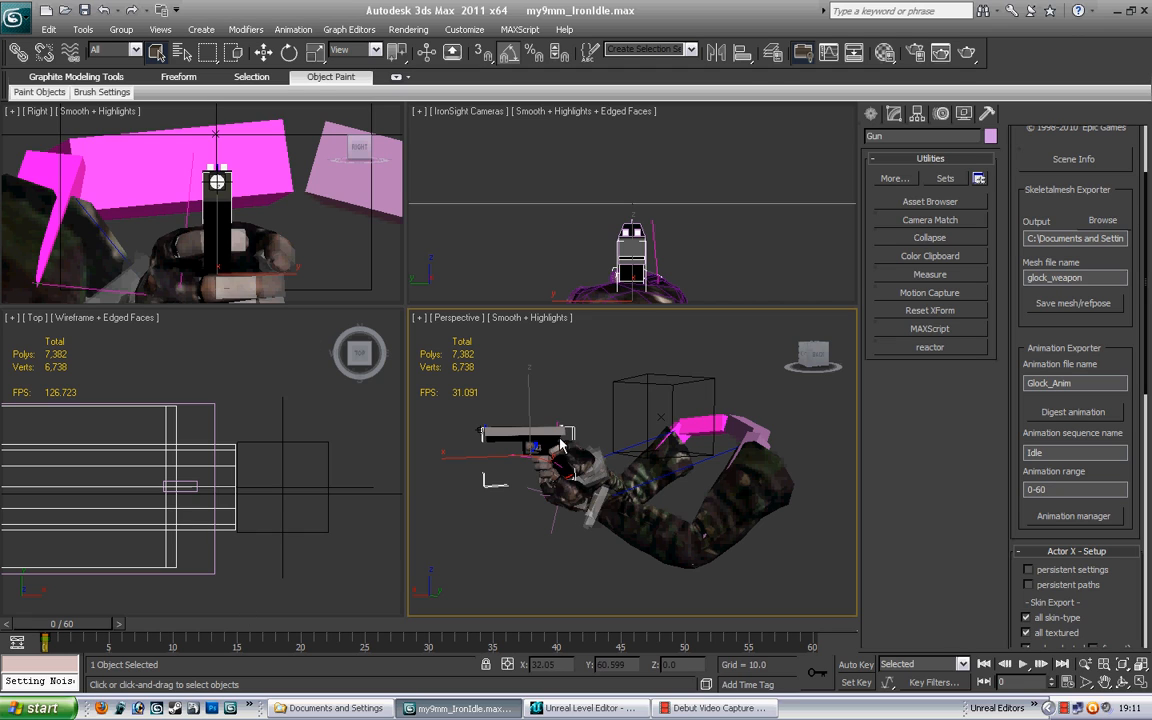
Step: Set the Gun's Noise Position controller to seed 9, frequency 0.11, X strength 0.1 and Z strength 0.05
right_click(45, 643)
mouse_move(100, 527)
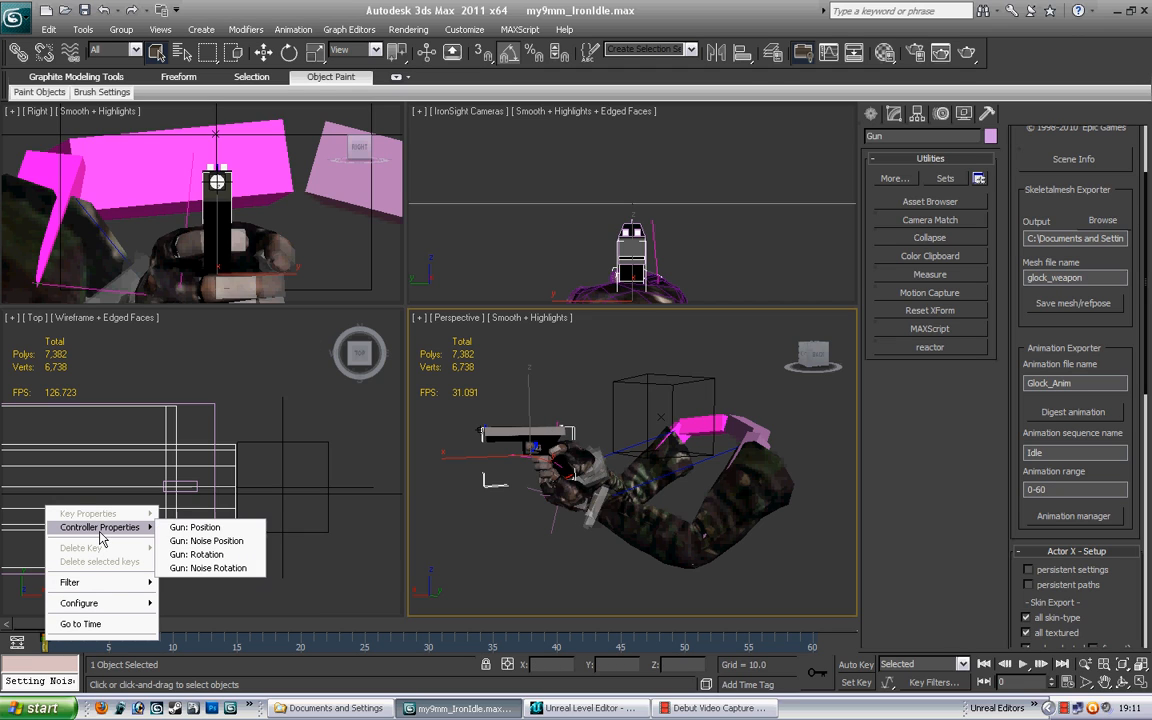
click(238, 545)
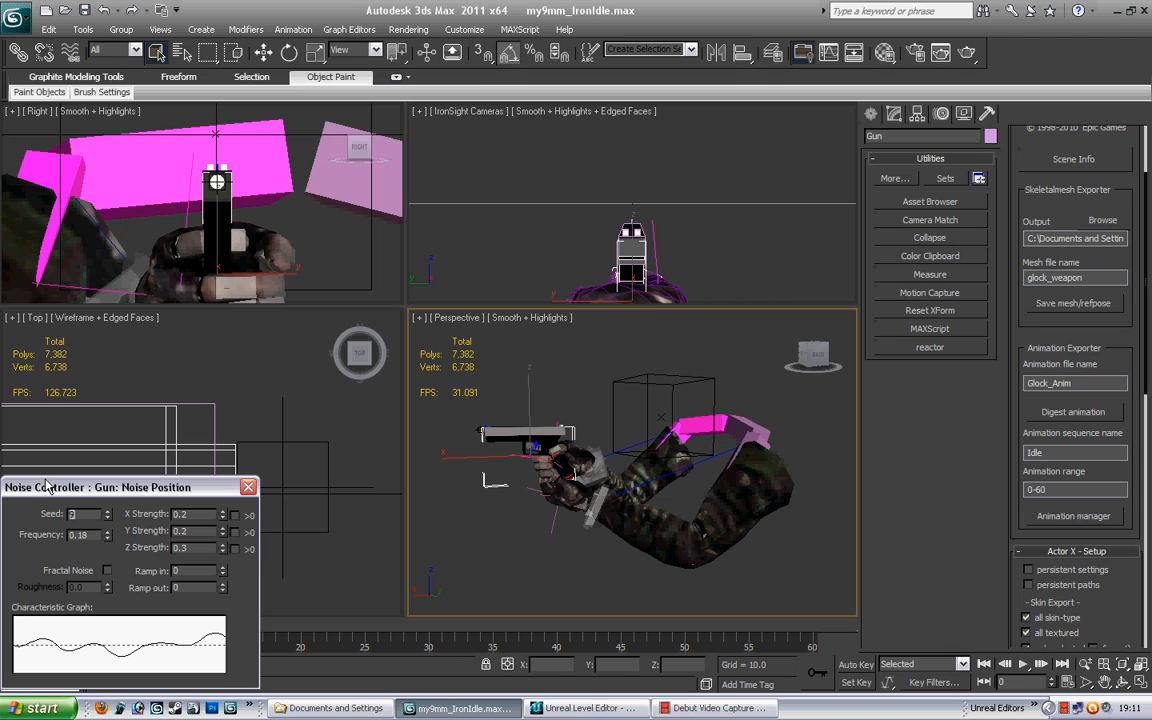
text(9)
key(Tab)
text(0)
click(201, 513)
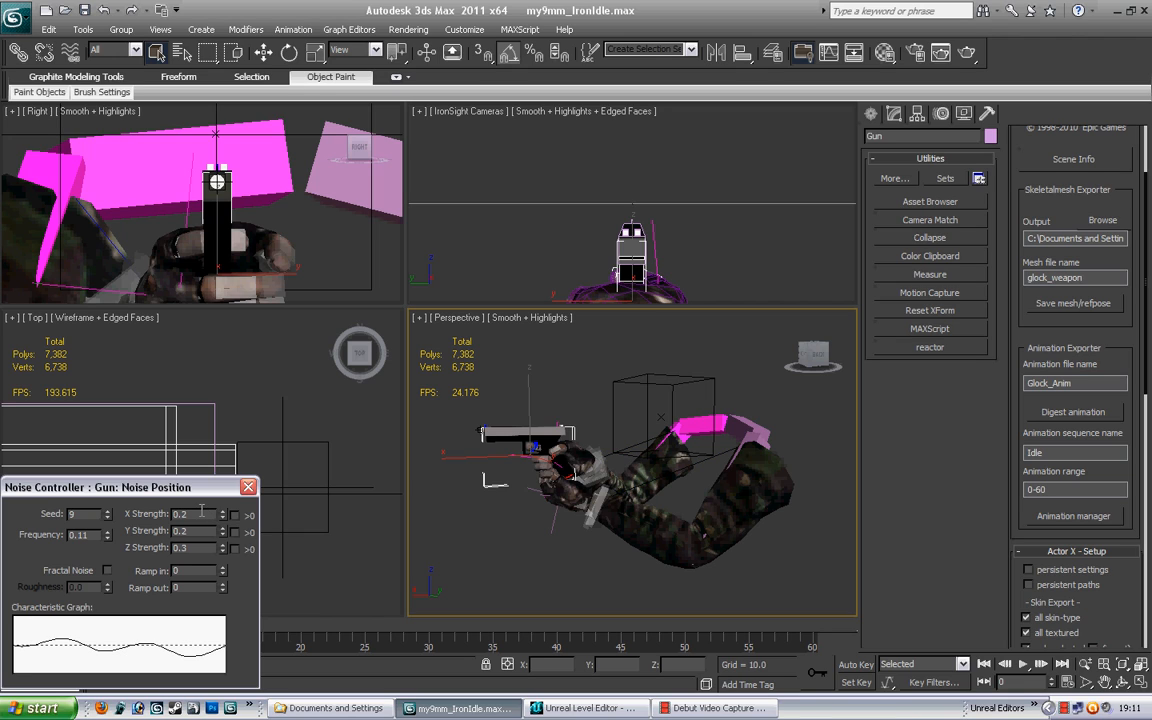
double_click(201, 514)
text(0.1)
double_click(181, 531)
double_click(208, 547)
text(0.05)
click(248, 487)
Step: Set the Gun's Noise Rotation frequency to 0.065 and lower its X, Y and Z strengths to below 1
right_click(46, 640)
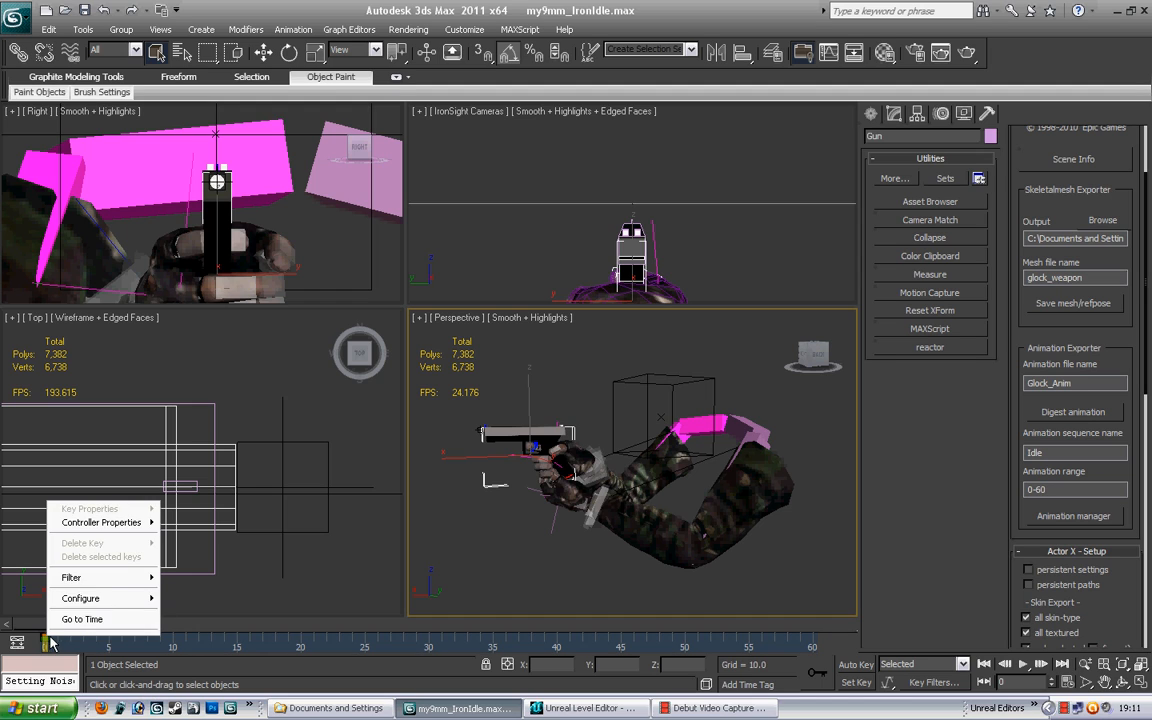
mouse_move(100, 522)
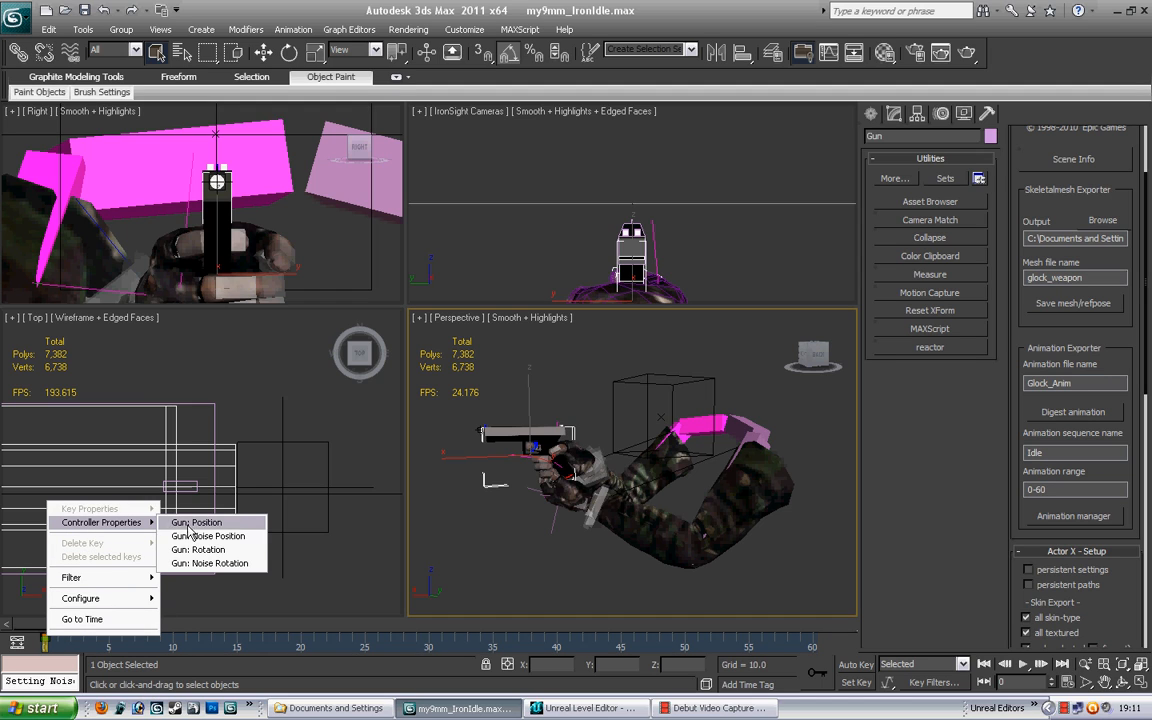
click(221, 564)
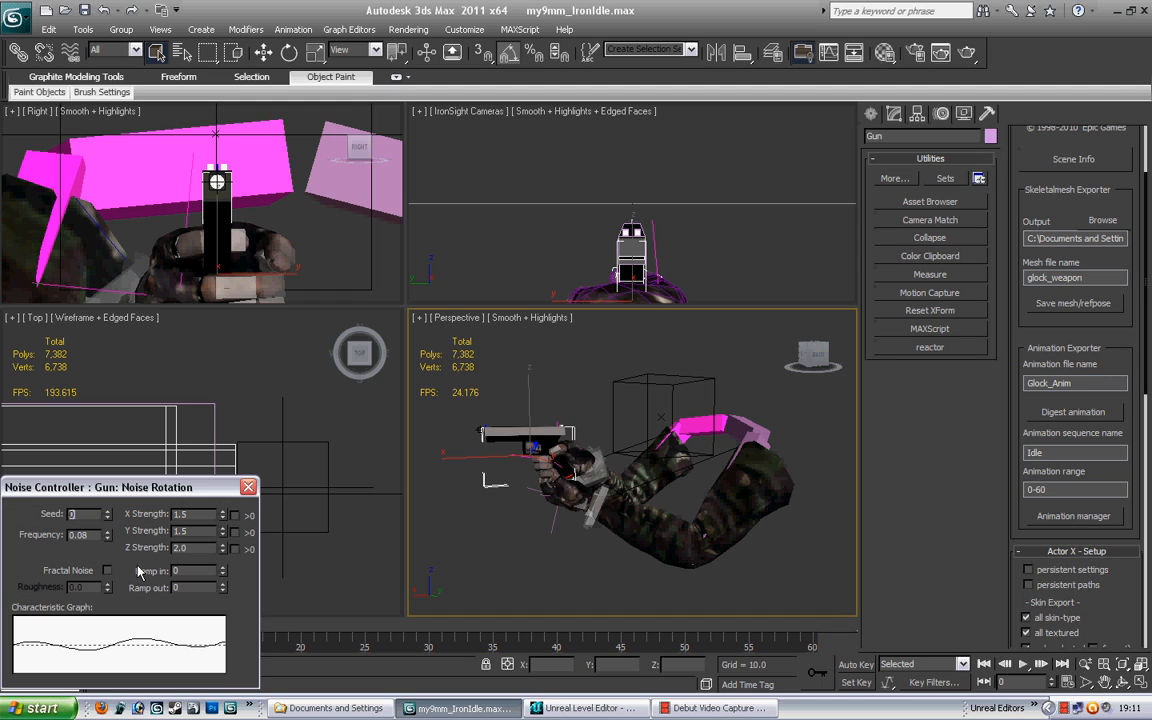
double_click(92, 533)
text(0.065)
key(Tab)
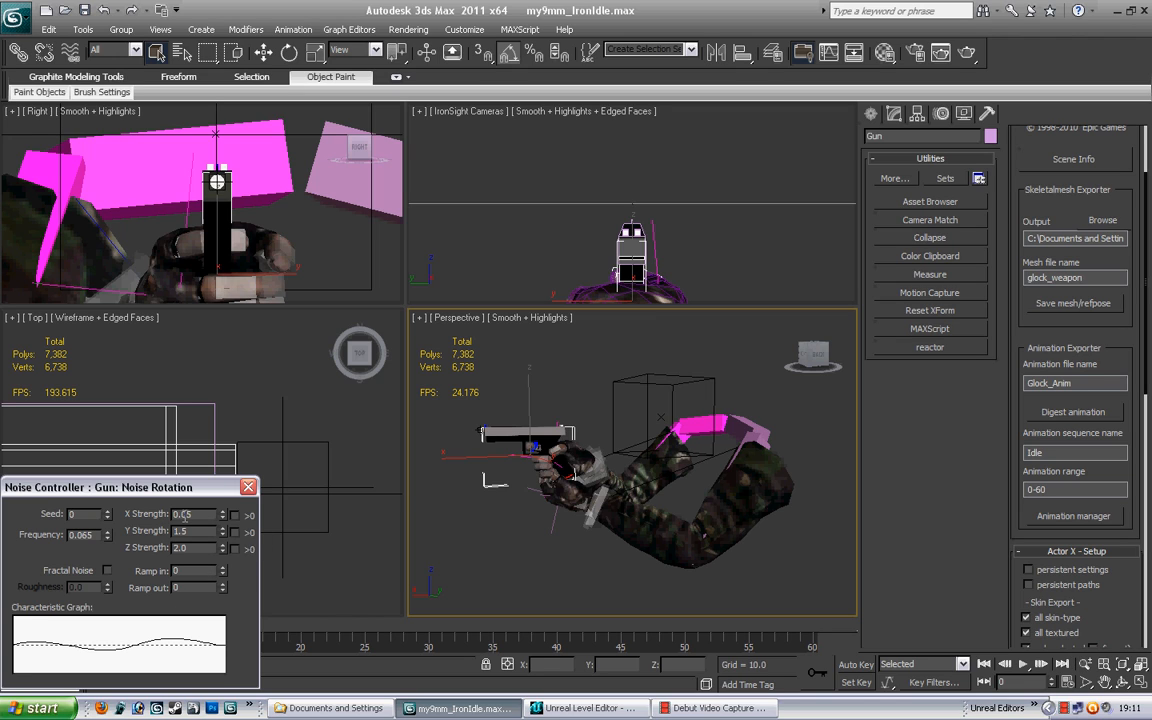
key(Tab)
text(0.)
key(Tab)
text(0.)
click(248, 487)
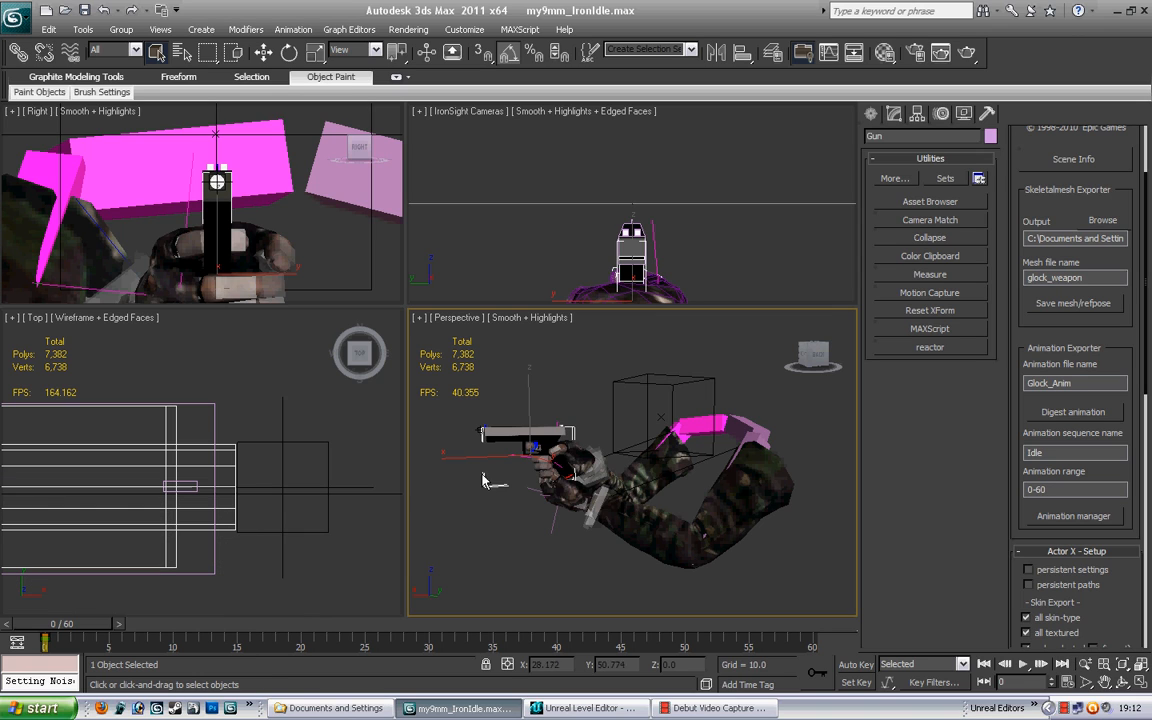
Step: Preview the iron sight idle motion, return to frame 0 and save the scene
key(slash)
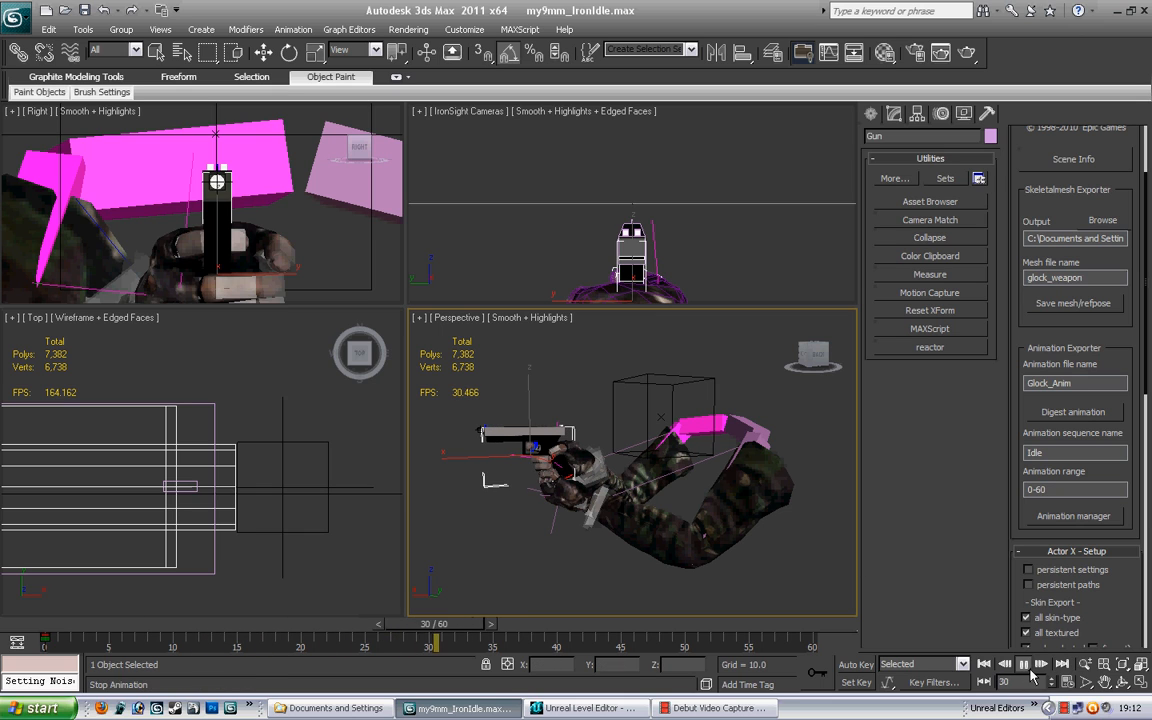
key(slash)
drag(448, 624, 33, 624)
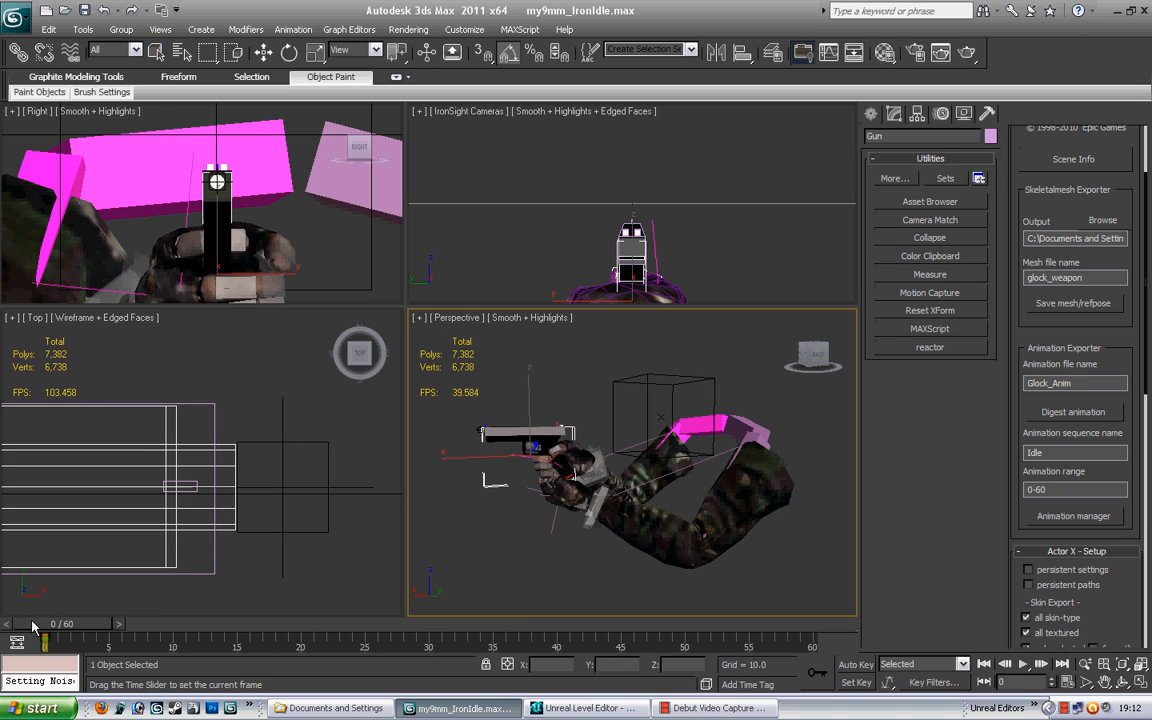
click(15, 18)
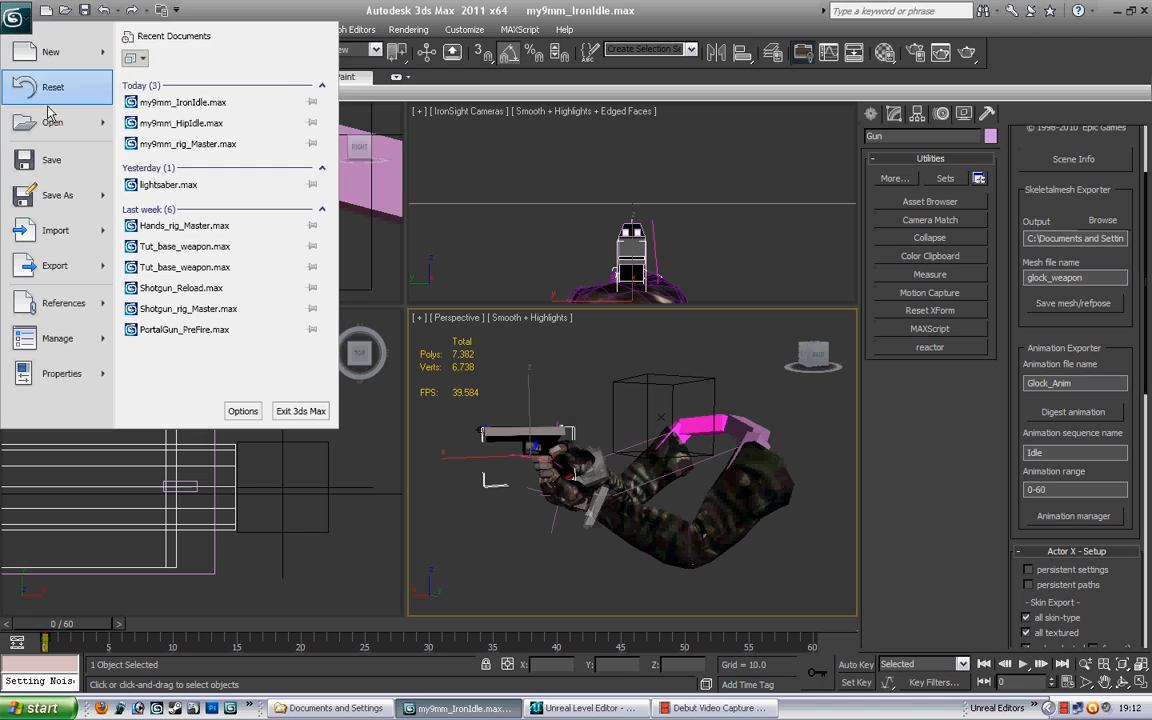
click(64, 162)
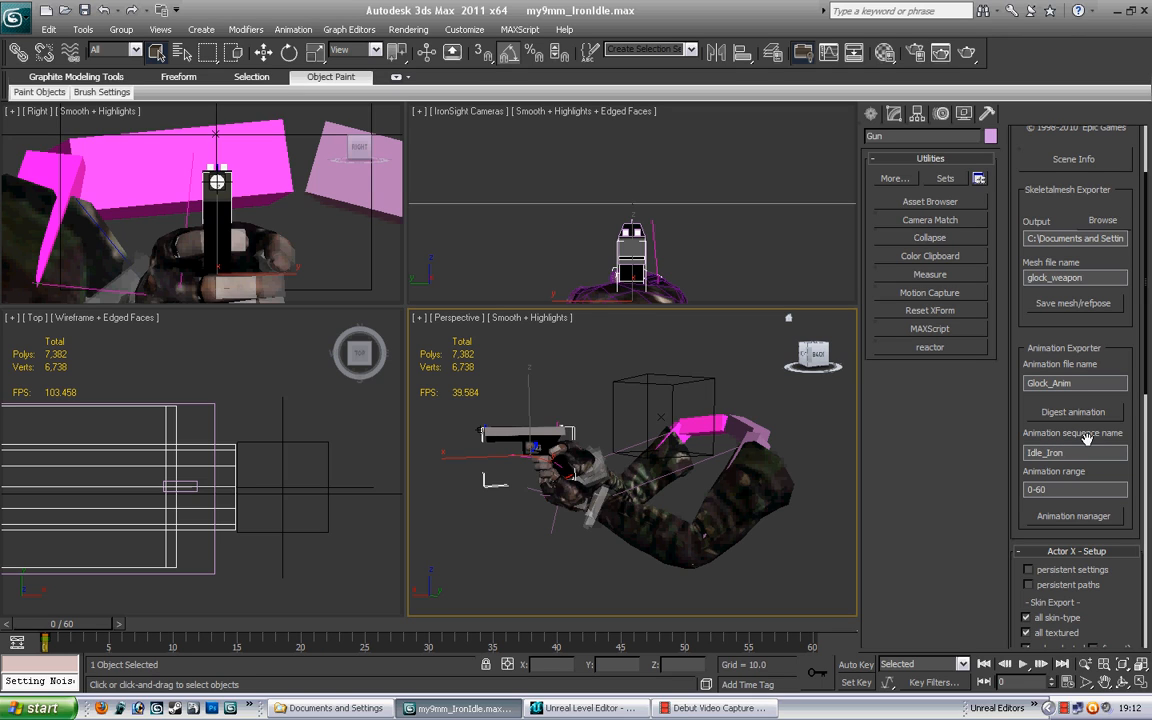
Step: Name the ActorX animation sequence Idle_Iron and digest it over the range 0-60
click(1113, 449)
click(1073, 411)
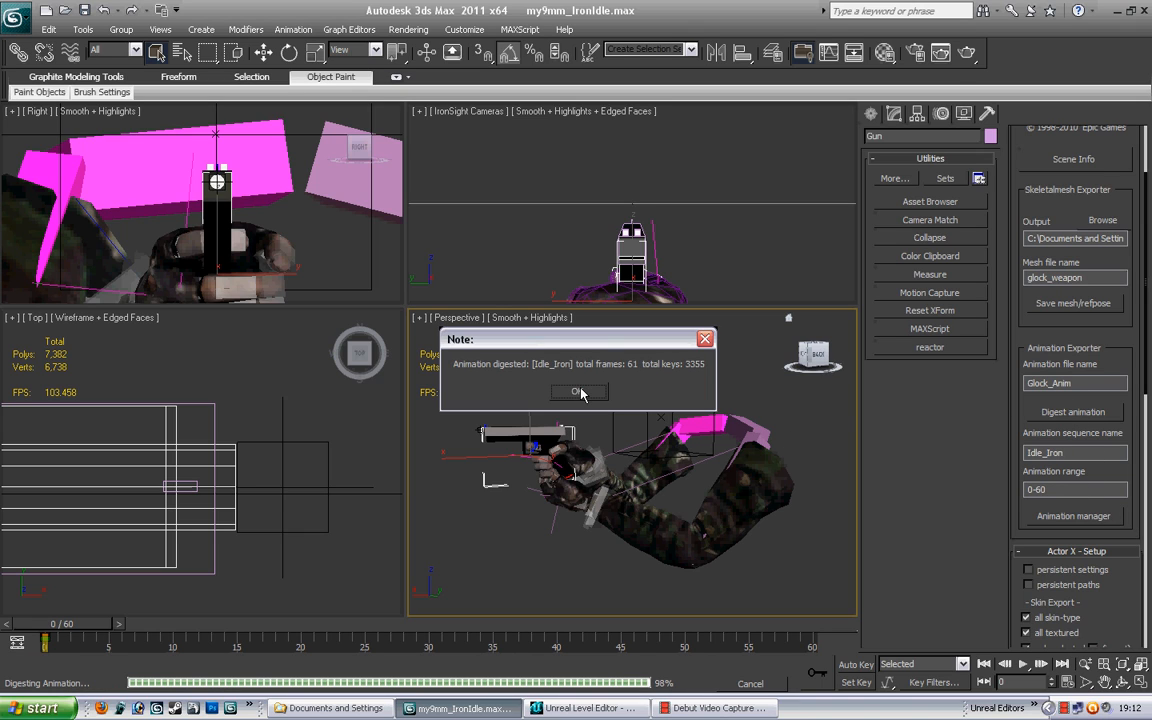
click(581, 393)
Step: Move Idle_Iron into the output package in the ActorX animation manager and save the Glock_Anim file
click(1073, 516)
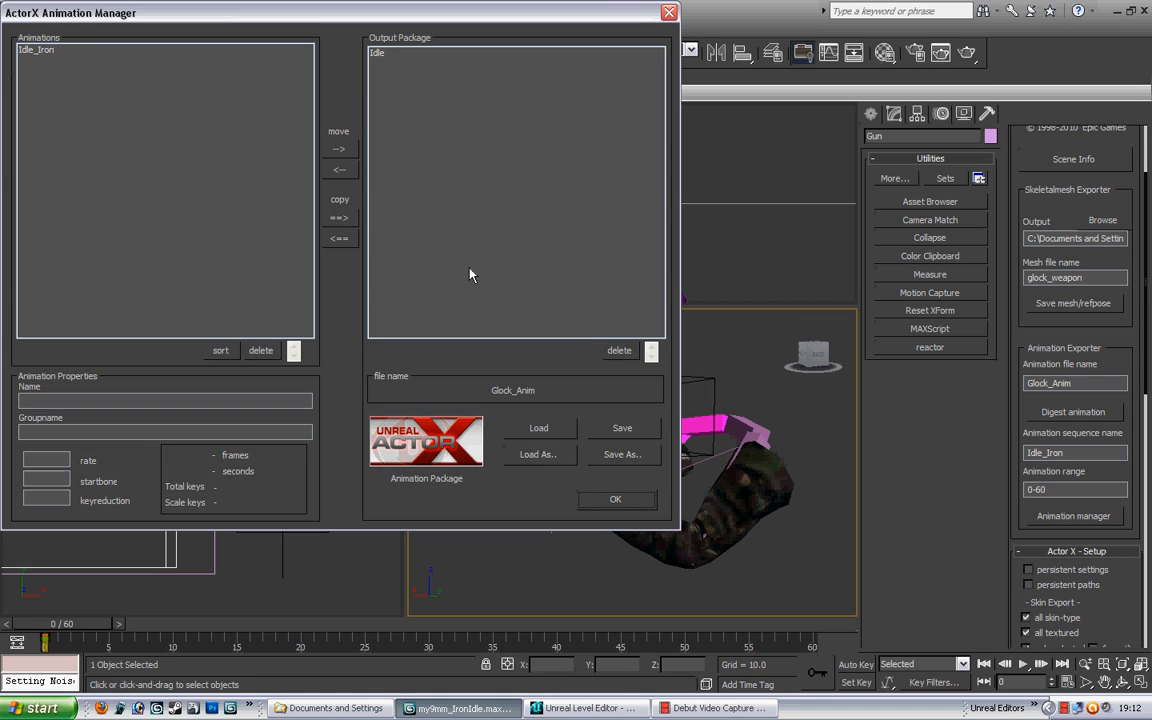
click(30, 50)
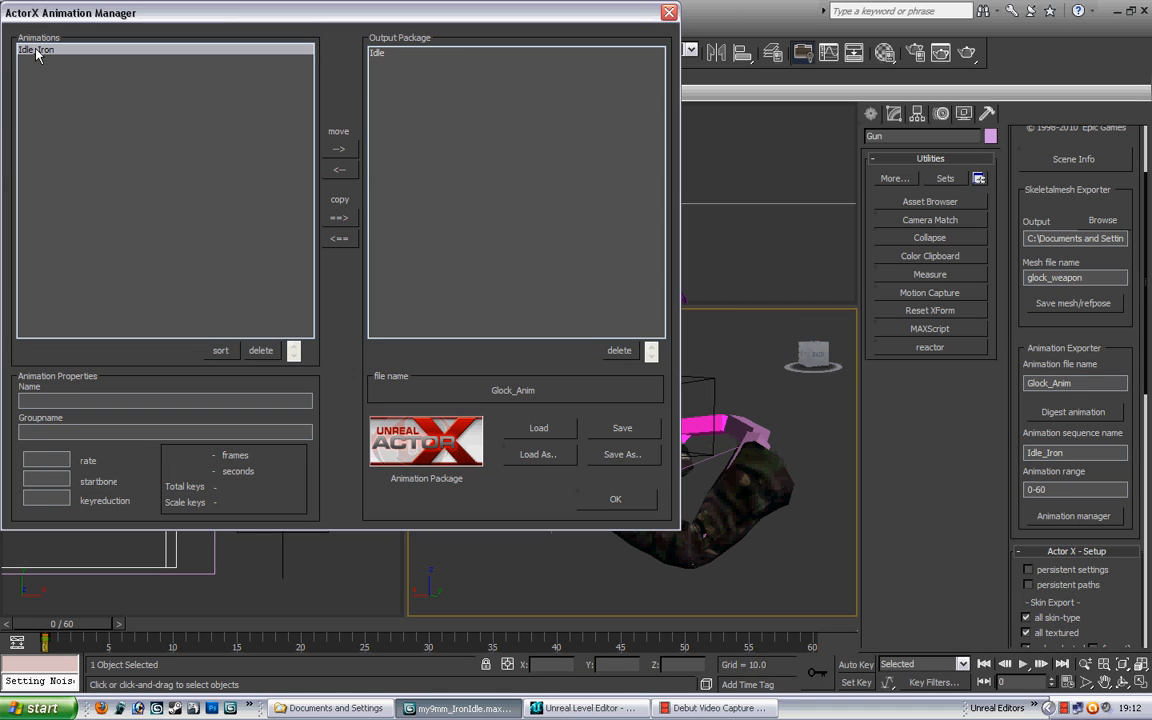
click(349, 152)
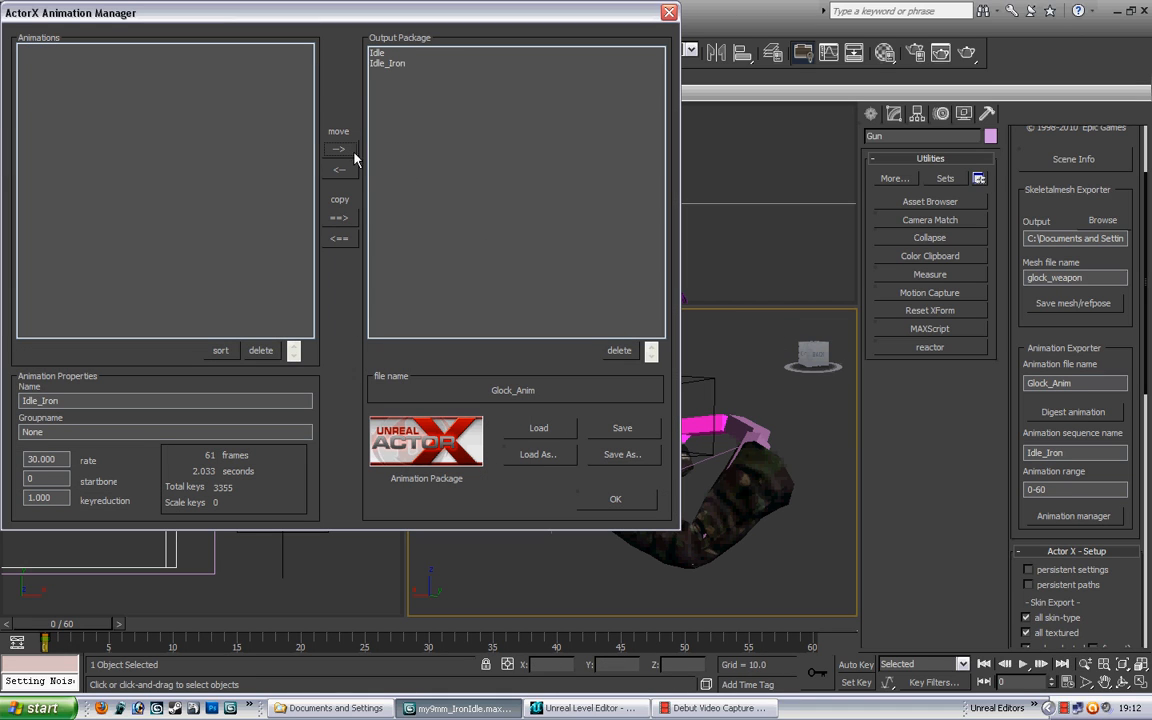
click(622, 430)
click(581, 392)
click(614, 499)
Step: Switch to the Unreal editor and append Glock_Anim.PSA to BDGlock_A's Glock_Anim set, merging its sequences into the existing ones
click(600, 710)
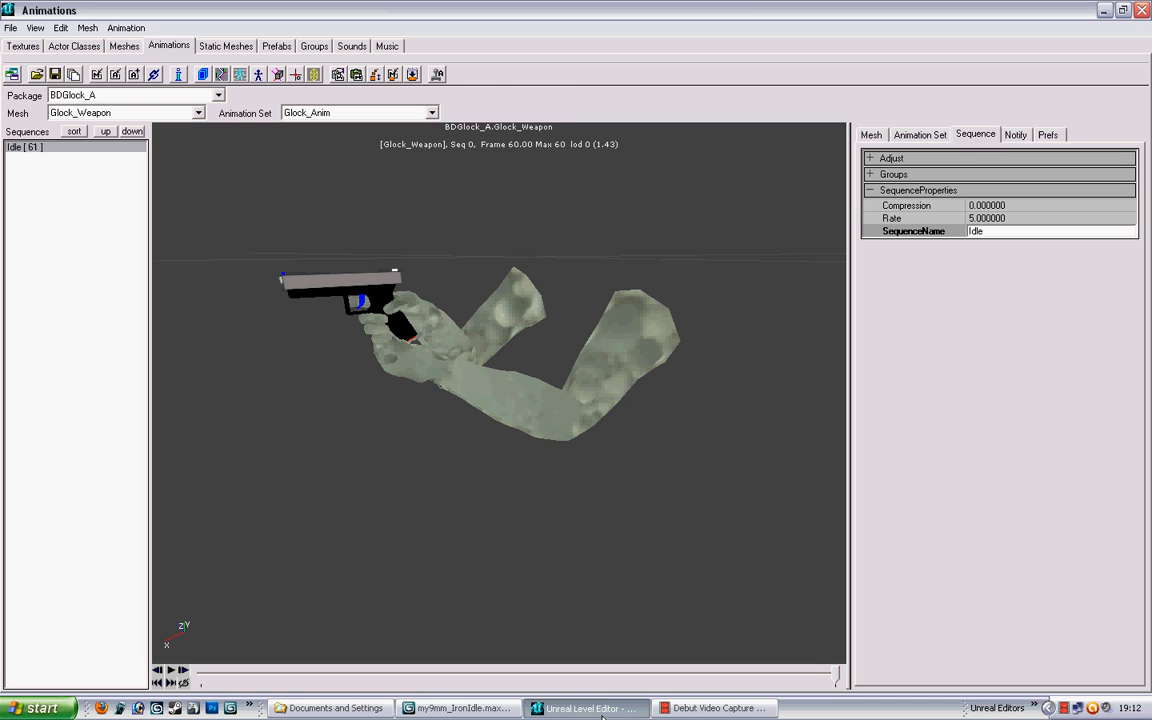
click(10, 28)
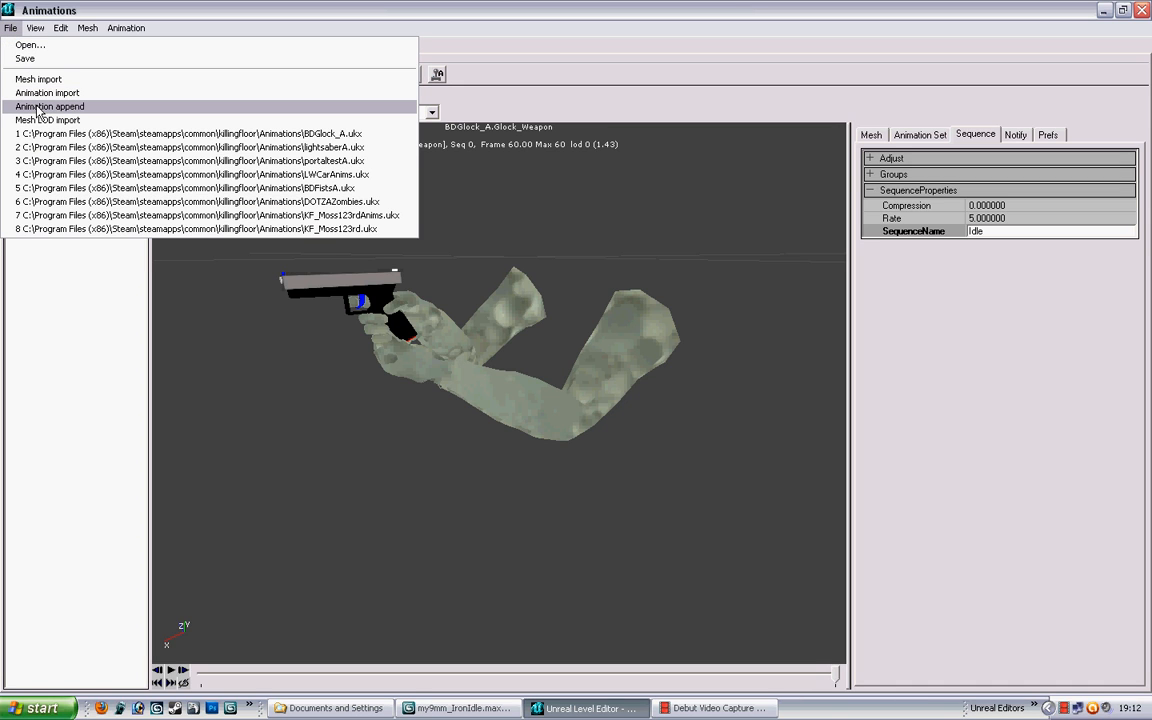
click(464, 422)
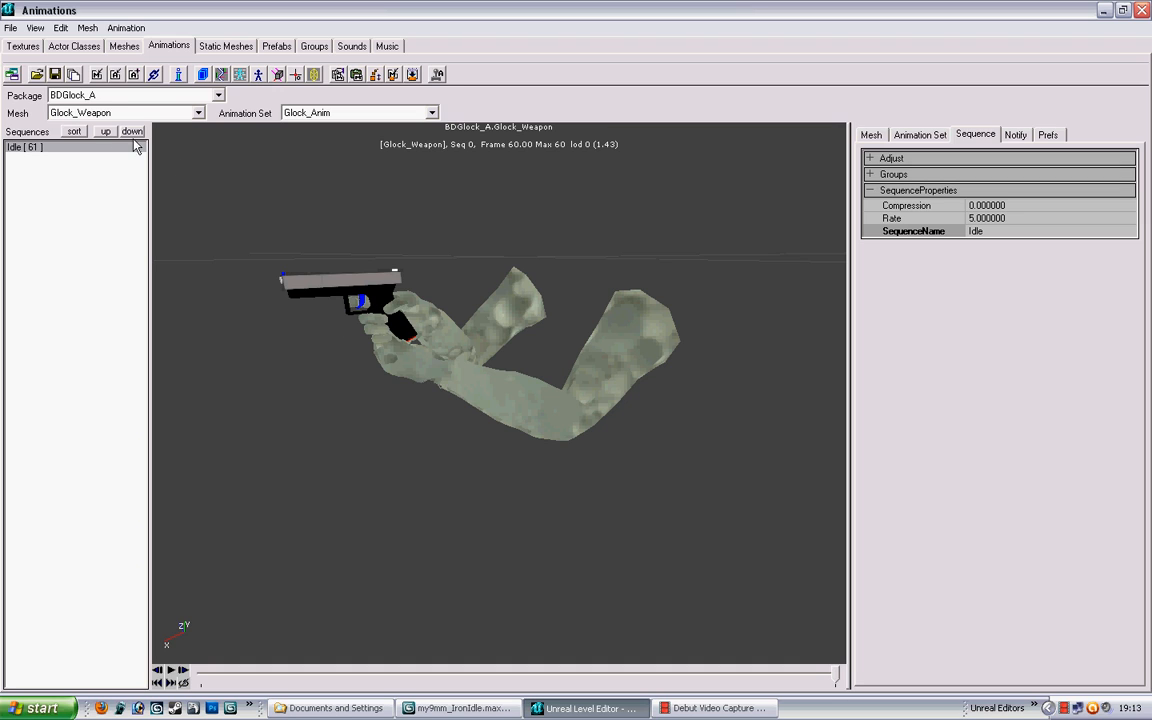
click(12, 27)
click(52, 107)
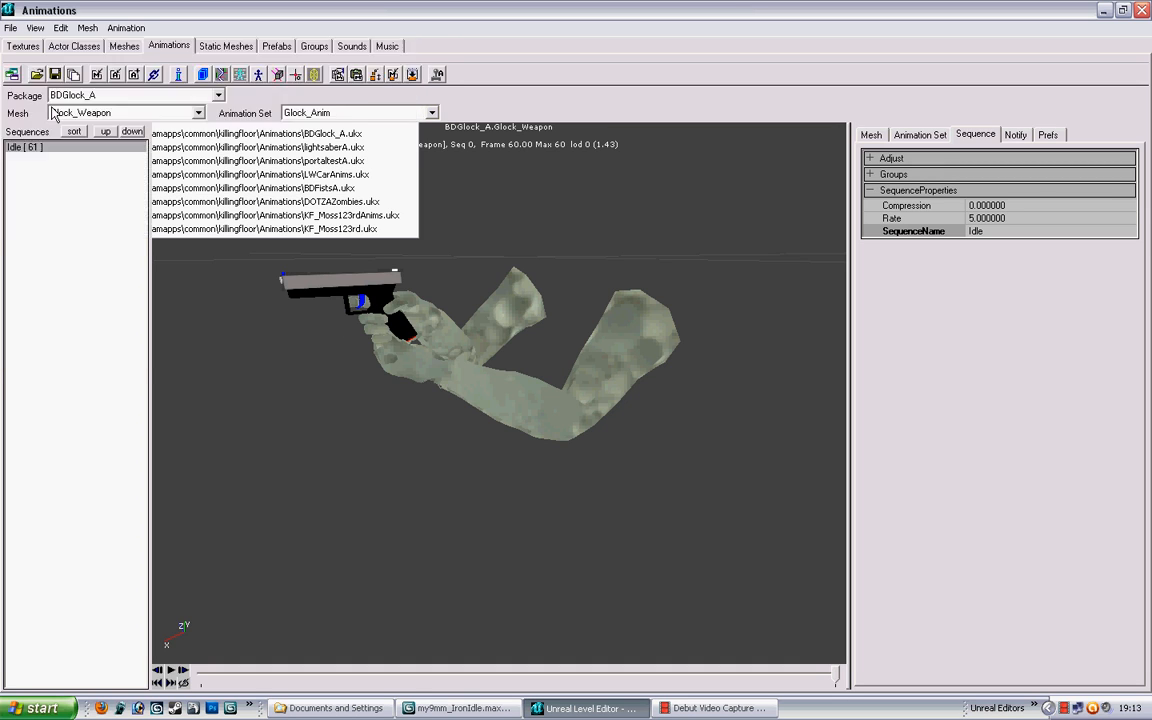
click(116, 100)
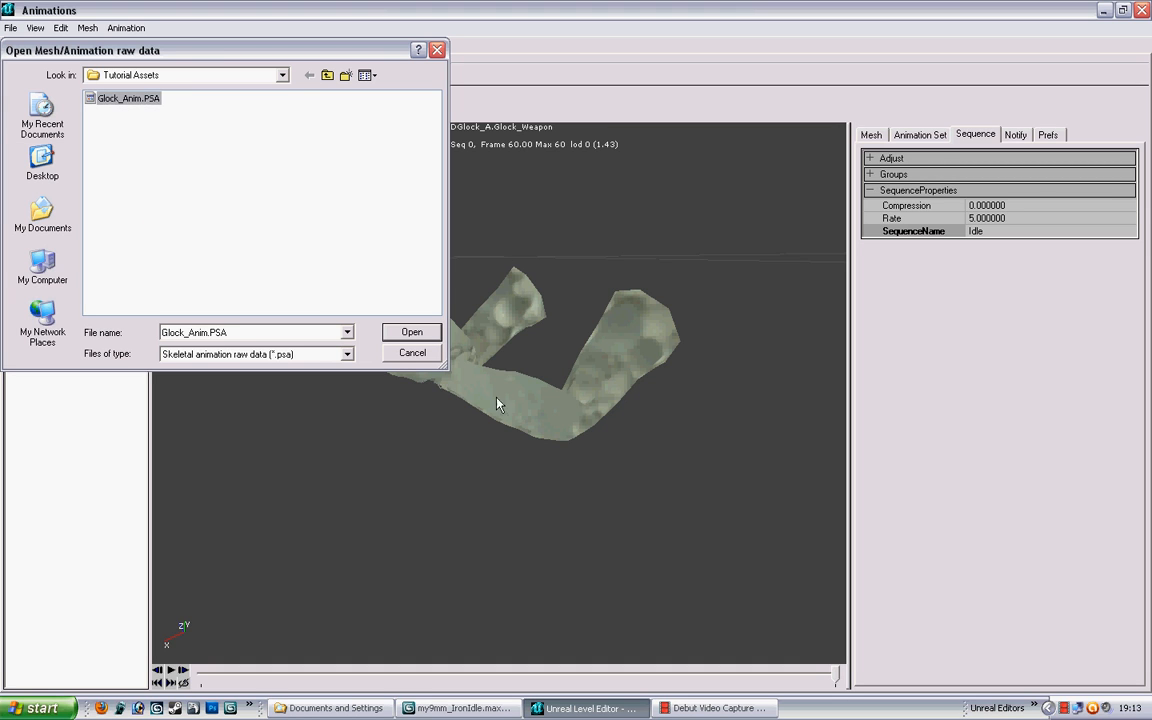
click(430, 333)
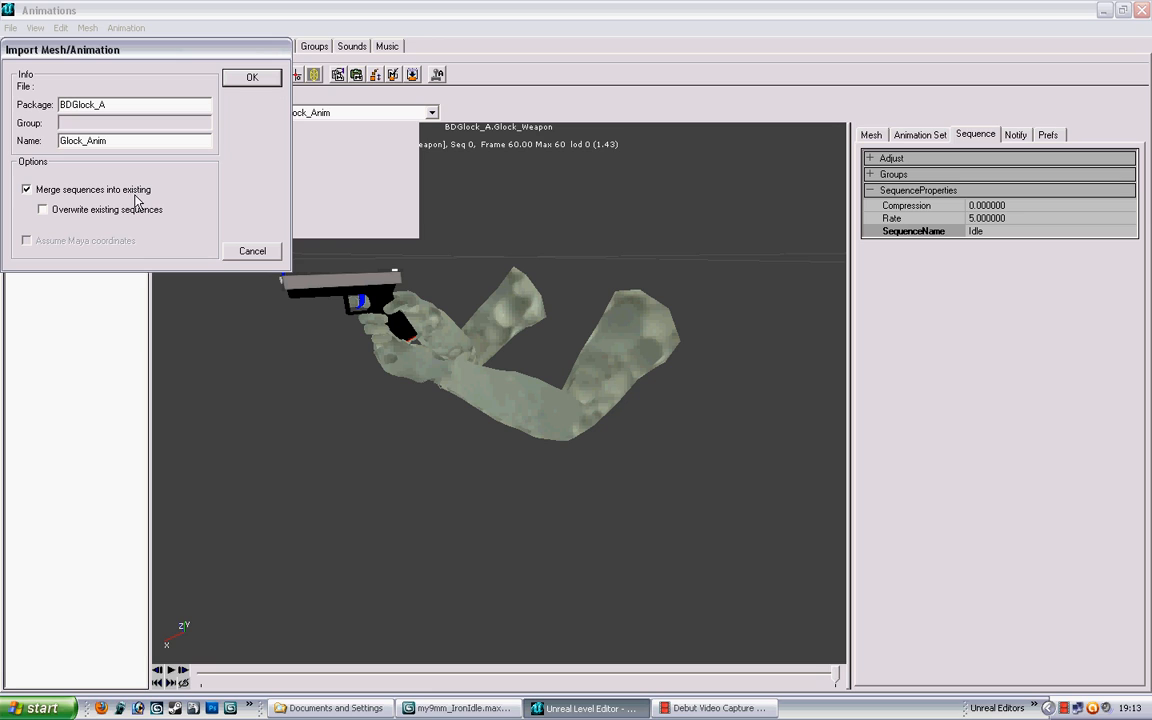
click(251, 77)
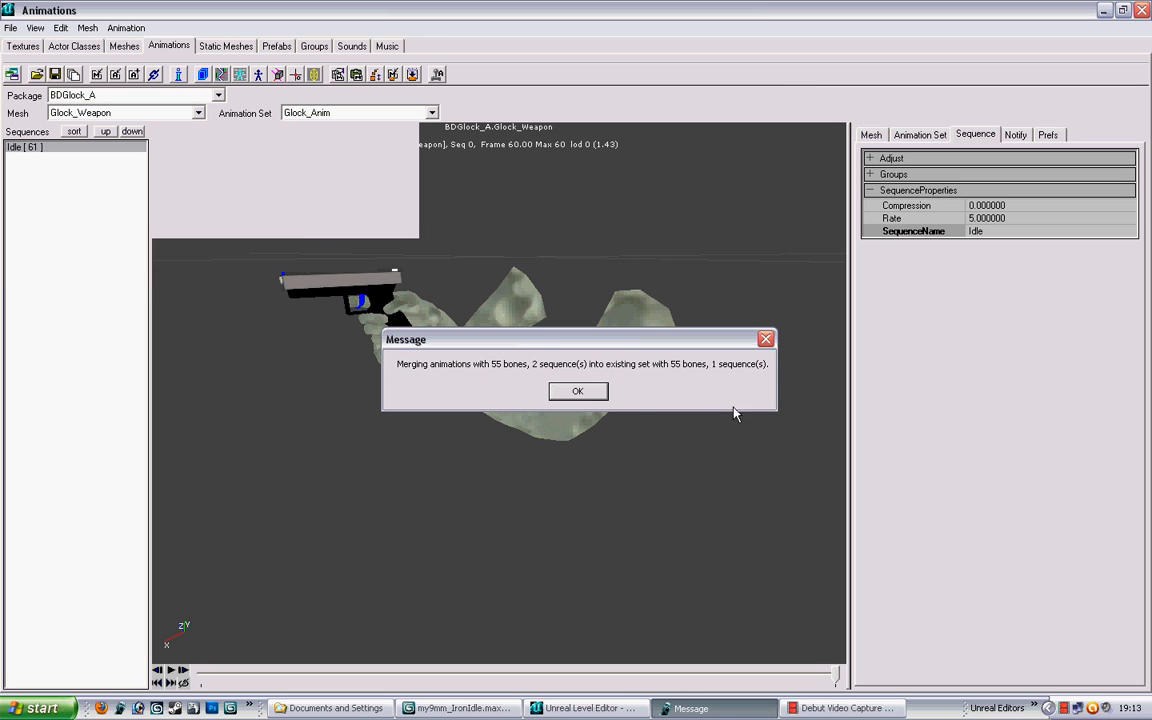
click(606, 392)
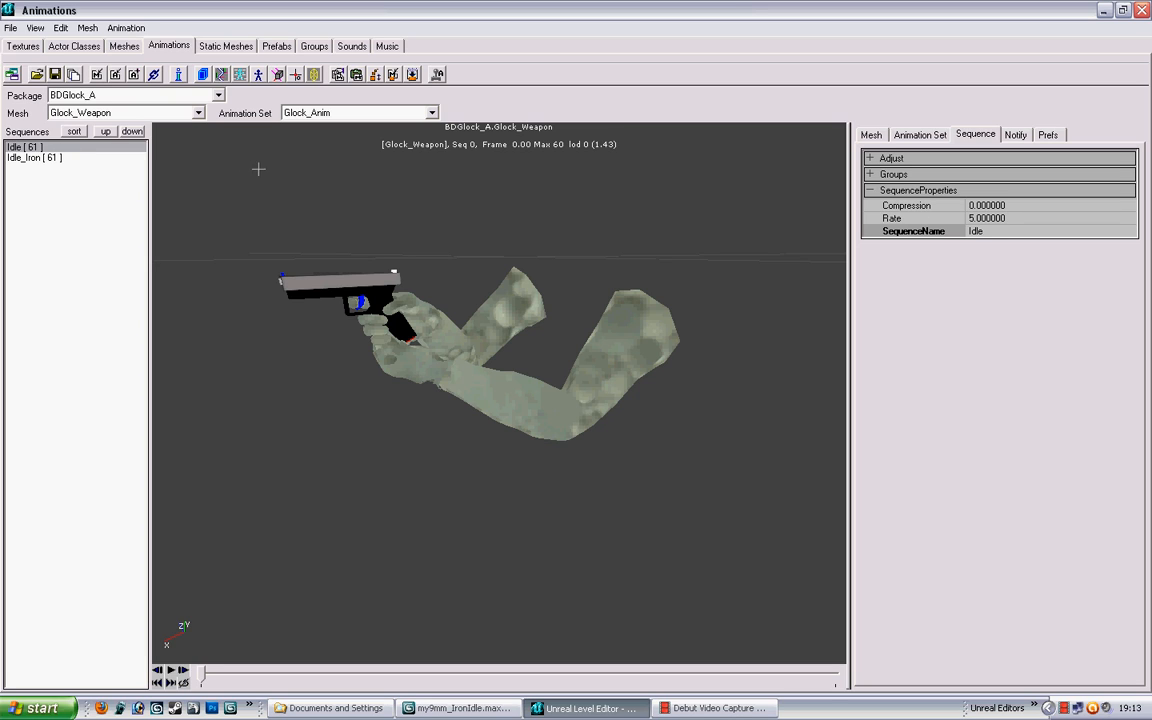
Step: Set the Idle_Iron sequence's rate to 5 and save the package over the existing BDGlock_A.ukx
click(38, 157)
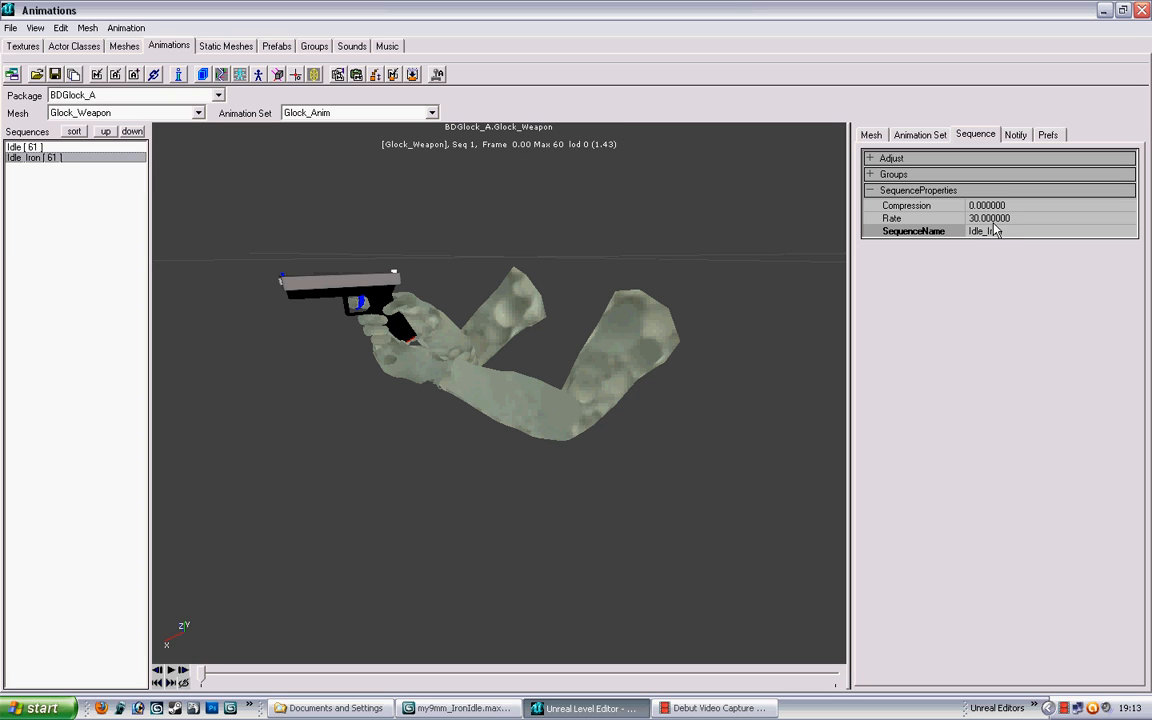
click(978, 218)
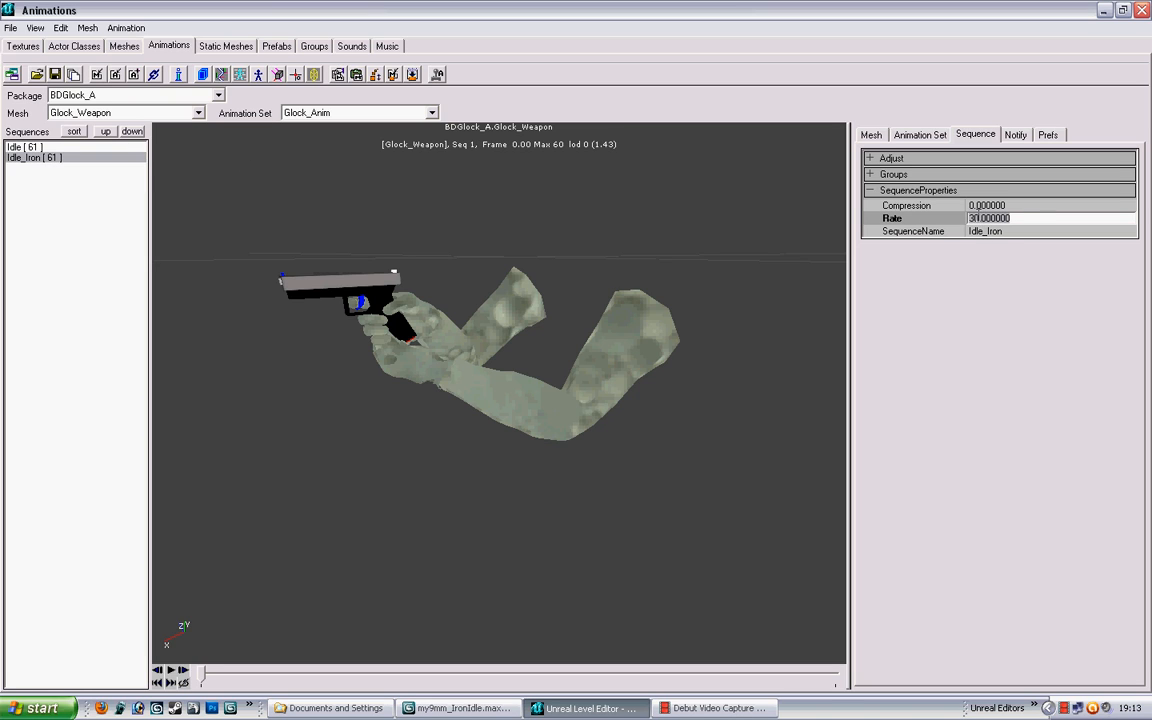
drag(978, 216, 954, 221)
text(5)
key(Tab)
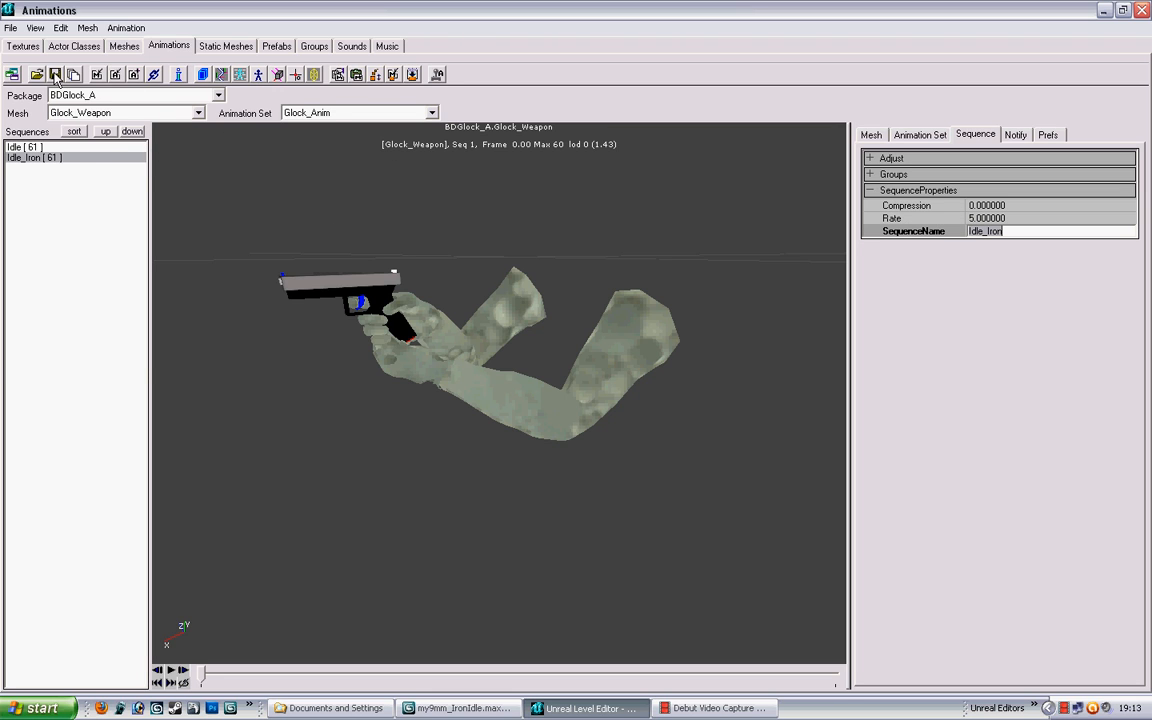
click(55, 75)
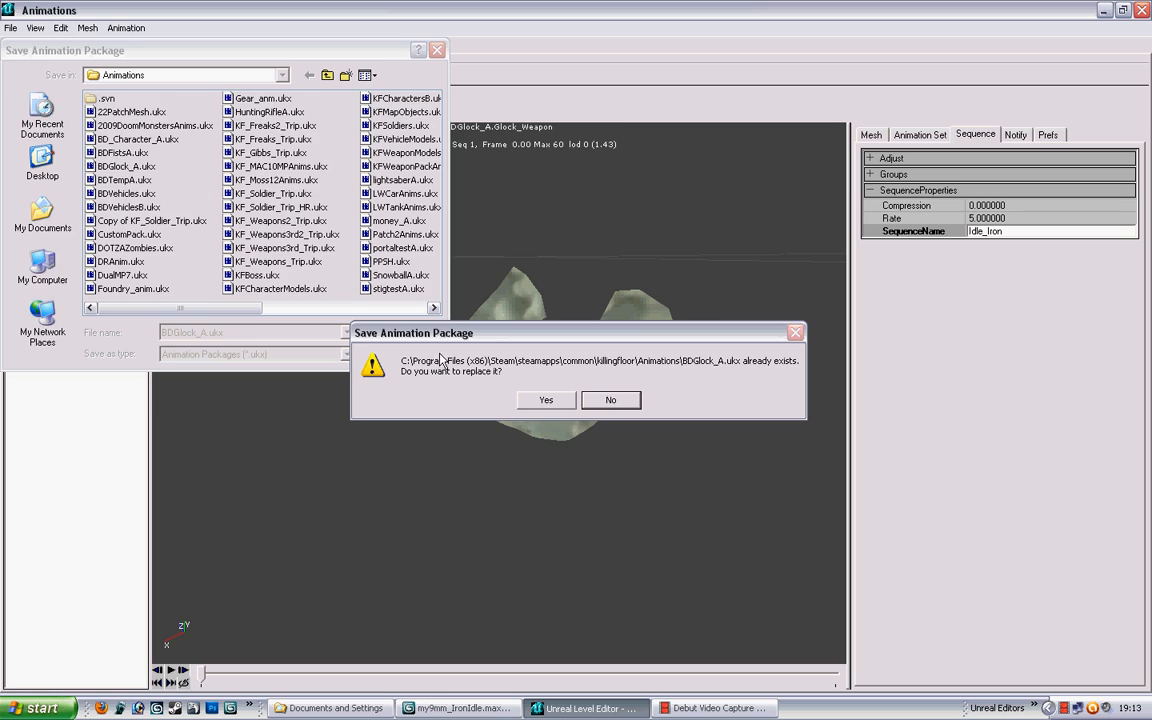
click(546, 399)
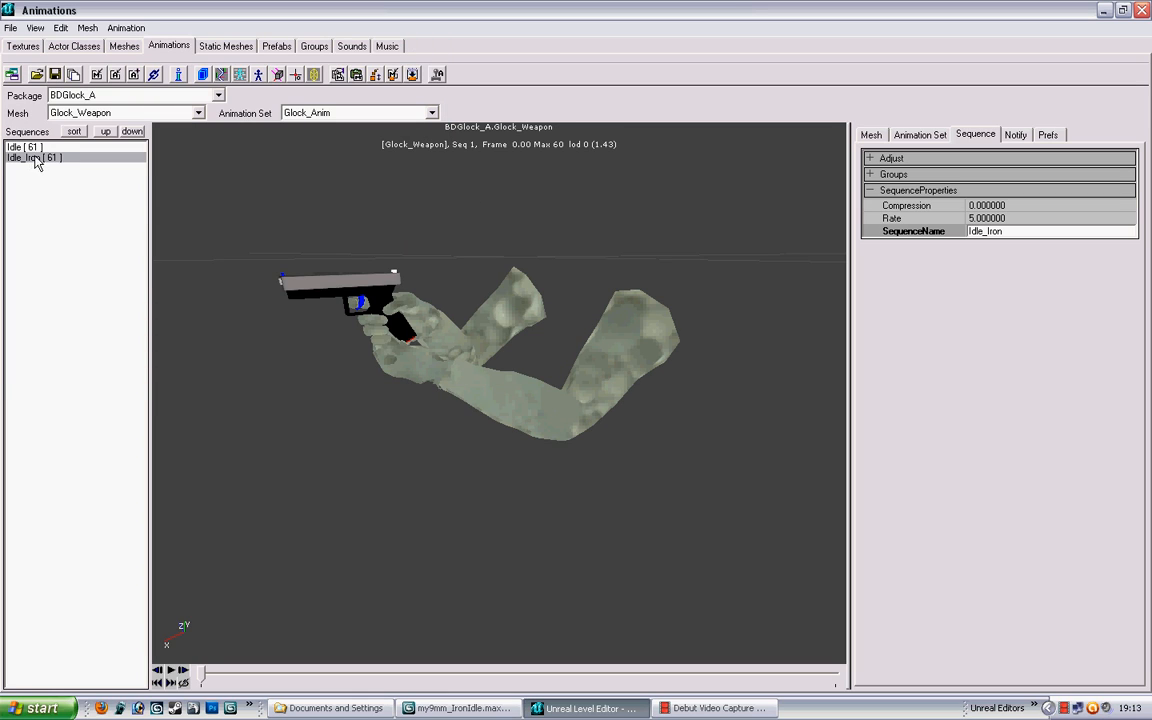
Step: Play the Idle_Iron sequence from the side and front of the weapon, followed by the Idle sequence for comparison
click(171, 671)
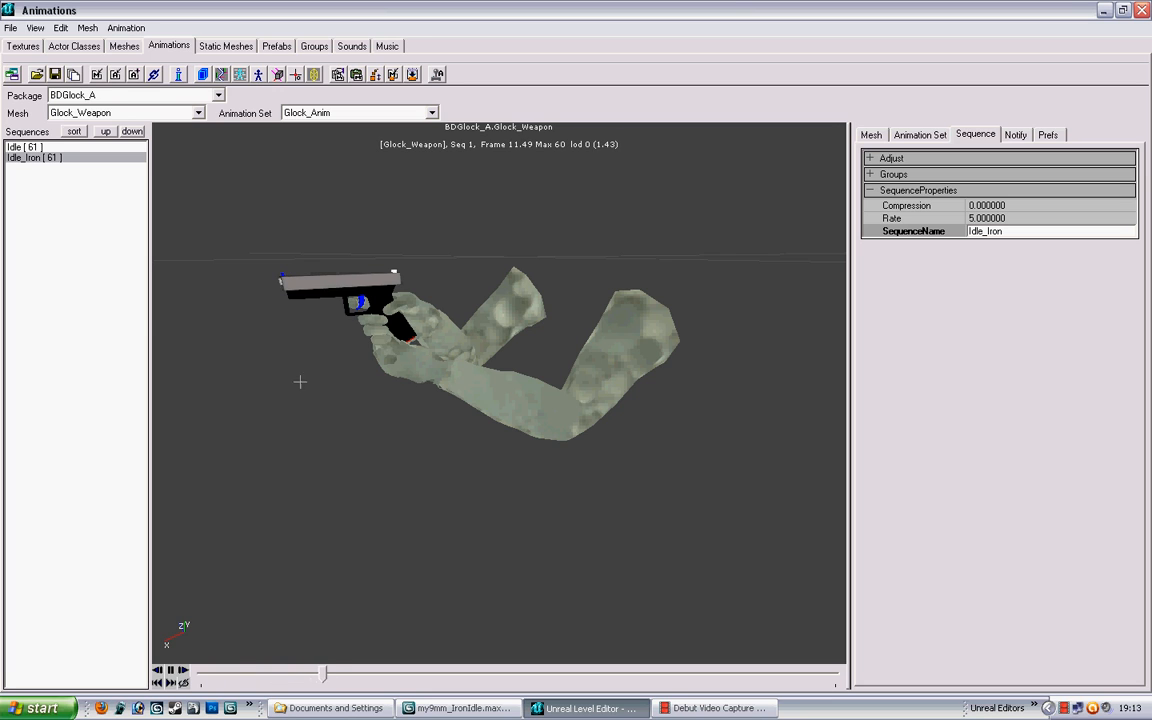
drag(333, 551, 295, 470)
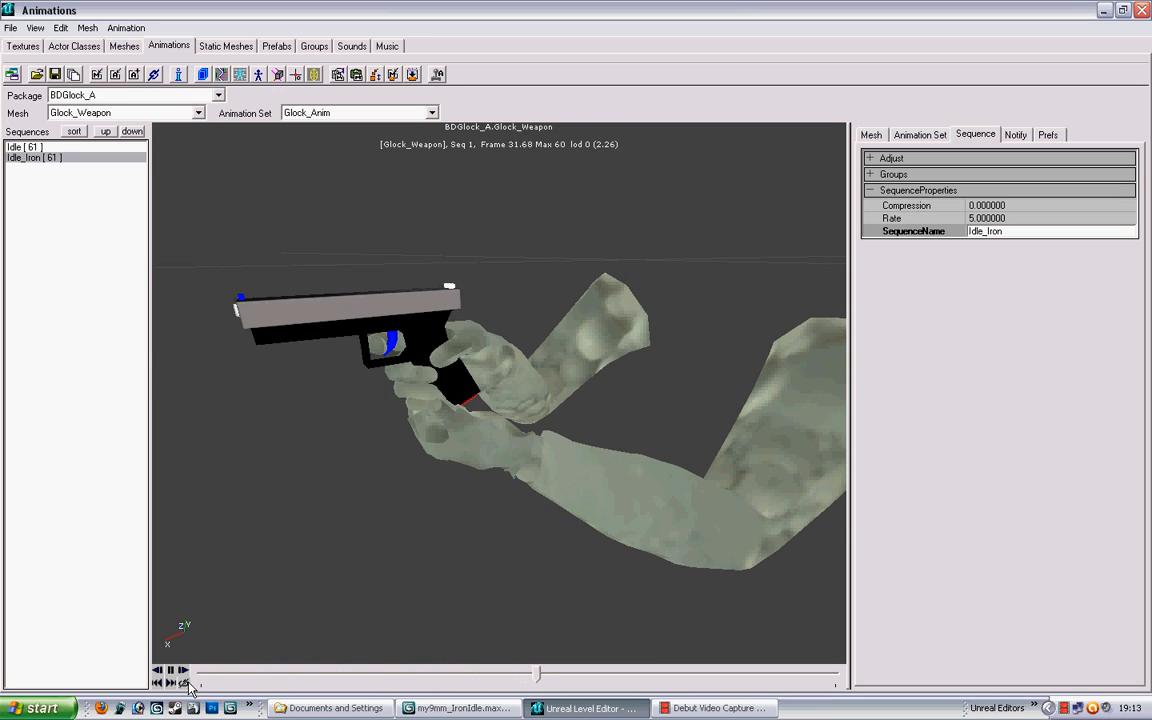
drag(274, 561, 435, 567)
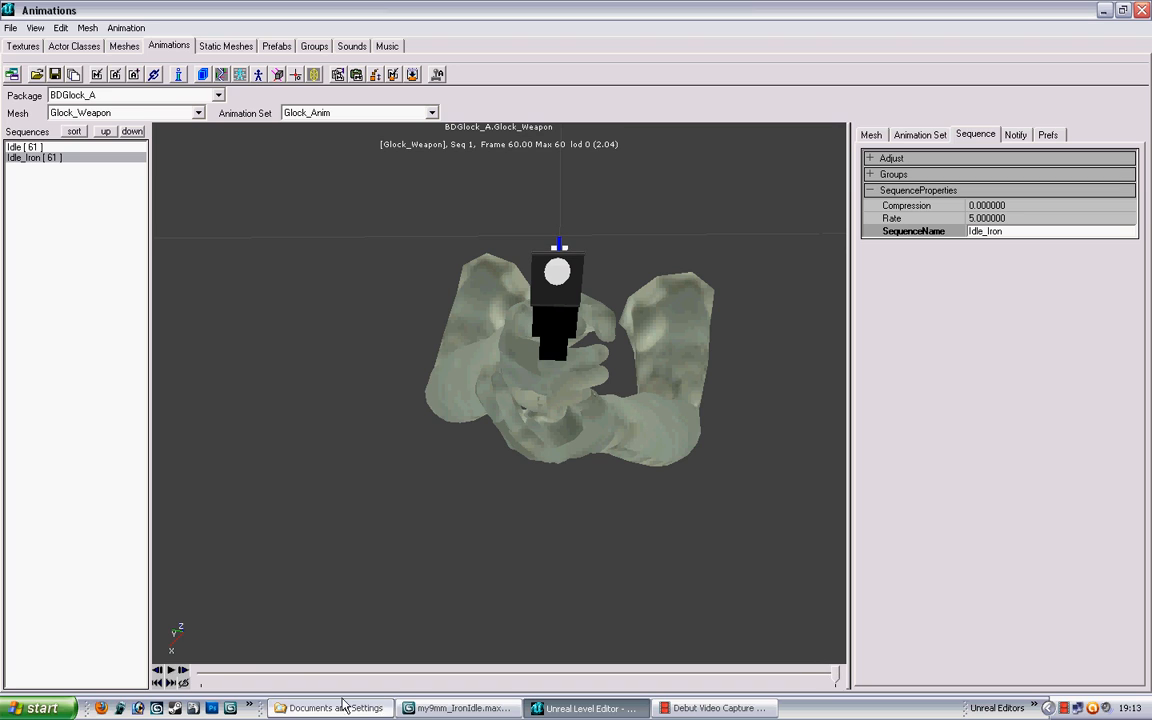
click(30, 147)
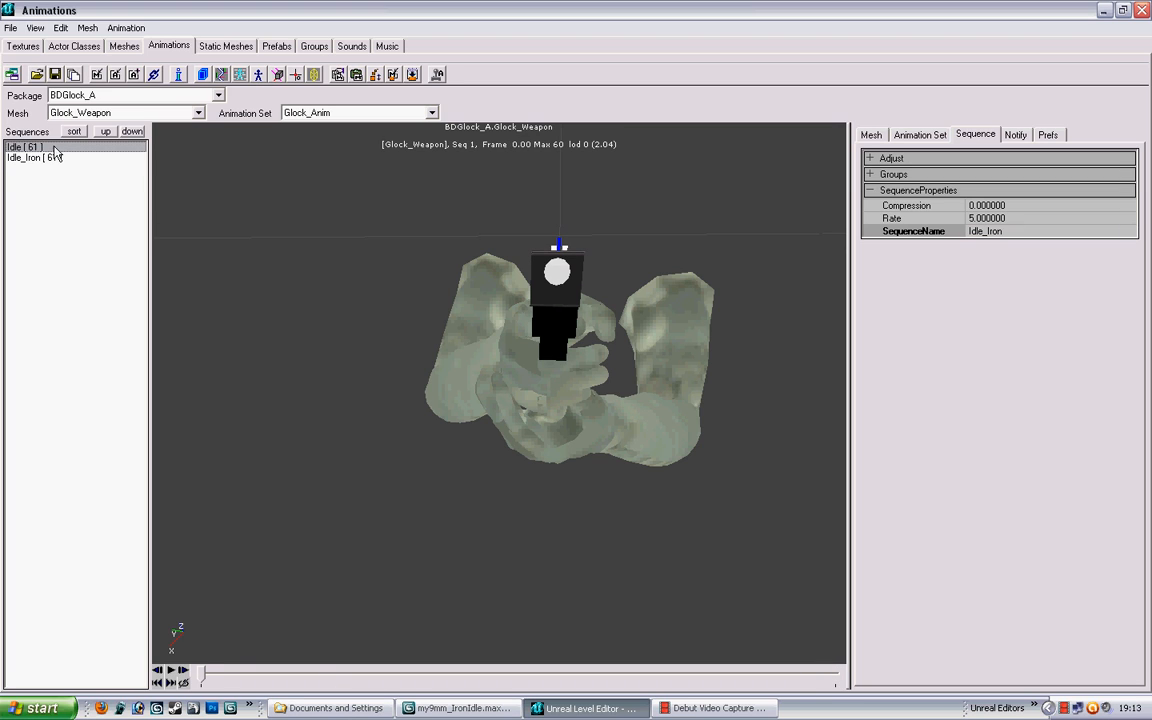
click(174, 678)
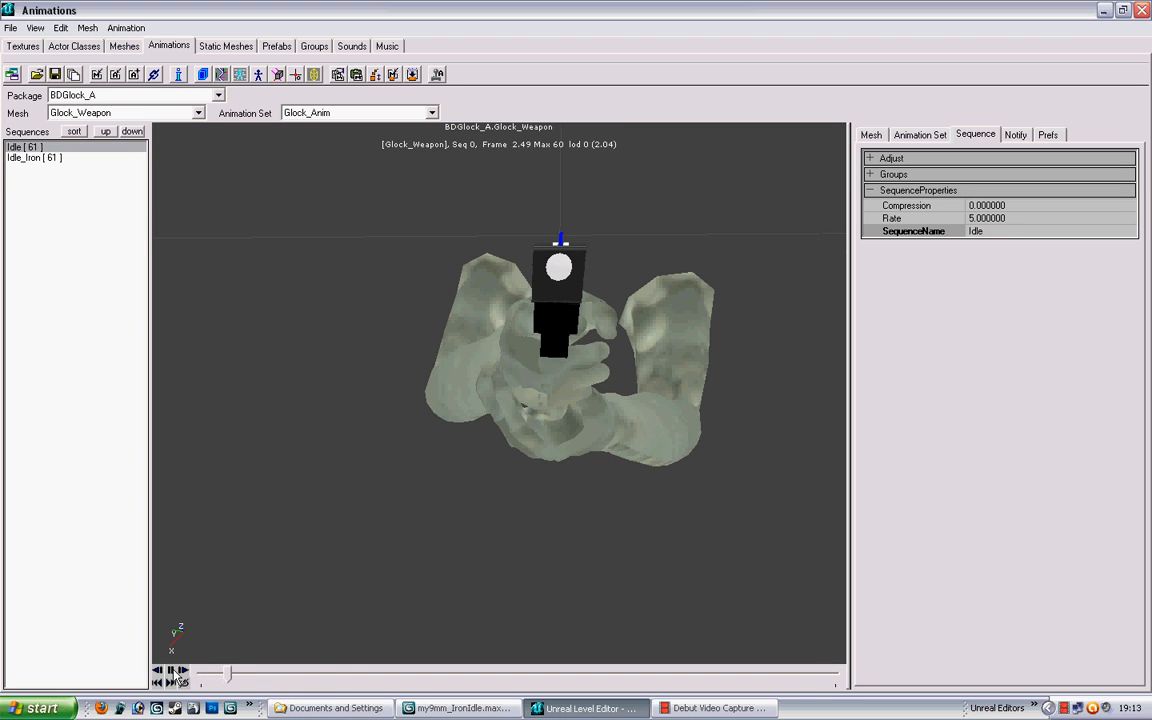
Step: Play Idle_Iron again and examine the pistol's pose from behind the rear sight and from the front side
click(39, 158)
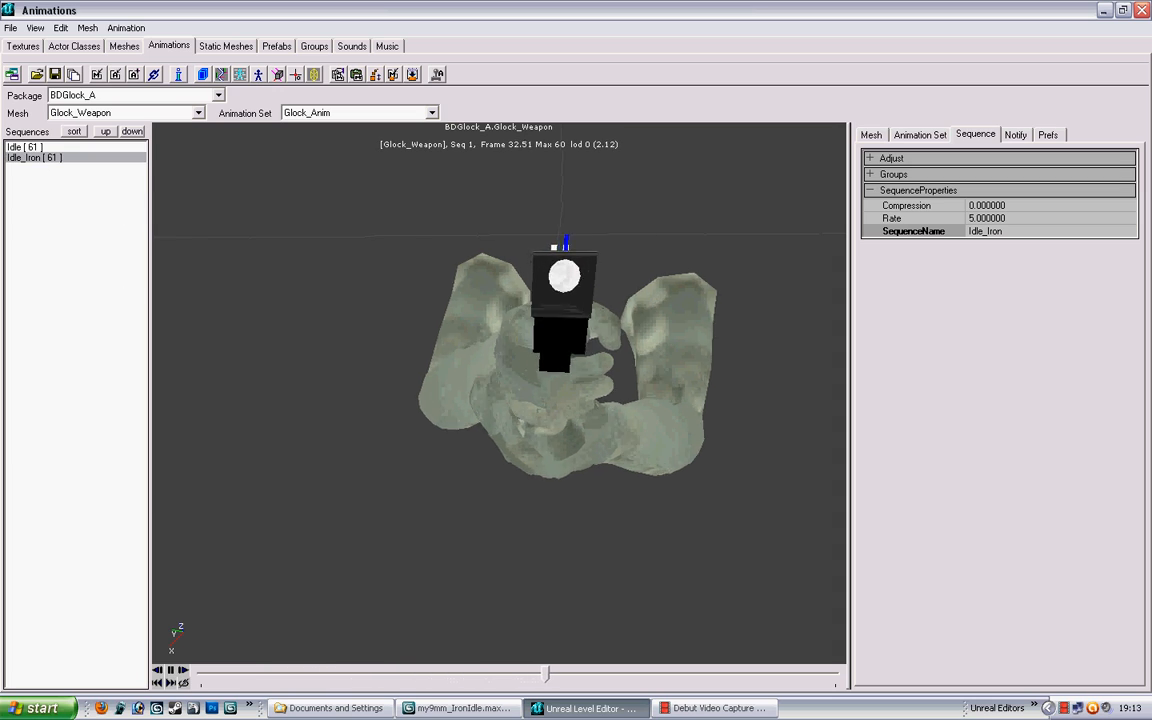
drag(500, 393, 325, 430)
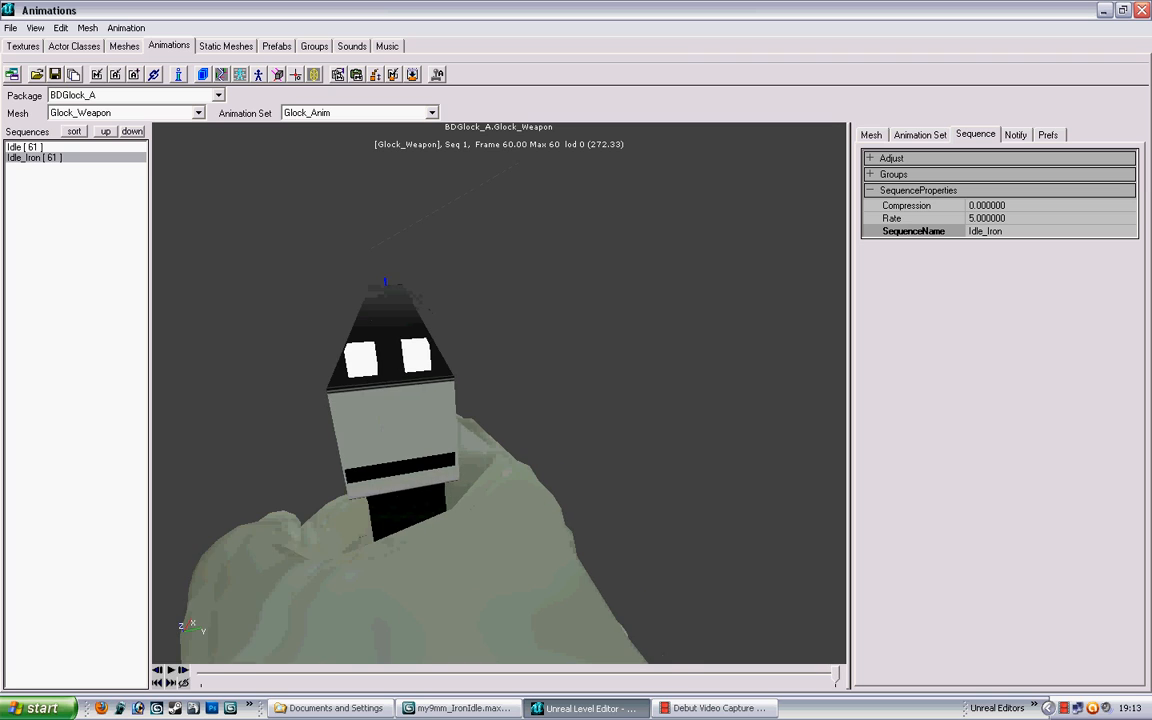
drag(500, 393, 500, 410)
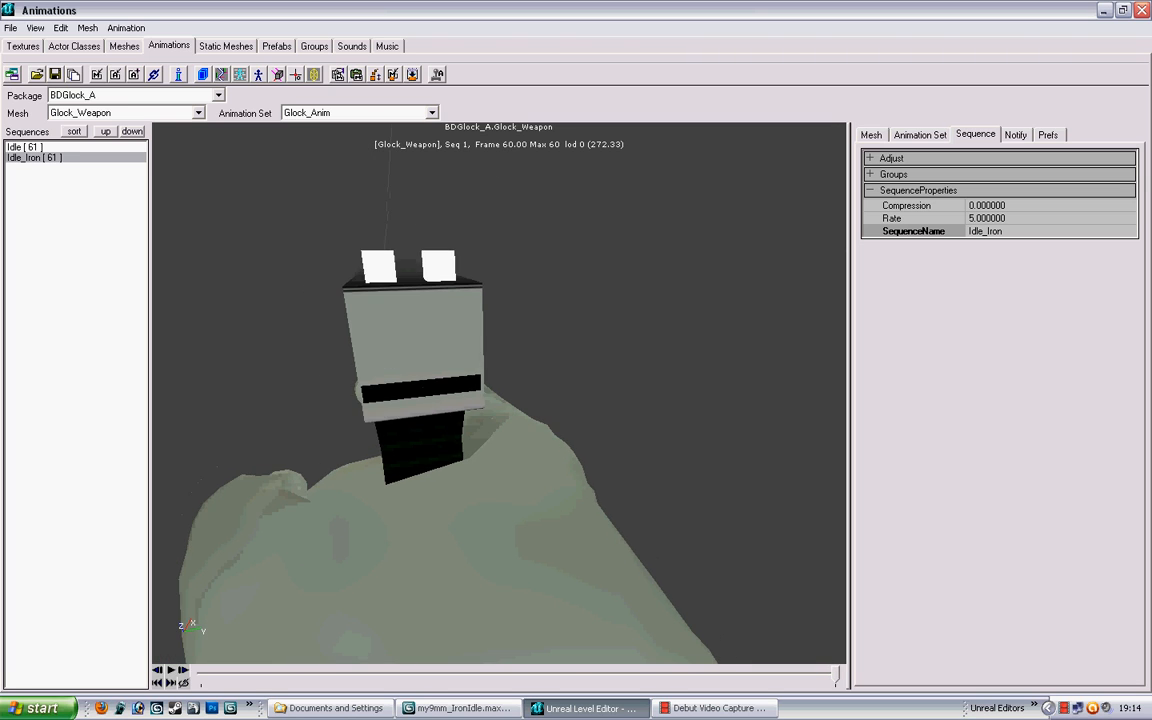
right_drag(500, 410, 500, 480)
drag(500, 480, 370, 440)
drag(500, 393, 480, 393)
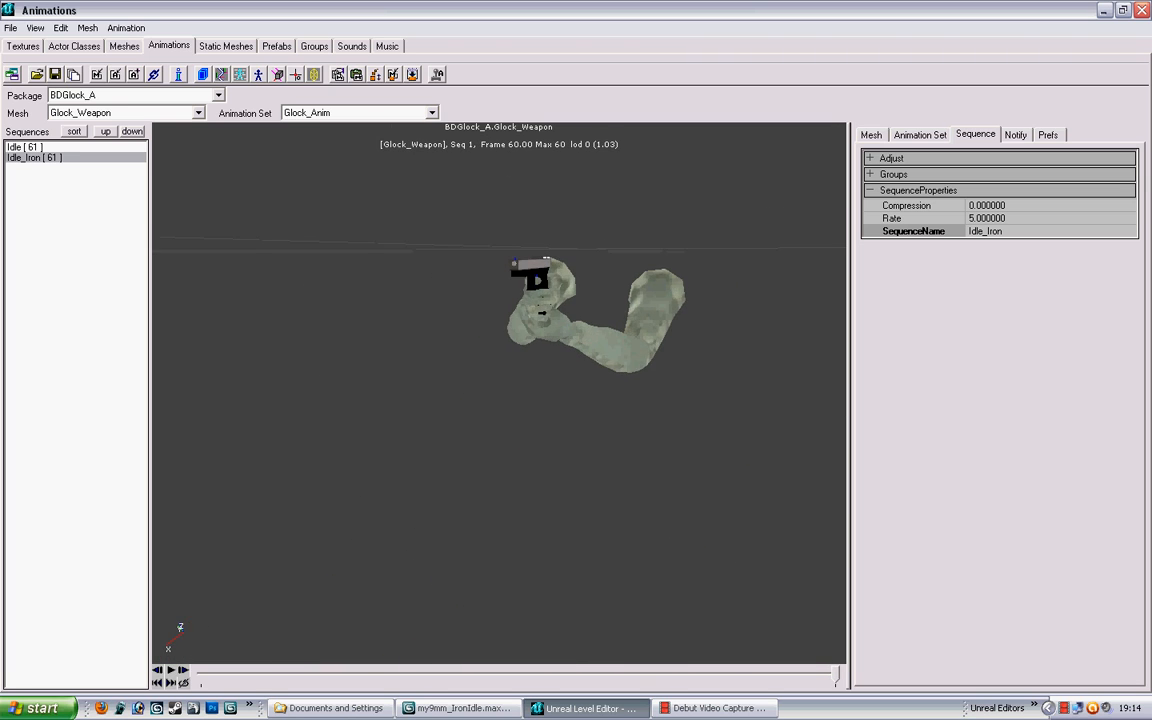
right_drag(480, 393, 480, 340)
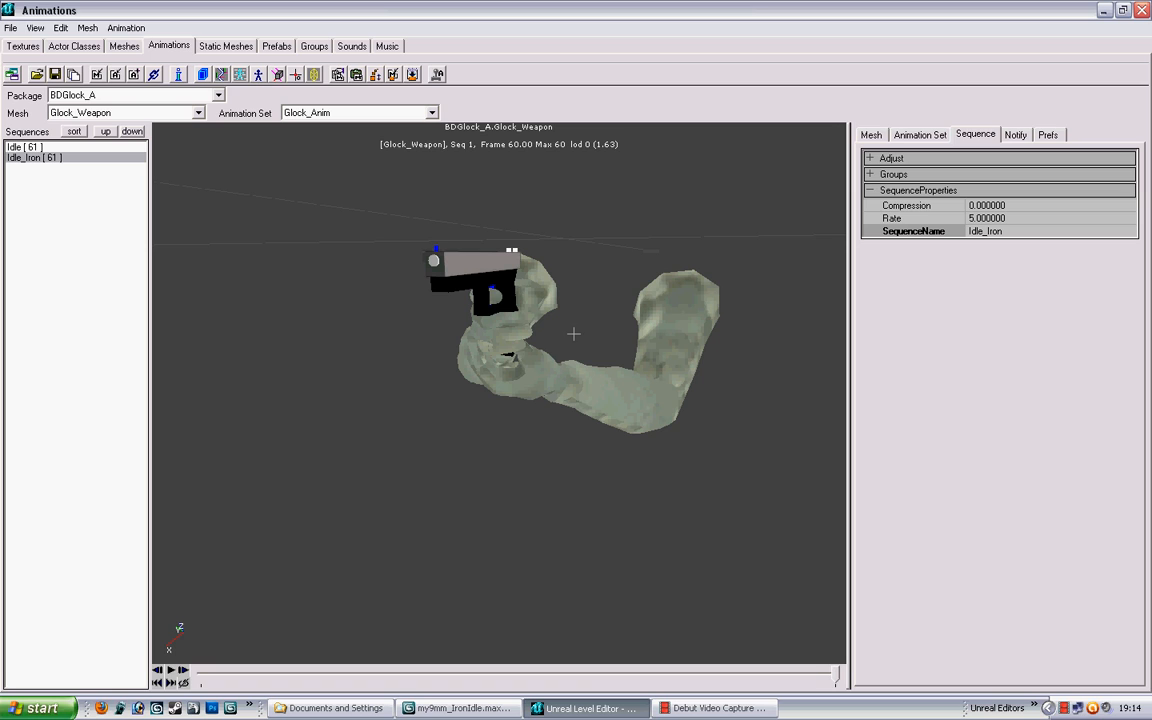
Step: Save the animation package over BDGlock_A.ukx once more and switch to 3ds Max
click(55, 74)
click(412, 332)
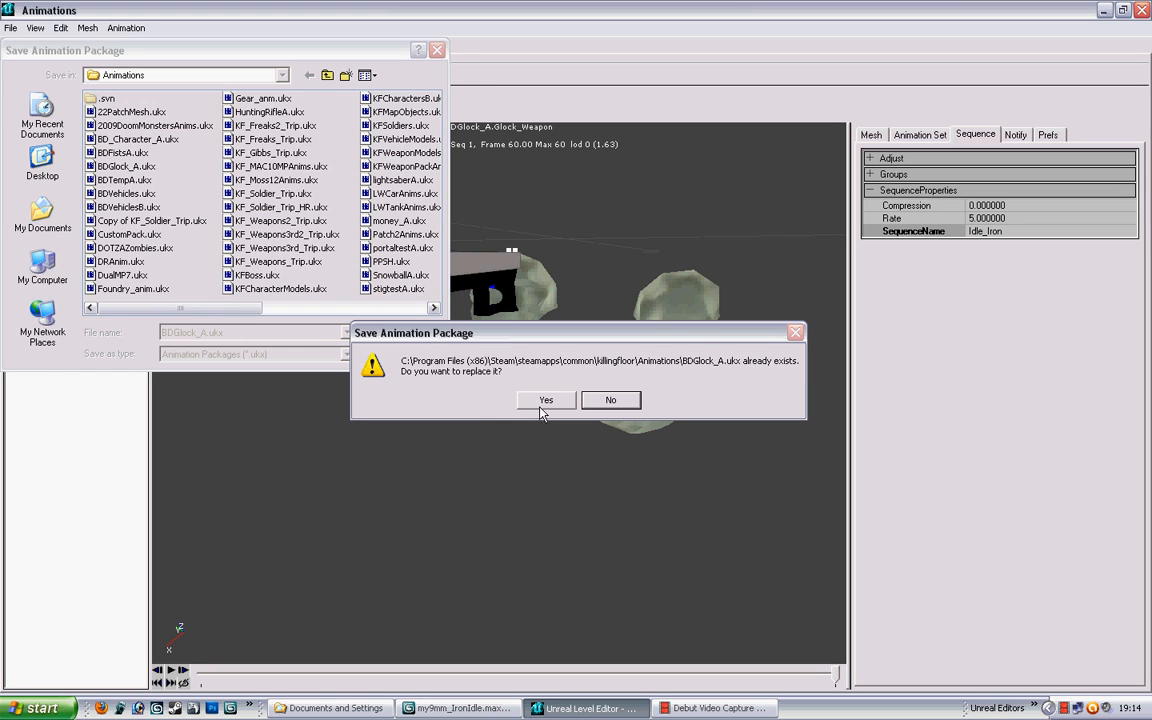
click(472, 400)
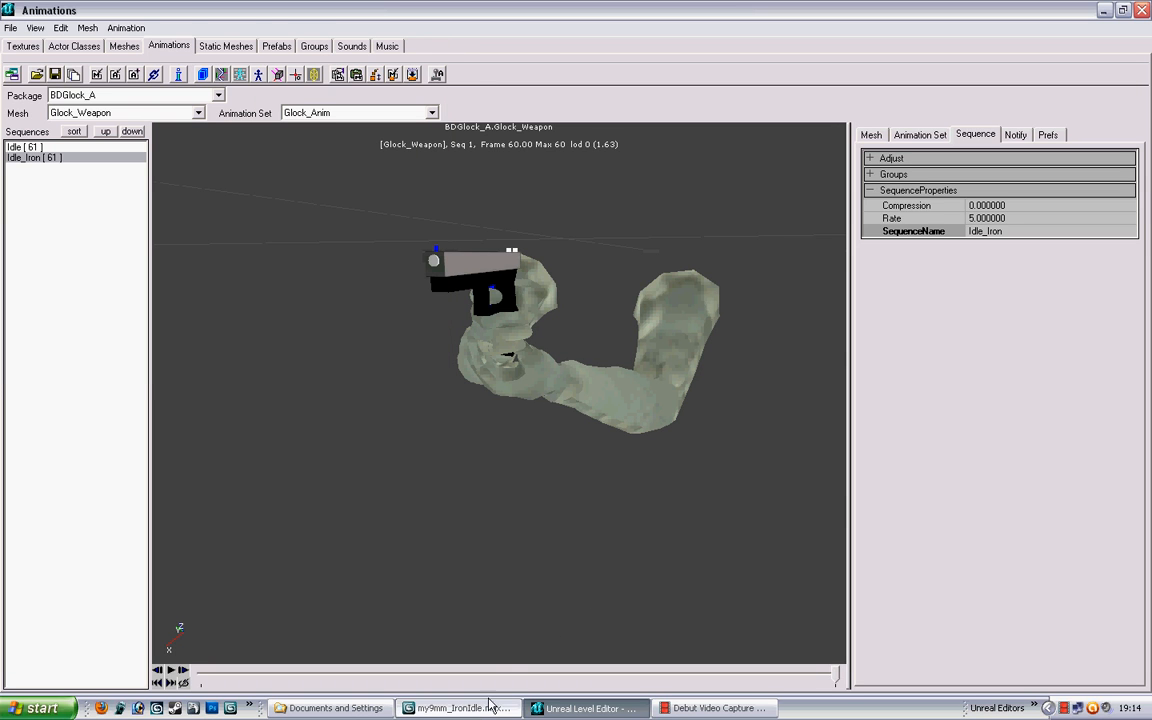
click(456, 708)
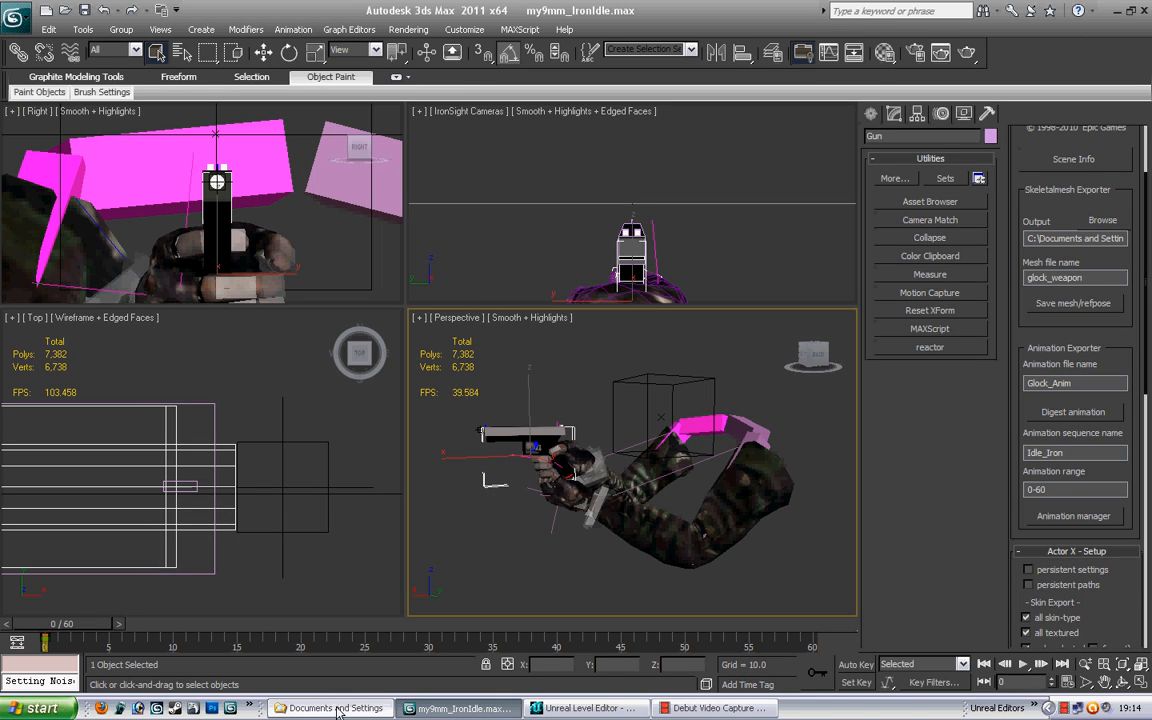
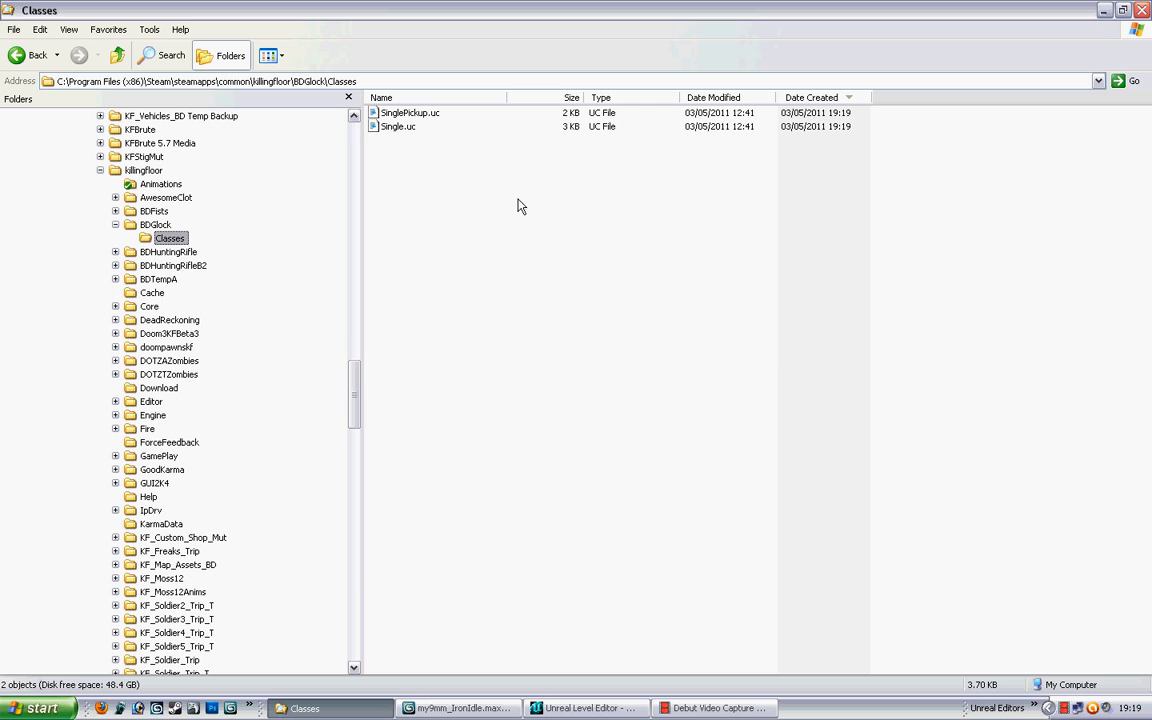
Step: Browse the killingfloor directory and its BDGlock folder in the file explorer, ending in the Classes subfolder
click(141, 170)
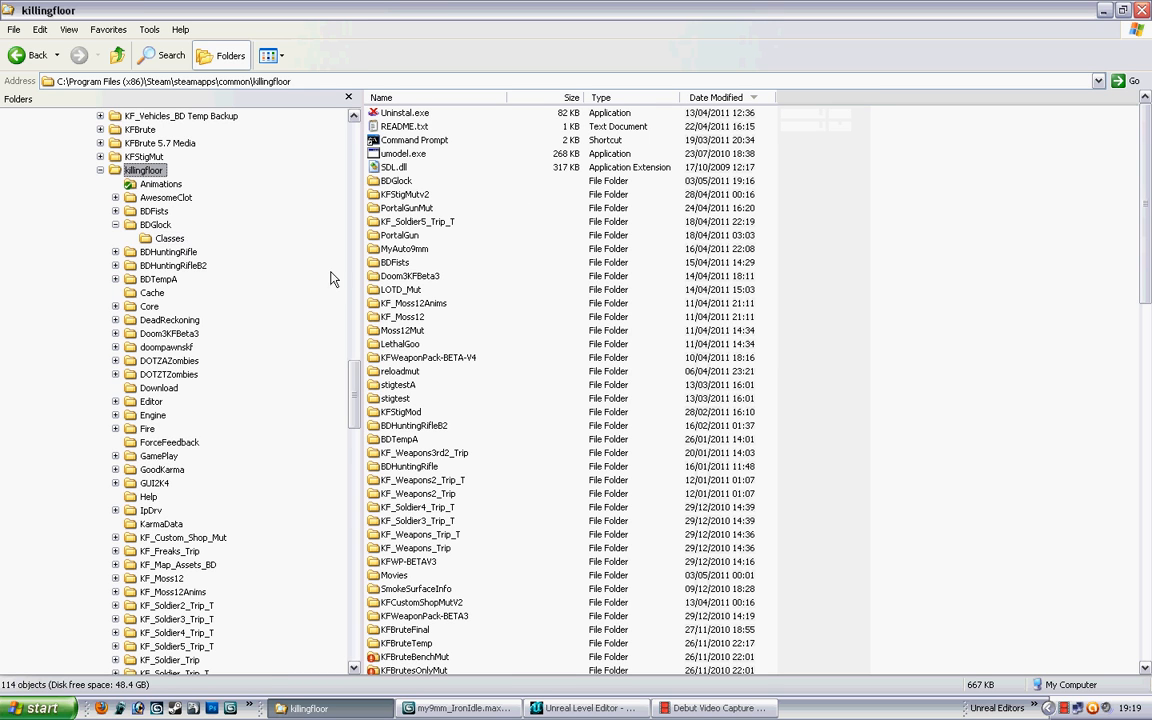
scroll(355, 330, up, 12)
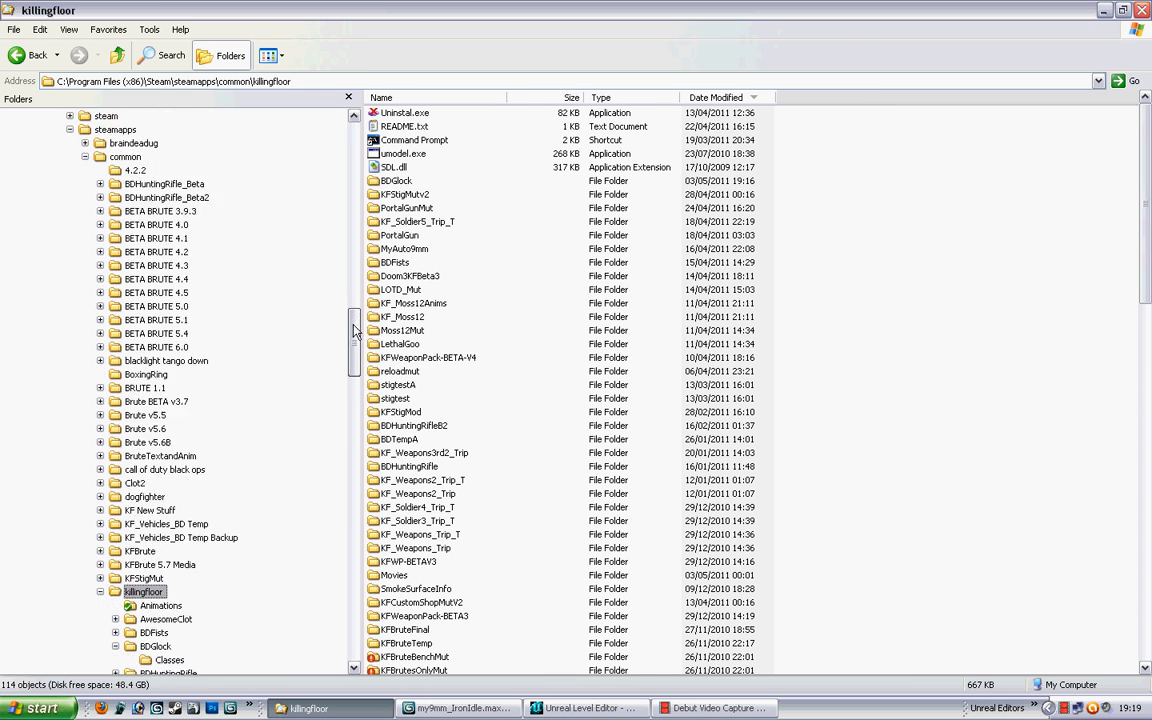
scroll(355, 325, down, 10)
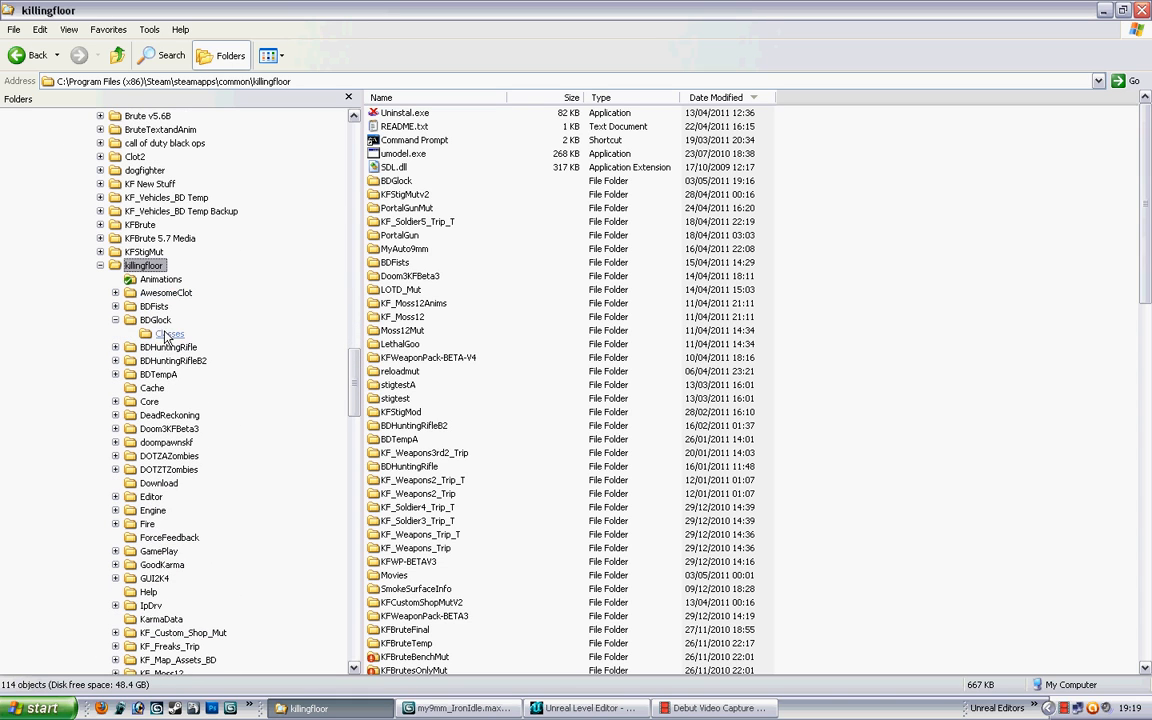
click(157, 321)
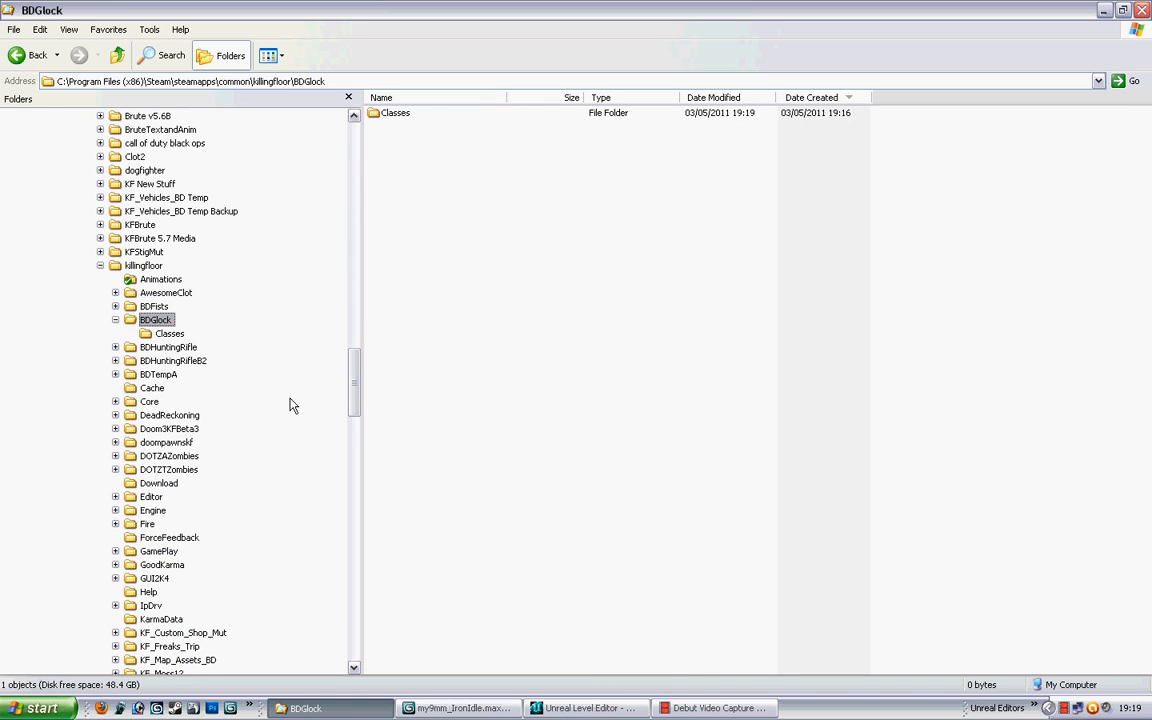
click(169, 334)
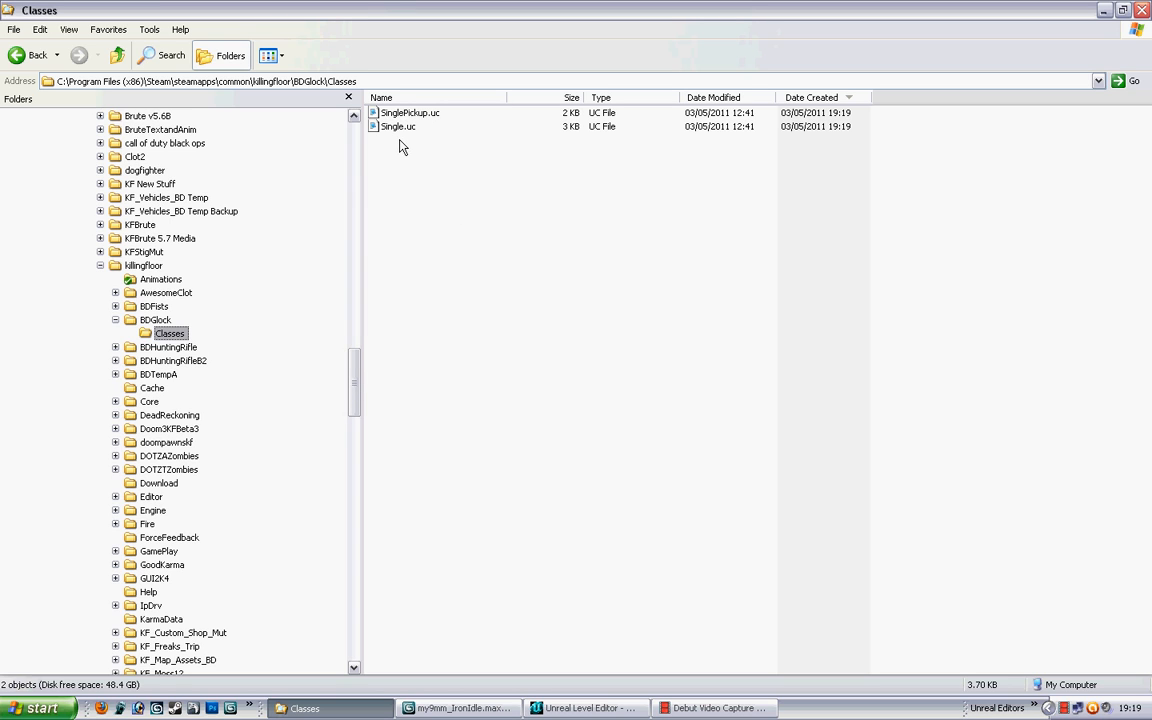
mouse_move(354, 389)
mouse_down()
mouse_move(354, 402)
mouse_move(354, 389)
mouse_up()
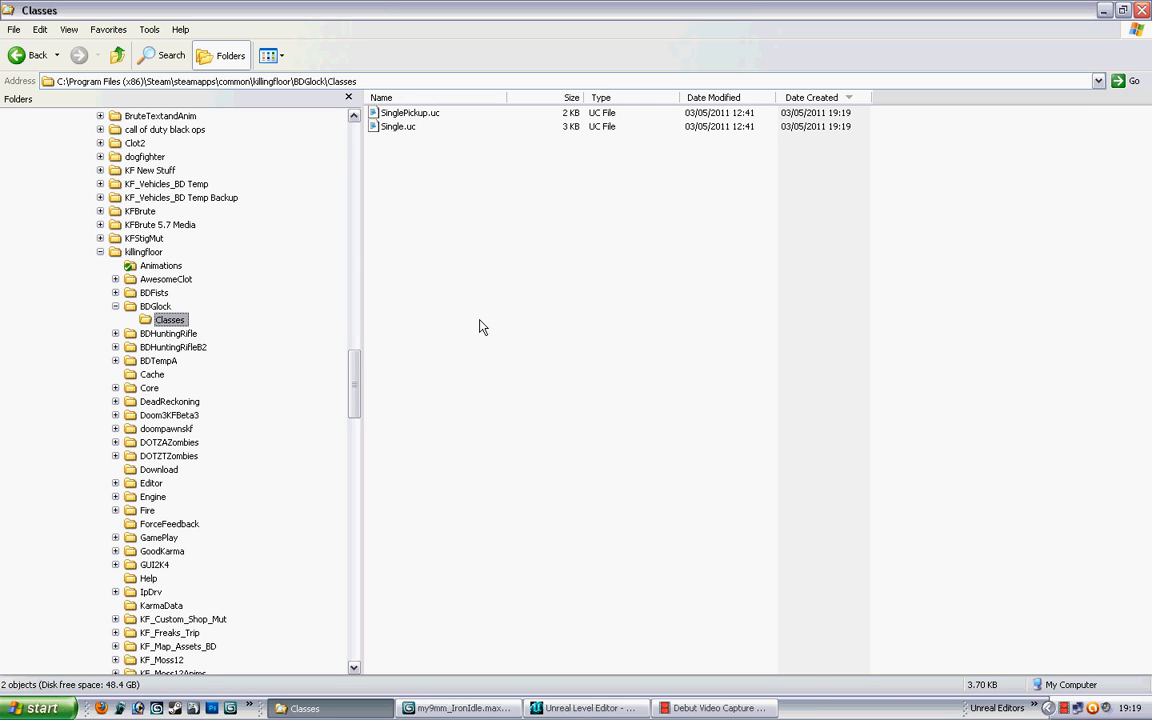
Step: Rename the Single.uc class file in the BDGlock Classes folder as Glock.uc
click(397, 128)
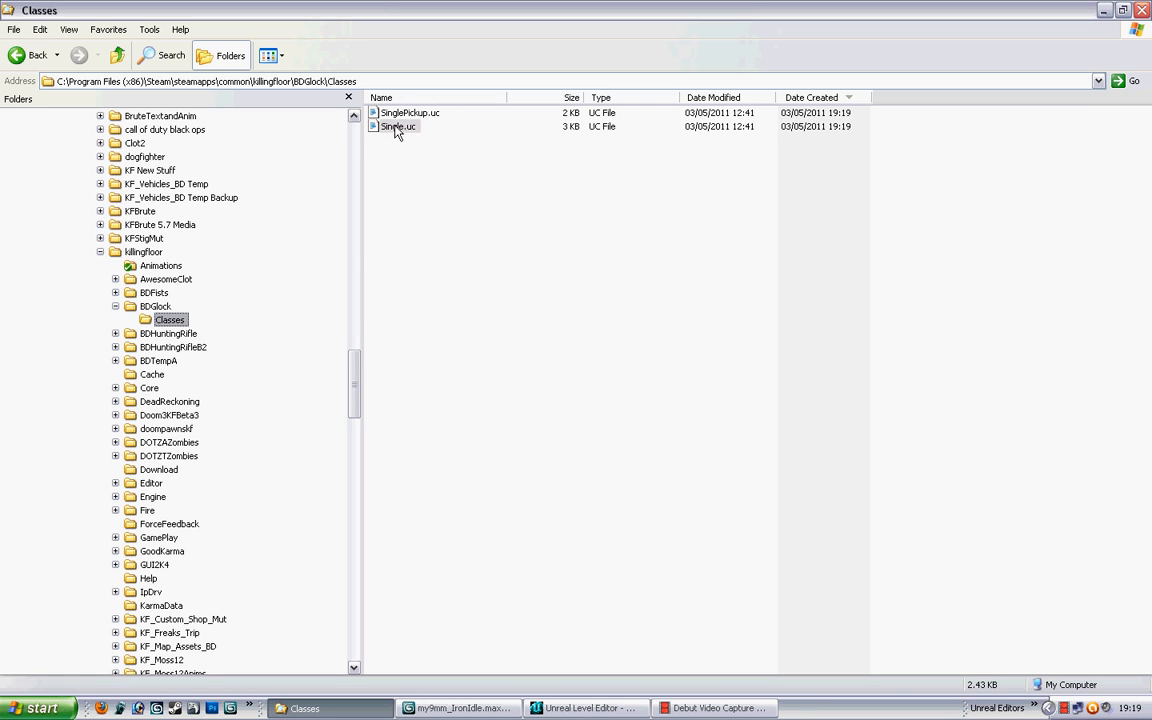
right_click(397, 128)
click(440, 373)
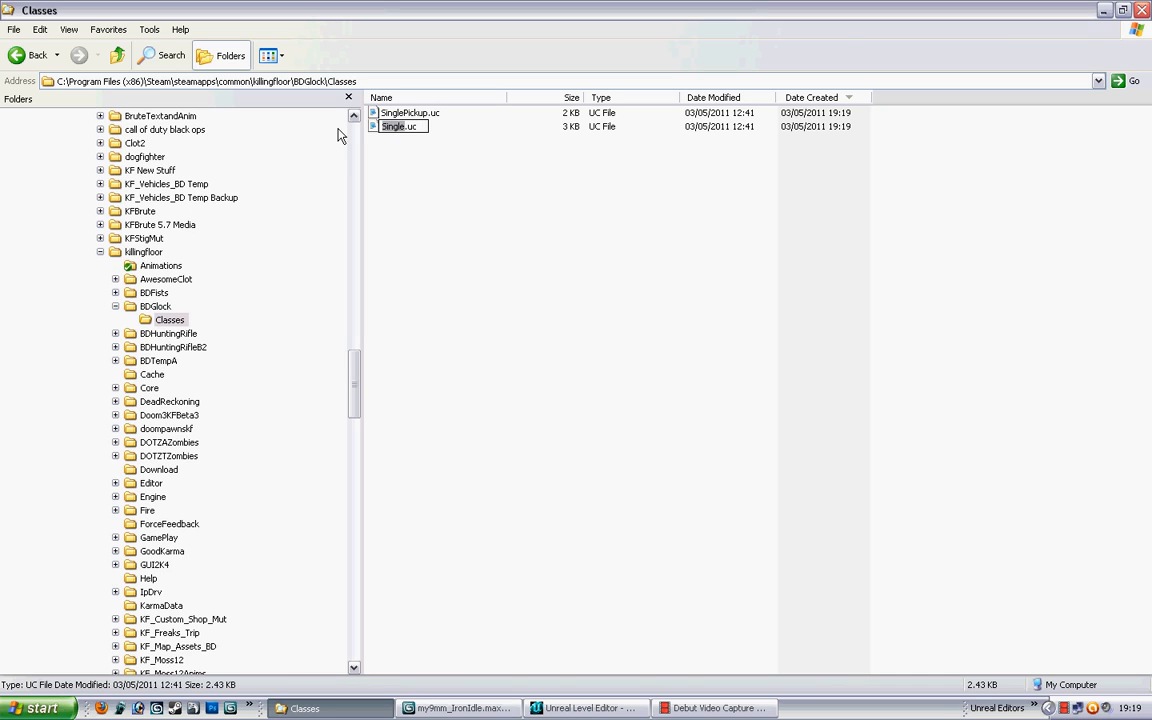
text(Glock)
key(Return)
Step: Rename the SinglePickup.uc class file as GlockPickup.uc
key(F2)
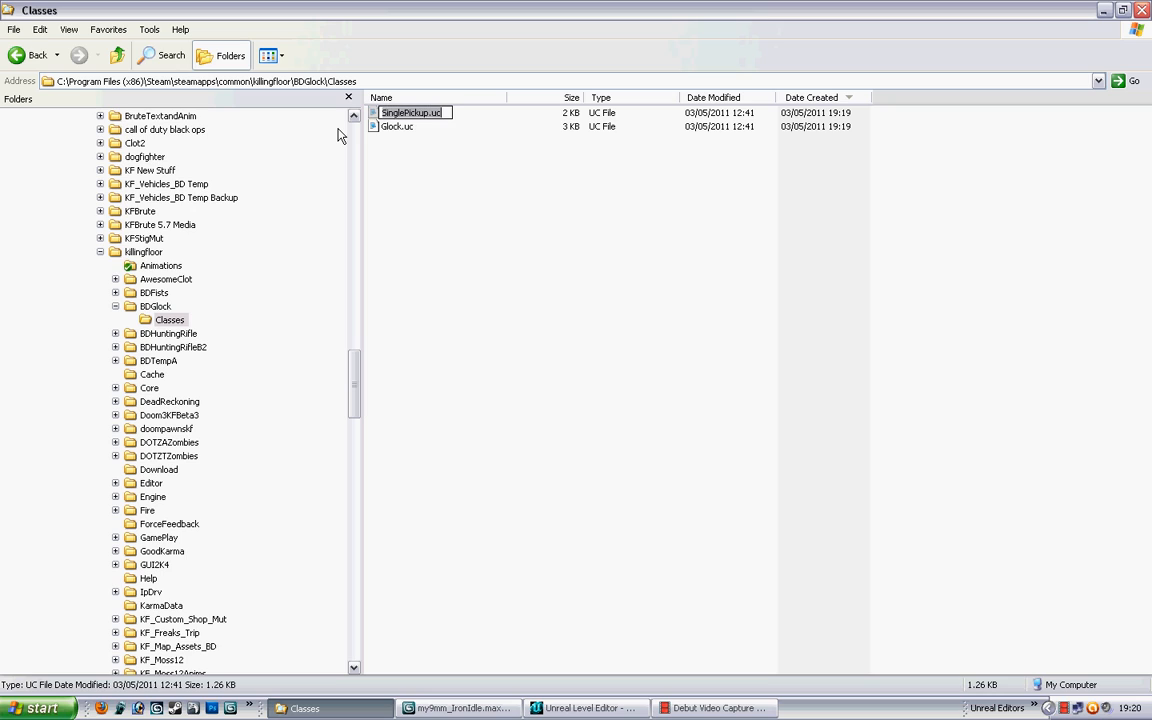
key(End)
key(BackSpace)
key(BackSpace)
key(BackSpace)
key(BackSpace)
key(BackSpace)
key(BackSpace)
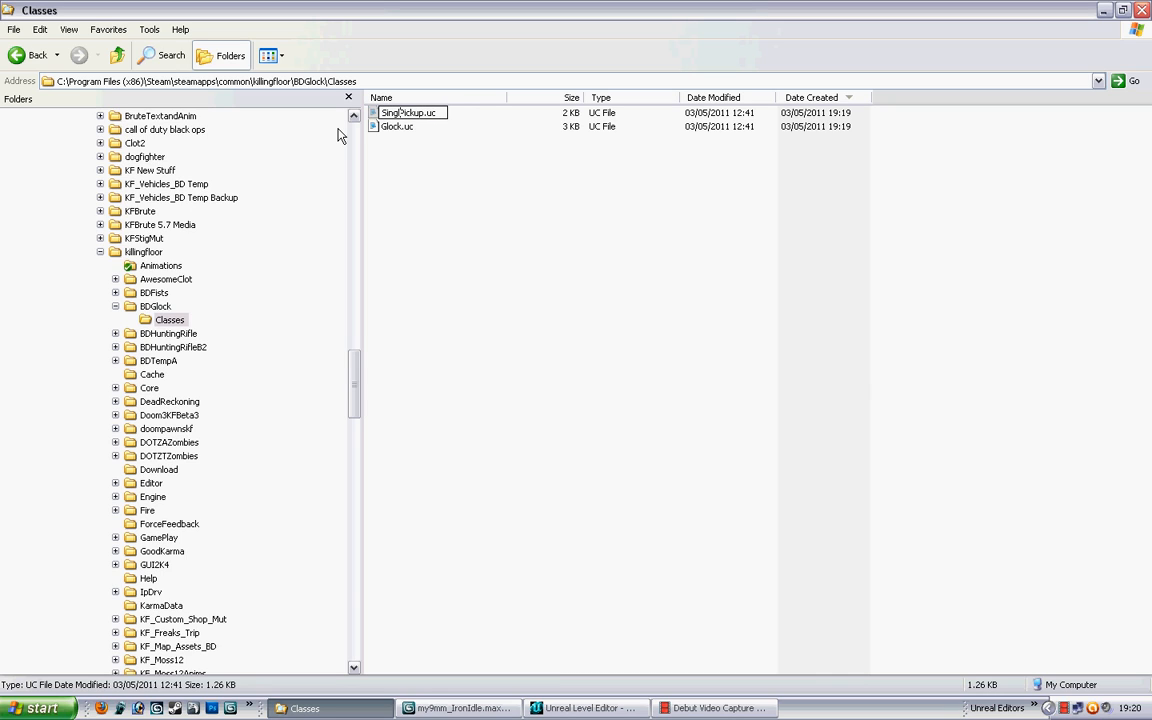
text(Glock)
key(BackSpace)
key(BackSpace)
text(k)
key(Return)
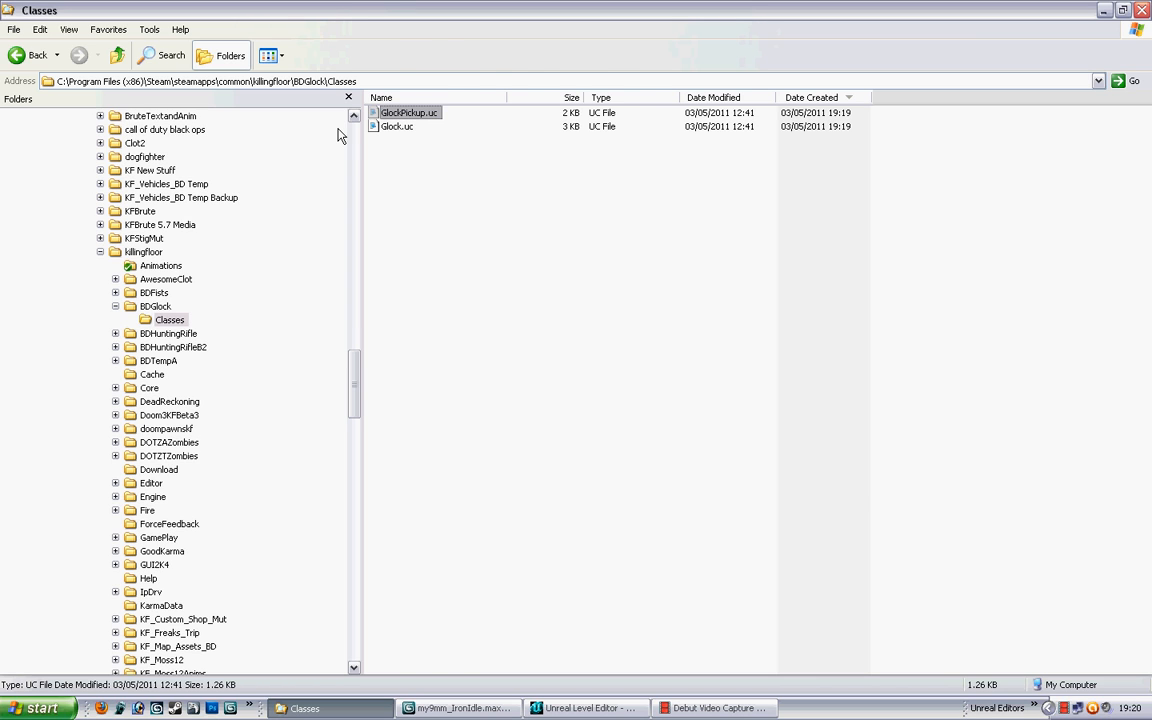
Step: Open GlockPickup.uc in Notepad, change its declared class name to GlockPickup, and save the file
key(Return)
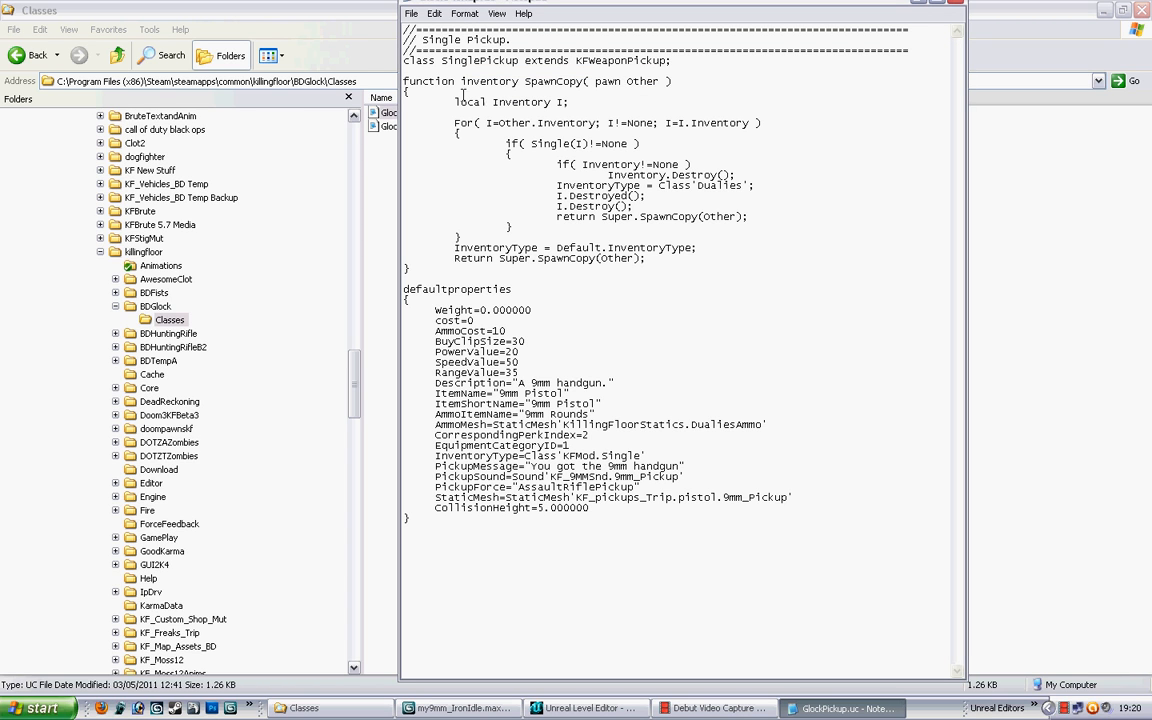
drag(441, 60, 481, 60)
text(Glock)
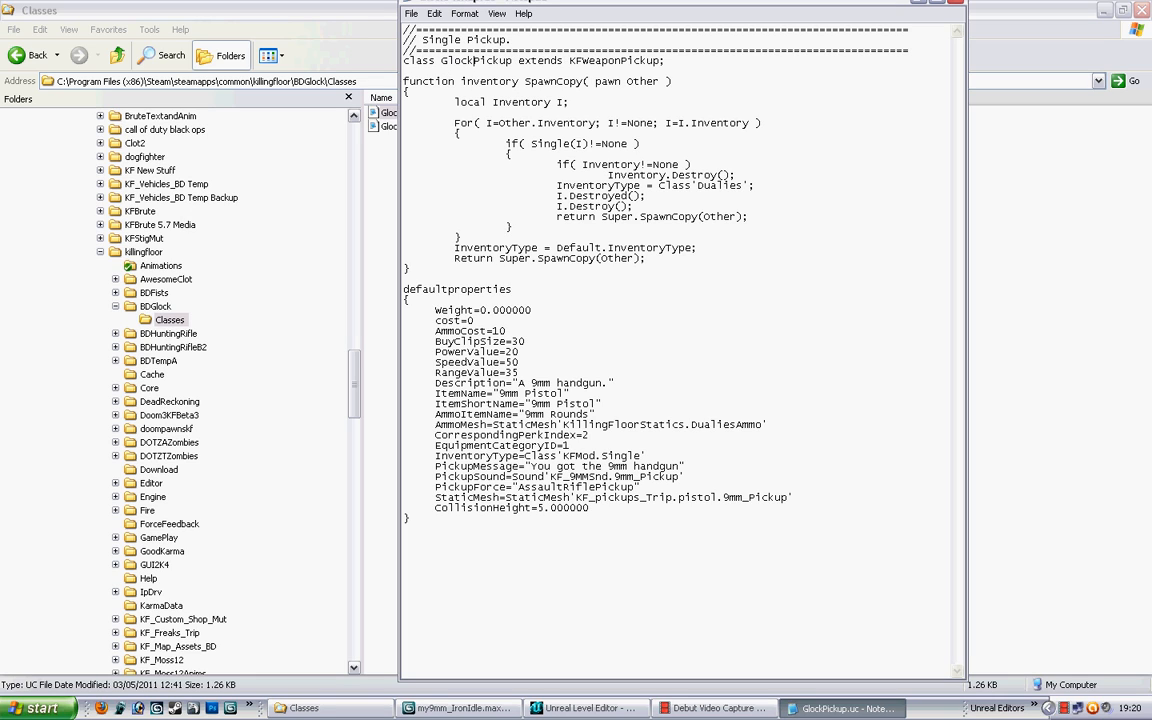
click(411, 13)
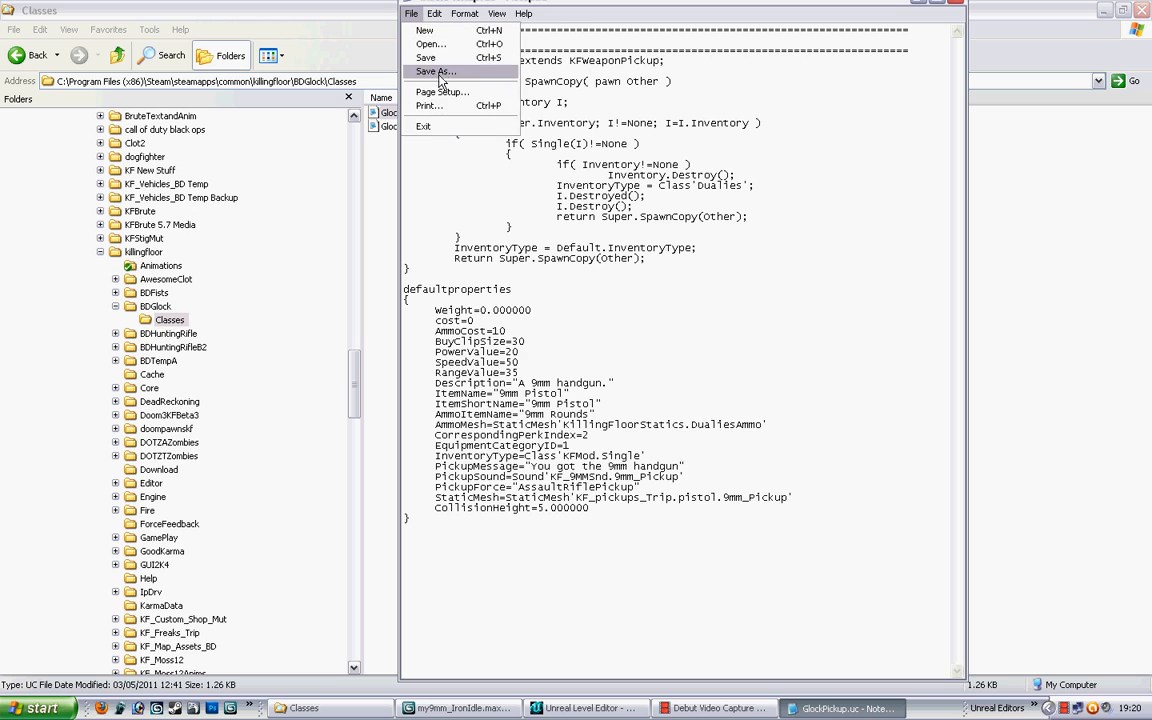
click(440, 60)
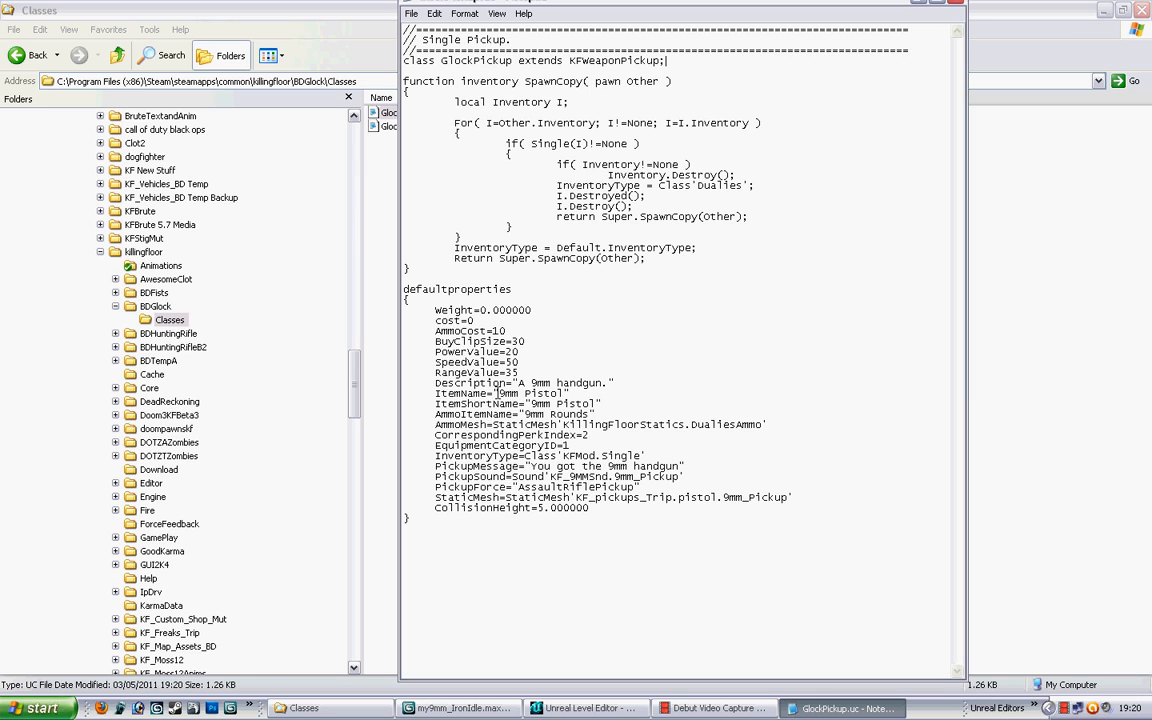
Step: Set both ItemName and ItemShortName in the pickup's default properties to "Glock"
drag(497, 393, 563, 394)
text(Glock)
drag(532, 403, 600, 403)
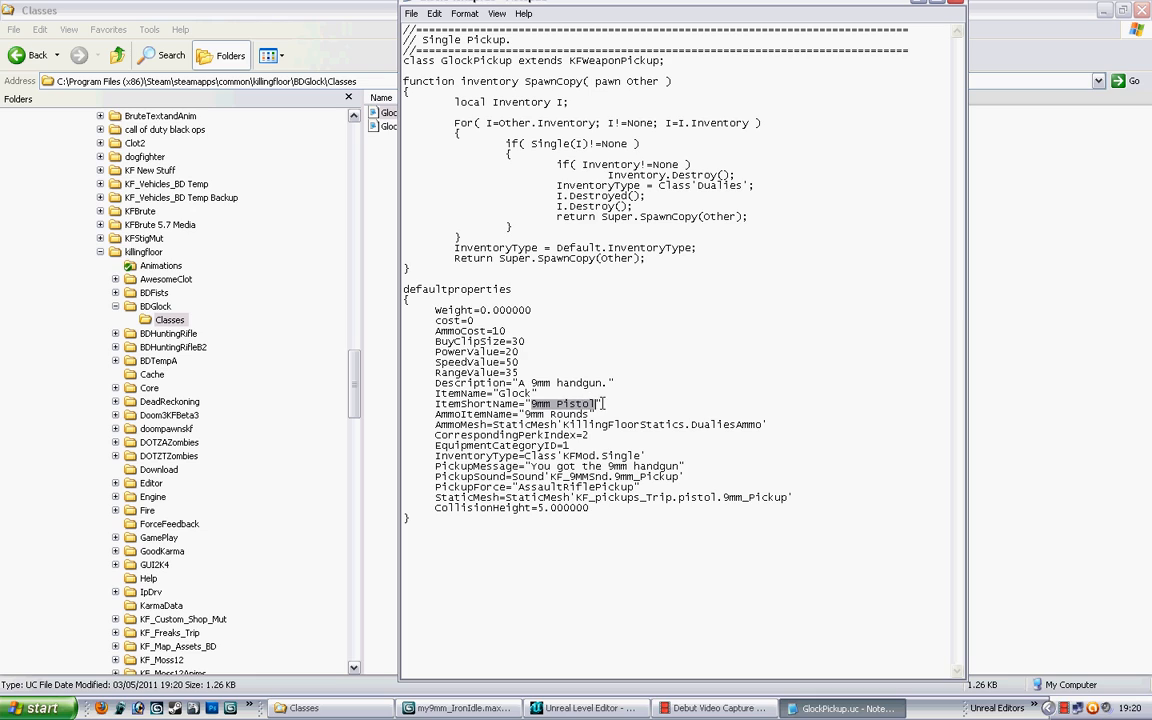
text(Glock)
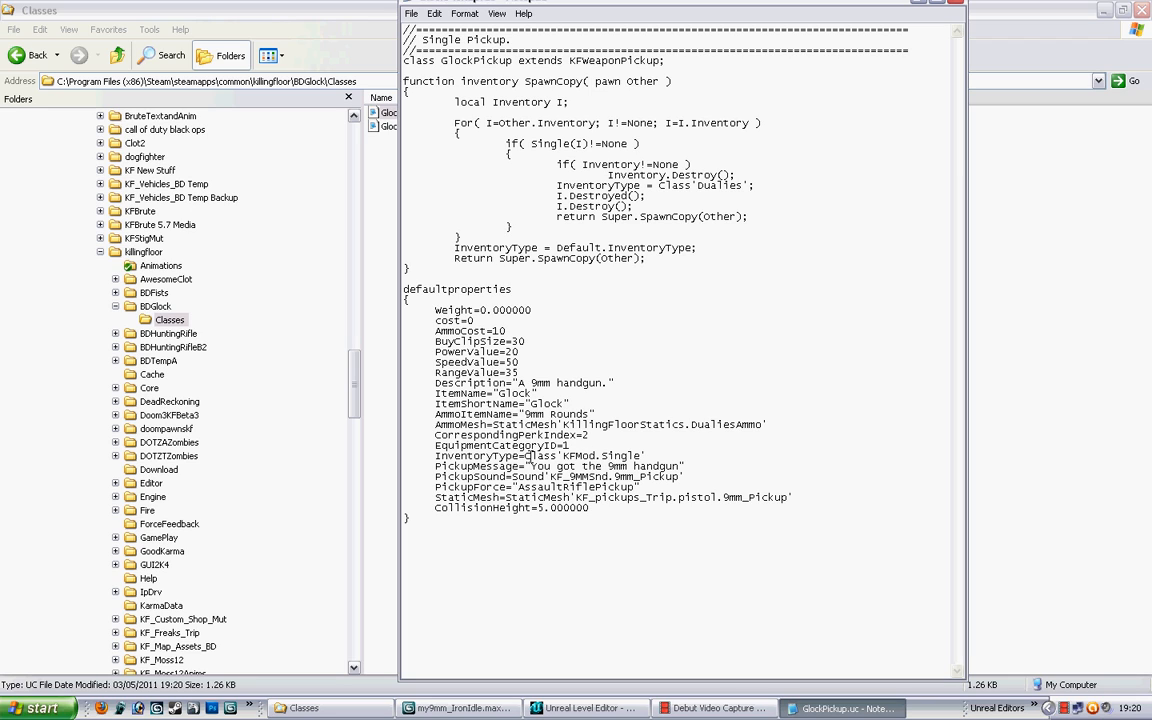
Step: Point the pickup's InventoryType to the class BDGlock.Glock
drag(564, 456, 641, 456)
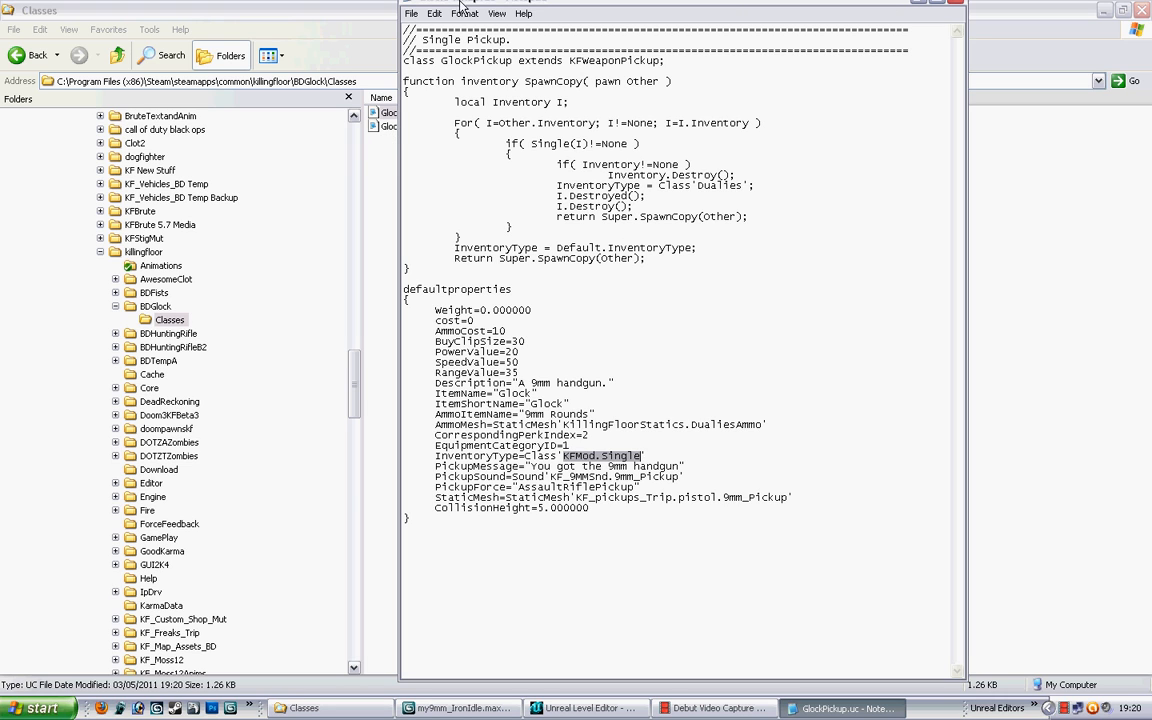
drag(500, 5, 540, 28)
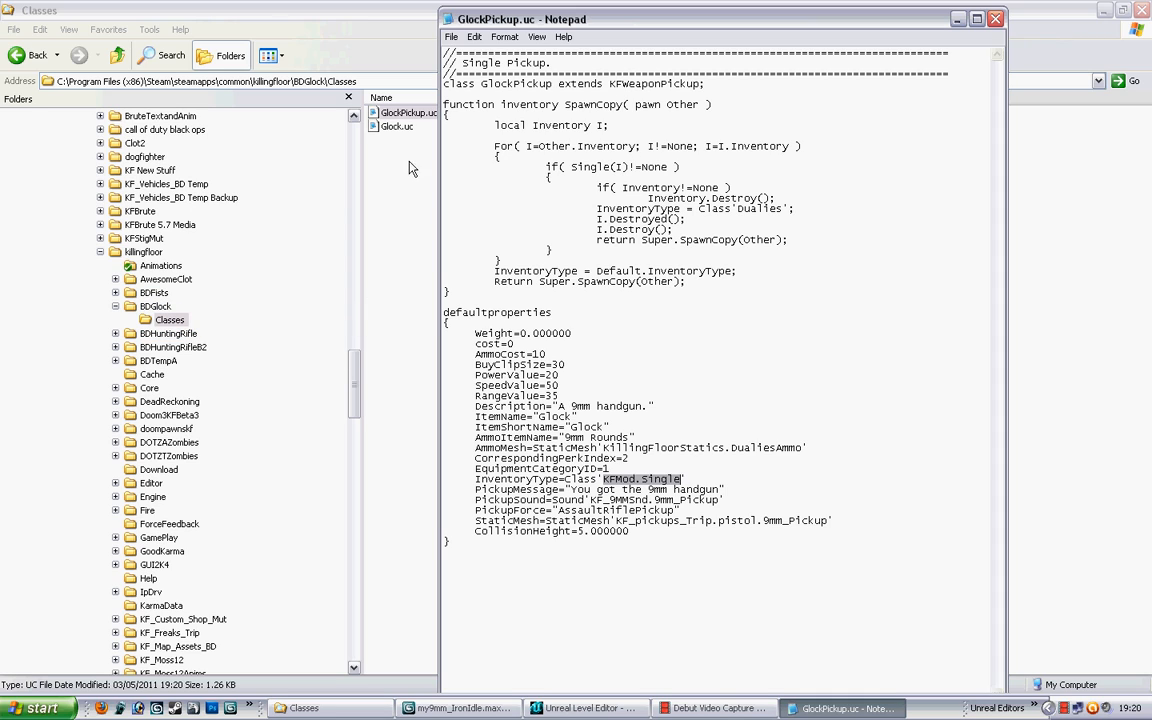
text(BD)
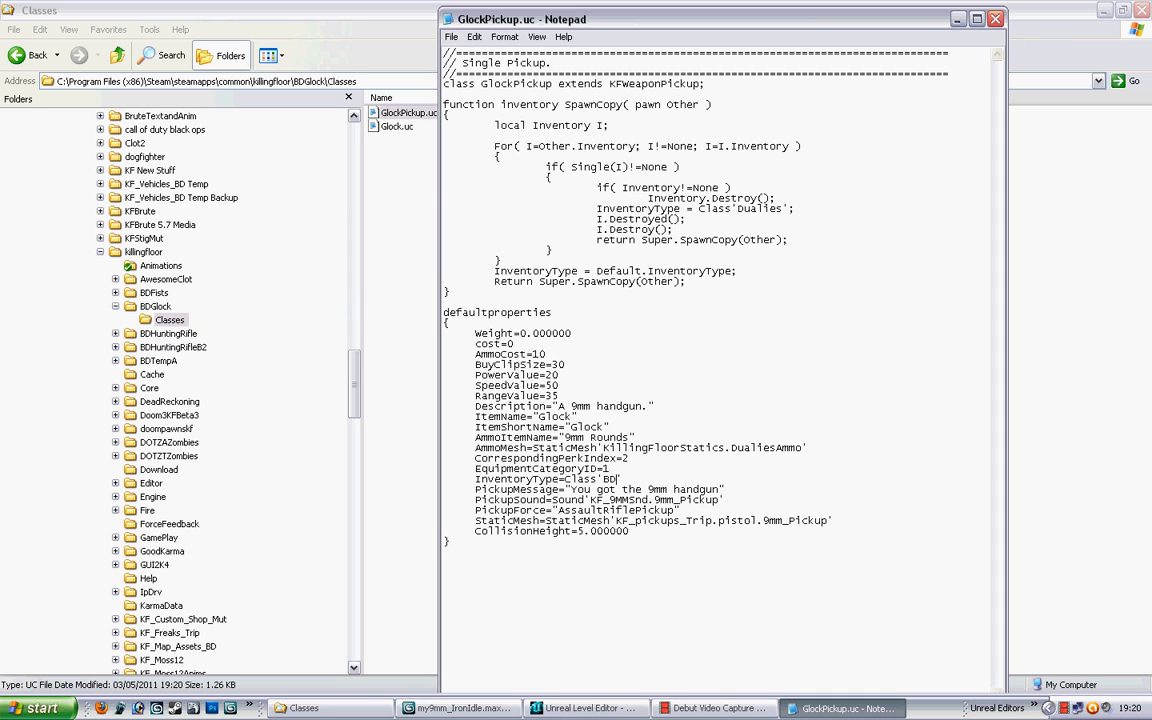
text(Glock.Glock)
Step: Change the PickupMessage to "You got the Glock", then save and close GlockPickup.uc
drag(648, 490, 718, 489)
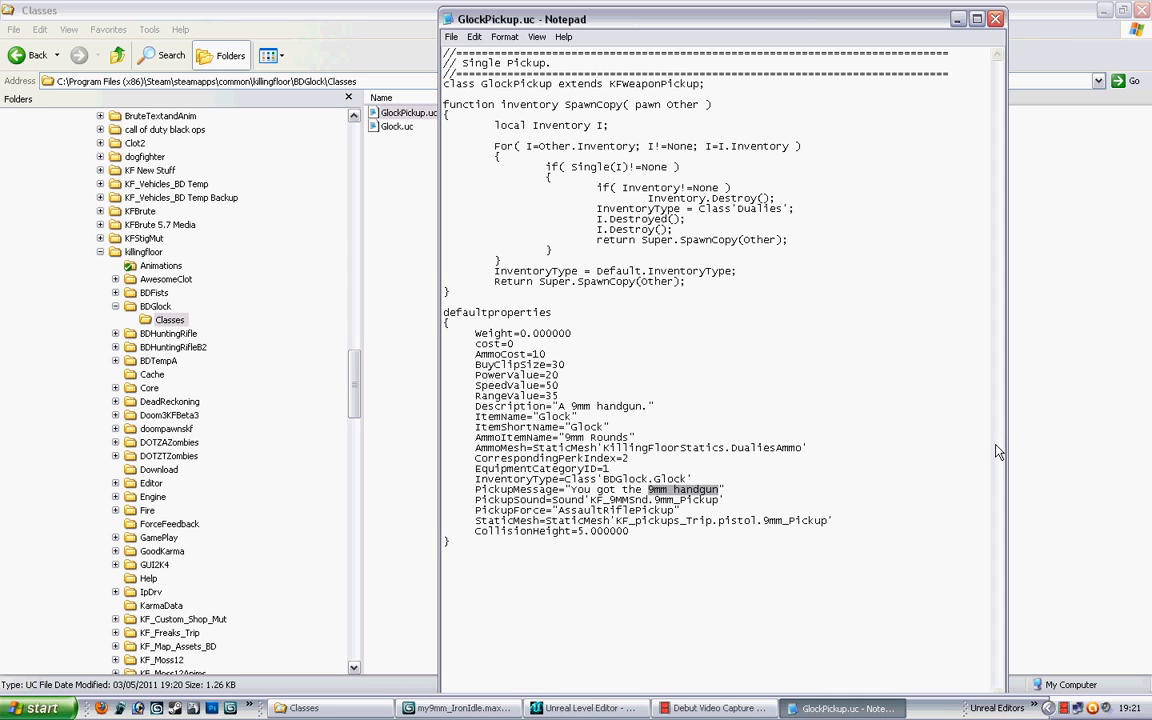
text(Glock)
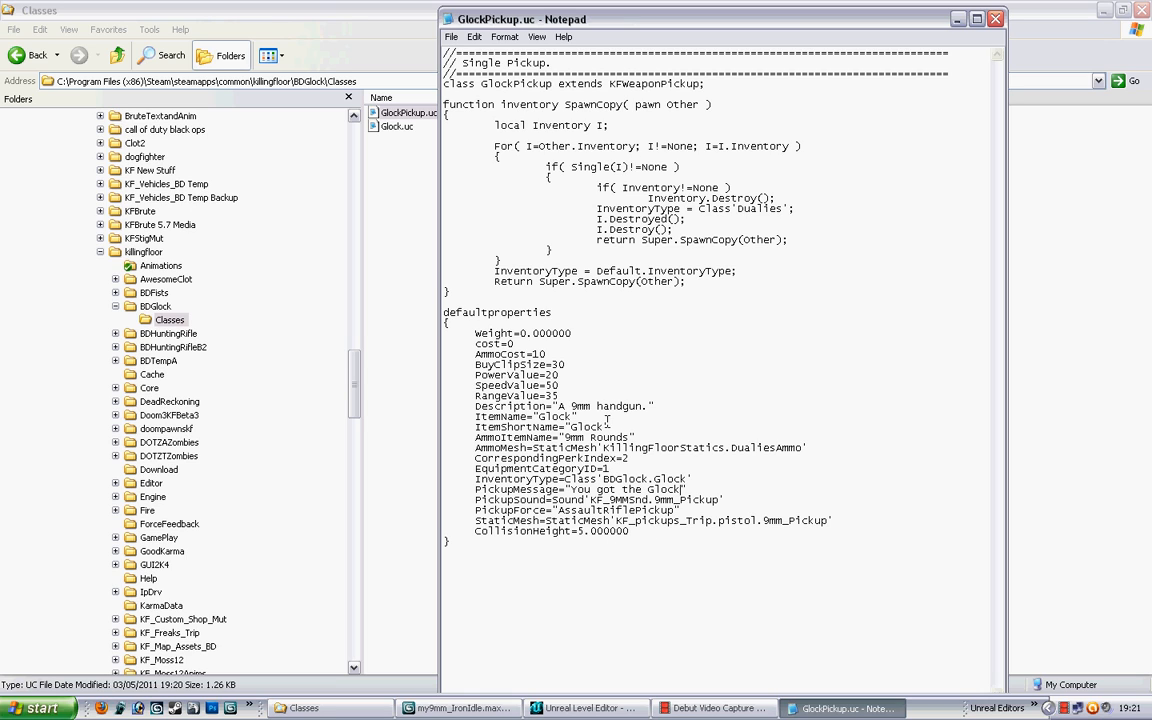
click(452, 36)
click(470, 80)
click(994, 17)
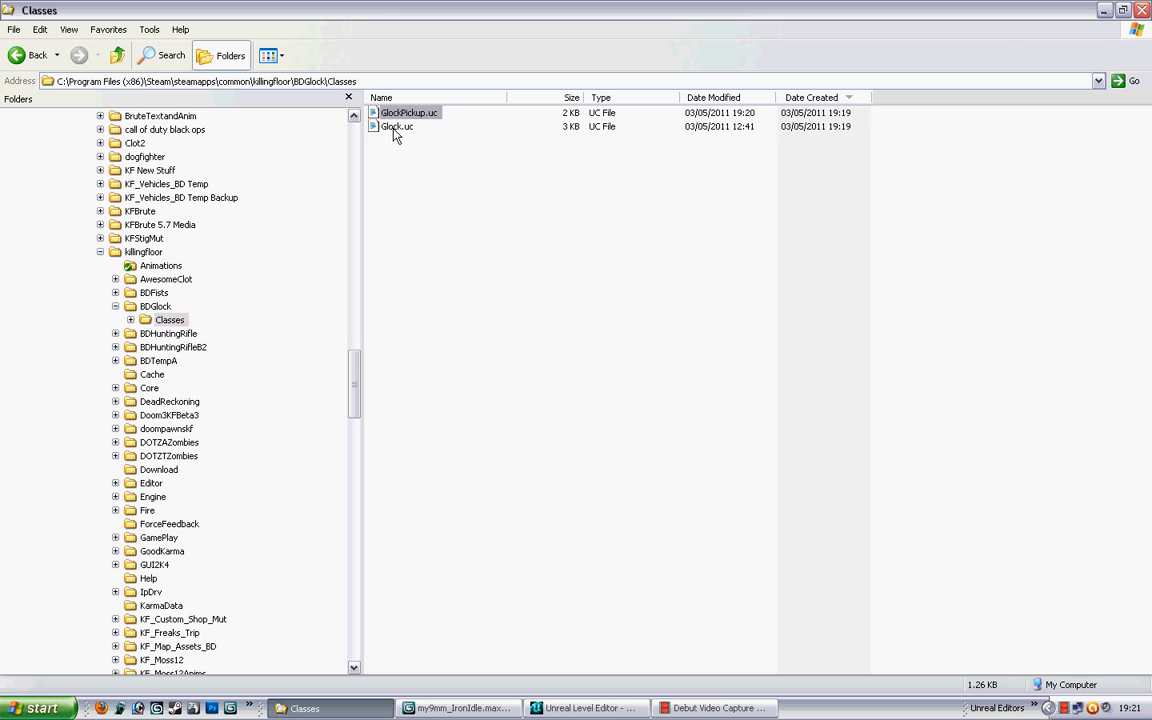
Step: Open Glock.uc in Notepad and change its declared class name to Glock
double_click(396, 128)
drag(870, 20, 607, 8)
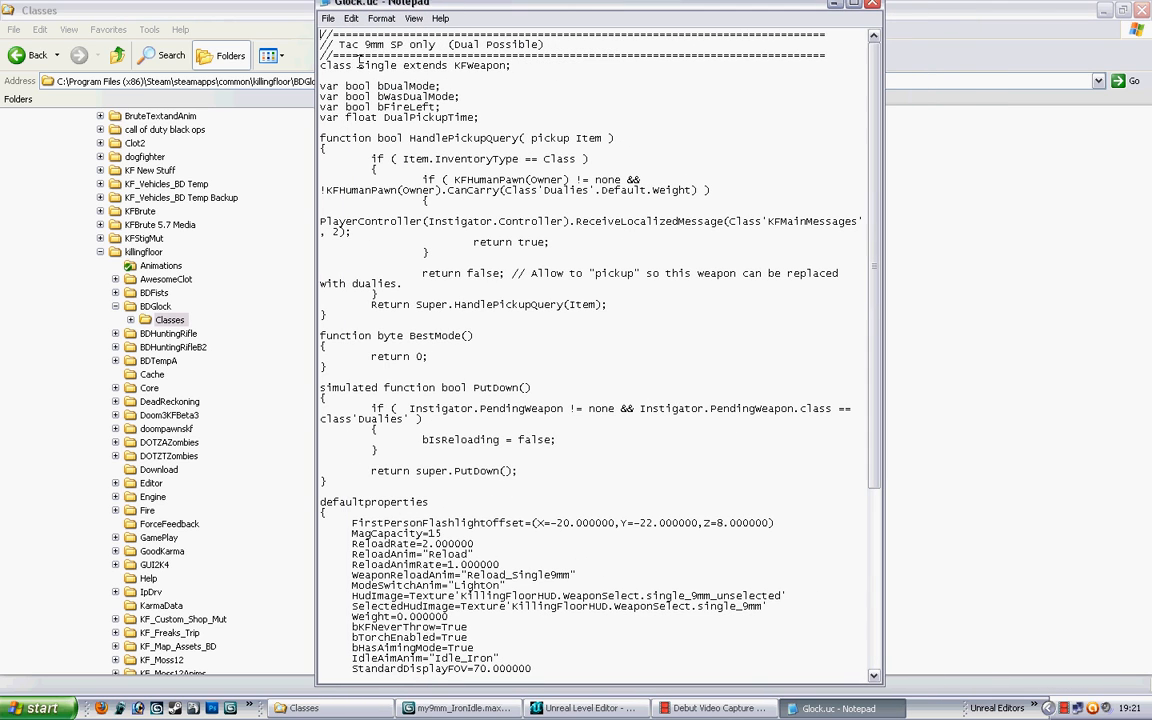
drag(358, 62, 397, 65)
text(Glock)
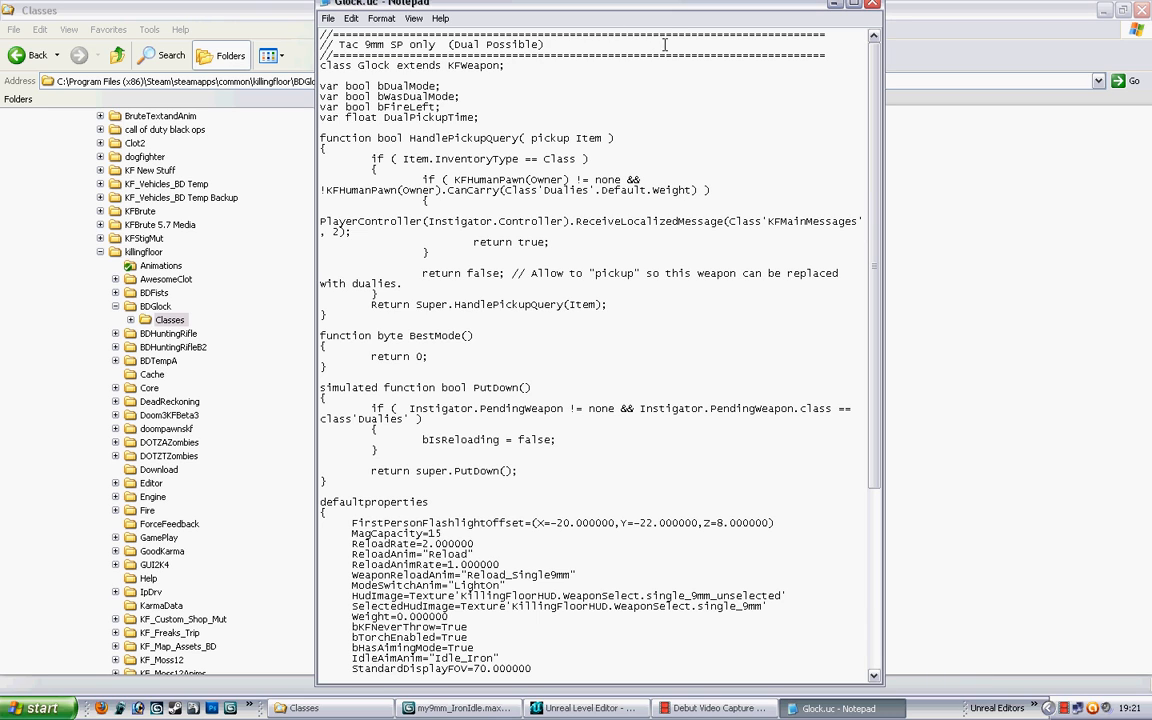
Step: Set bTorchEnabled to False in the default properties of Glock.uc
scroll(485, 227, down, 3)
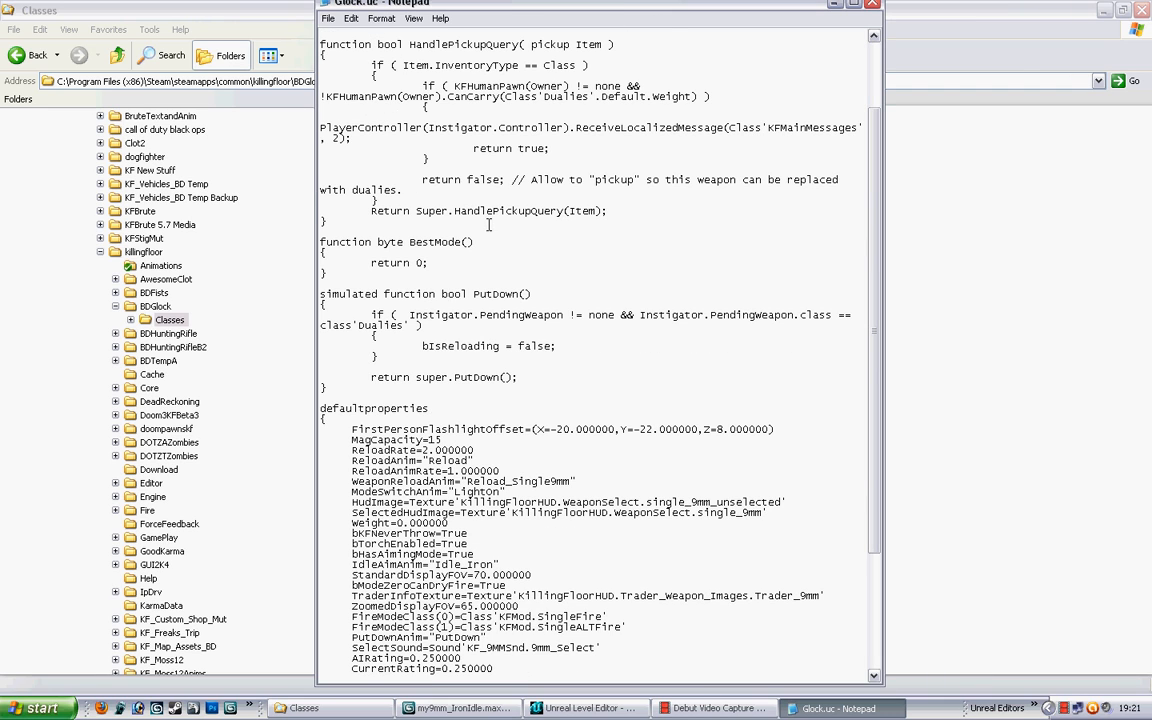
scroll(489, 224, down, 5)
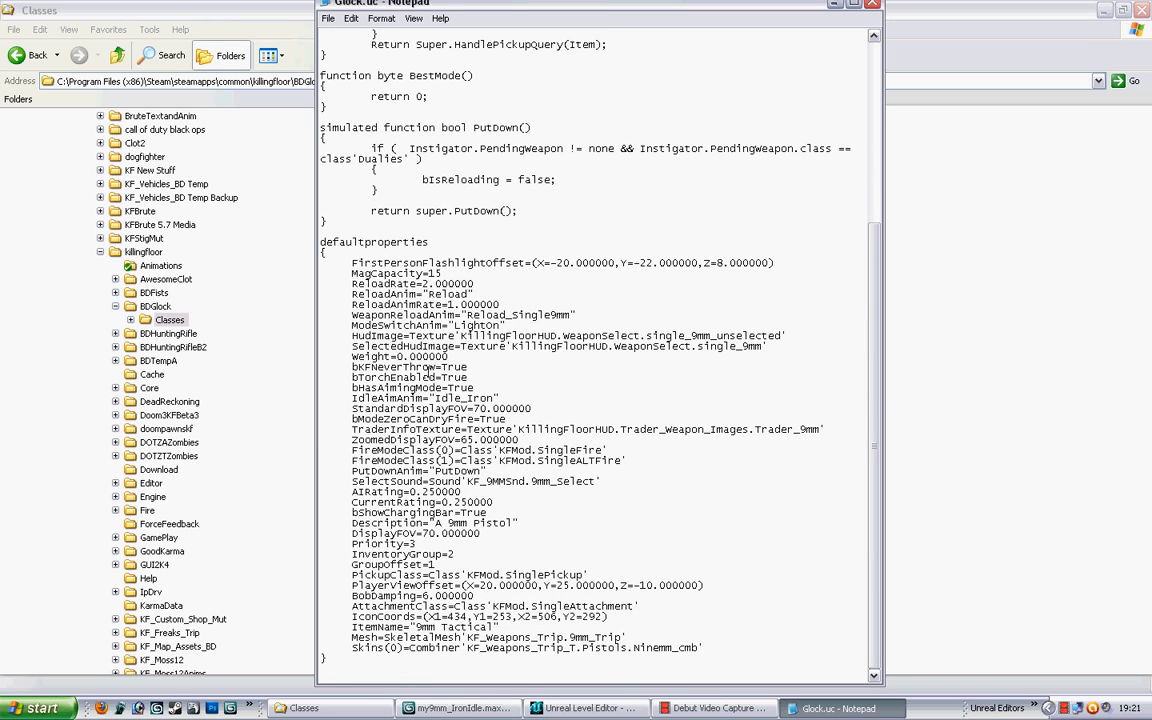
drag(442, 377, 464, 377)
text(Fals)
Step: Set the weapon's skeletal mesh reference to BDGlock_A.Glock_Weapon, checking the package and mesh names in Unreal Editor
drag(466, 637, 621, 637)
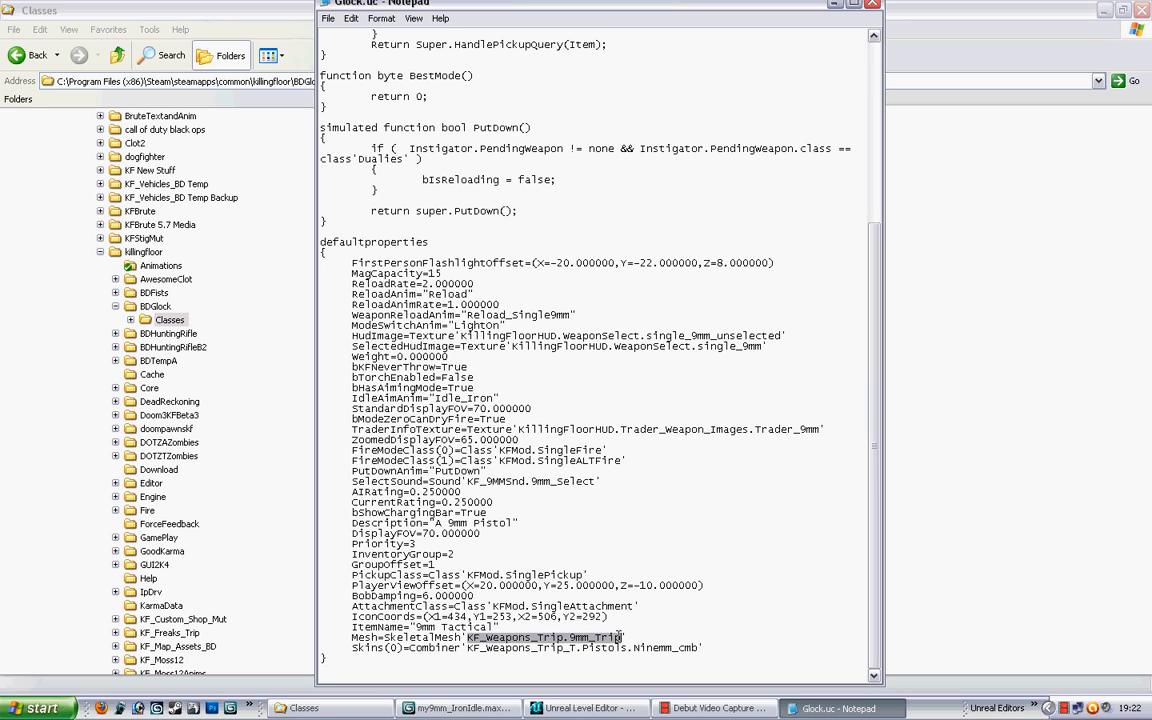
click(588, 708)
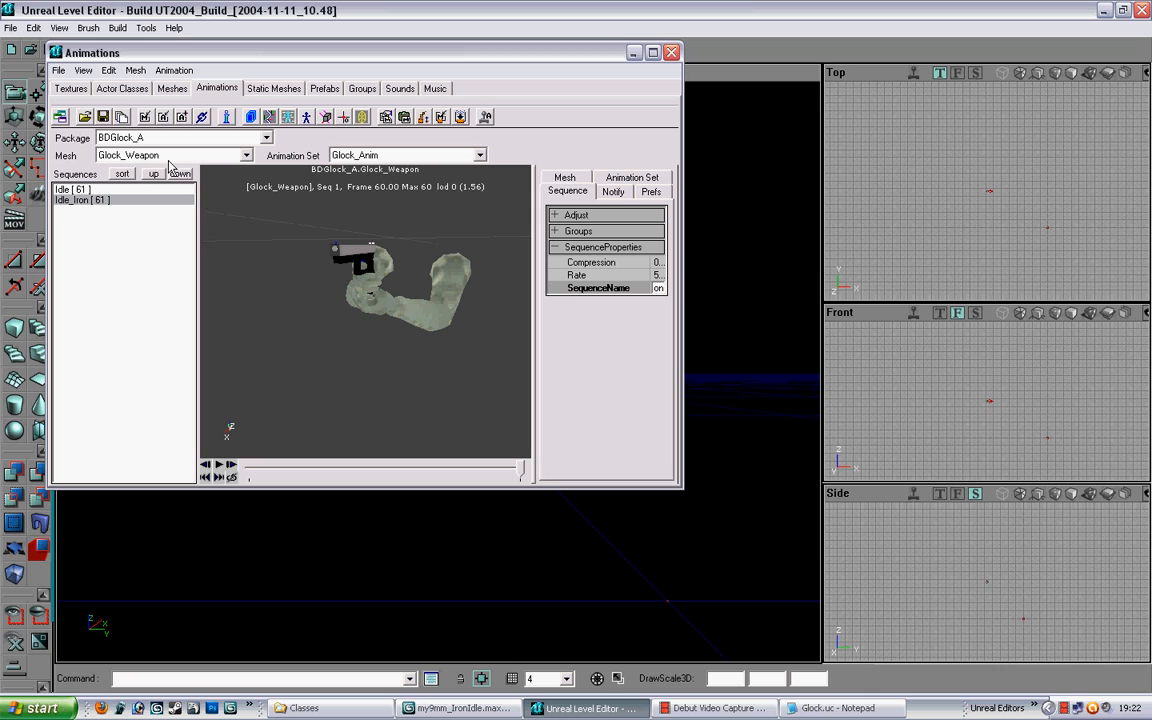
click(845, 708)
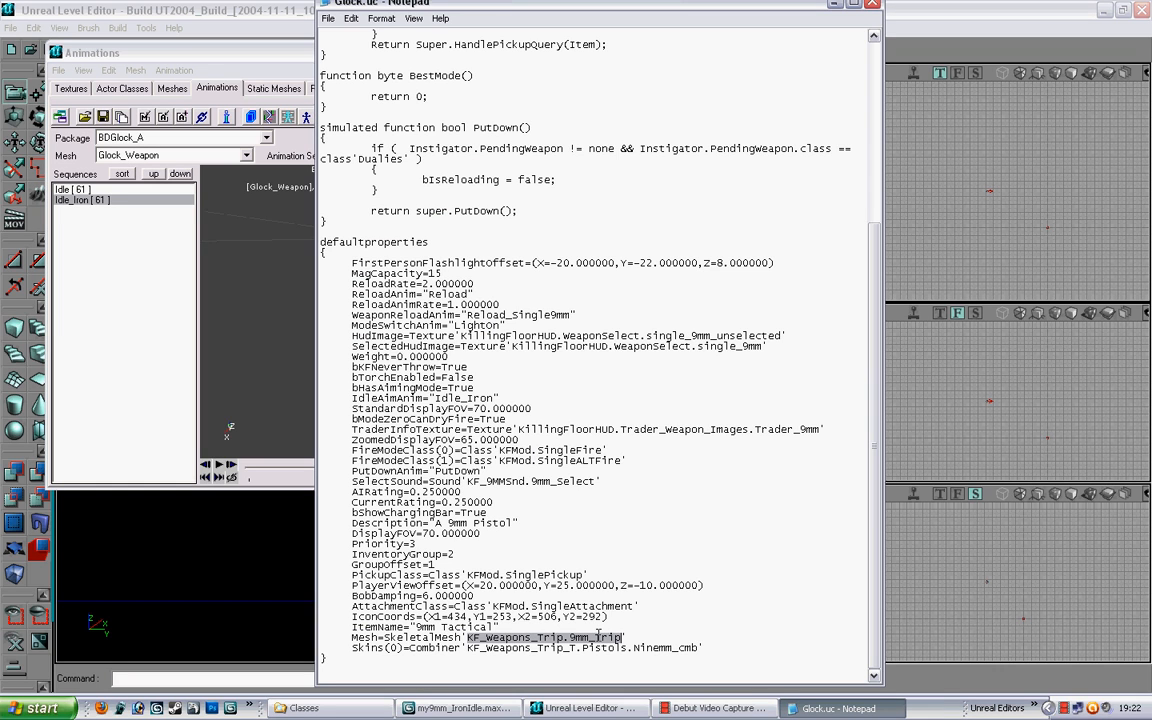
text(B)
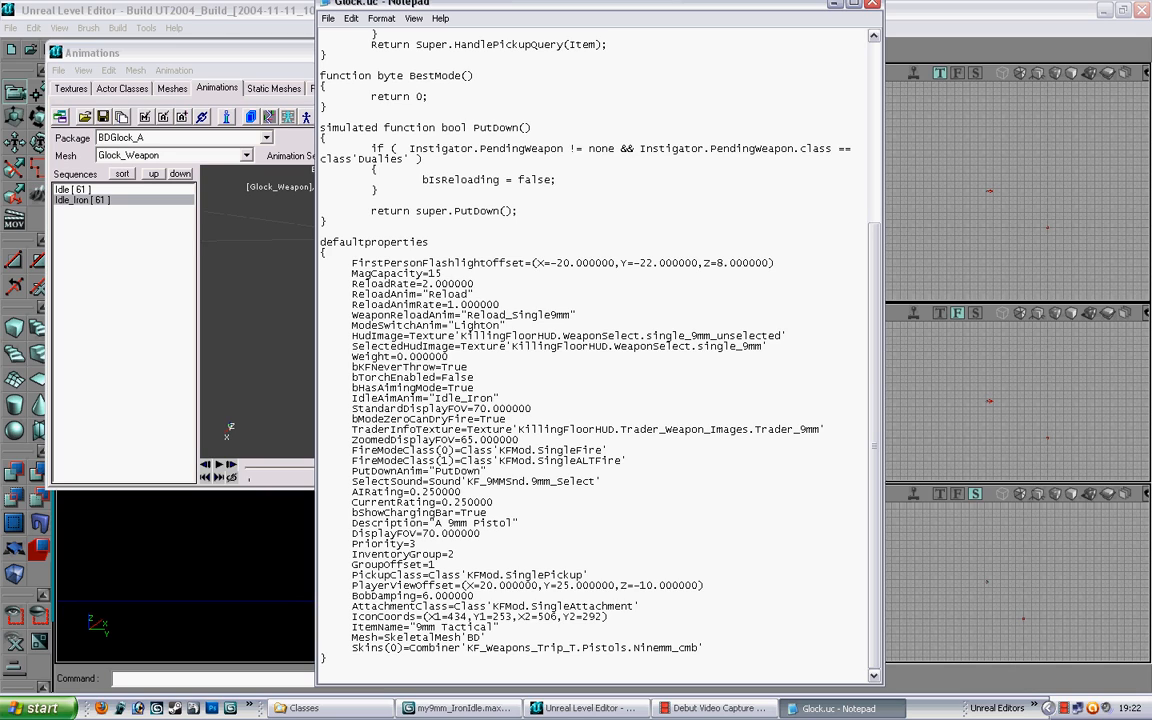
text(DGlock)
text(_A.Glock_Weapon)
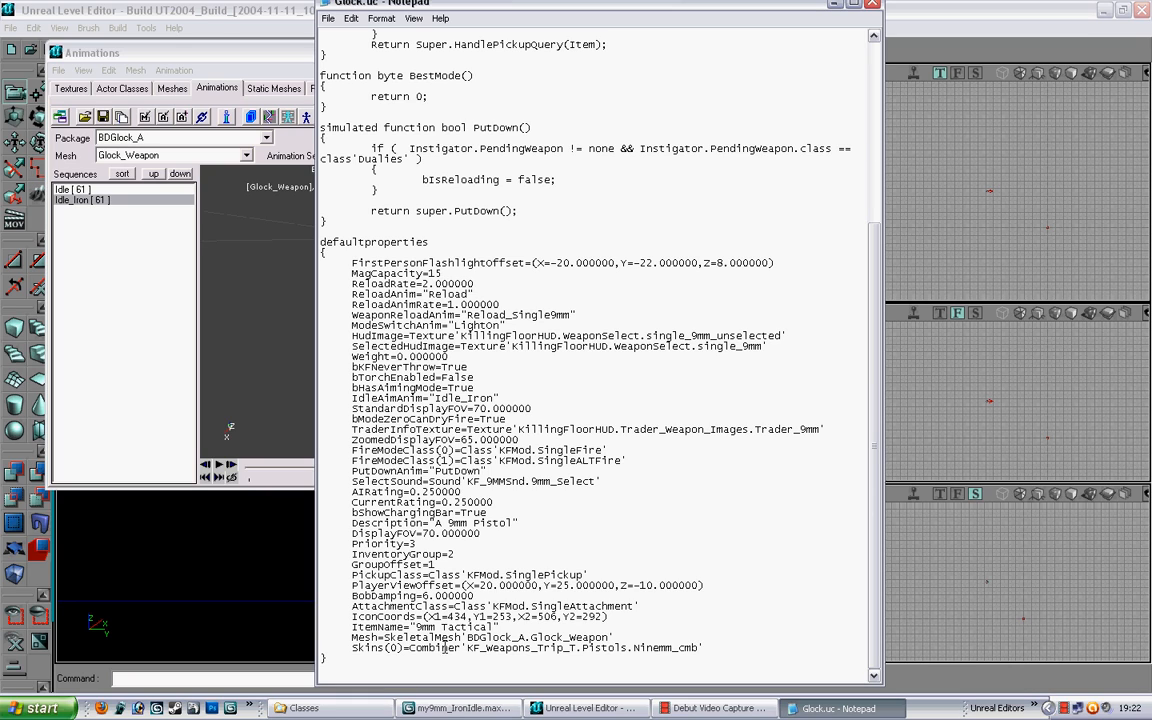
Step: Switch to Unreal Editor's Animations browser and copy the texture reference from skin material [1] of the Glock_Weapon mesh
click(272, 49)
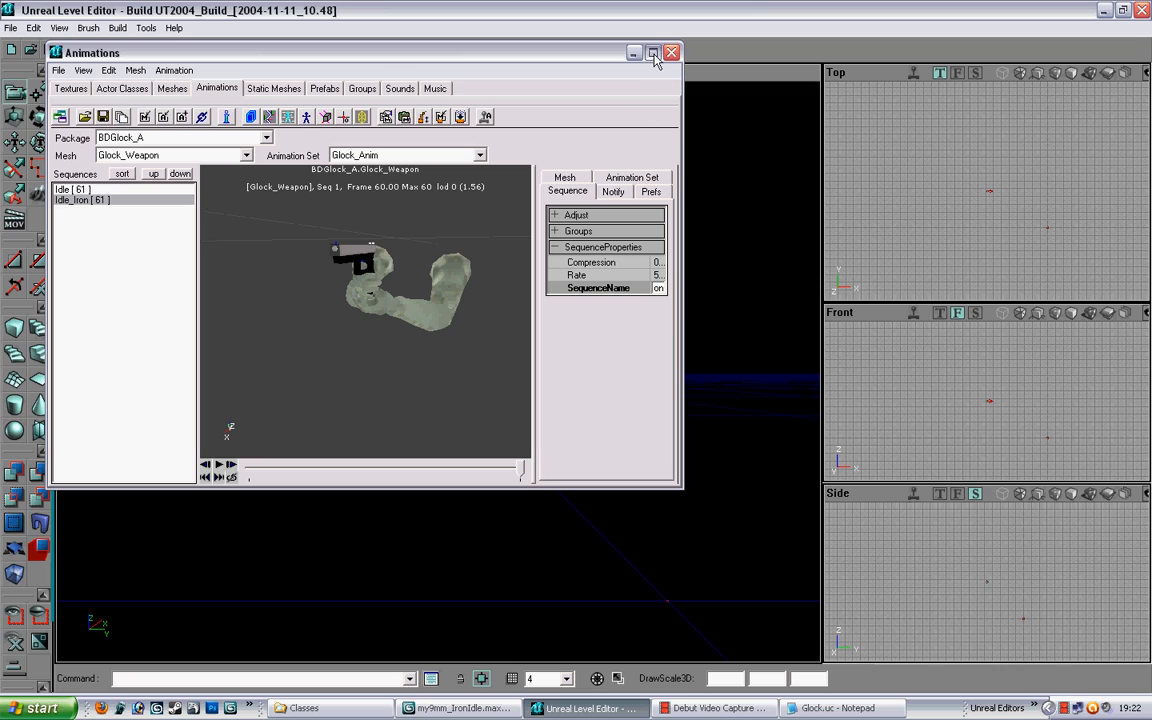
double_click(584, 52)
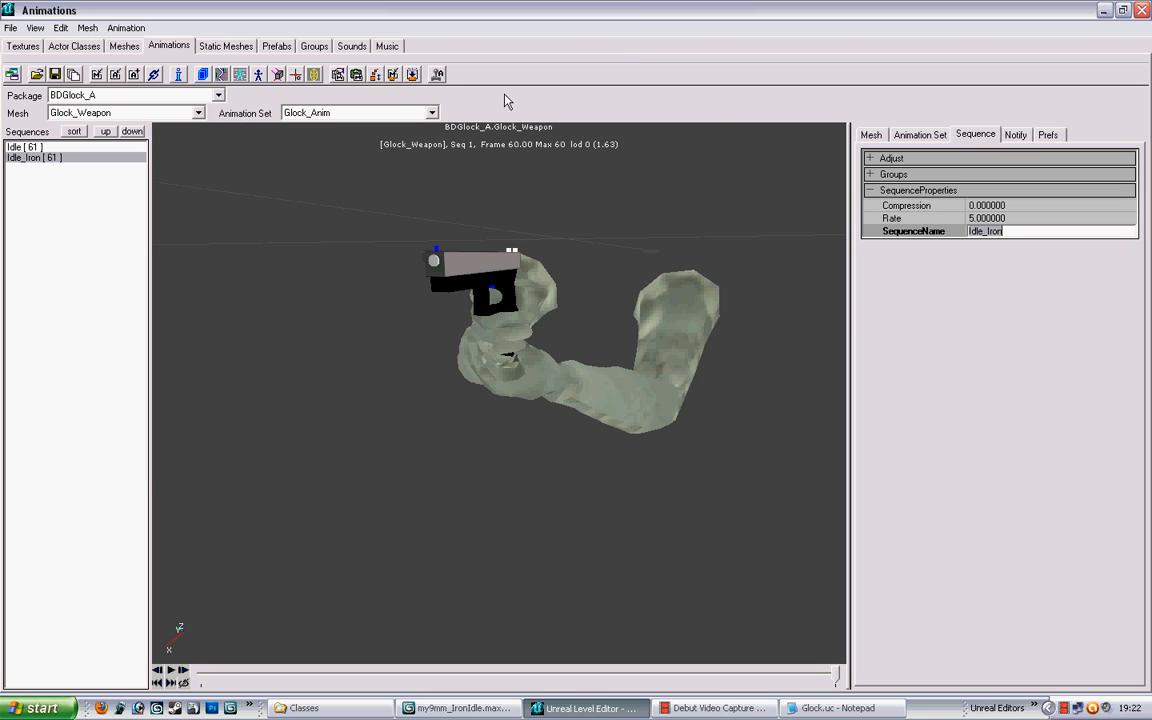
click(24, 147)
click(871, 134)
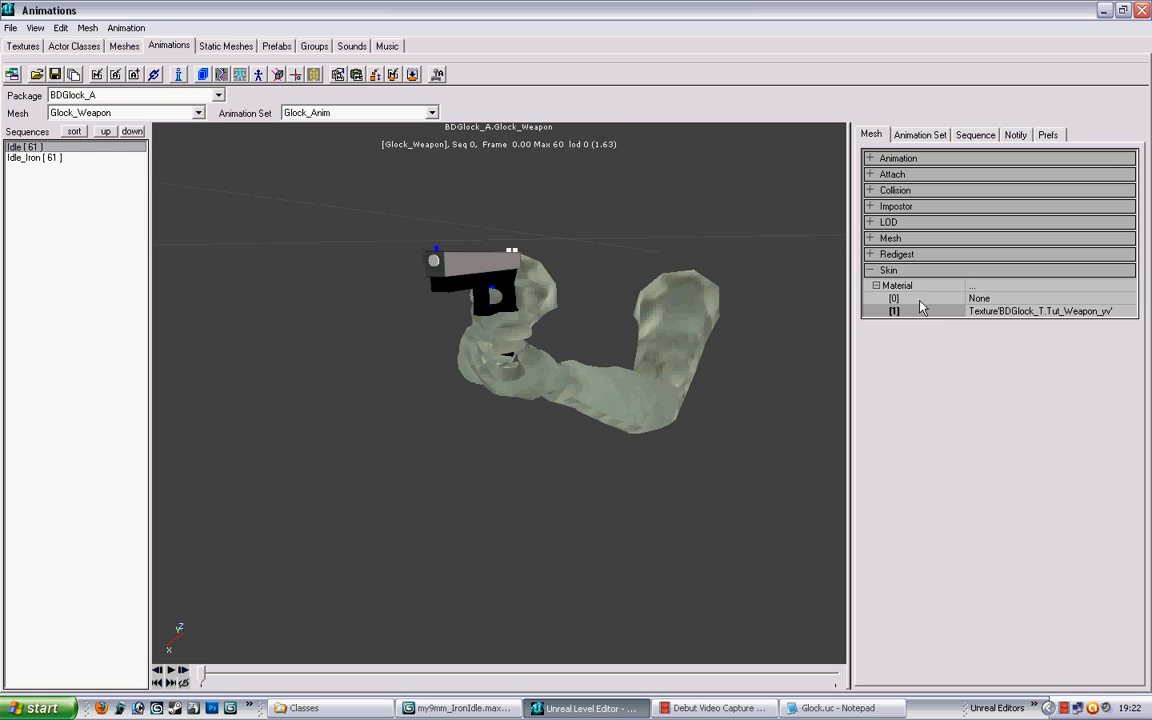
click(975, 311)
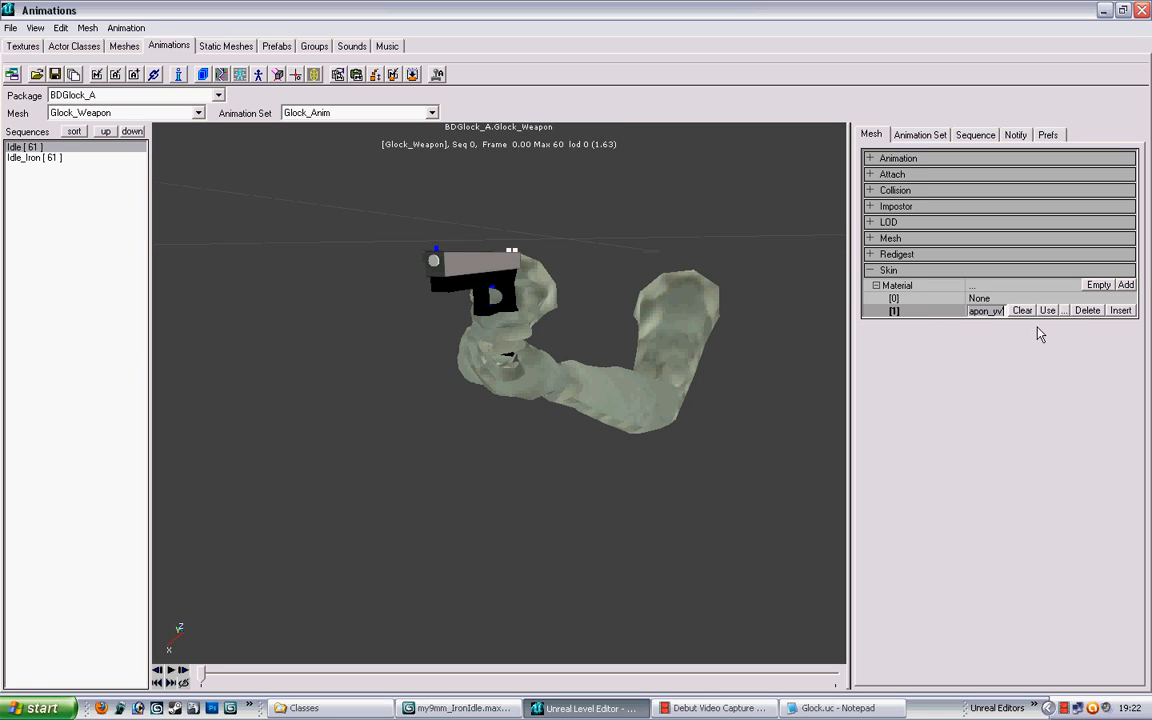
right_click(1000, 311)
click(930, 316)
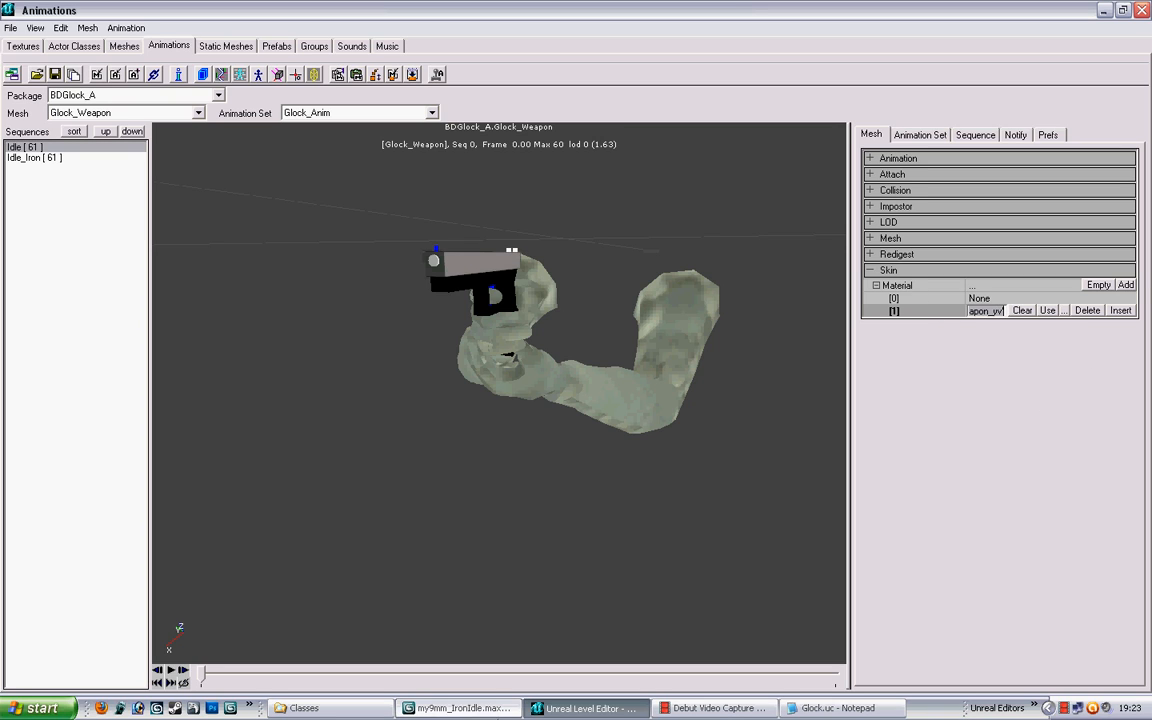
Step: Switch to Glock.uc in Notepad, set the skin entry to Skins(1)=Texture'BDGlock_T.Tut_Weapon_yv', and save the file
click(832, 708)
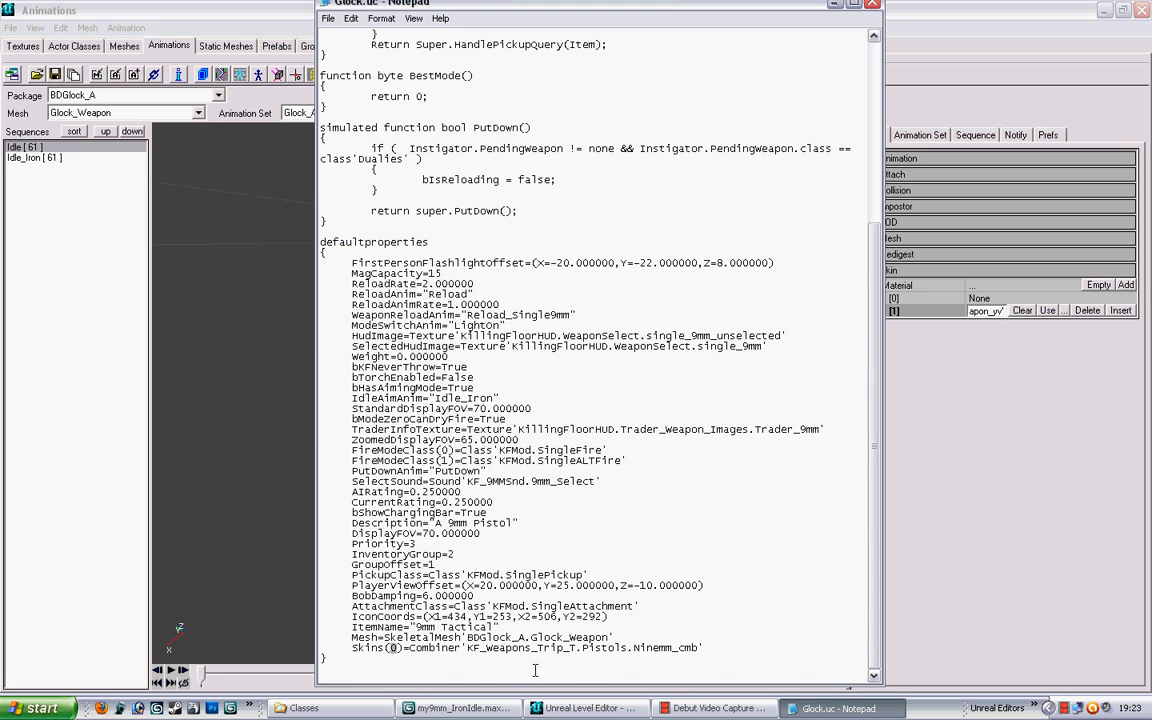
text(1)
drag(409, 648, 705, 648)
right_click(665, 648)
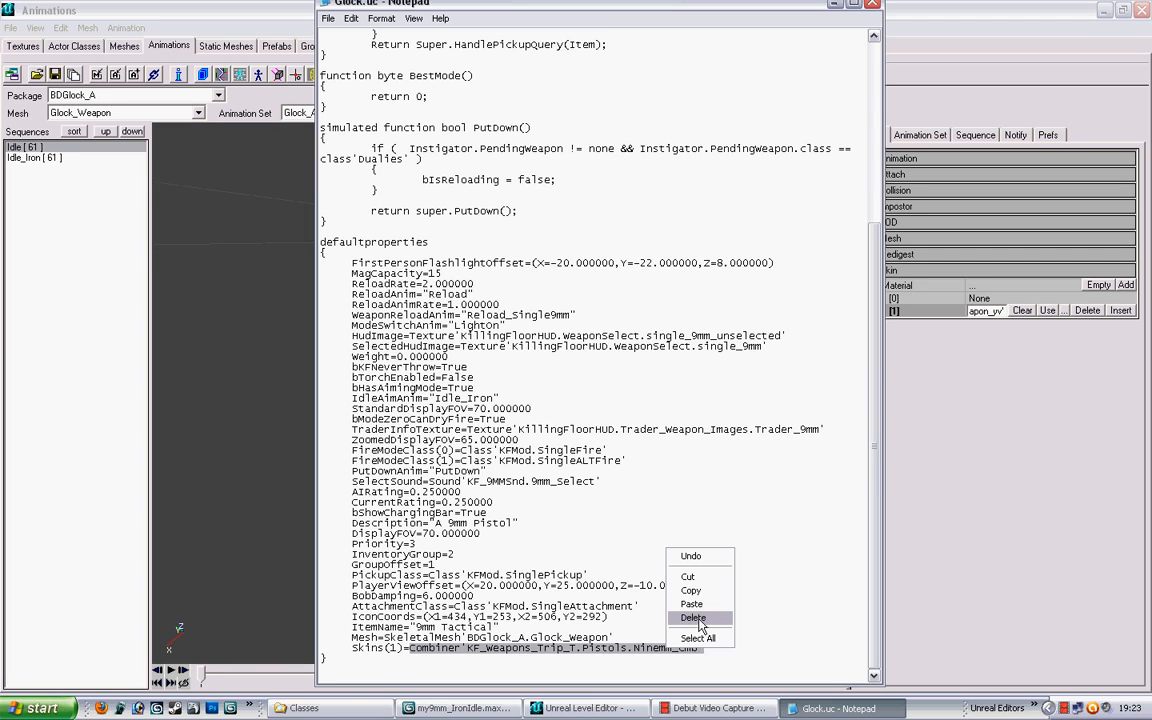
click(700, 603)
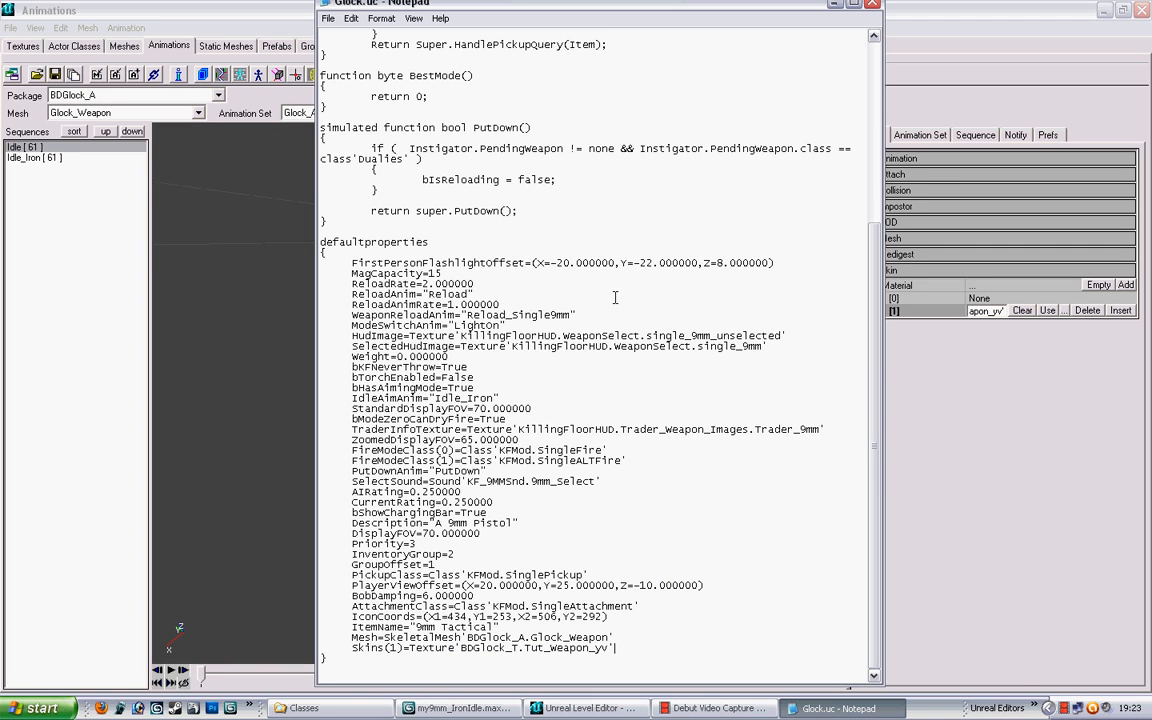
click(329, 19)
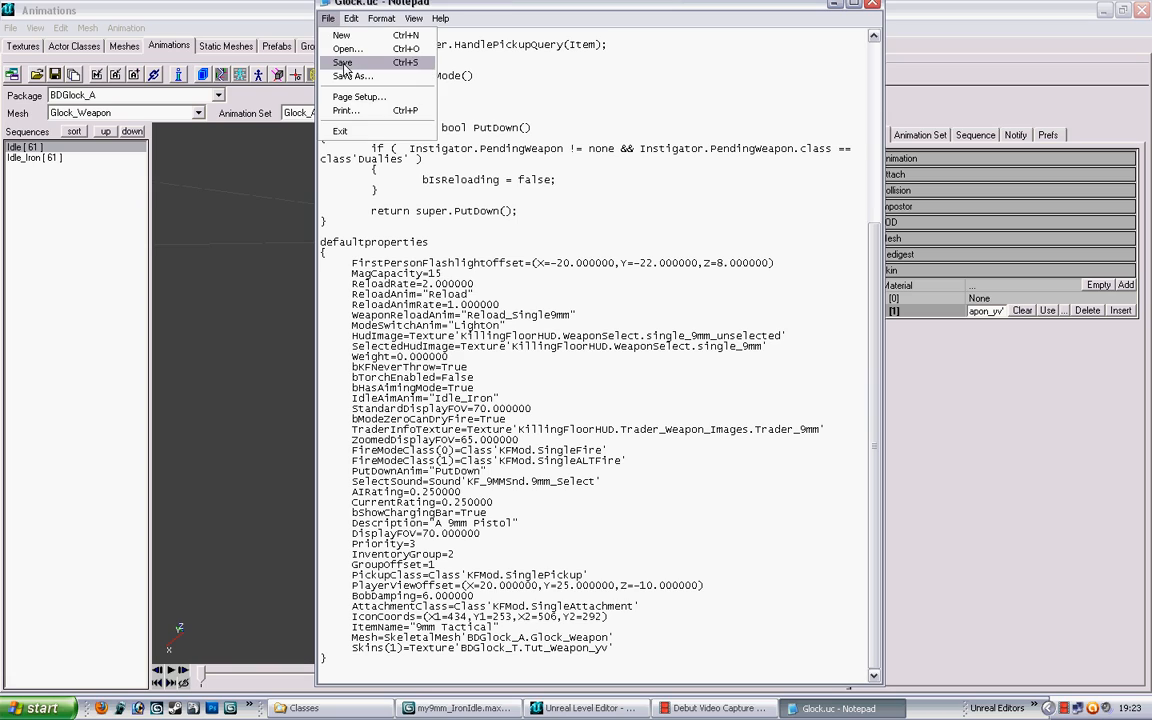
click(345, 68)
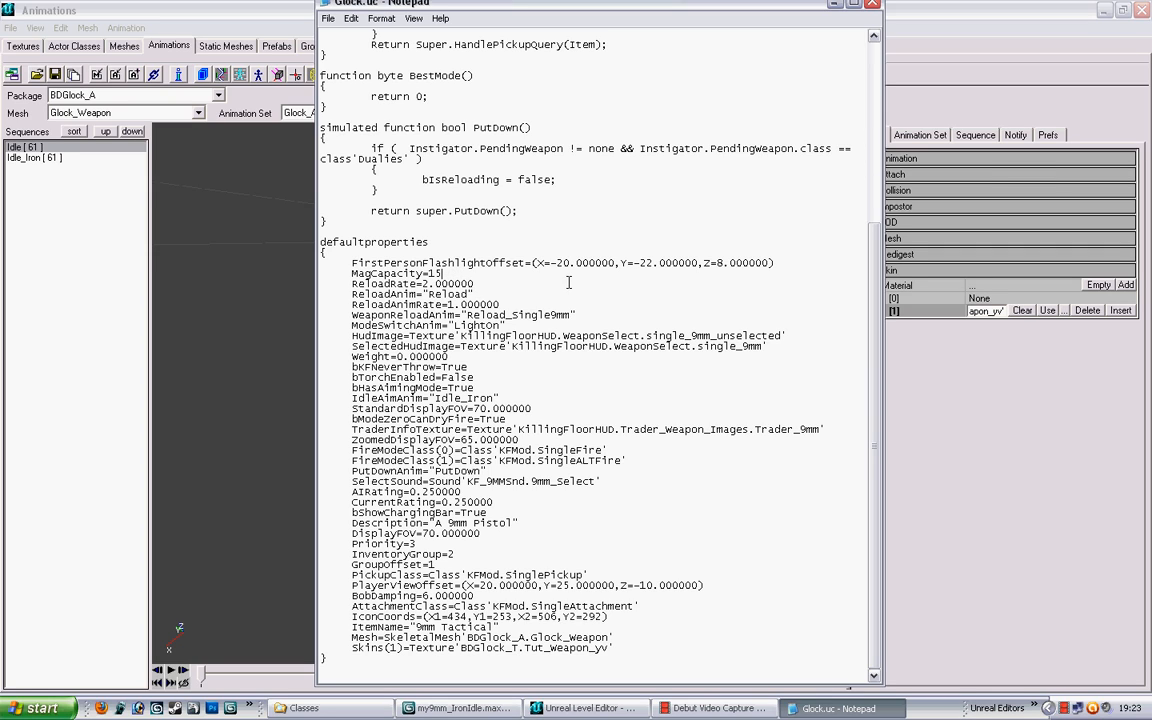
Step: Add a SleeveNum=0 line below MagCapacity in the default properties and save Glock.uc
key(Return)
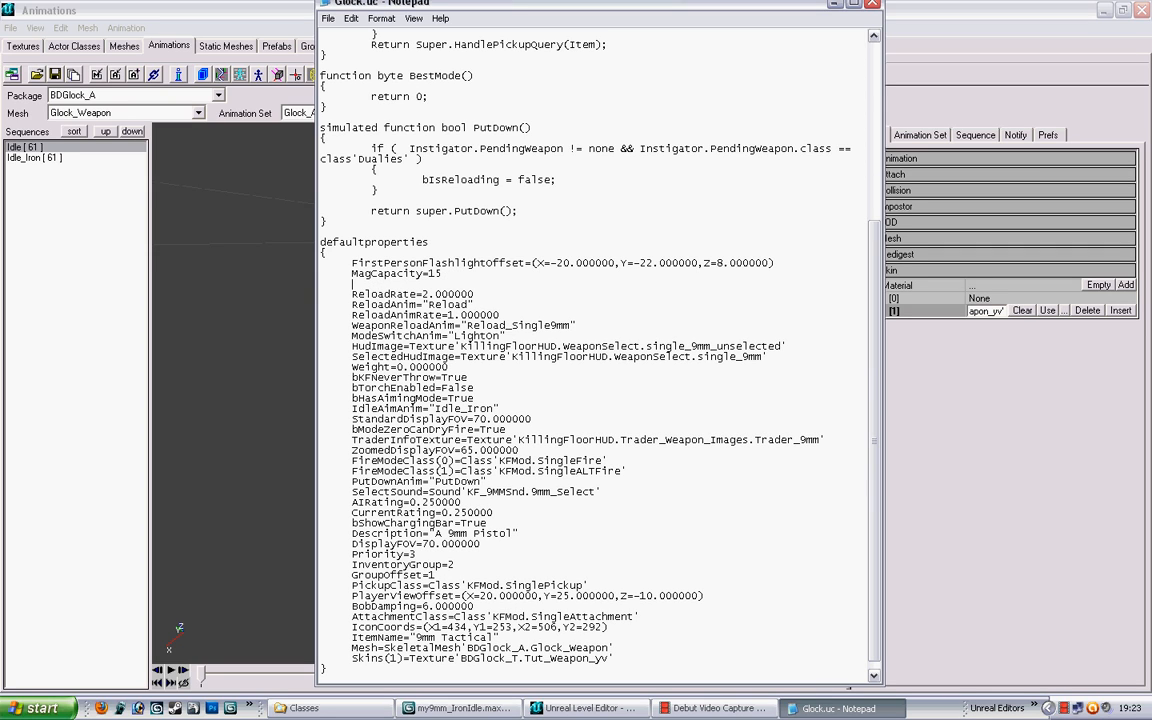
text(Slee)
text(veBN)
click(328, 18)
click(342, 62)
Step: Set the weapon's PickupClass to Class'BDGlock.GlockPickup', then save and close Glock.uc
drag(467, 585, 539, 585)
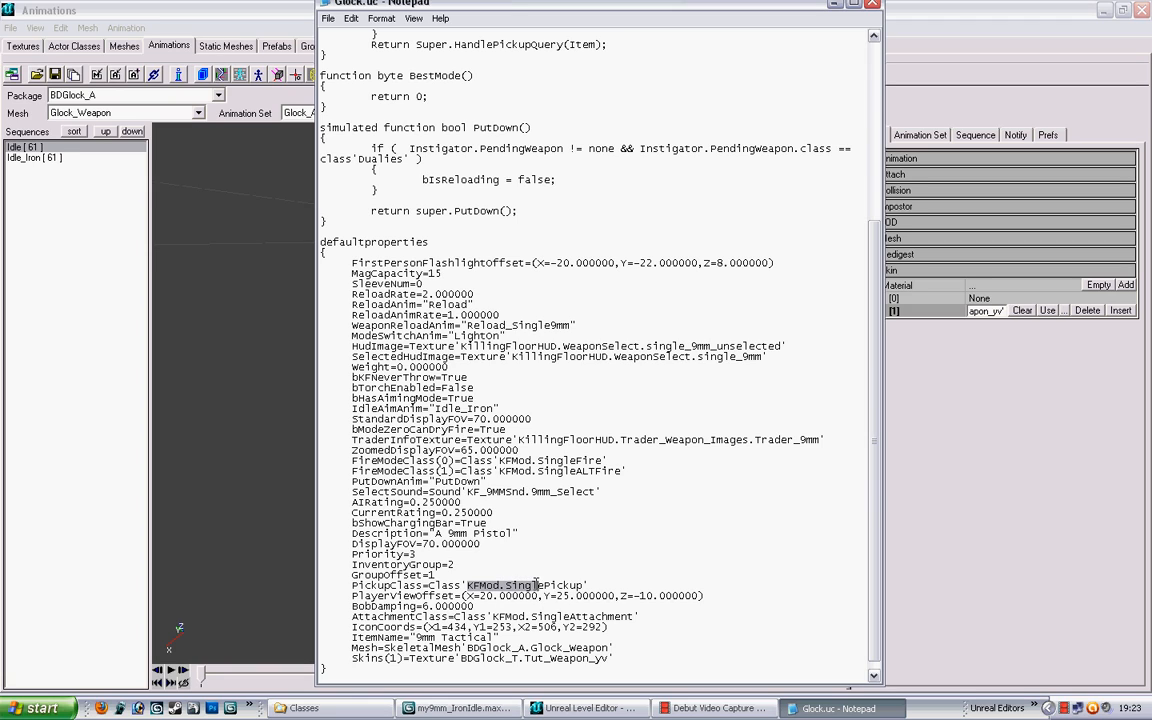
text(BDGloc)
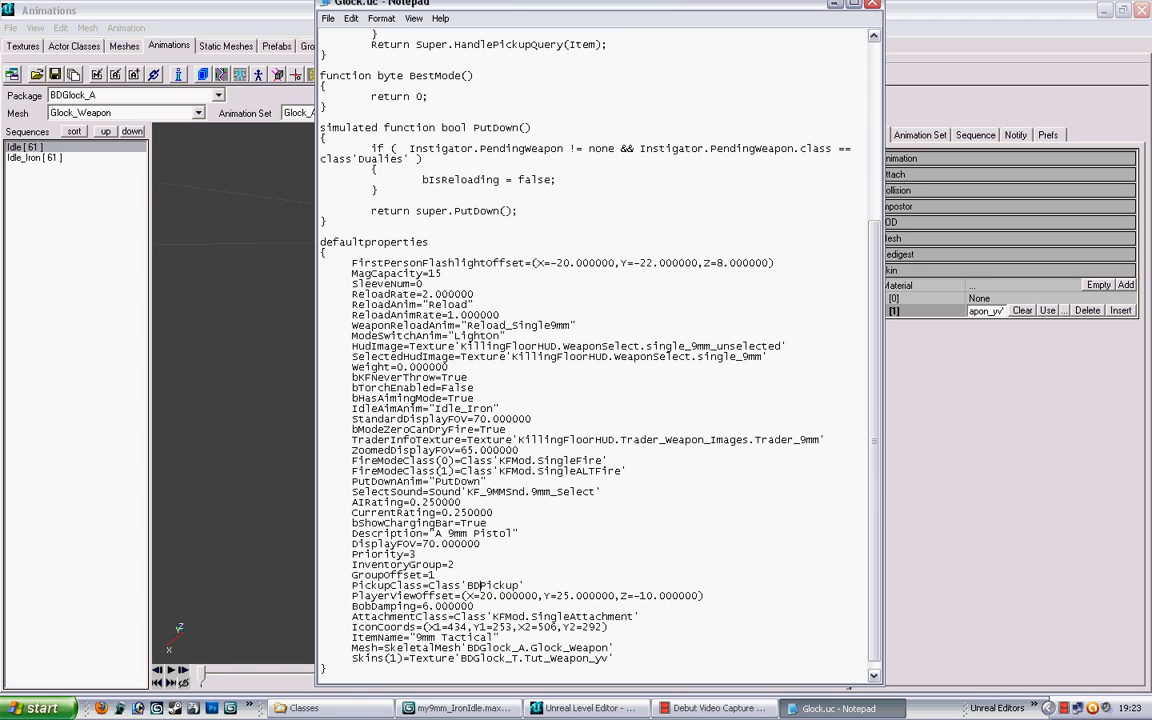
text(k.Glock)
click(328, 18)
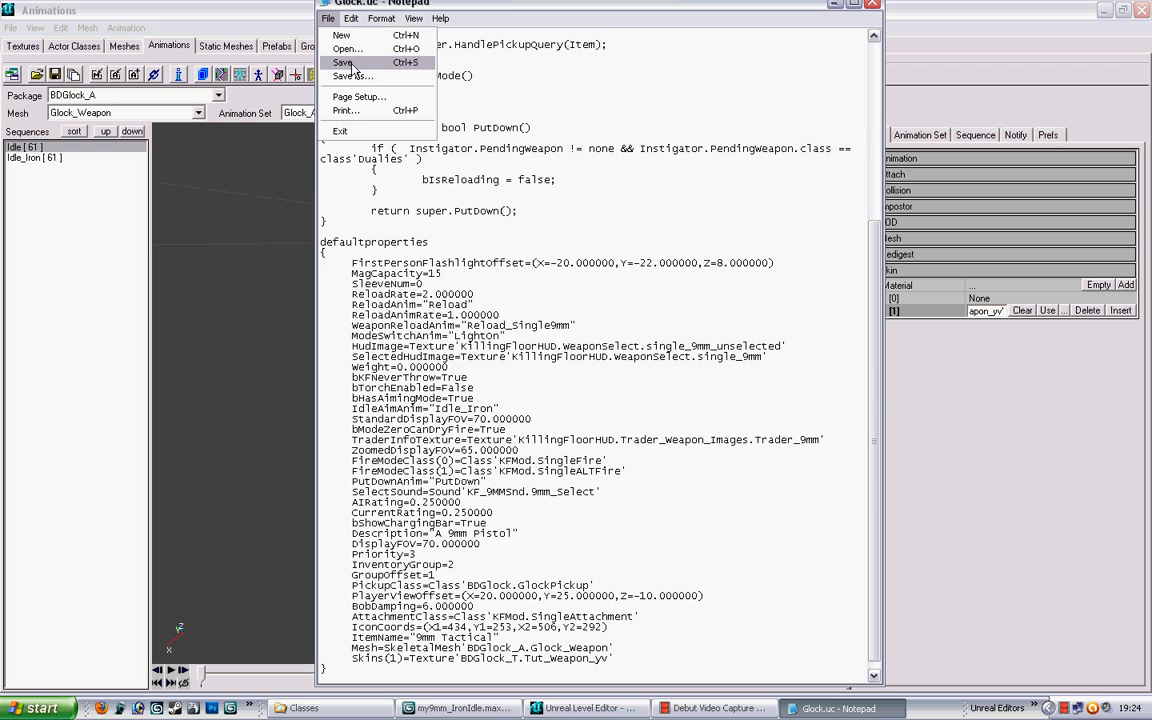
click(335, 62)
click(872, 4)
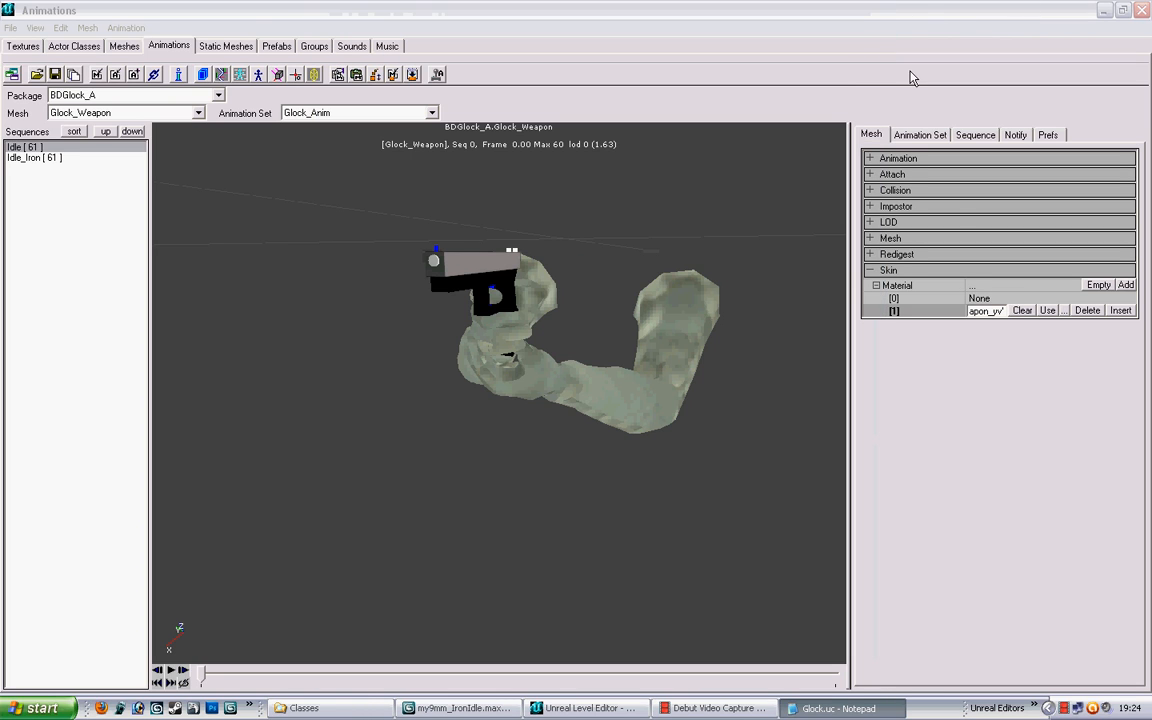
Step: In the killingfloor System folder, sort the files by newest modification date and open KillingFloor.ini
click(323, 712)
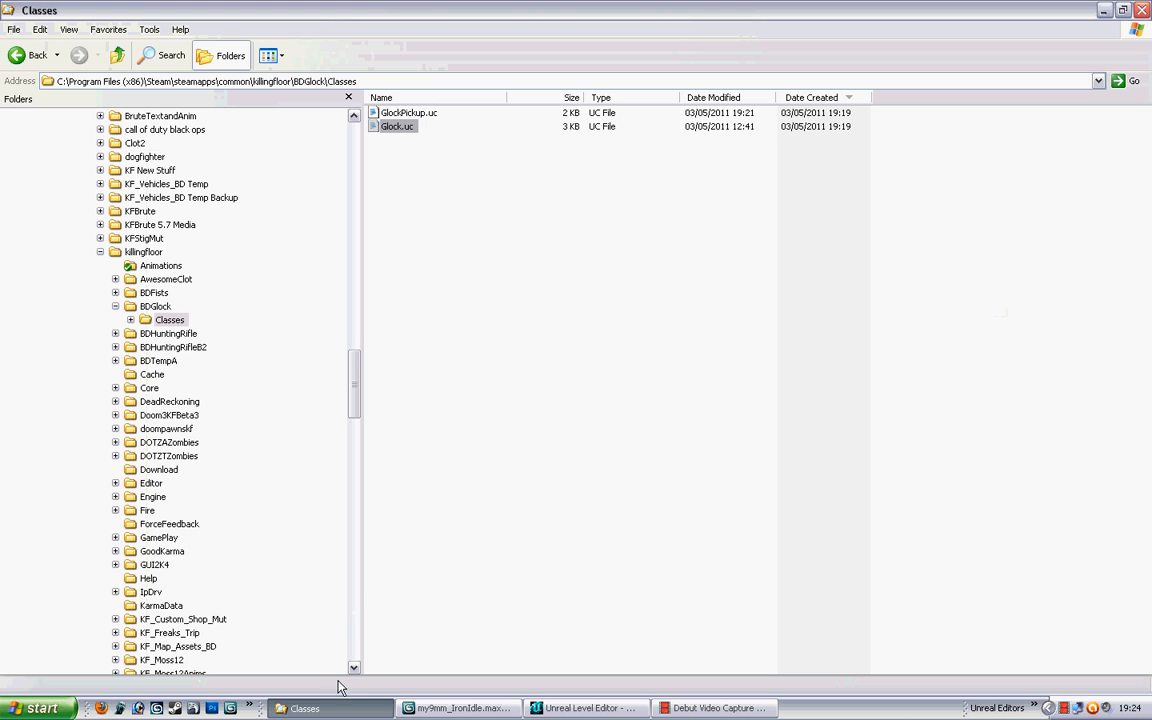
drag(353, 410, 360, 540)
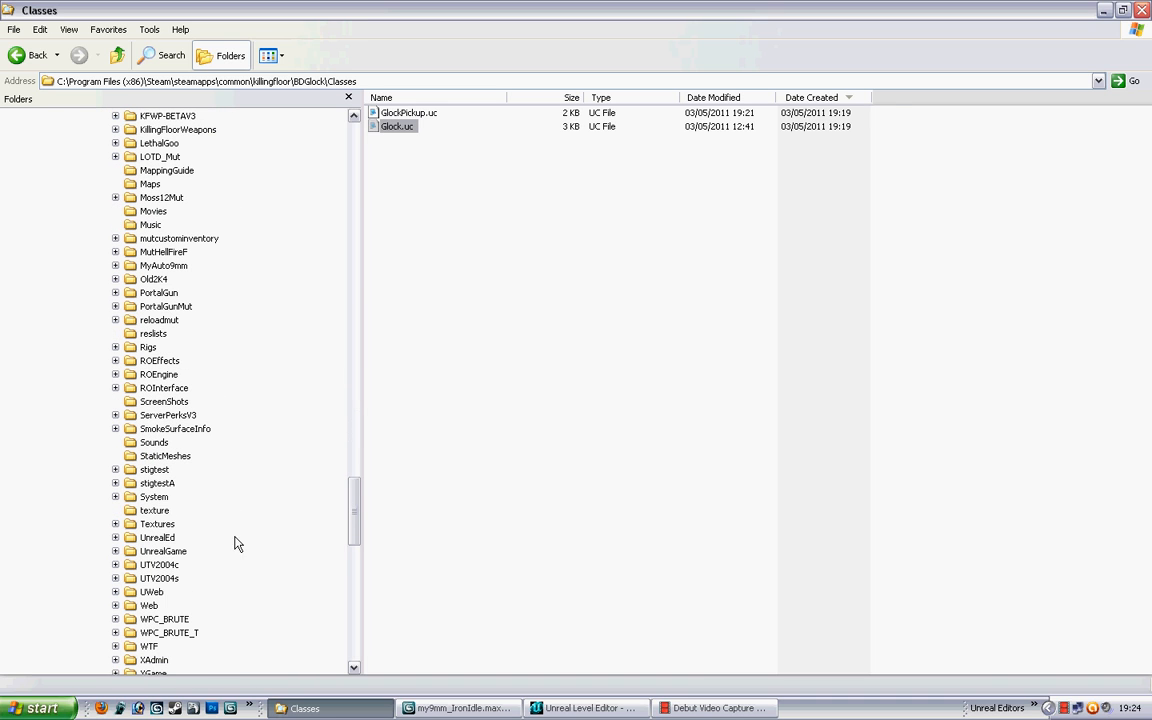
click(154, 496)
click(740, 97)
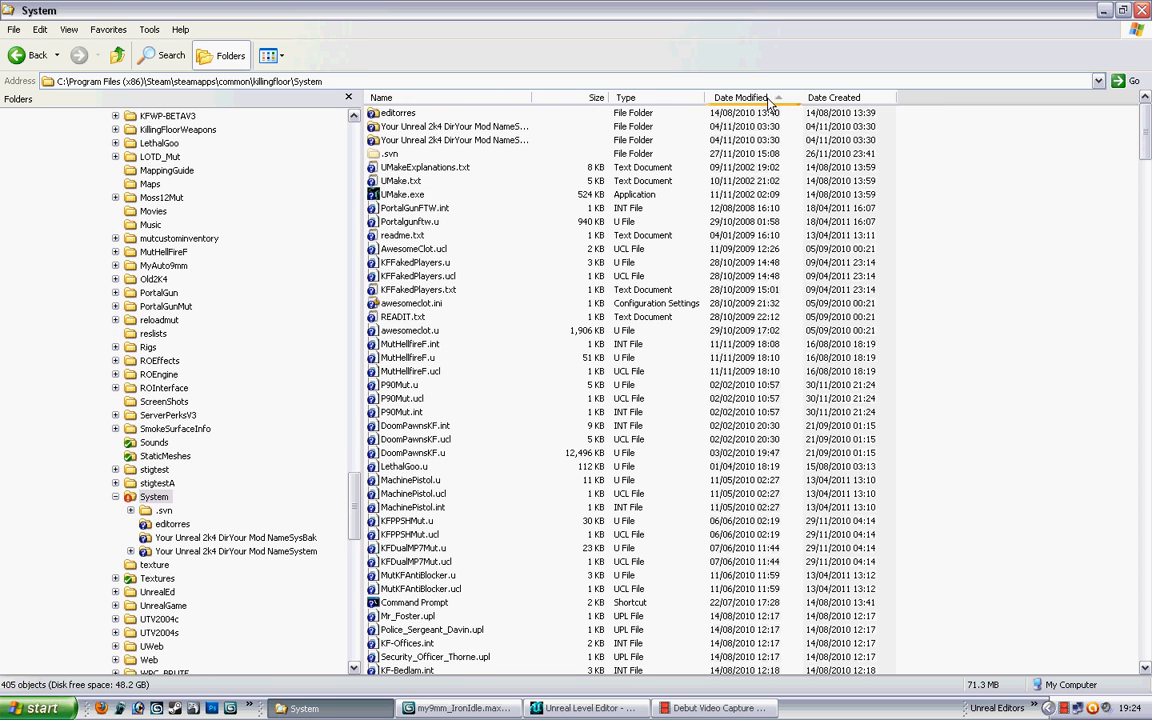
click(740, 97)
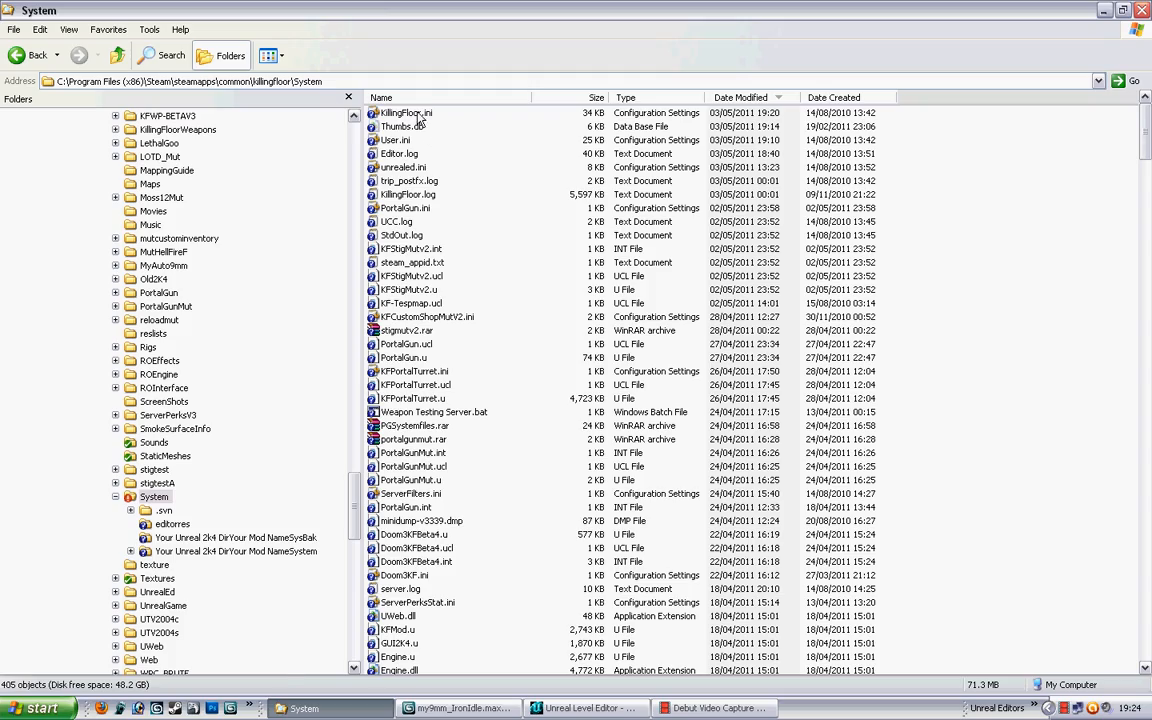
double_click(386, 114)
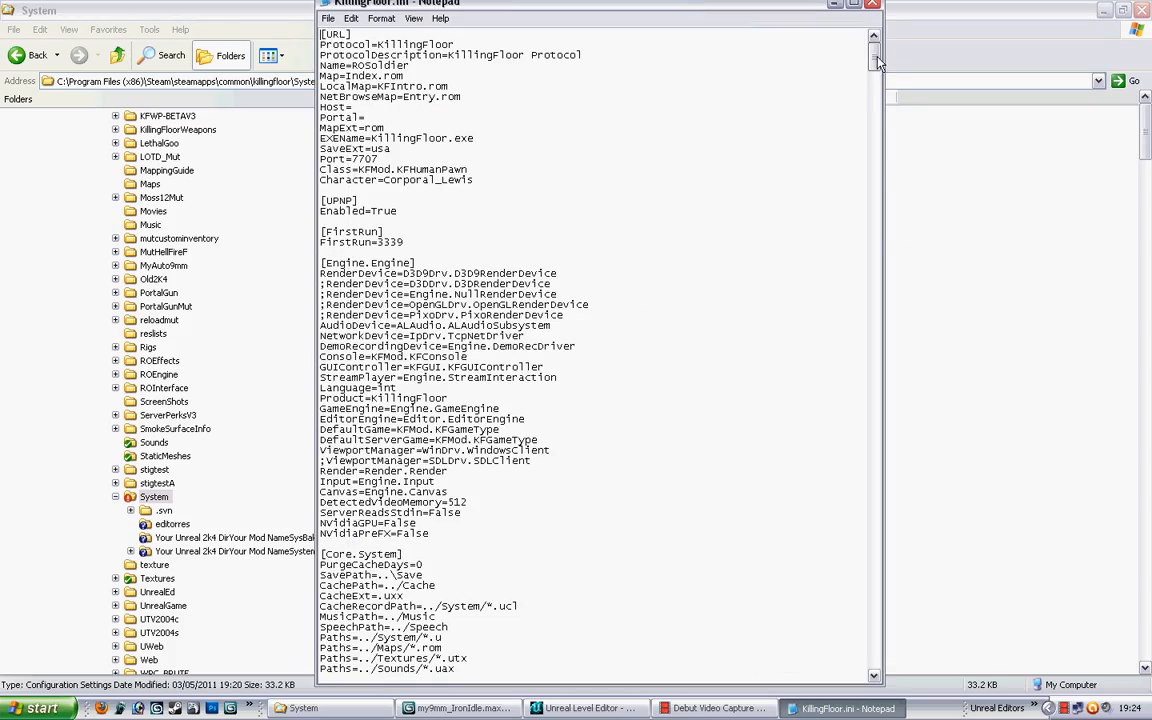
Step: Add EditPackages=BDGlock after the KFStigMutv2 entry in KillingFloor.ini, save it, and return to the System folder
drag(874, 58, 879, 288)
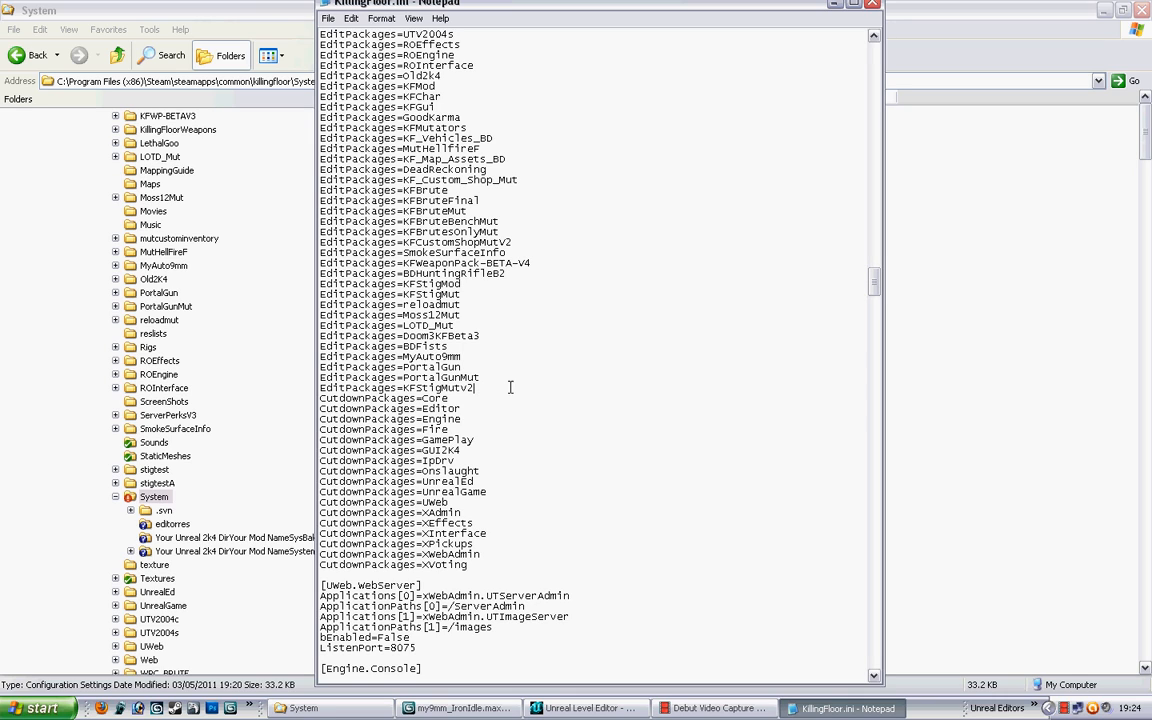
key(Return)
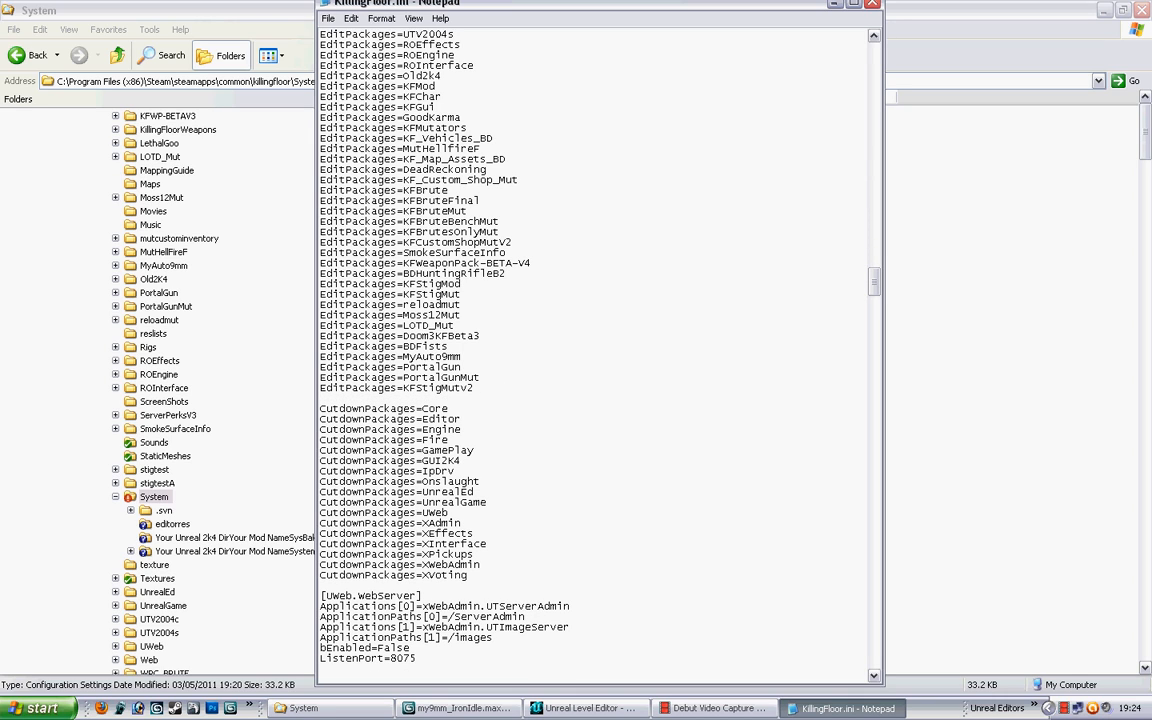
text(EditP)
text(ackaf)
text(BD)
text(Glock)
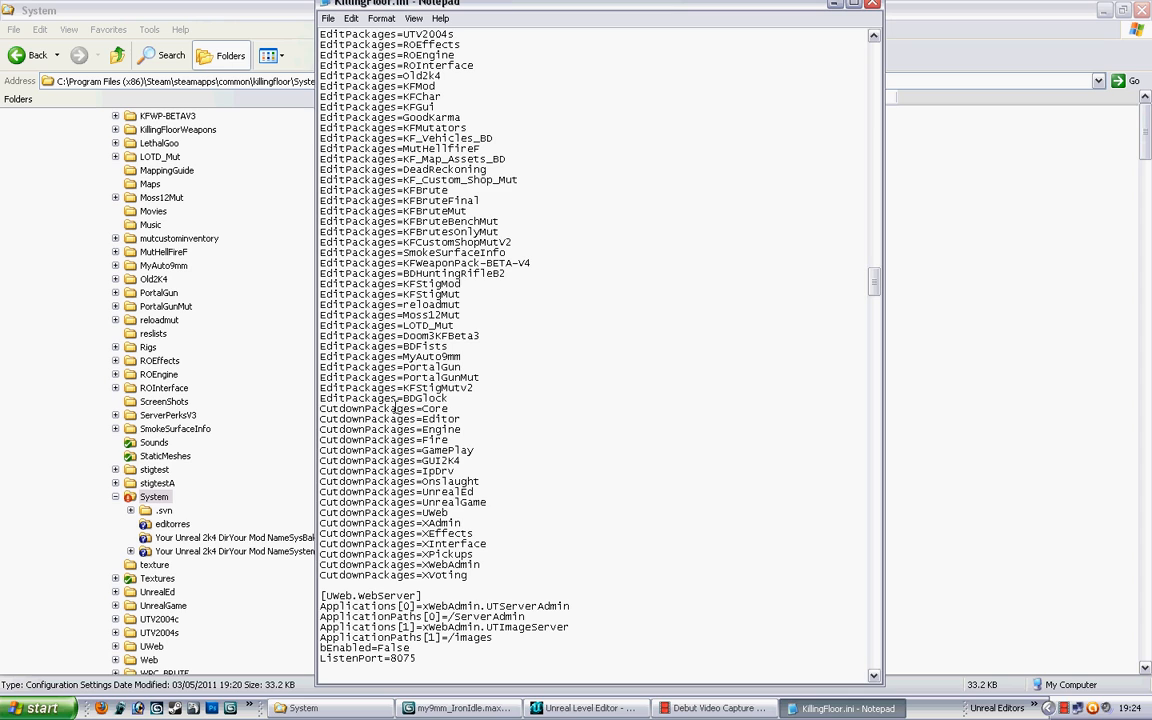
click(328, 18)
click(325, 62)
click(891, 199)
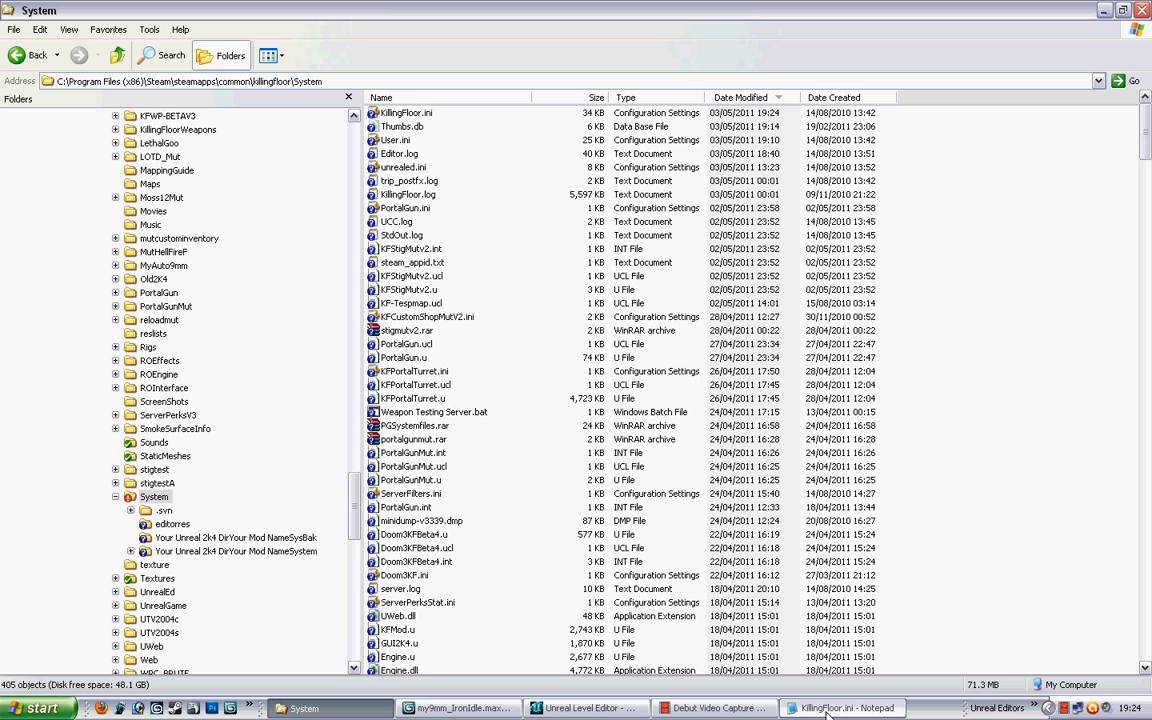
Step: Sort the System folder by name, open its Command Prompt shortcut, and compile the BDGlock package
click(441, 99)
scroll(500, 300, down, 3)
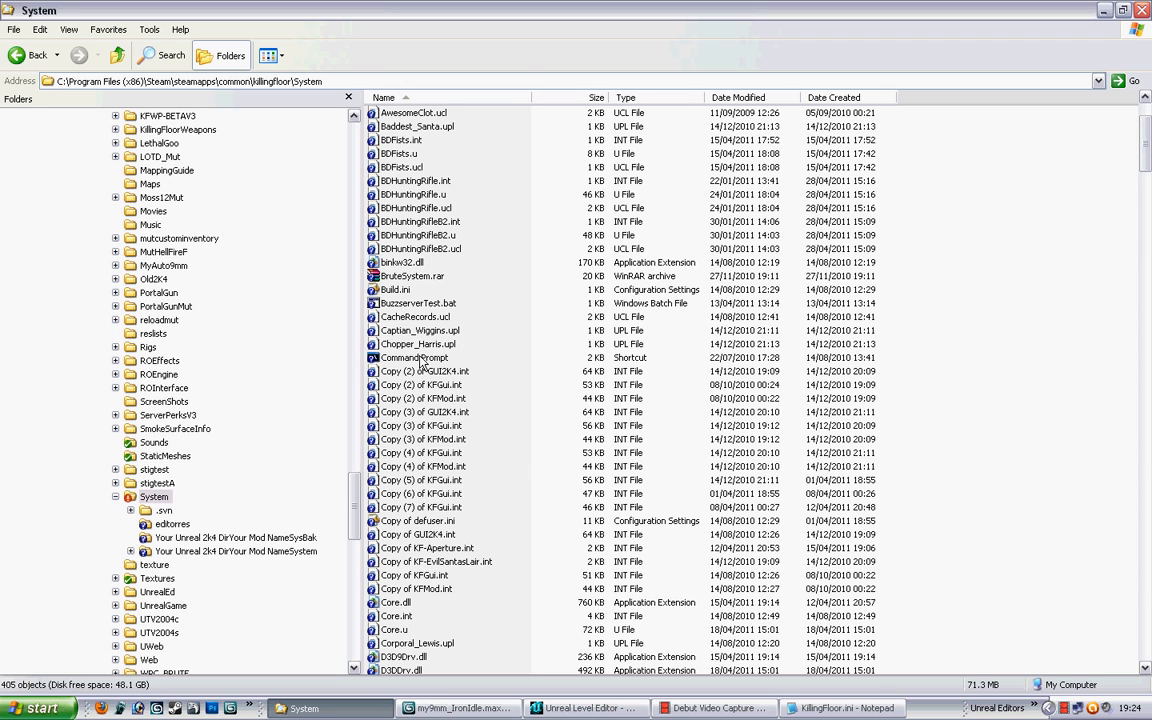
double_click(418, 358)
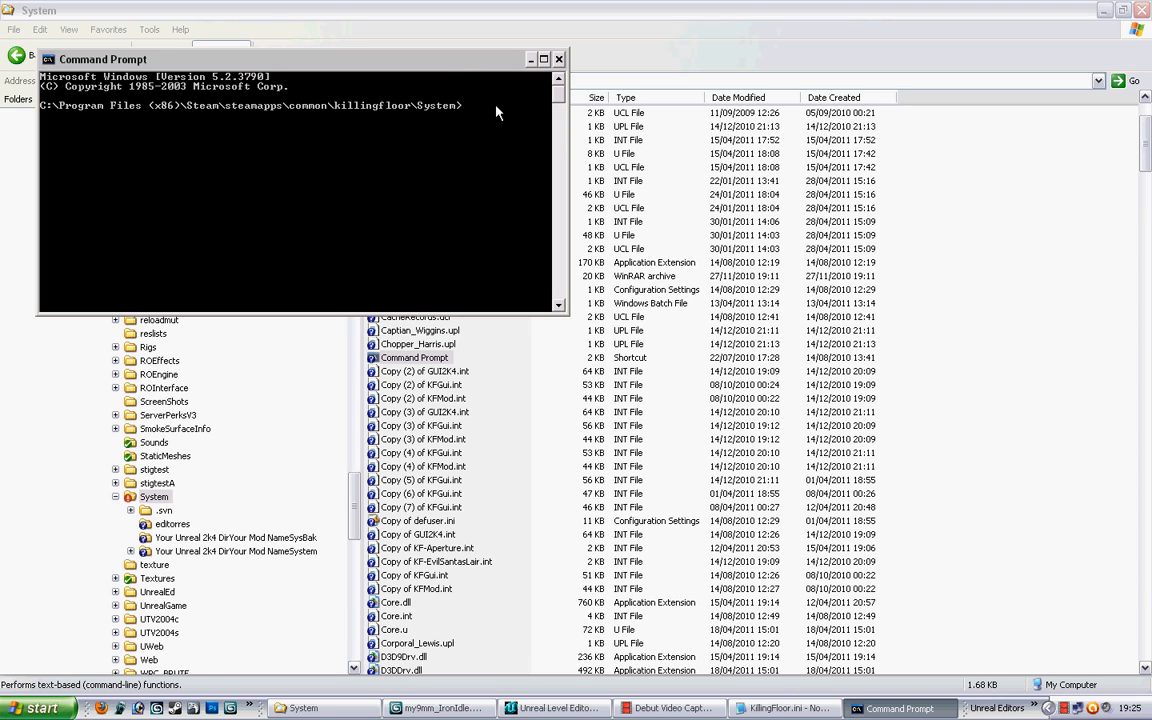
drag(446, 70, 472, 123)
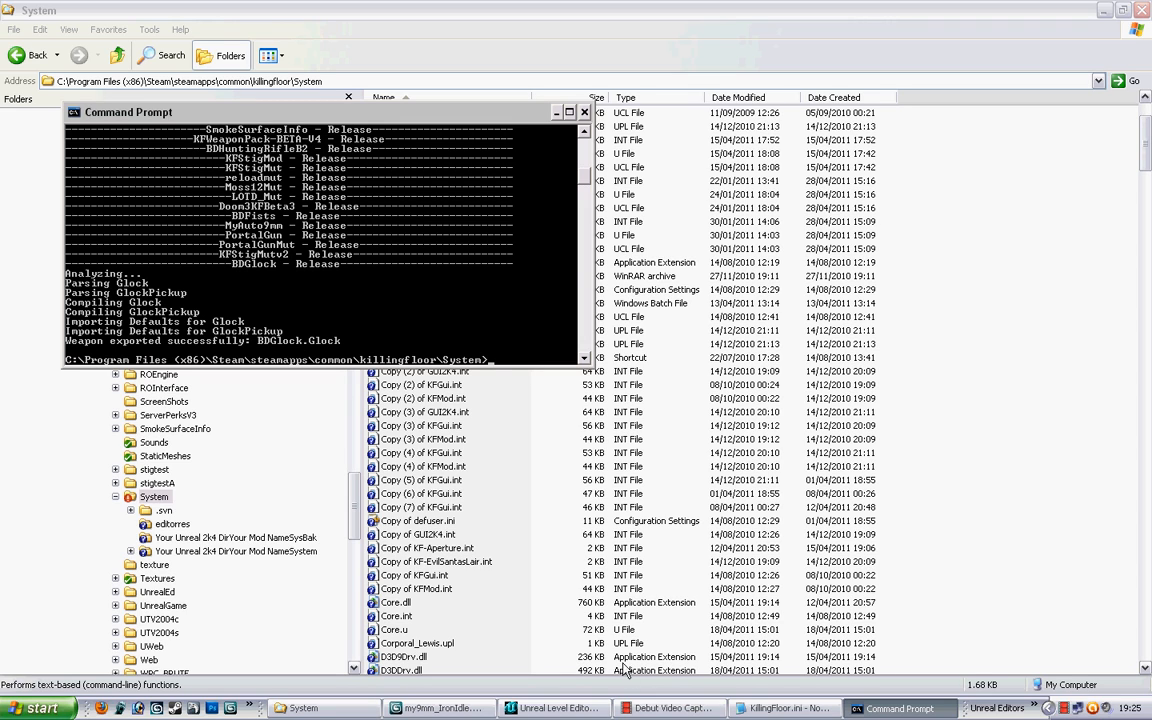
Step: Switch to Unreal Editor, leave the Animations browser, and open the recent map KF-Tespmap.rom without saving the current map
click(593, 708)
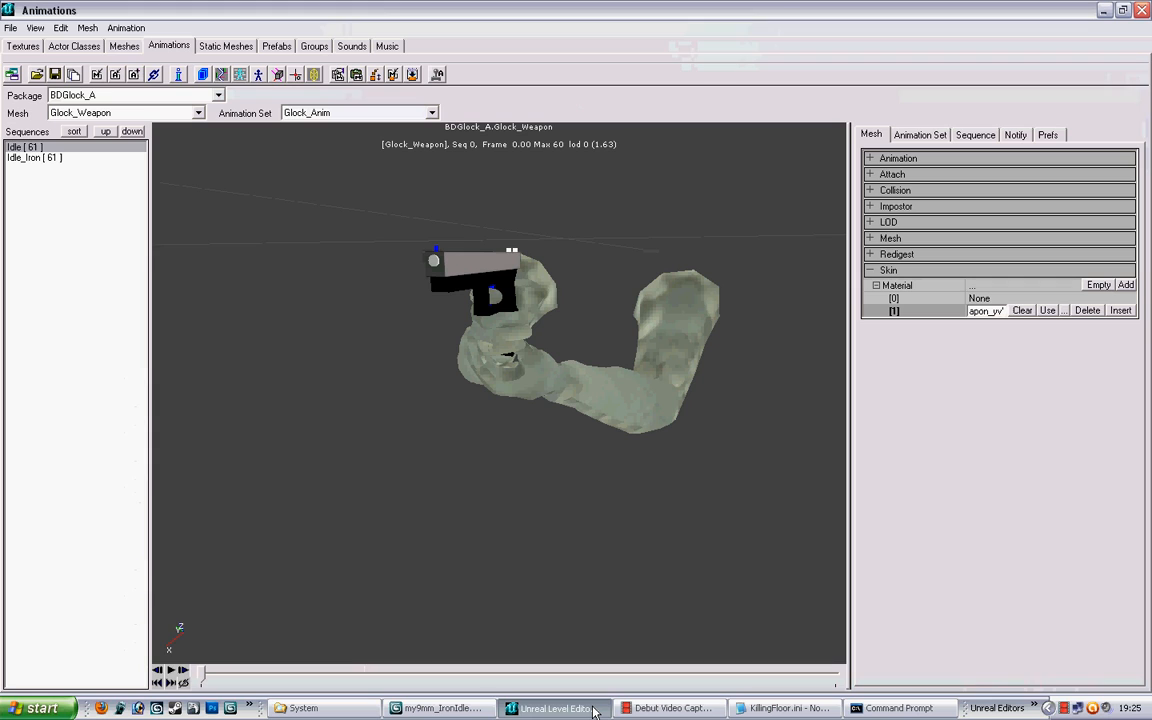
click(1143, 10)
click(424, 20)
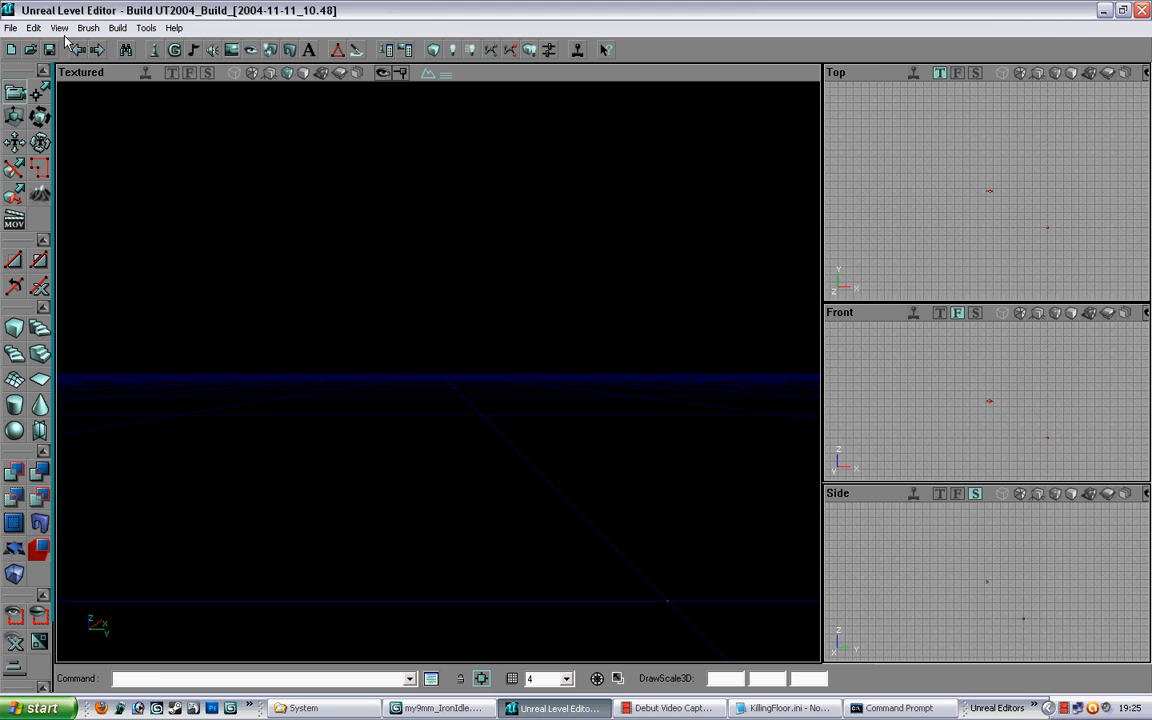
click(9, 27)
click(198, 201)
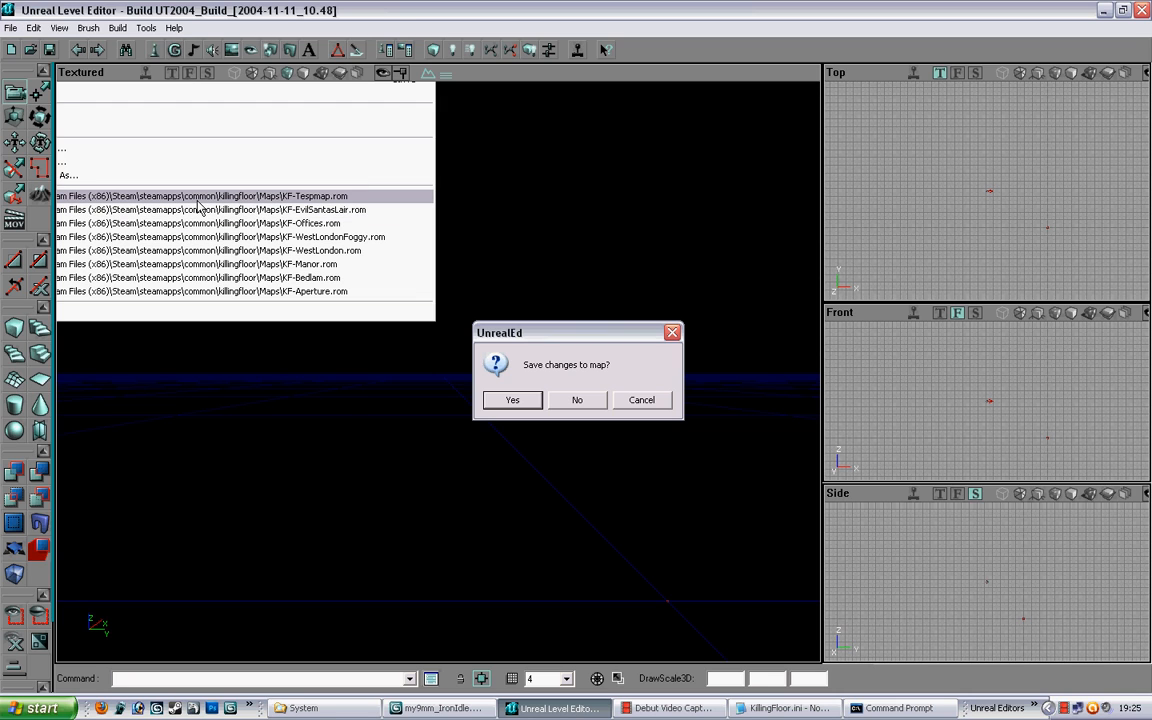
click(578, 400)
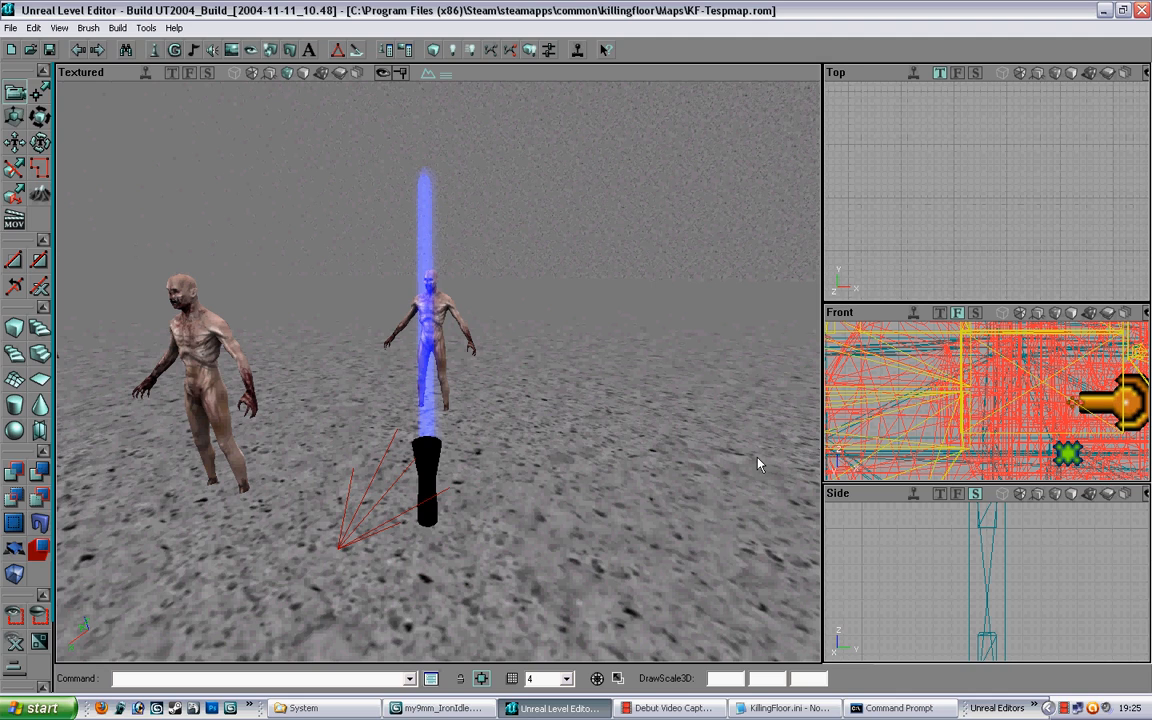
Step: Open the Actor Classes browser and load the BDGlock.u class package from the System folder
drag(757, 459, 560, 520)
right_drag(560, 520, 450, 535)
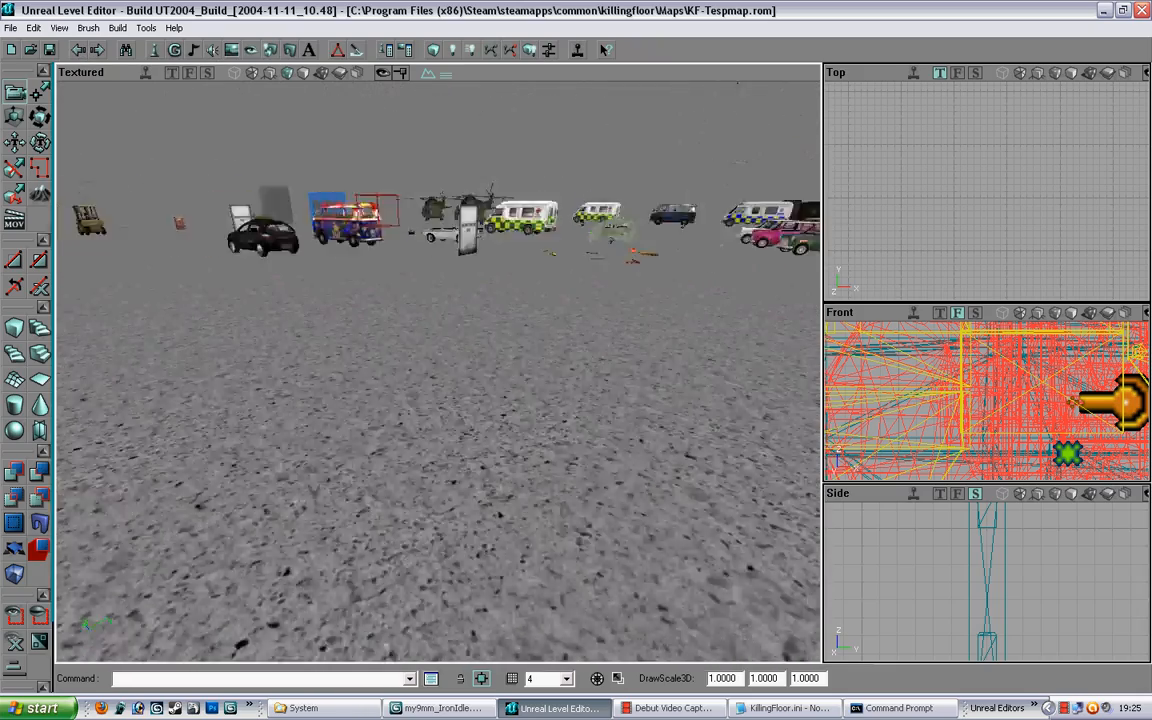
drag(450, 535, 598, 528)
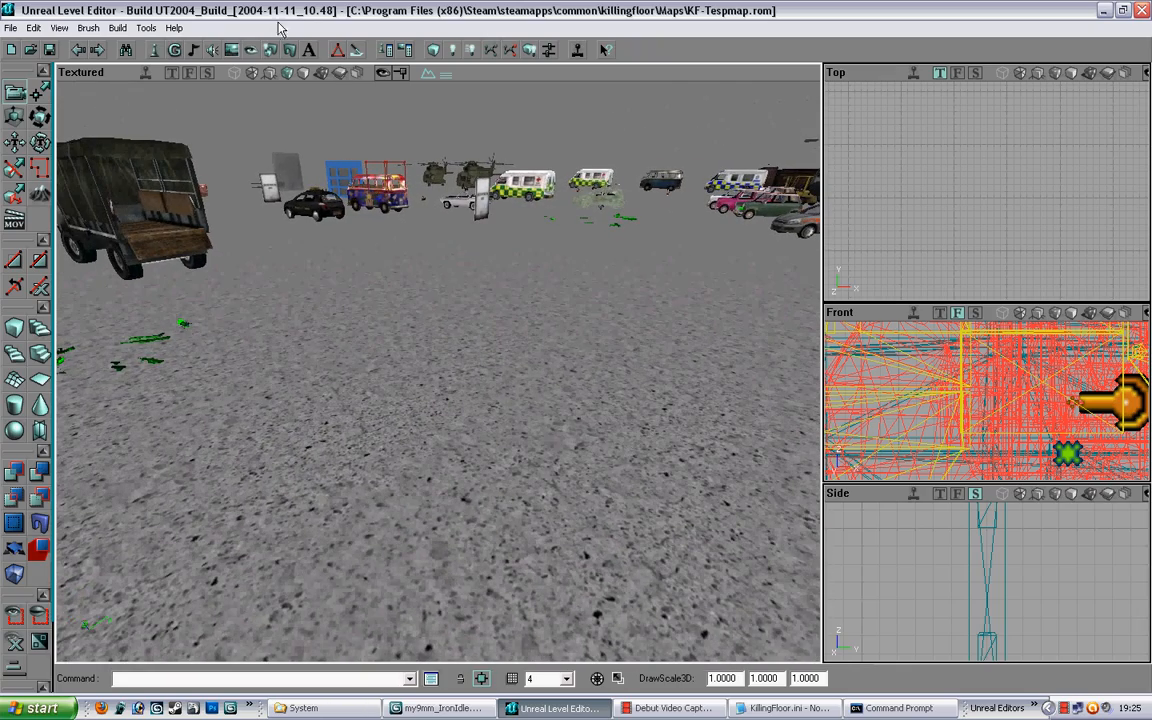
click(155, 51)
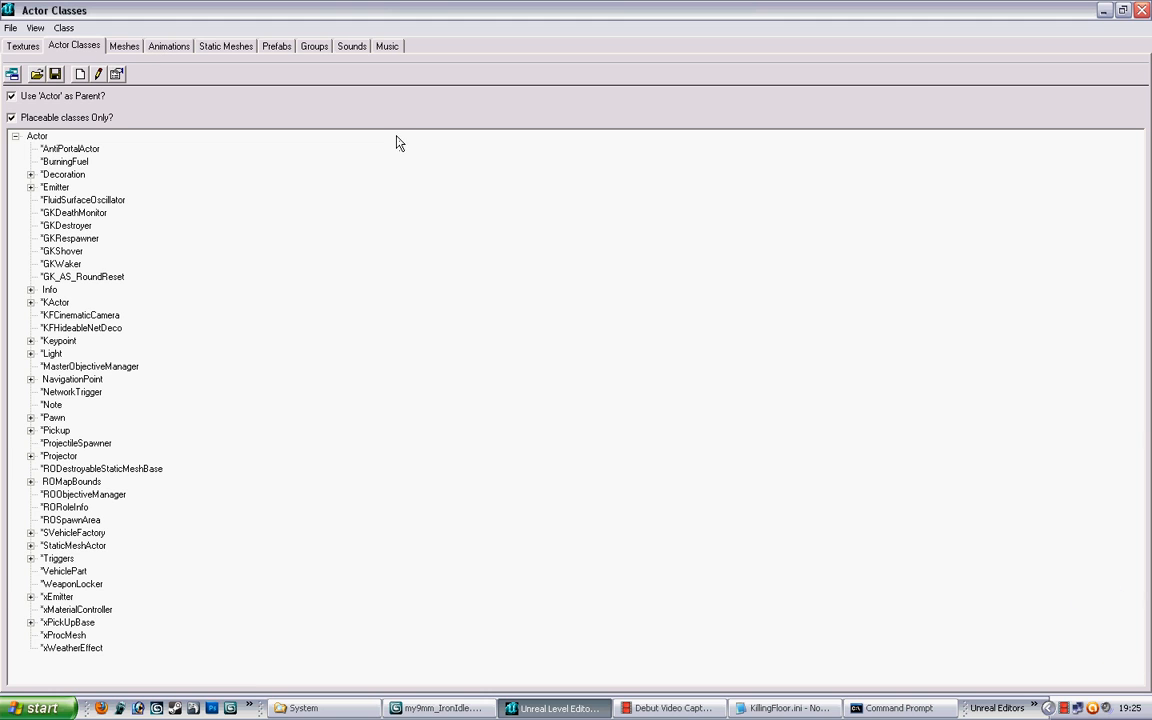
click(11, 28)
click(40, 46)
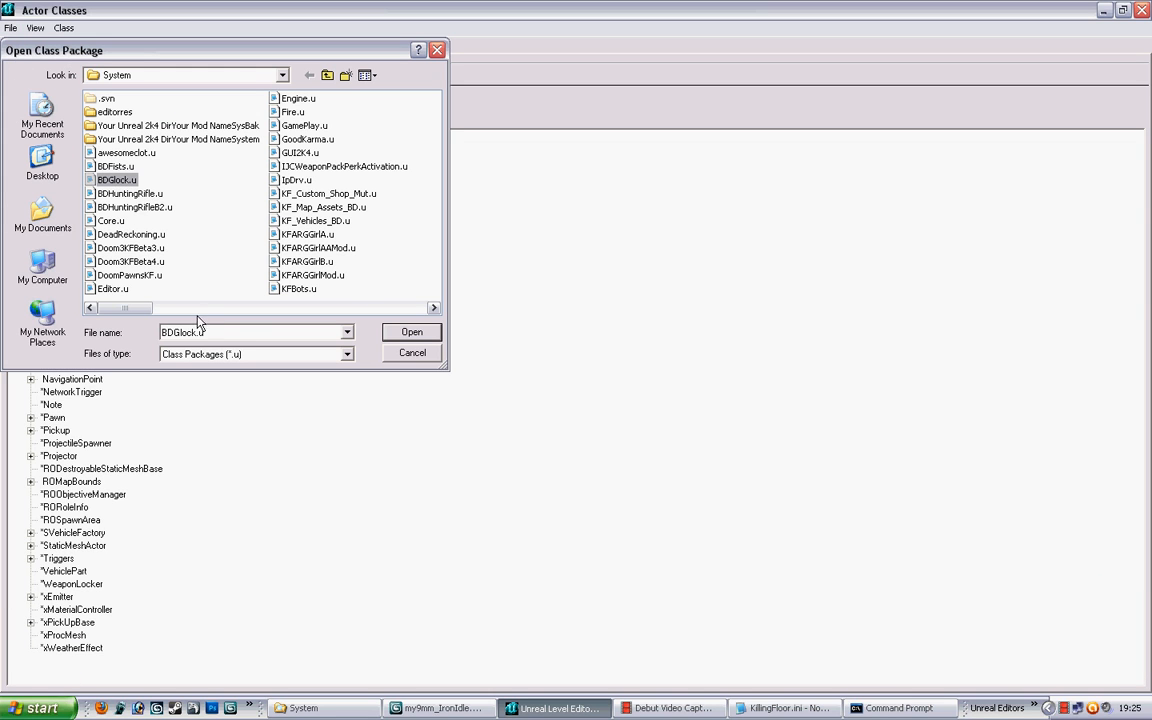
click(412, 332)
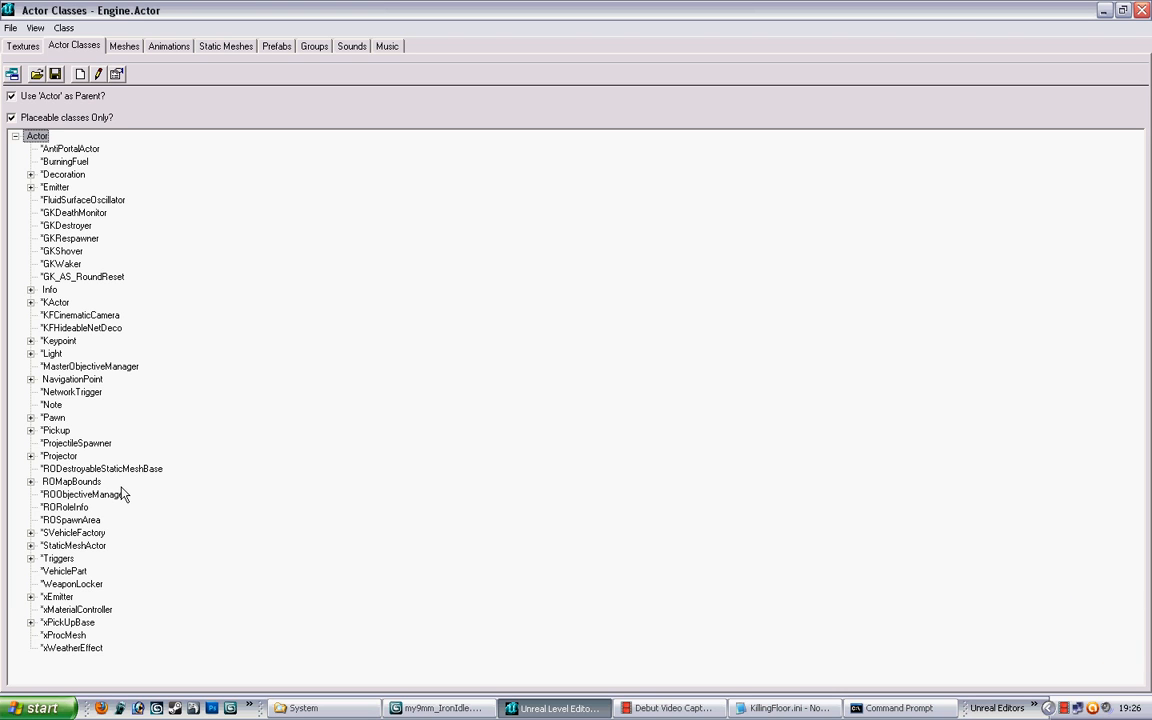
Step: Expand Pickup, WeaponPickup and KFWeaponPickup in the actor class tree and select GlockPickup
click(31, 431)
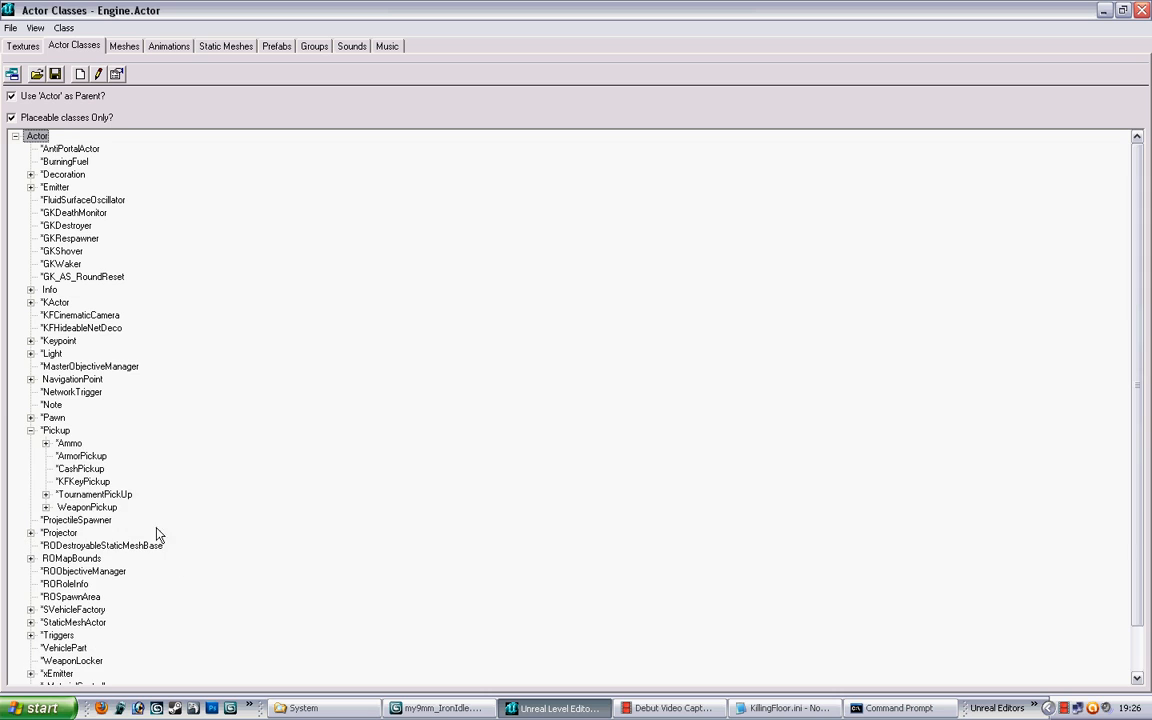
click(46, 508)
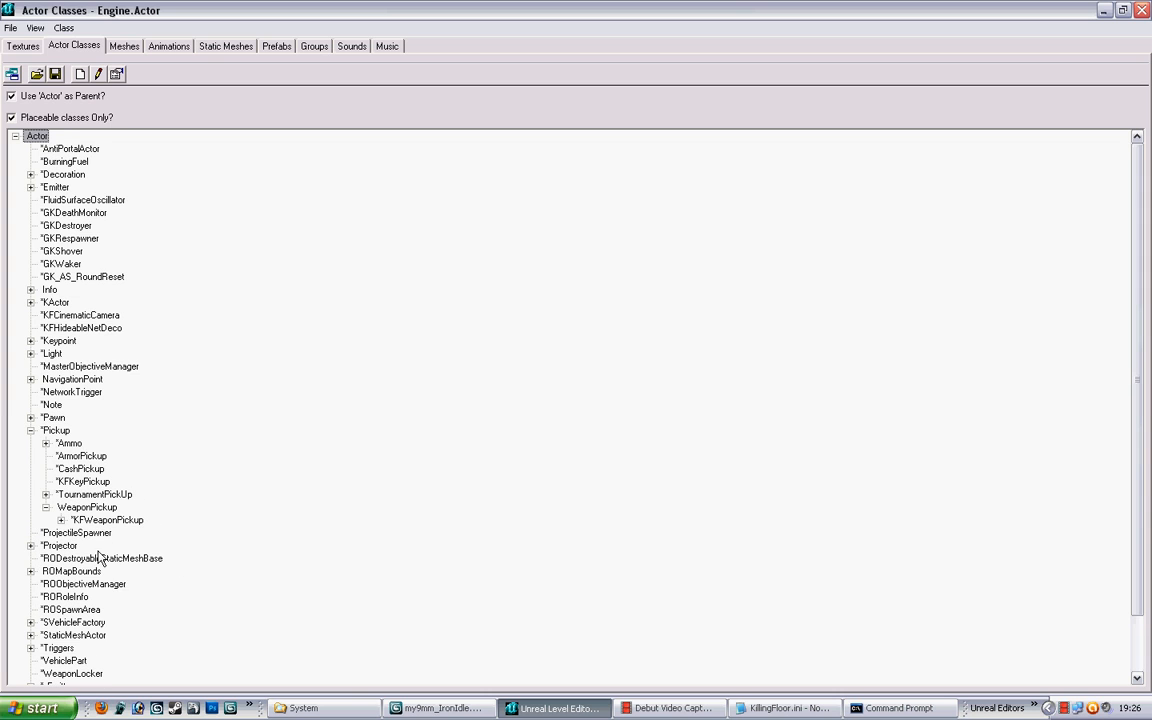
click(61, 520)
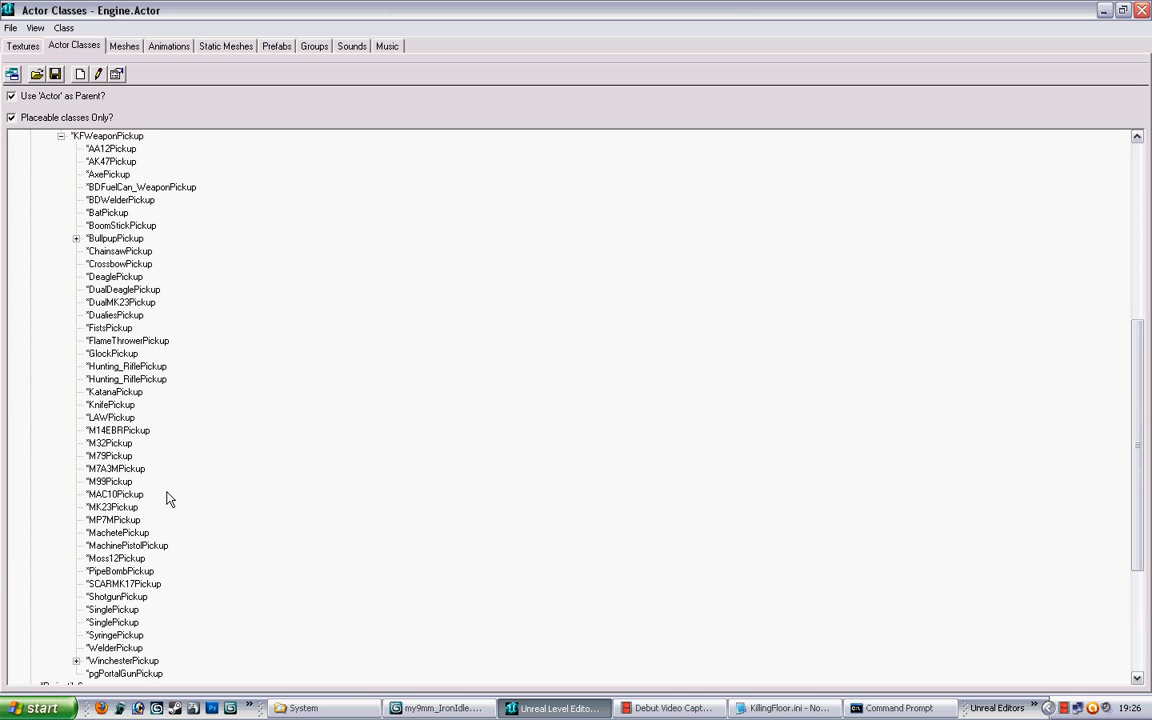
scroll(265, 485, up, 2)
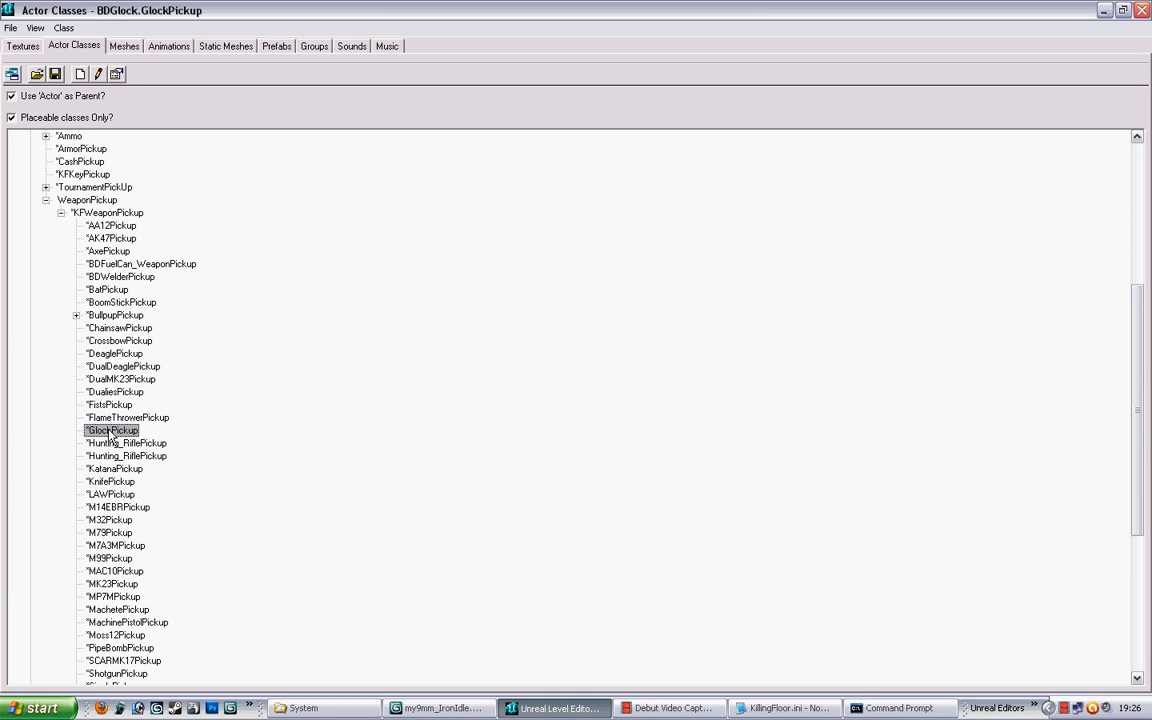
Step: Close the Actor Classes browser and add a GlockPickup actor on the open ground near the truck in the textured view
click(1143, 10)
drag(640, 400, 529, 82)
click(558, 113)
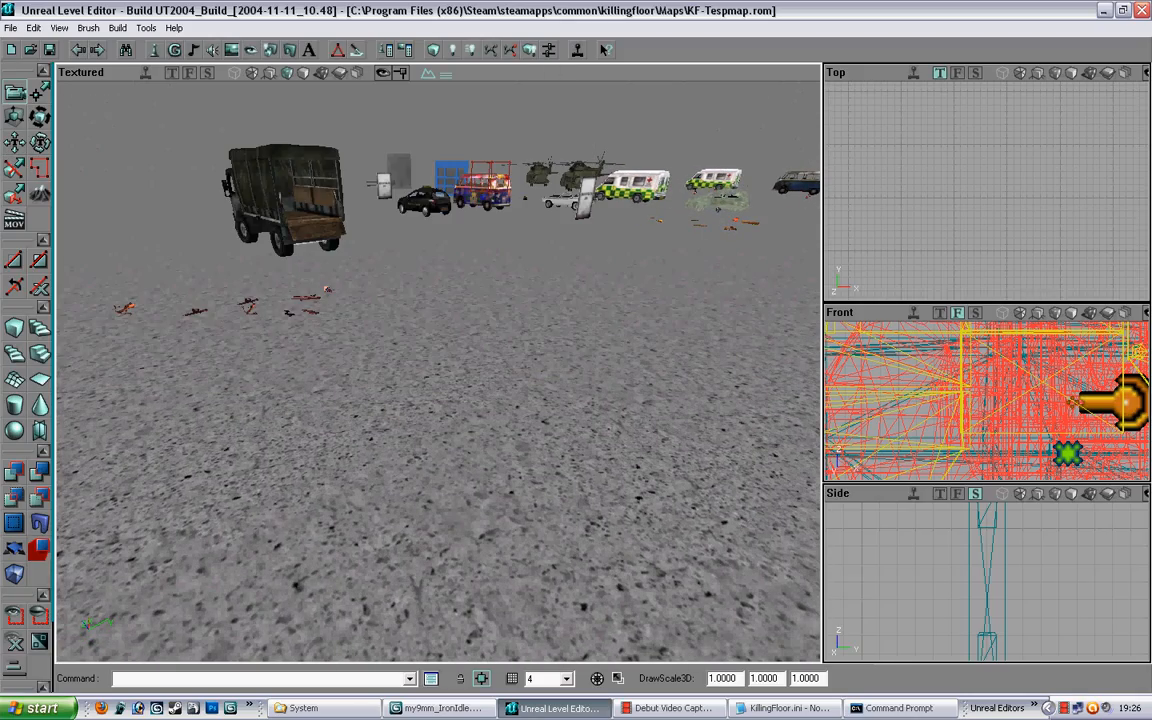
drag(475, 522, 500, 508)
click(475, 522)
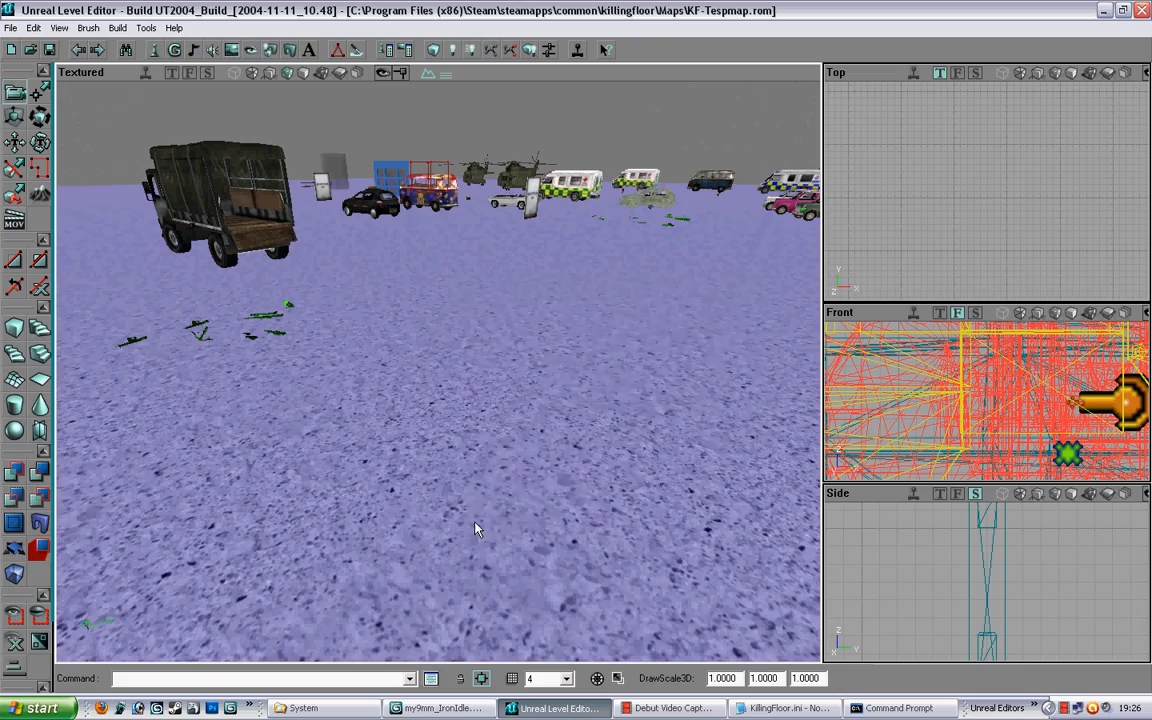
right_click(475, 522)
click(540, 287)
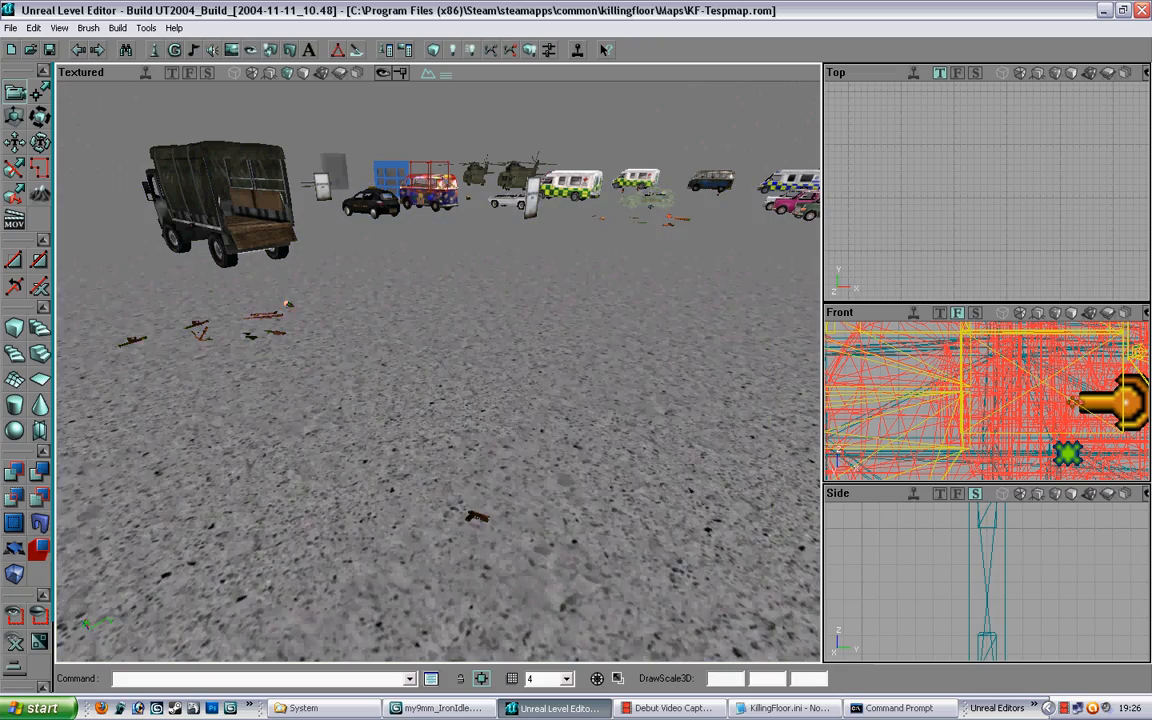
Step: Check the placed pistol pickup up close, save KF-Tespmap, and launch the map in Killing Floor, dismissing the Steam error message
drag(540, 287, 575, 285)
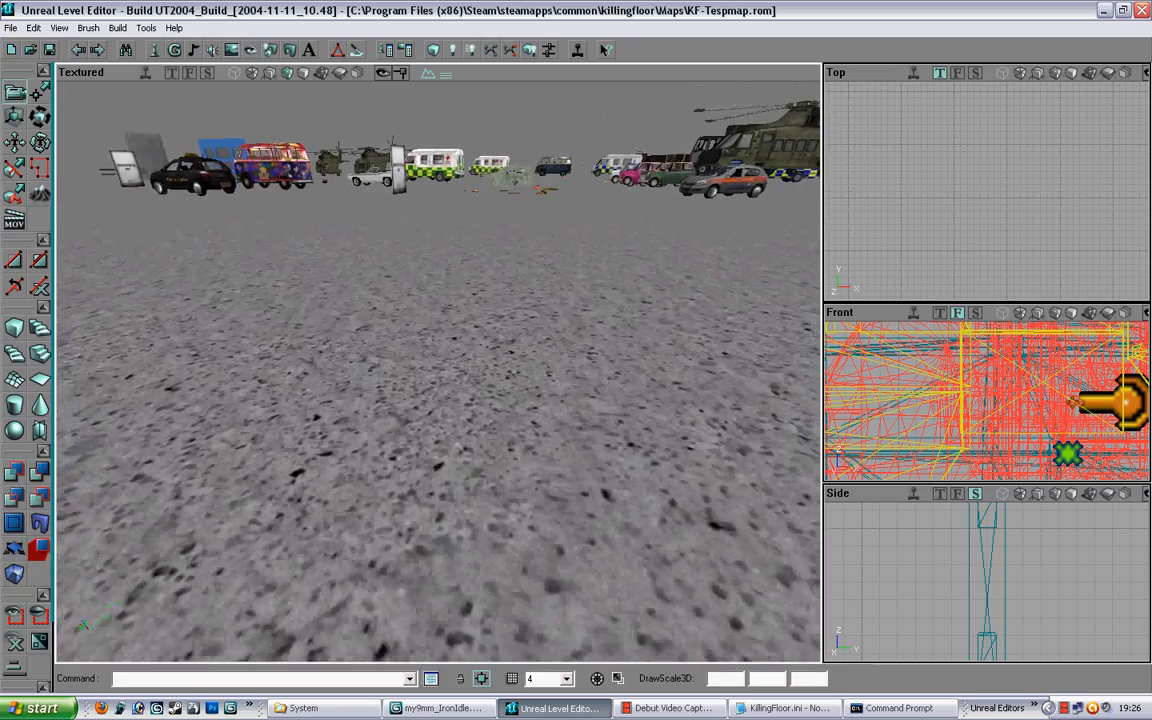
right_drag(575, 285, 575, 325)
drag(575, 325, 606, 373)
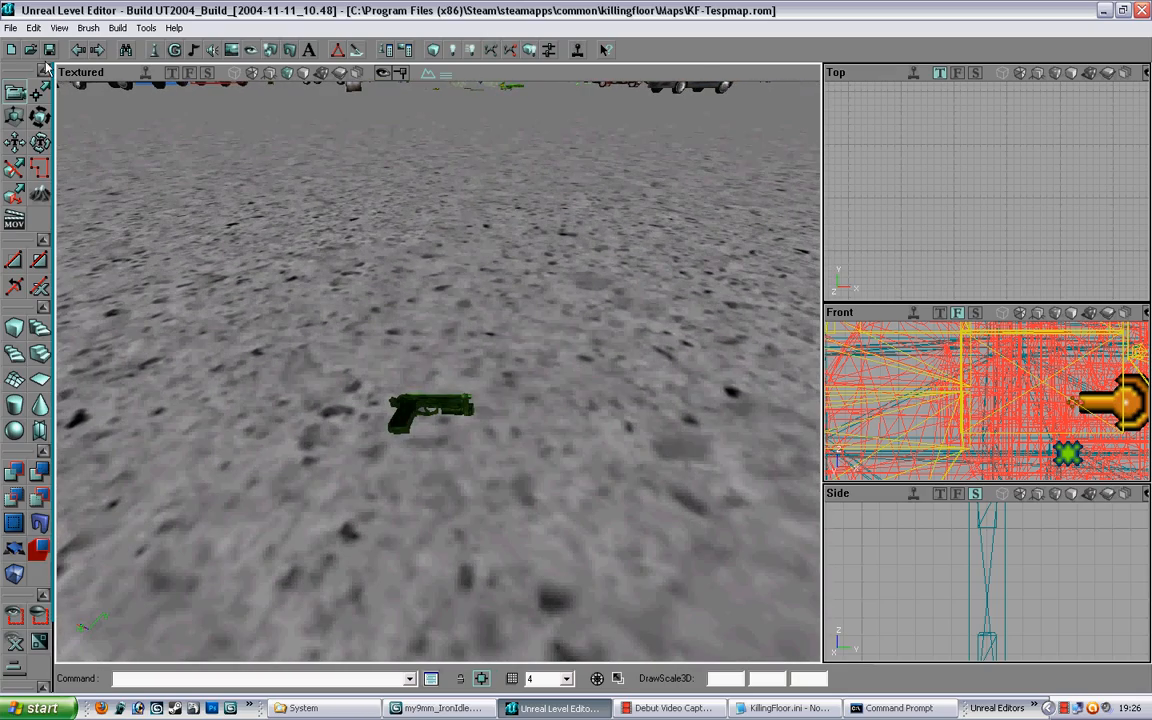
click(48, 49)
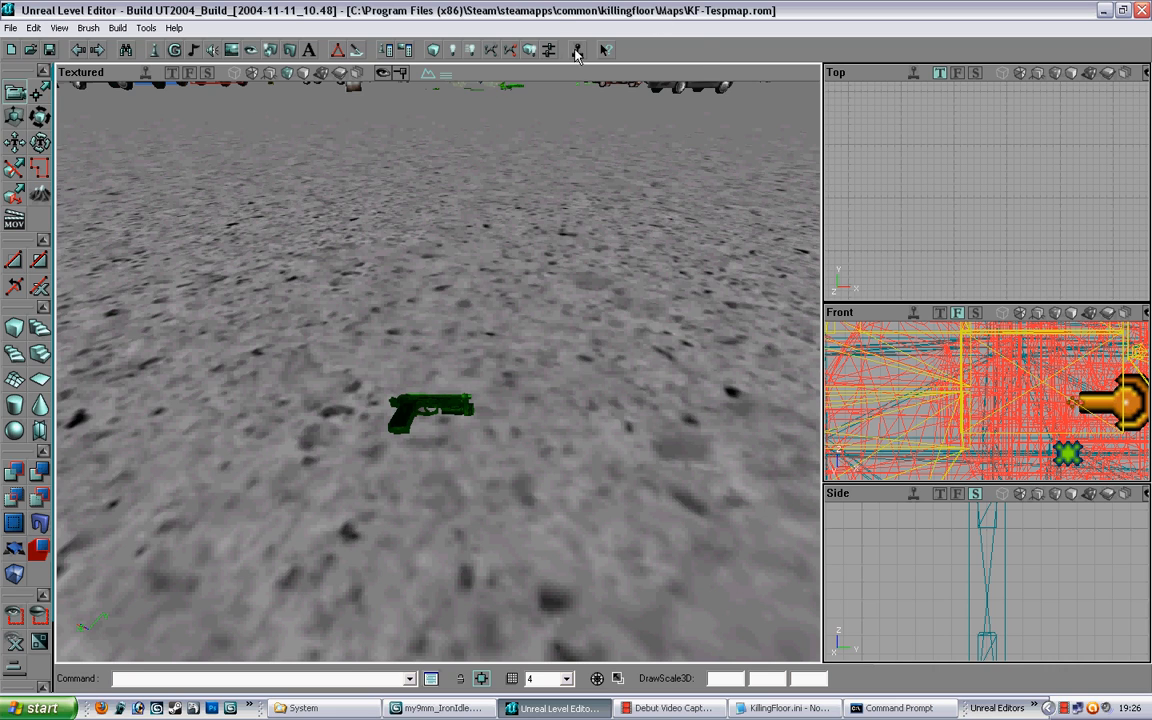
click(577, 50)
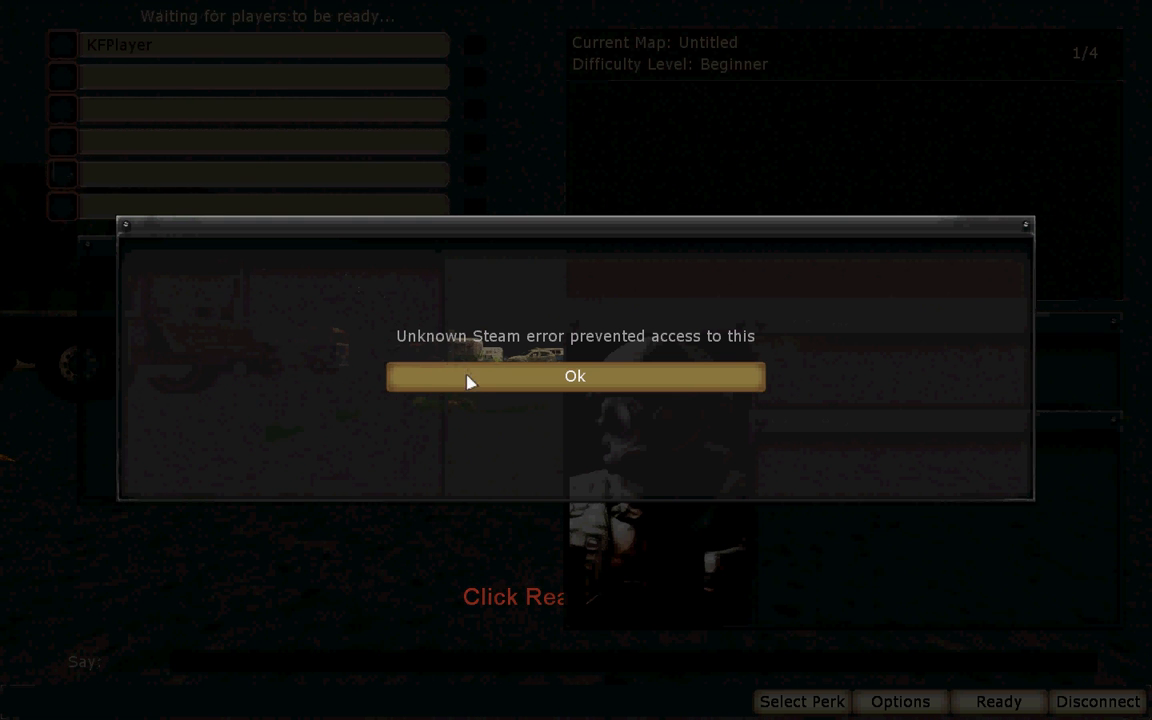
click(470, 381)
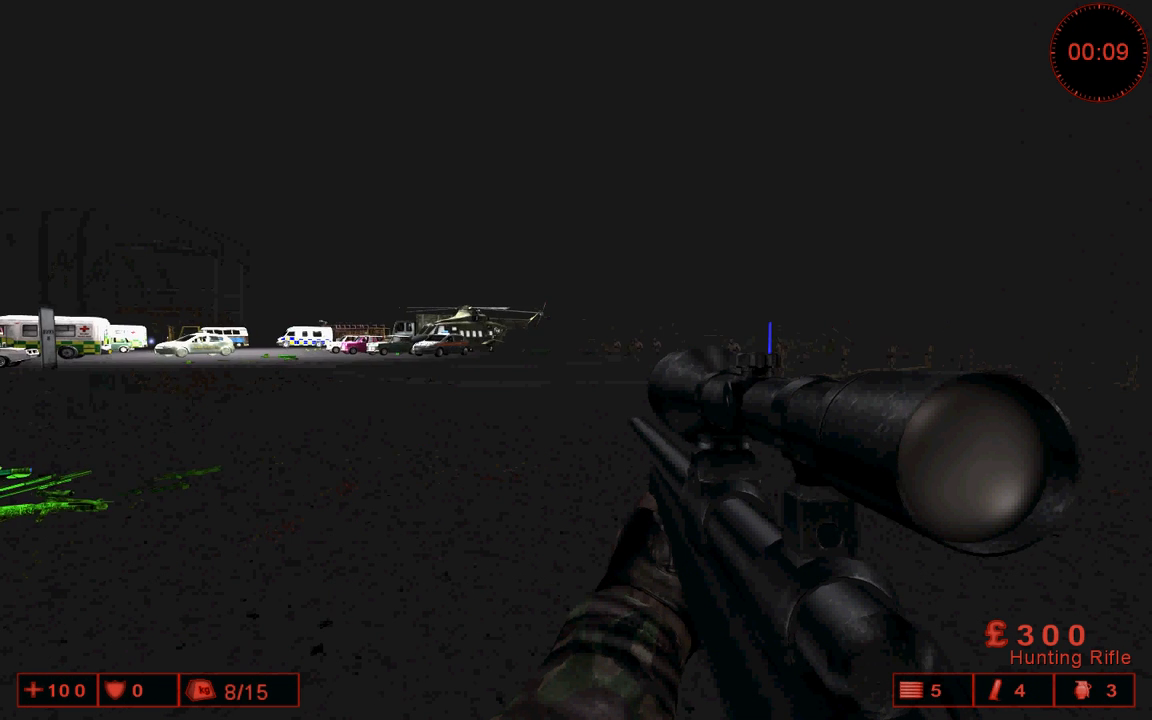
Step: Drop the Hunting Rifle, walk over the Glock pickup to collect it, and switch from the 9mm Tactical to the Glock
key(backslash)
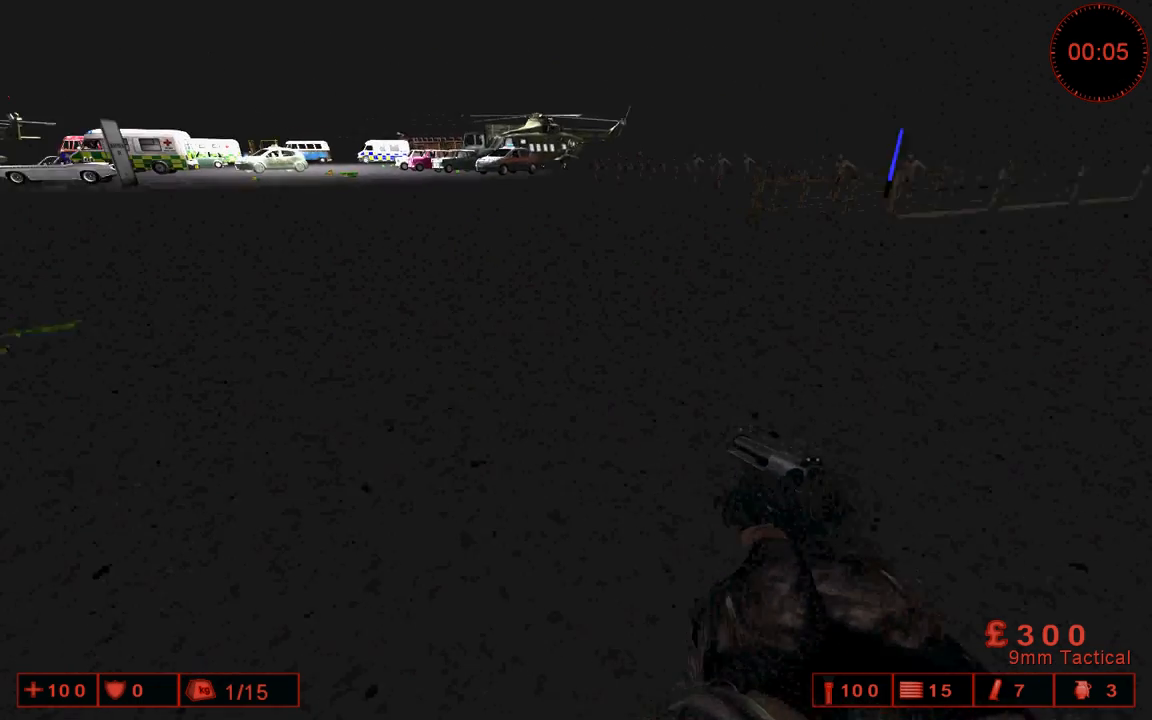
key(w)
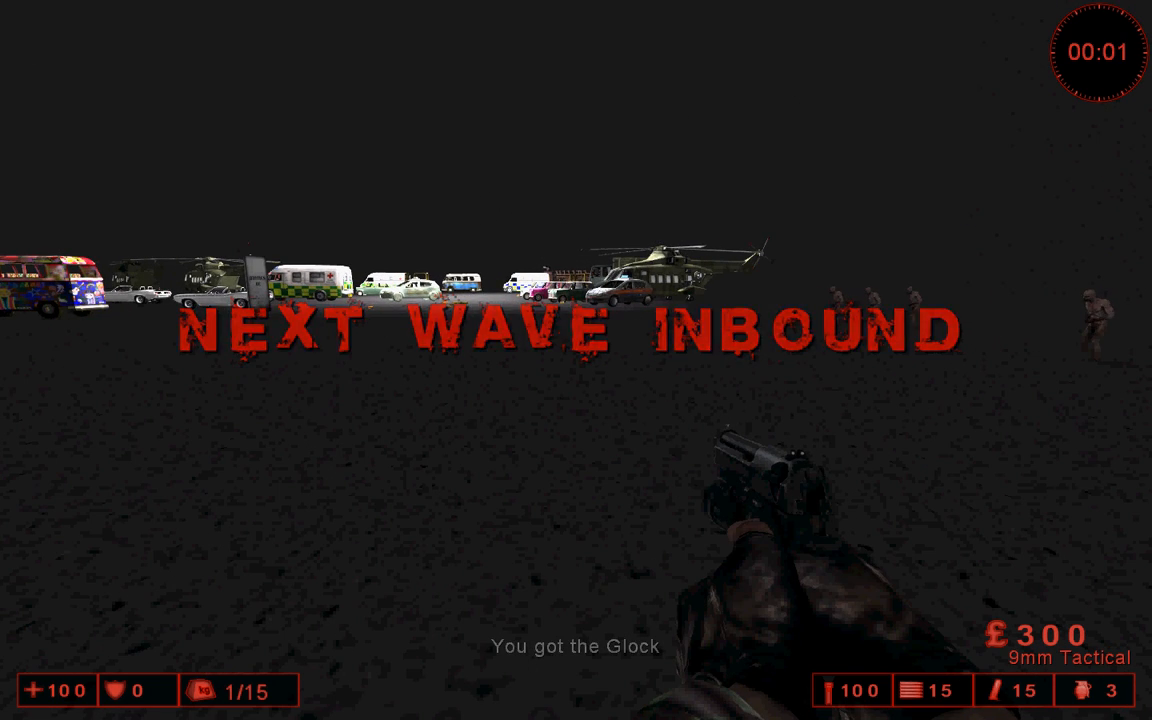
scroll(576, 360, up, 2)
scroll(576, 360, up, 2)
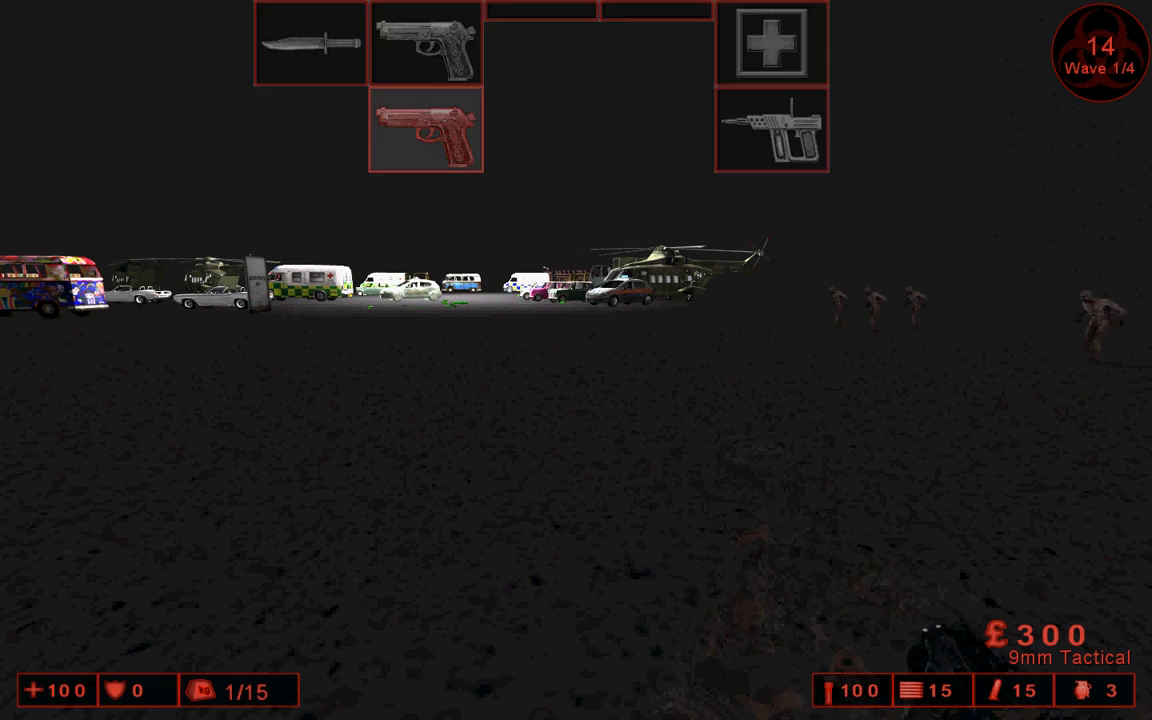
scroll(576, 360, up, 2)
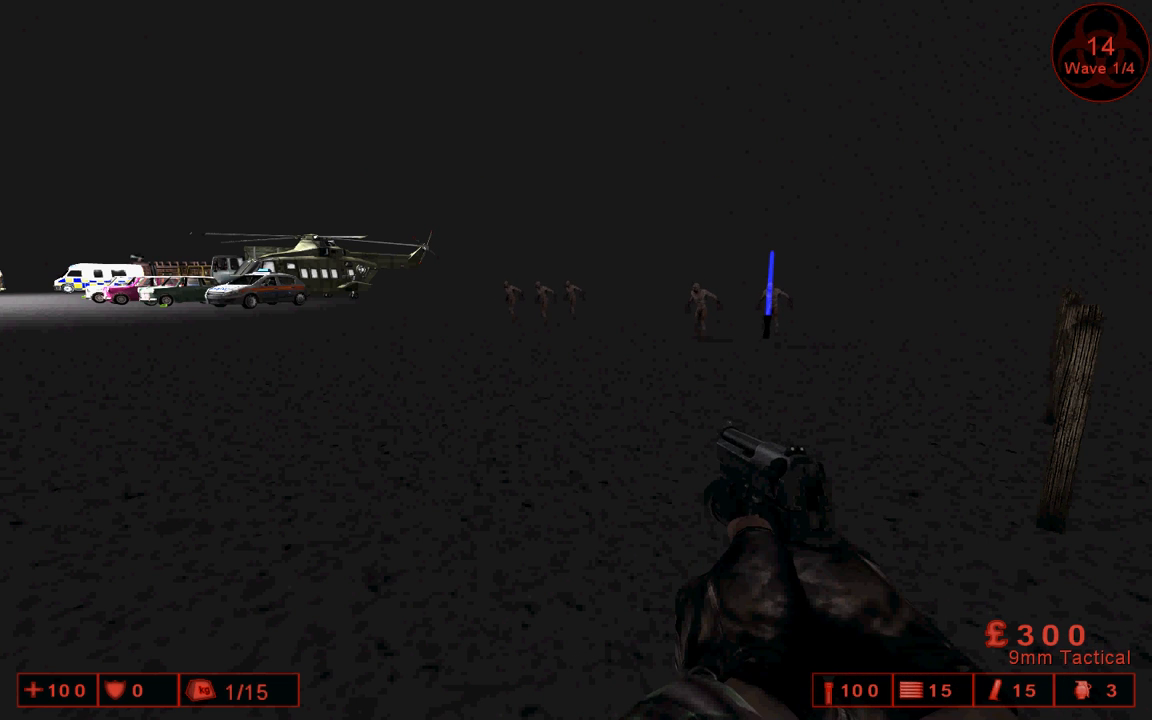
scroll(576, 360, down, 1)
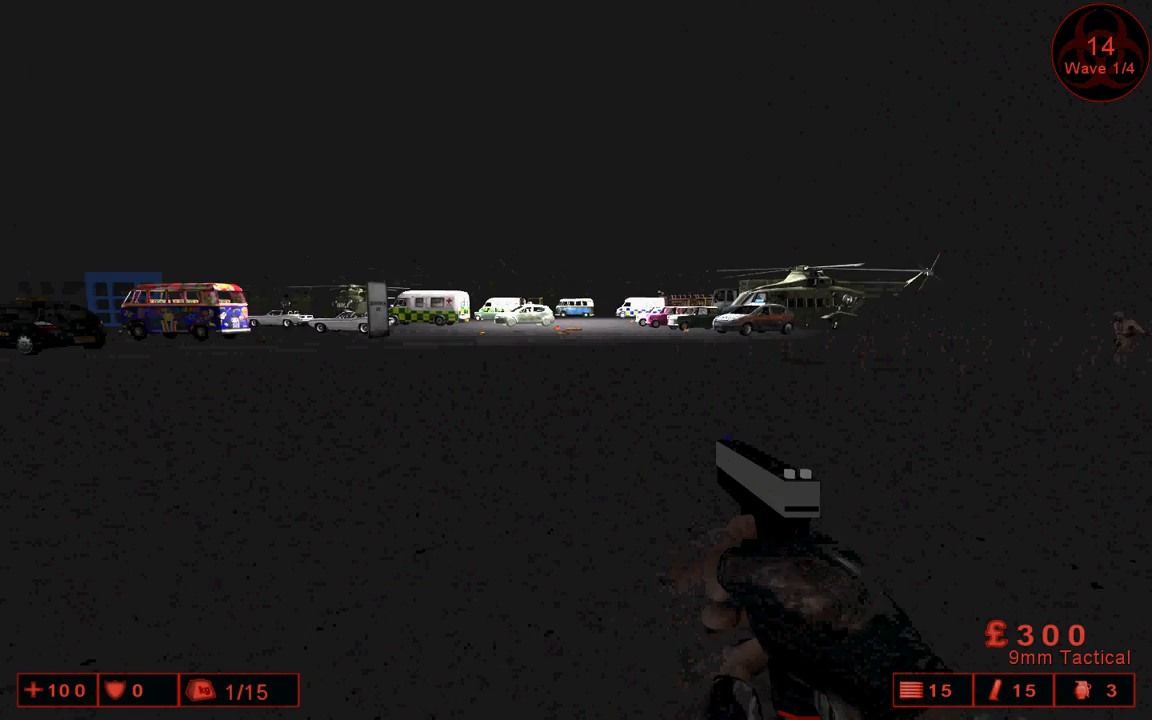
Step: Test the Glock's iron sights and fire a full magazine at the approaching enemies
right_click(576, 360)
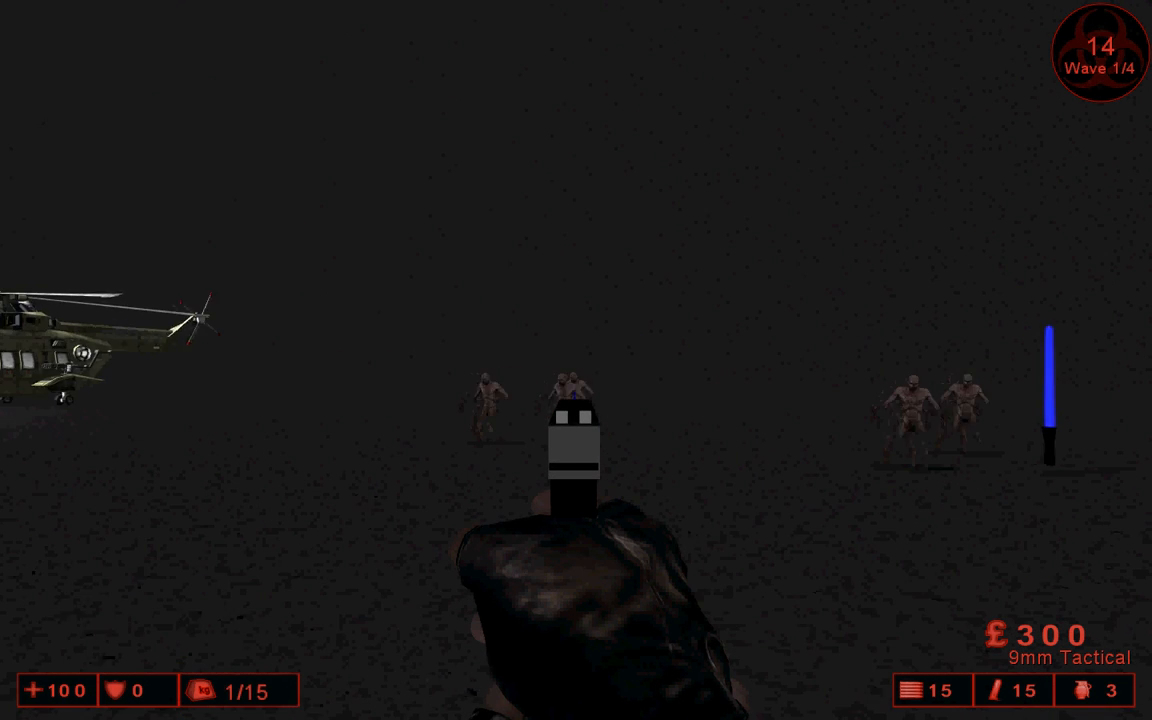
right_click(576, 360)
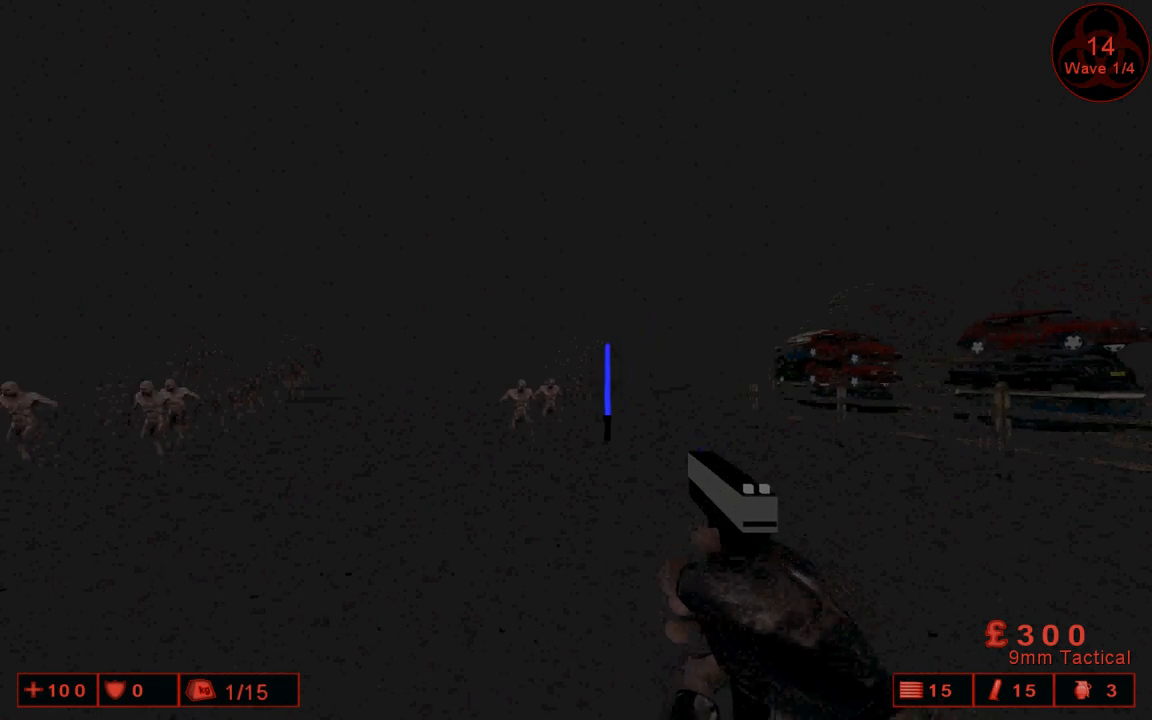
right_click(576, 360)
click(576, 360)
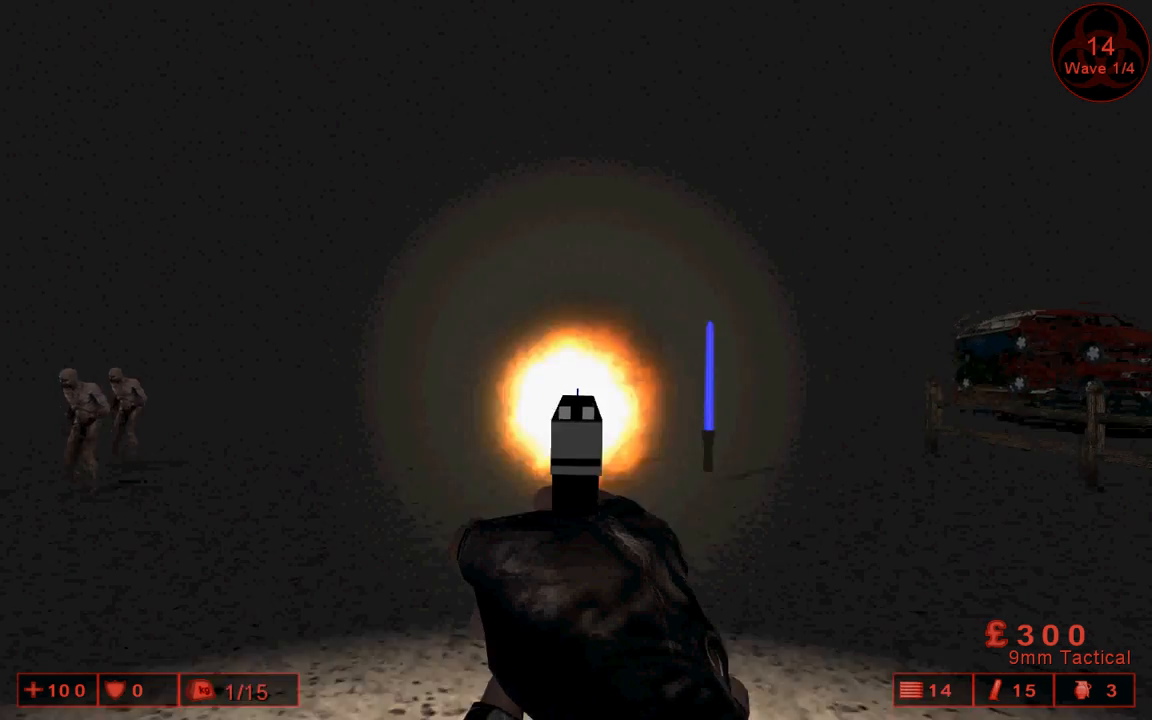
click(576, 360)
click(576, 360)
click(576, 360)
click(576, 360)
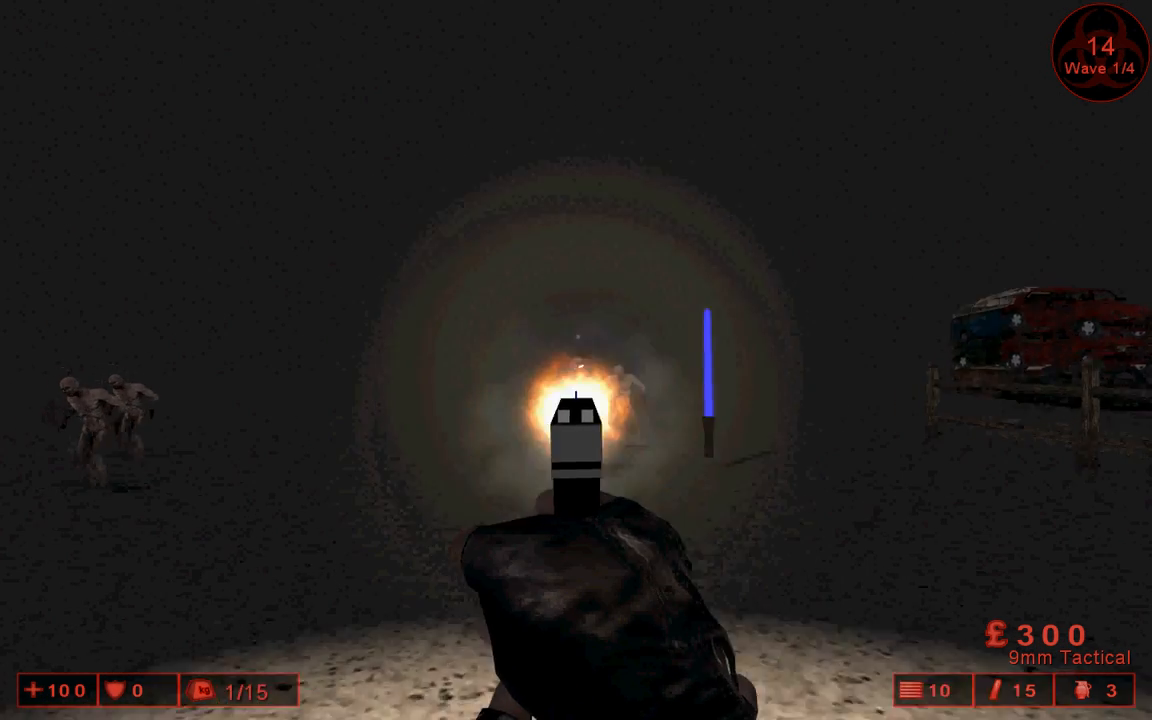
click(576, 360)
click(576, 360)
click(576, 360)
click(576, 360)
click(576, 360)
click(576, 360)
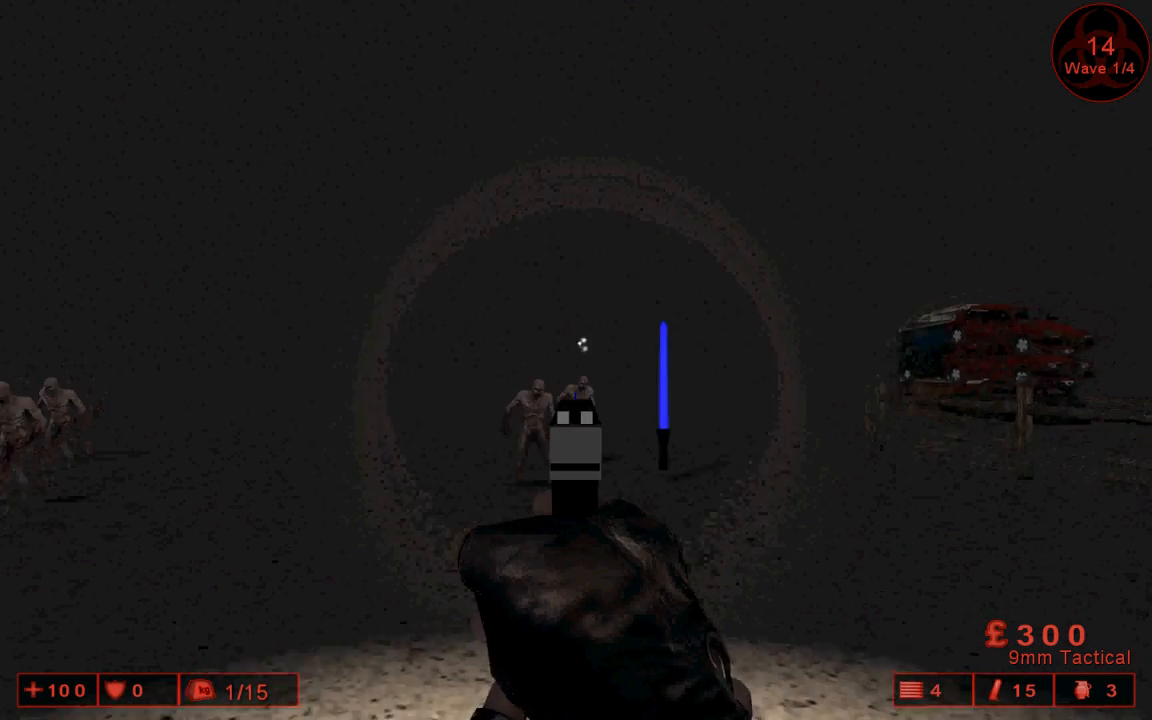
click(576, 360)
click(576, 360)
click(576, 360)
click(576, 360)
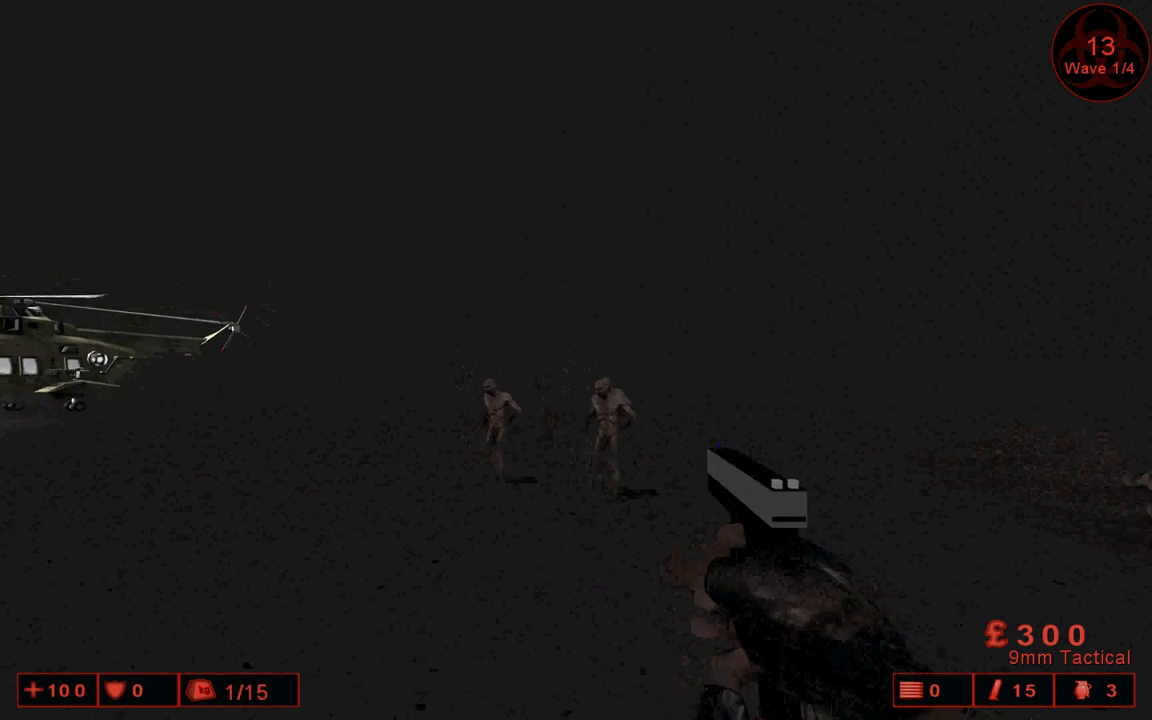
Step: Empty a second Glock magazine at the remaining enemies through the iron sights and reload
click(576, 360)
click(576, 360)
click(576, 360)
click(576, 360)
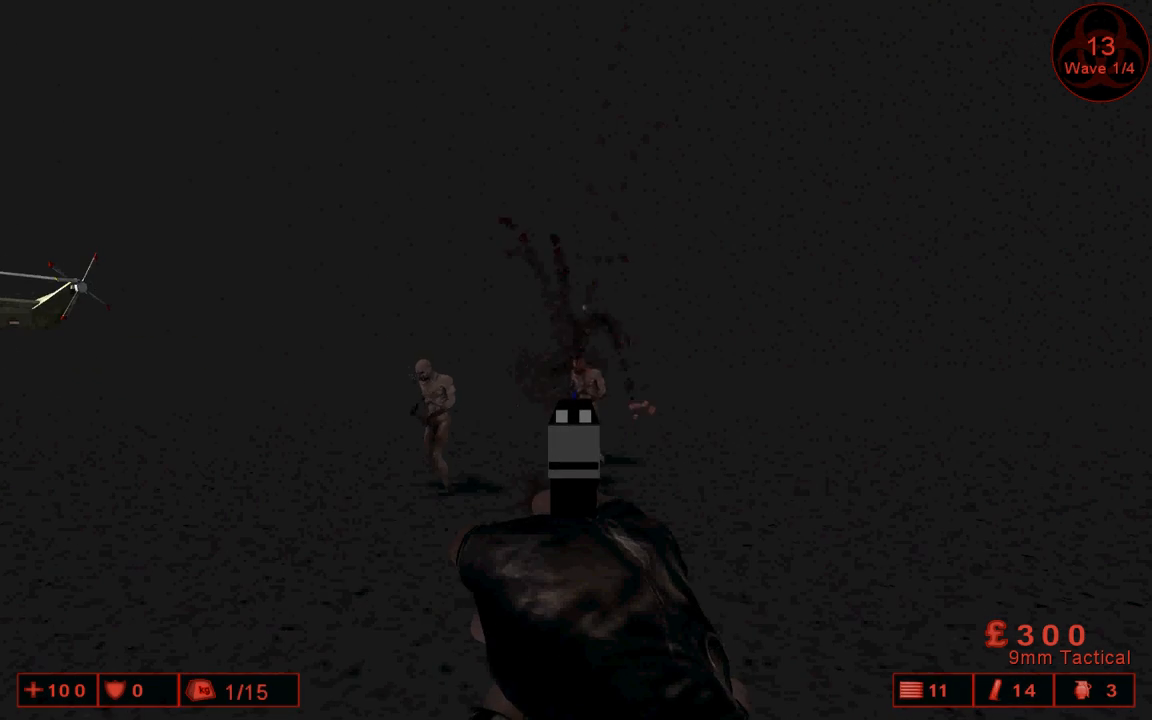
click(576, 360)
click(576, 360)
click(576, 360)
click(576, 360)
click(576, 360)
click(576, 360)
click(576, 360)
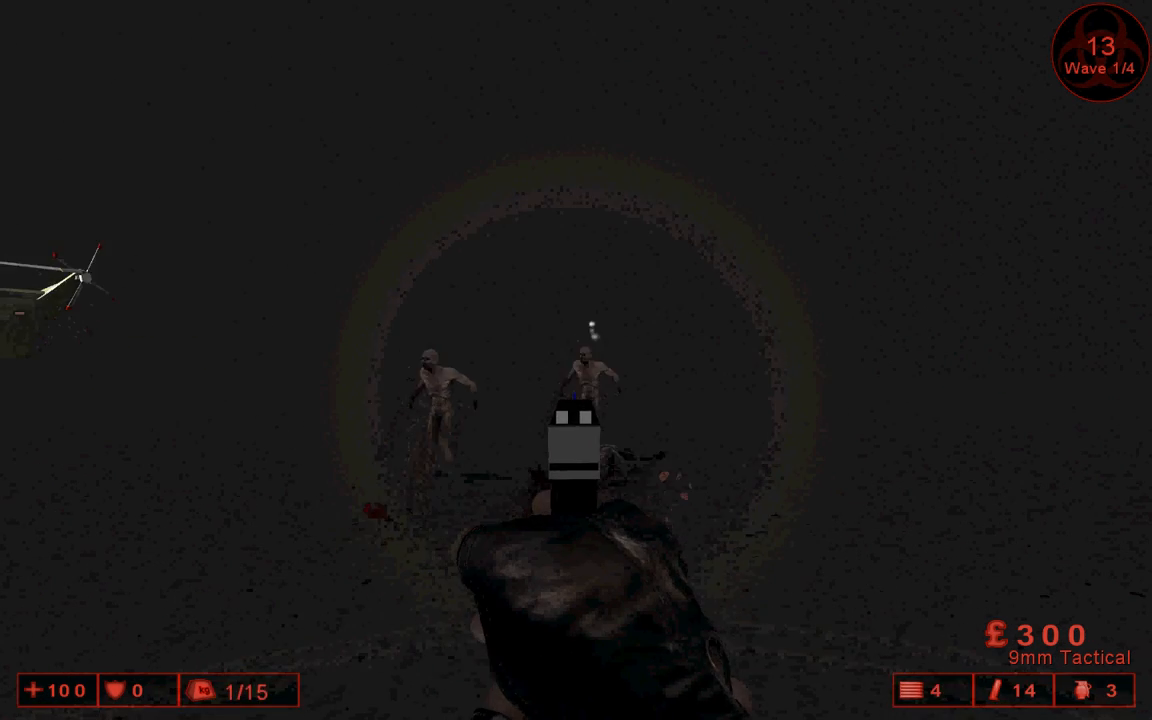
click(576, 360)
click(576, 360)
click(576, 360)
click(576, 360)
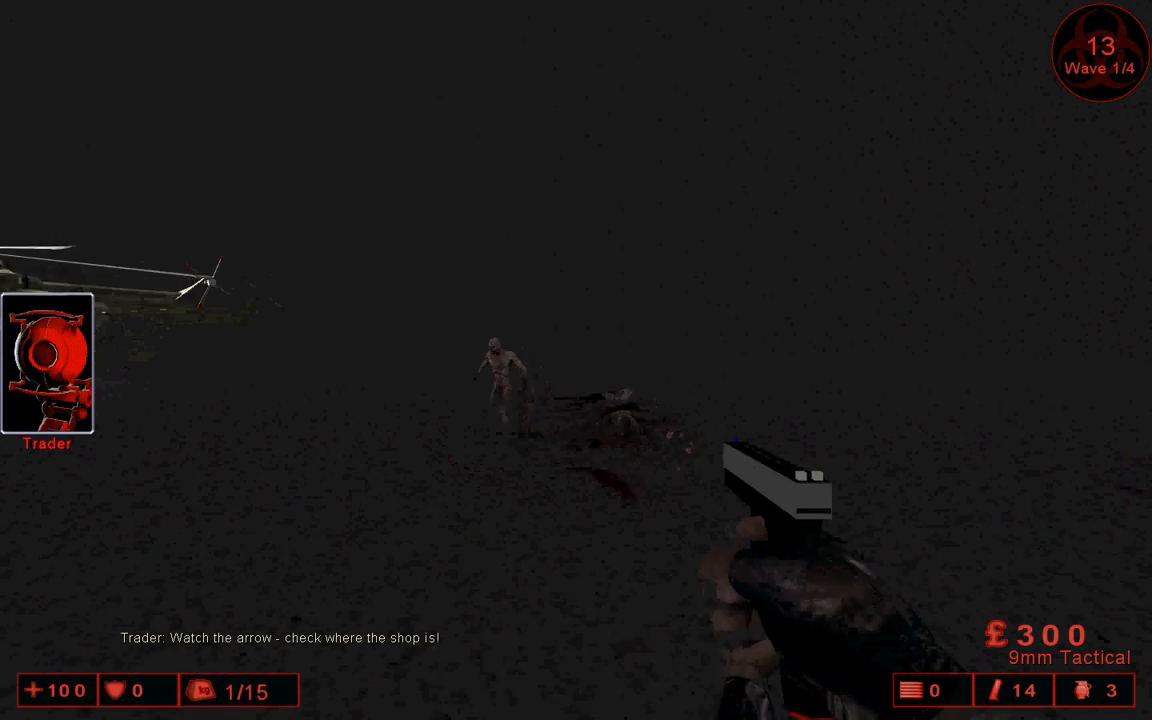
click(576, 360)
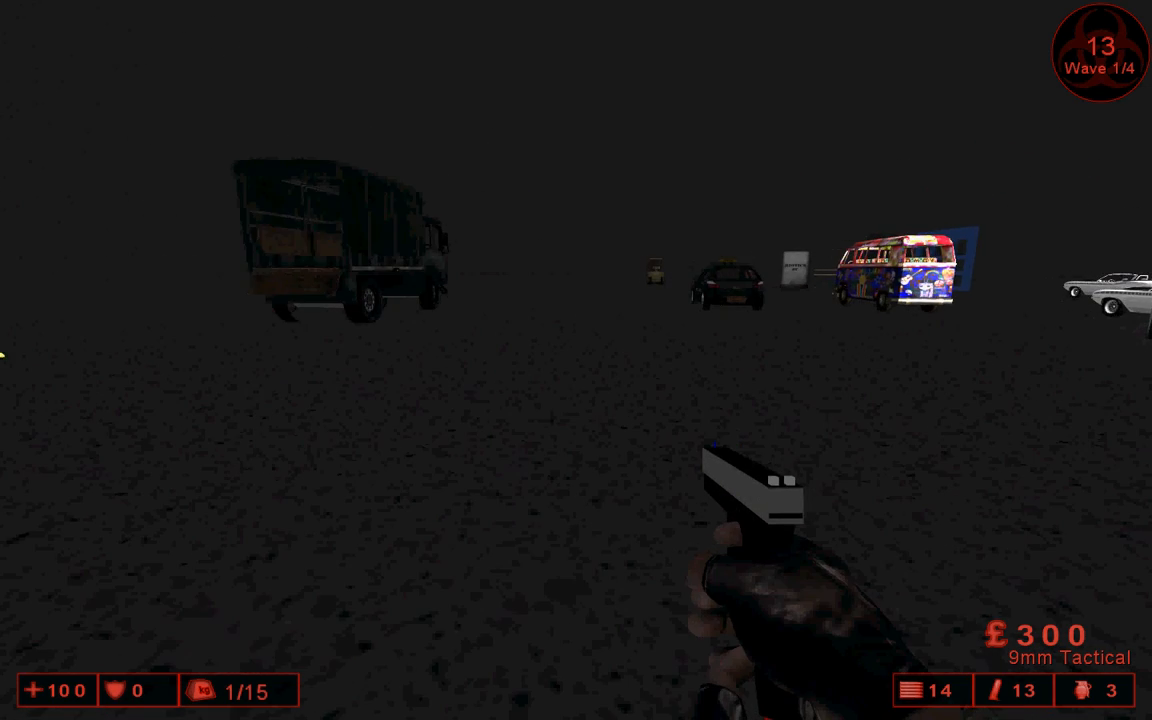
Step: Cycle through the weapon inventory between the Glock and the original 9mm Tactical to compare them, ending on the Glock
scroll(576, 360, down, 1)
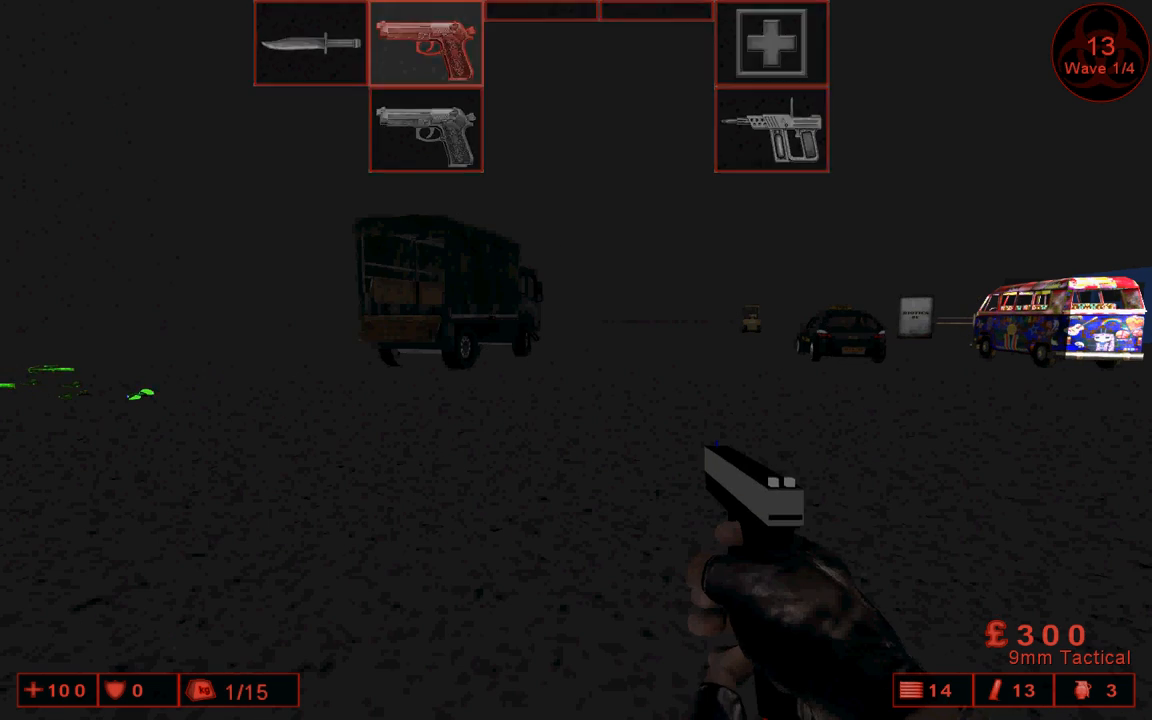
scroll(576, 360, down, 1)
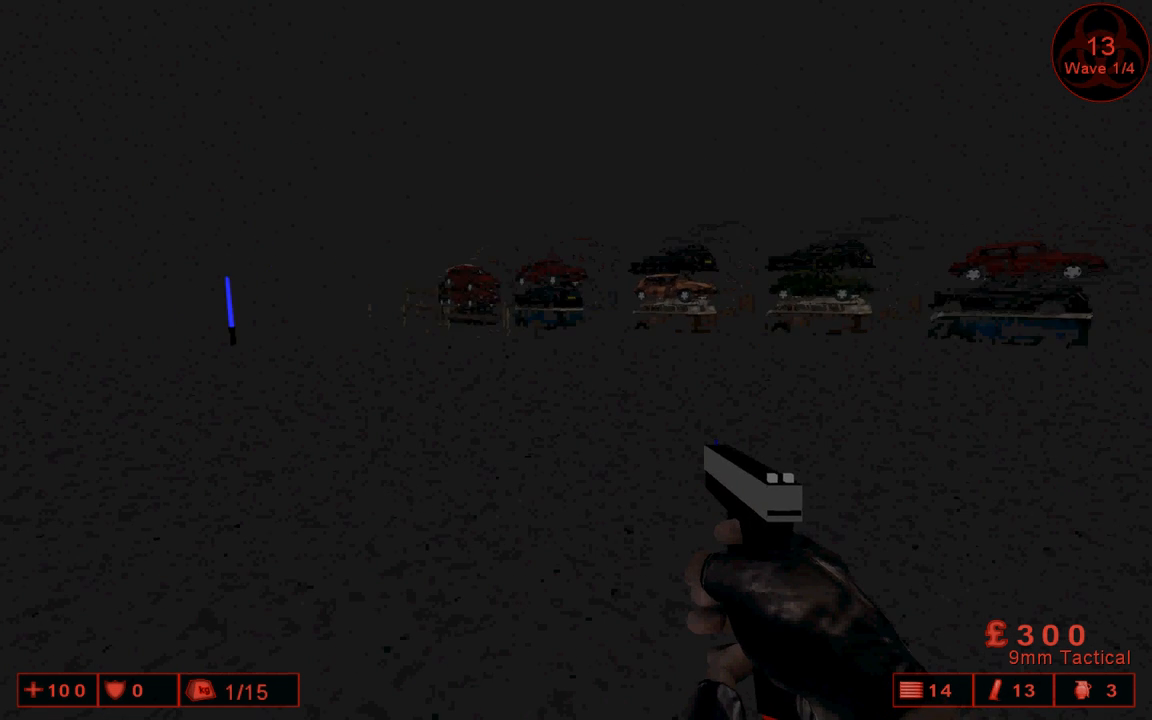
scroll(576, 360, up, 1)
click(576, 360)
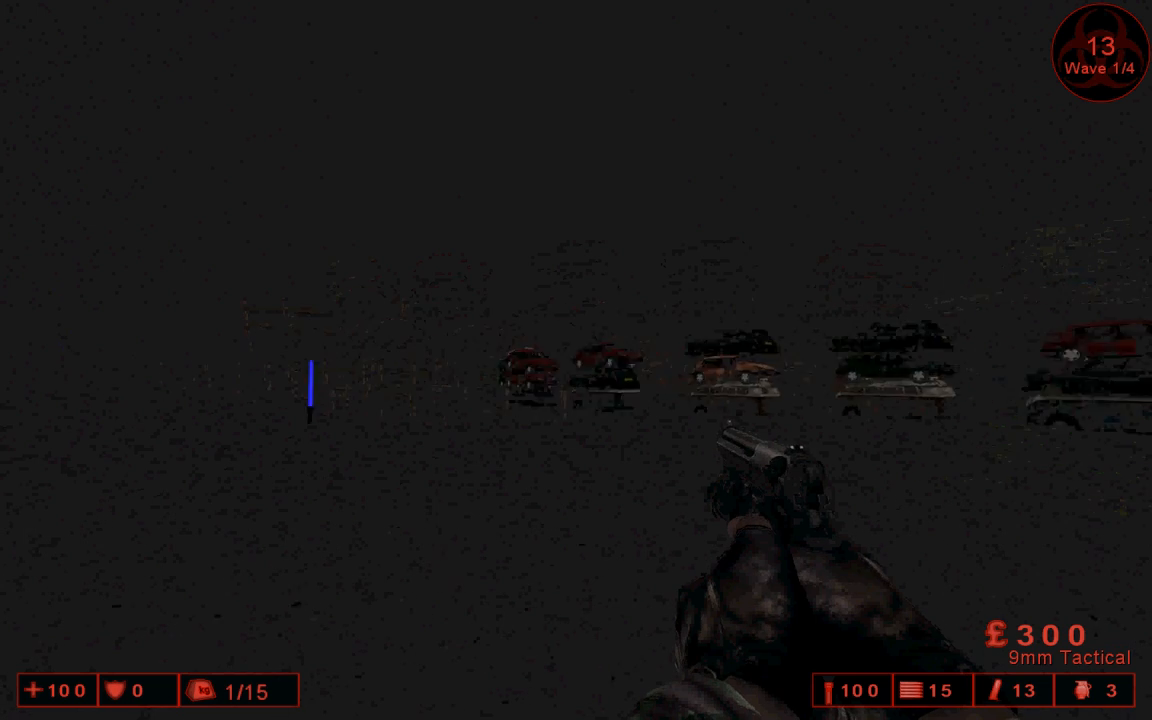
scroll(576, 360, down, 1)
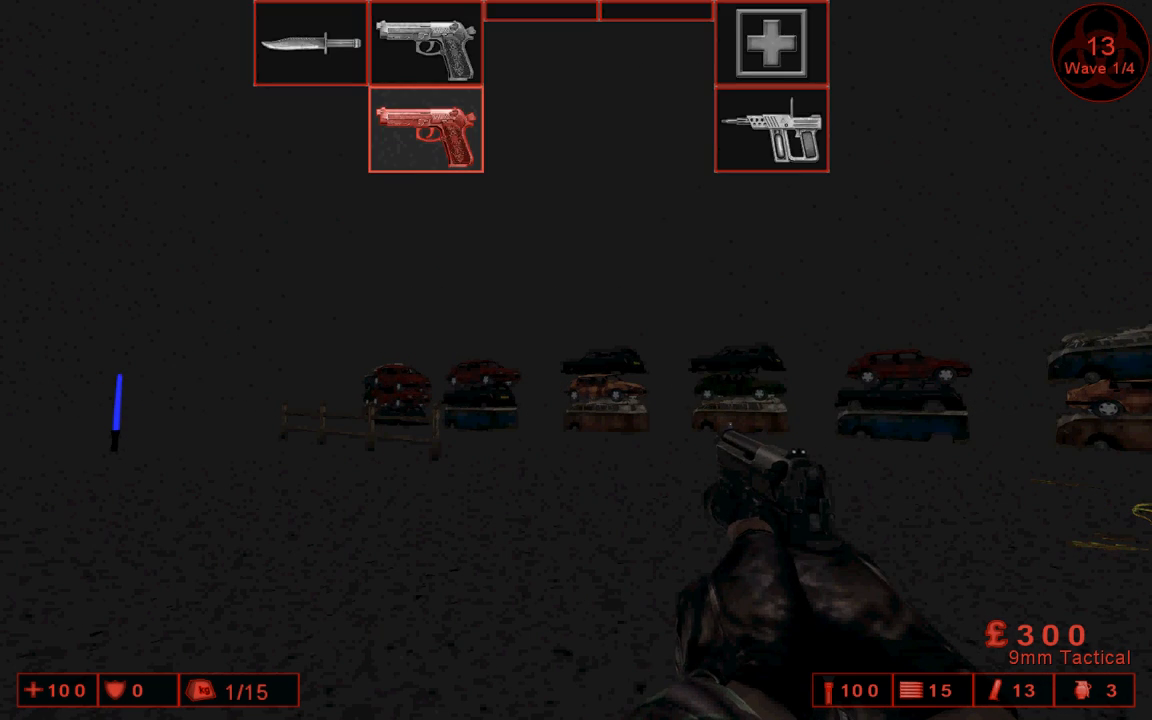
click(576, 360)
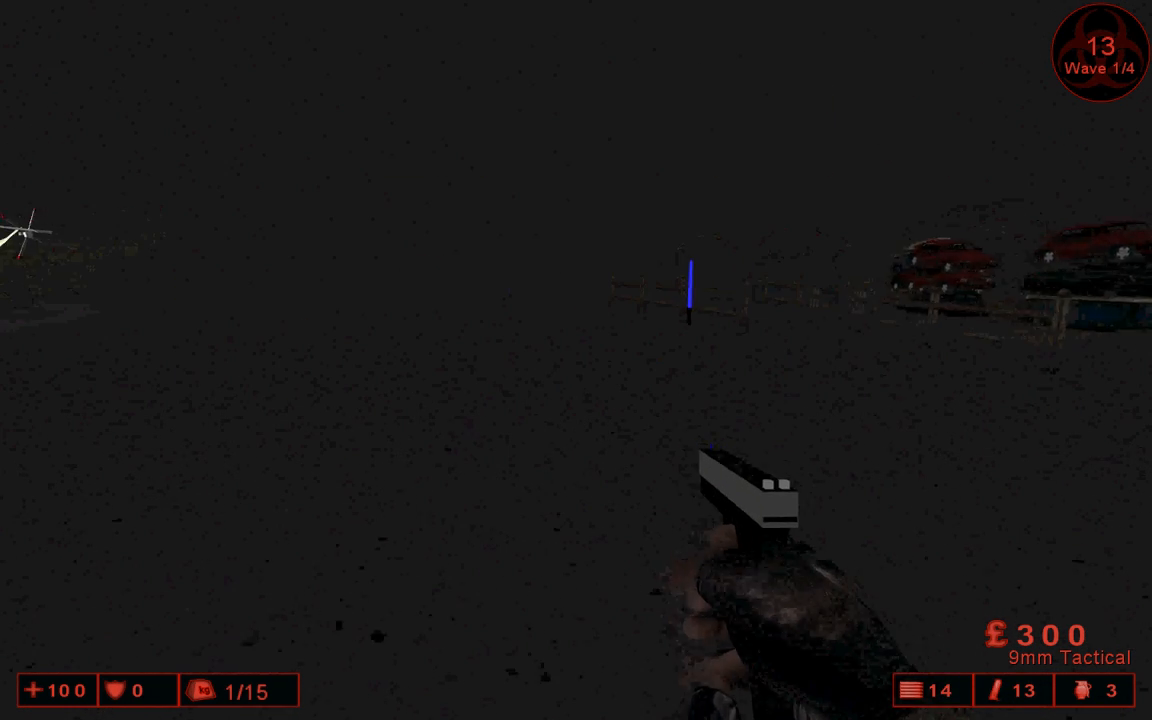